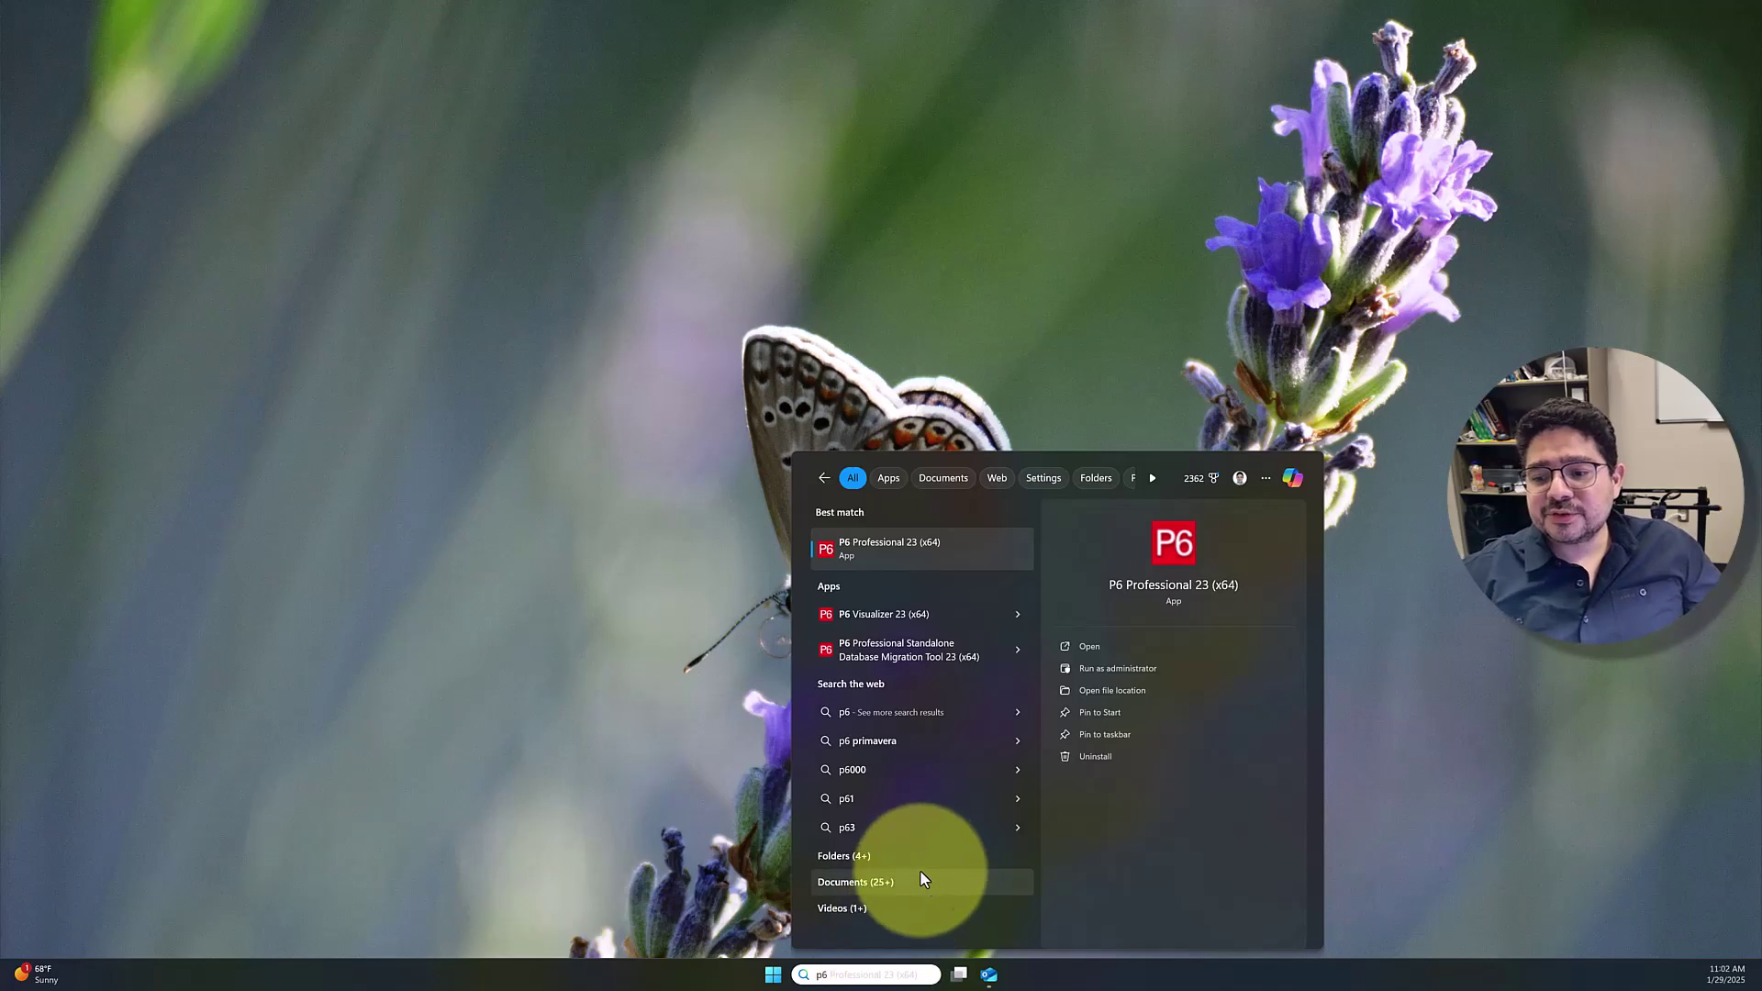
# Launch P6 Professional 23 and log in with the account password to reach the BCN4720-Lab2 activities
pyautogui.click(919, 548)
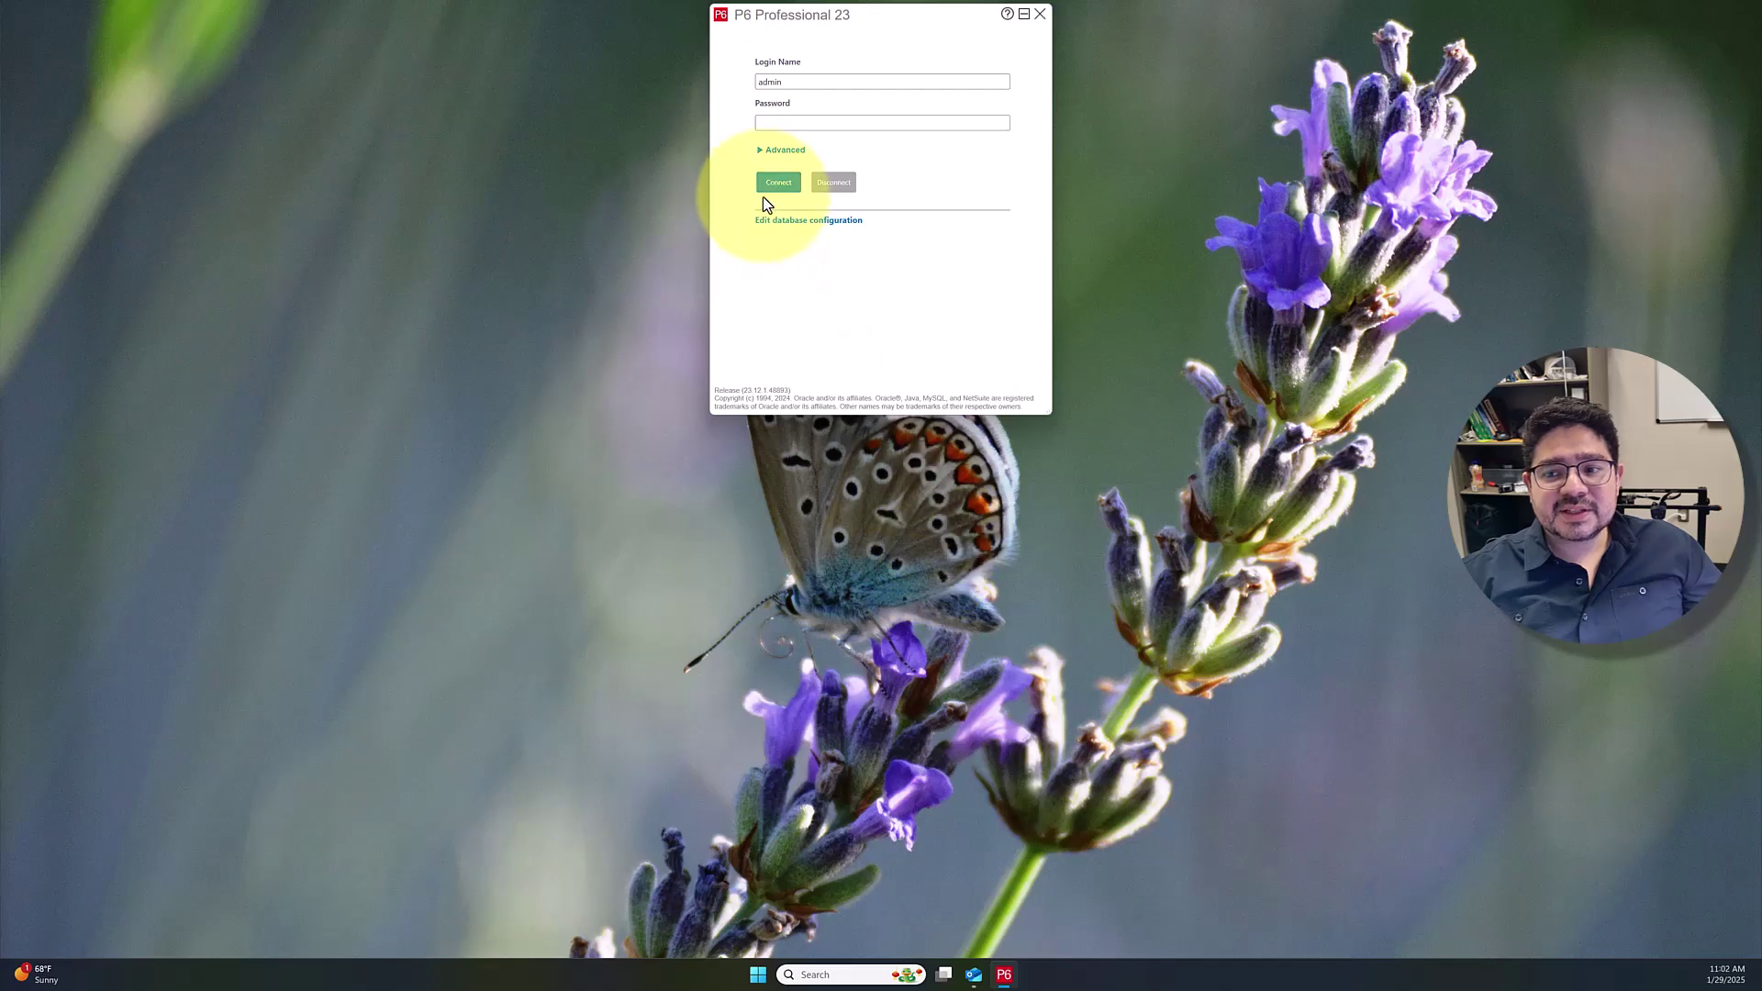
pyautogui.click(778, 122)
pyautogui.write('admin')
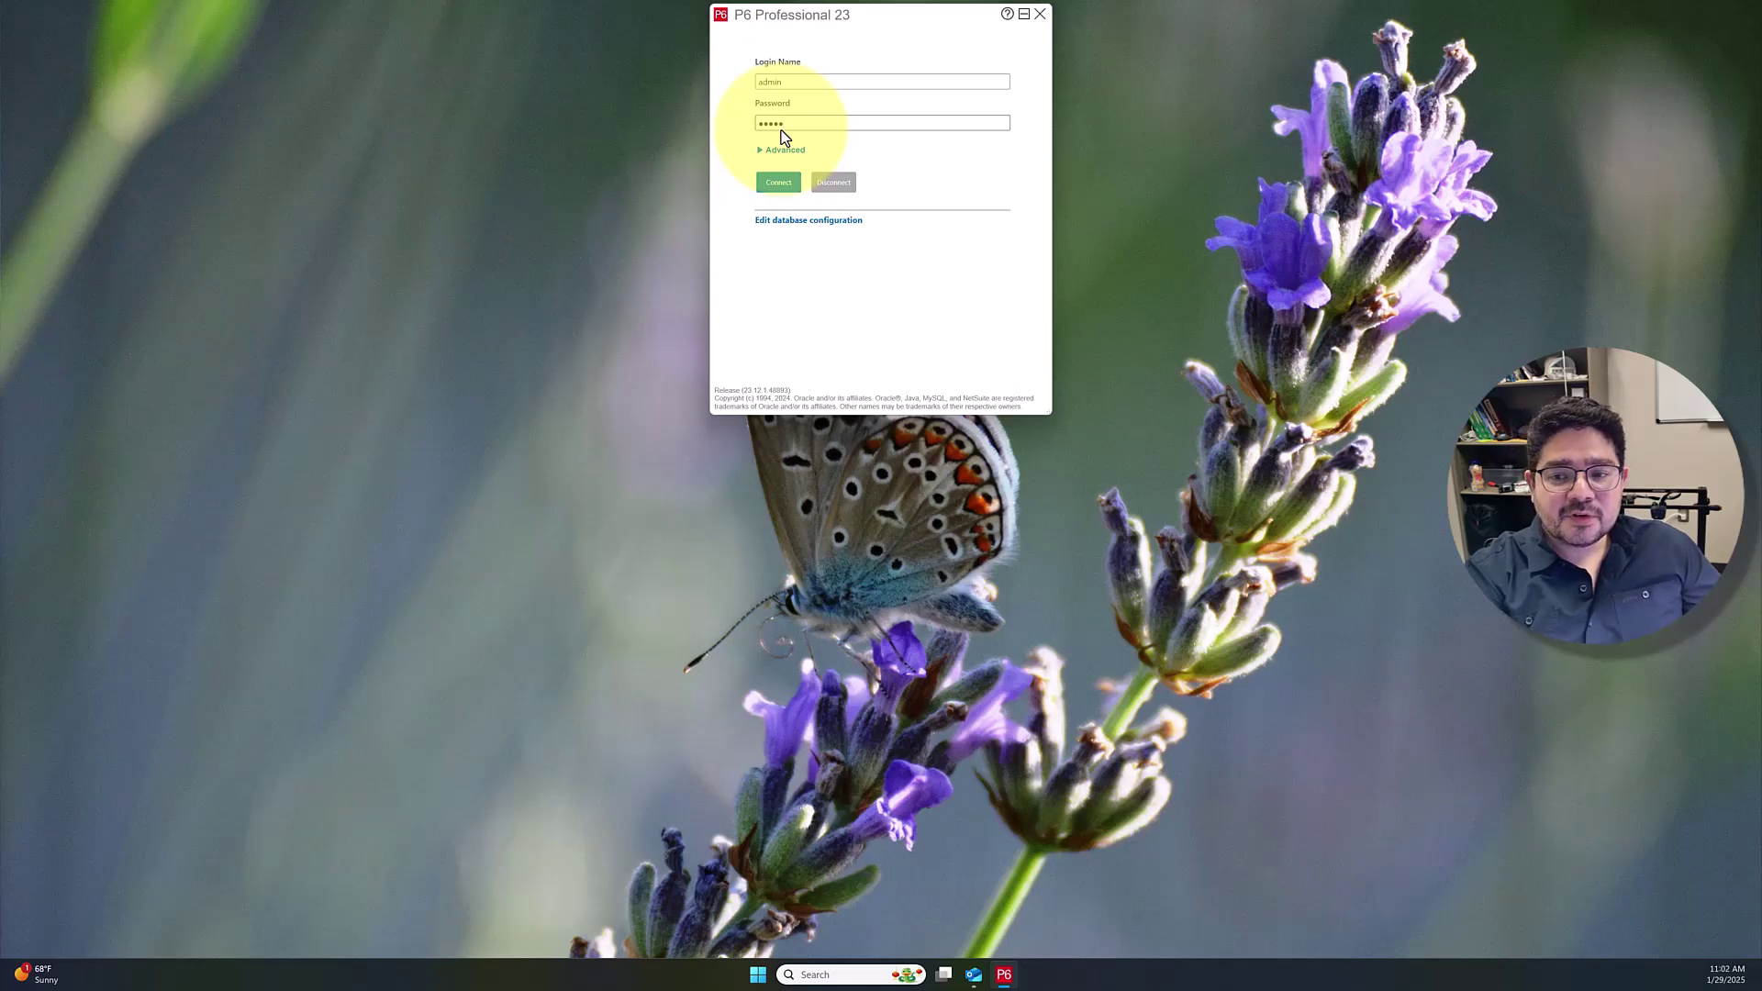
pyautogui.press('Return')
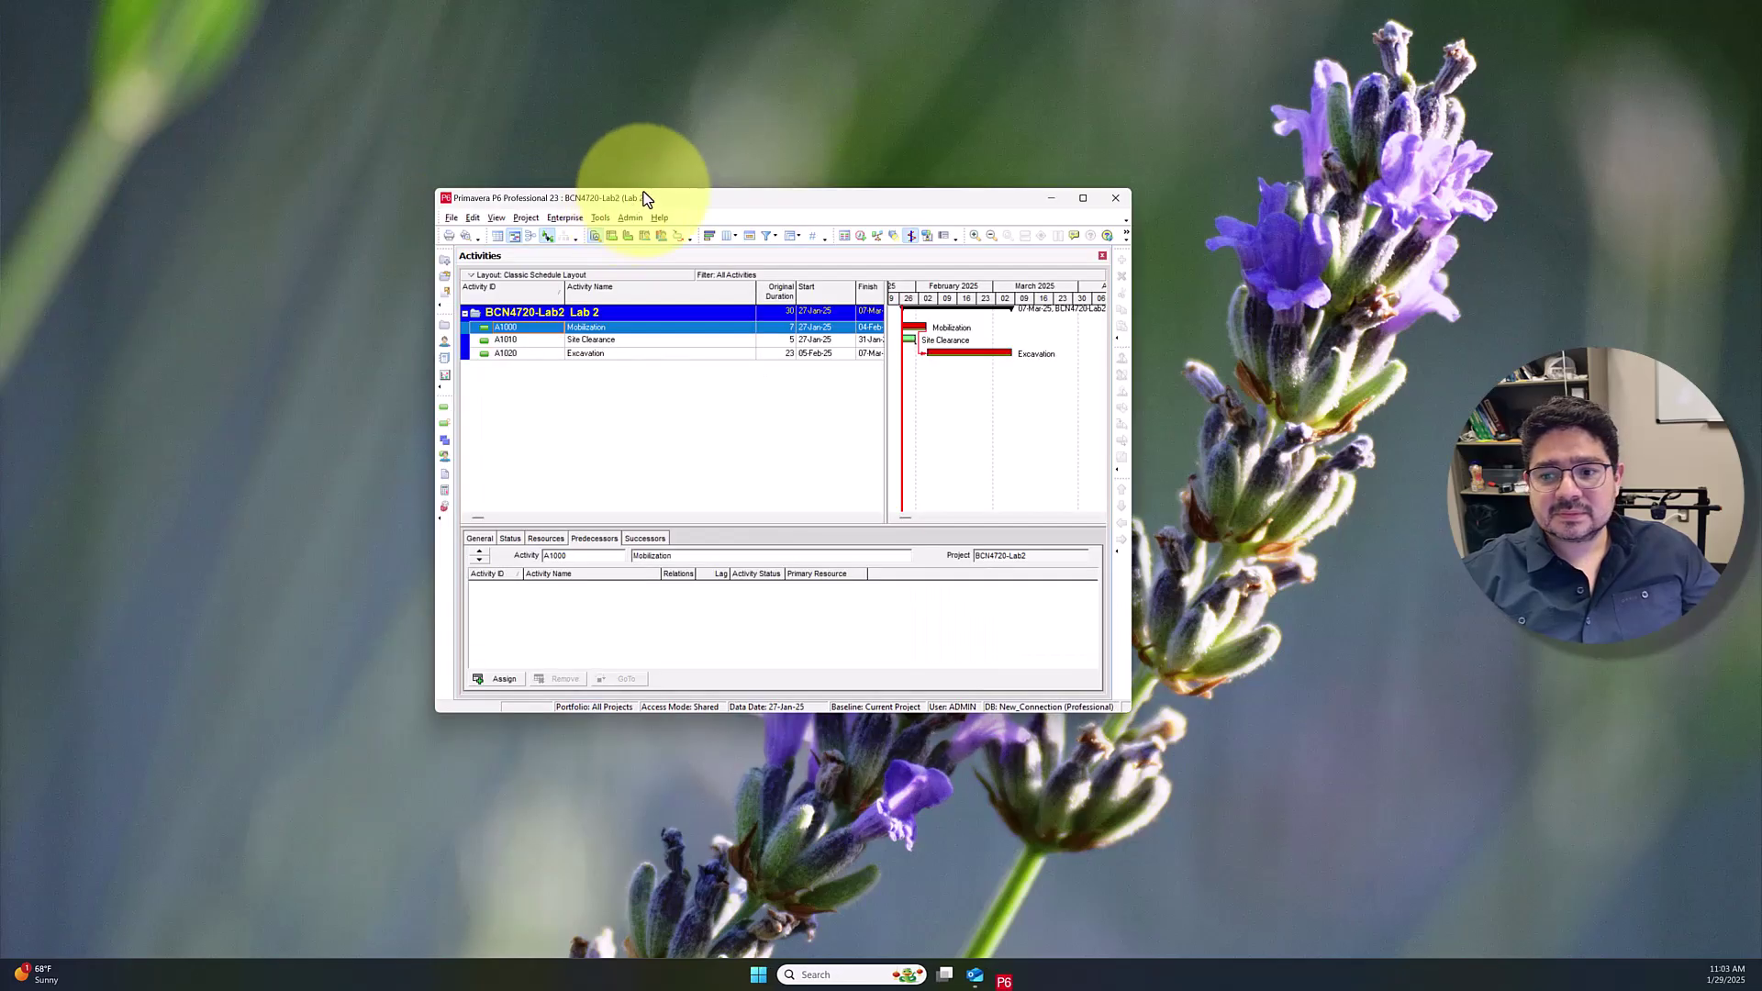
# Maximize the P6 window, enlarge the project list, and select the Engineering & Construction EPS node
pyautogui.moveTo(641, 190); pyautogui.dragTo(610, 48)
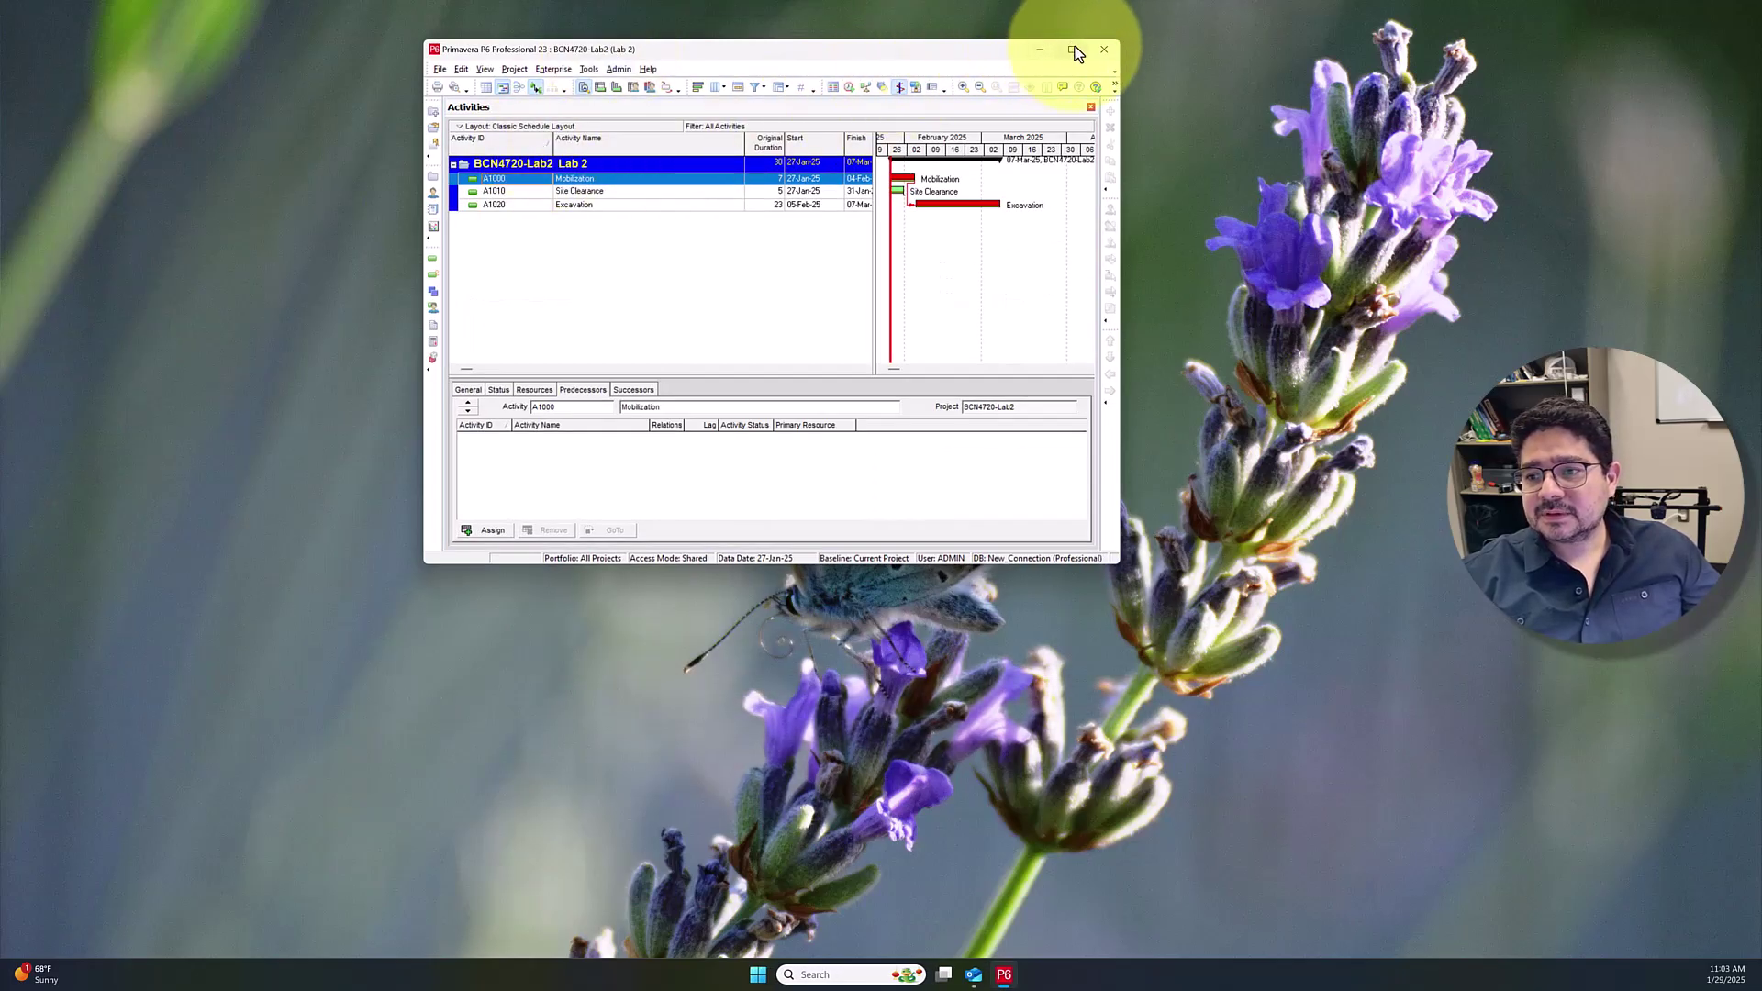
pyautogui.click(1072, 48)
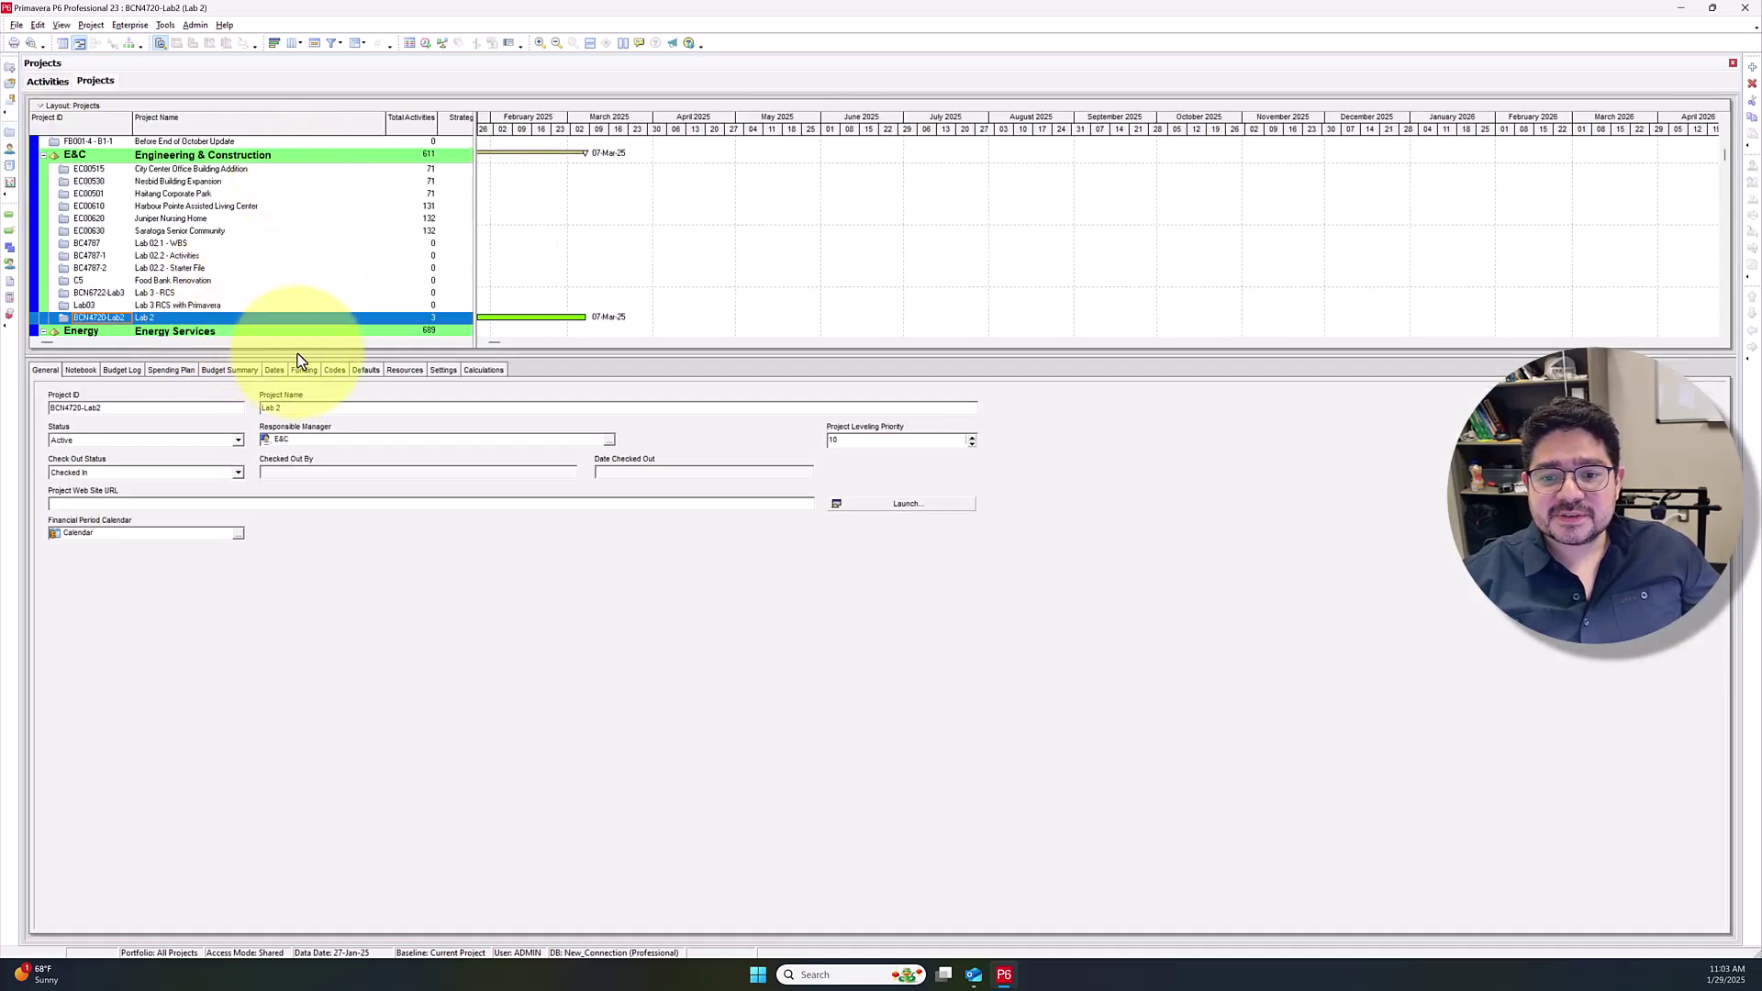
pyautogui.moveTo(298, 357); pyautogui.dragTo(308, 633)
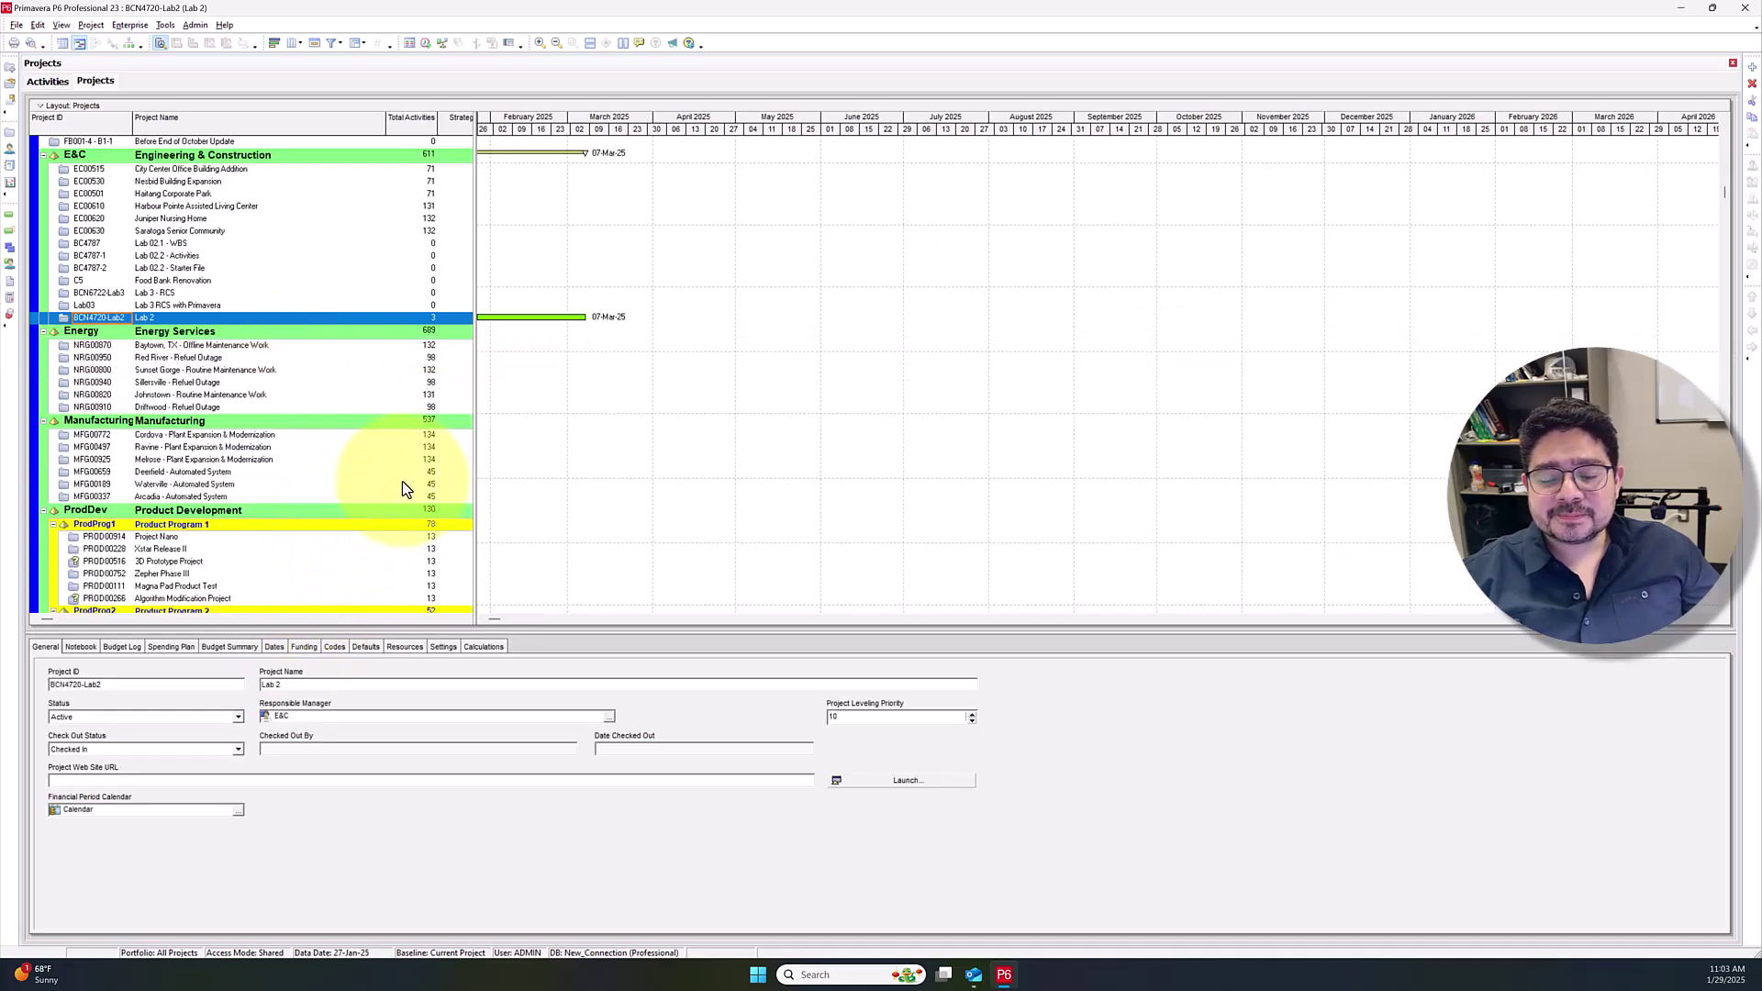
pyautogui.scroll(3, 280, 326)
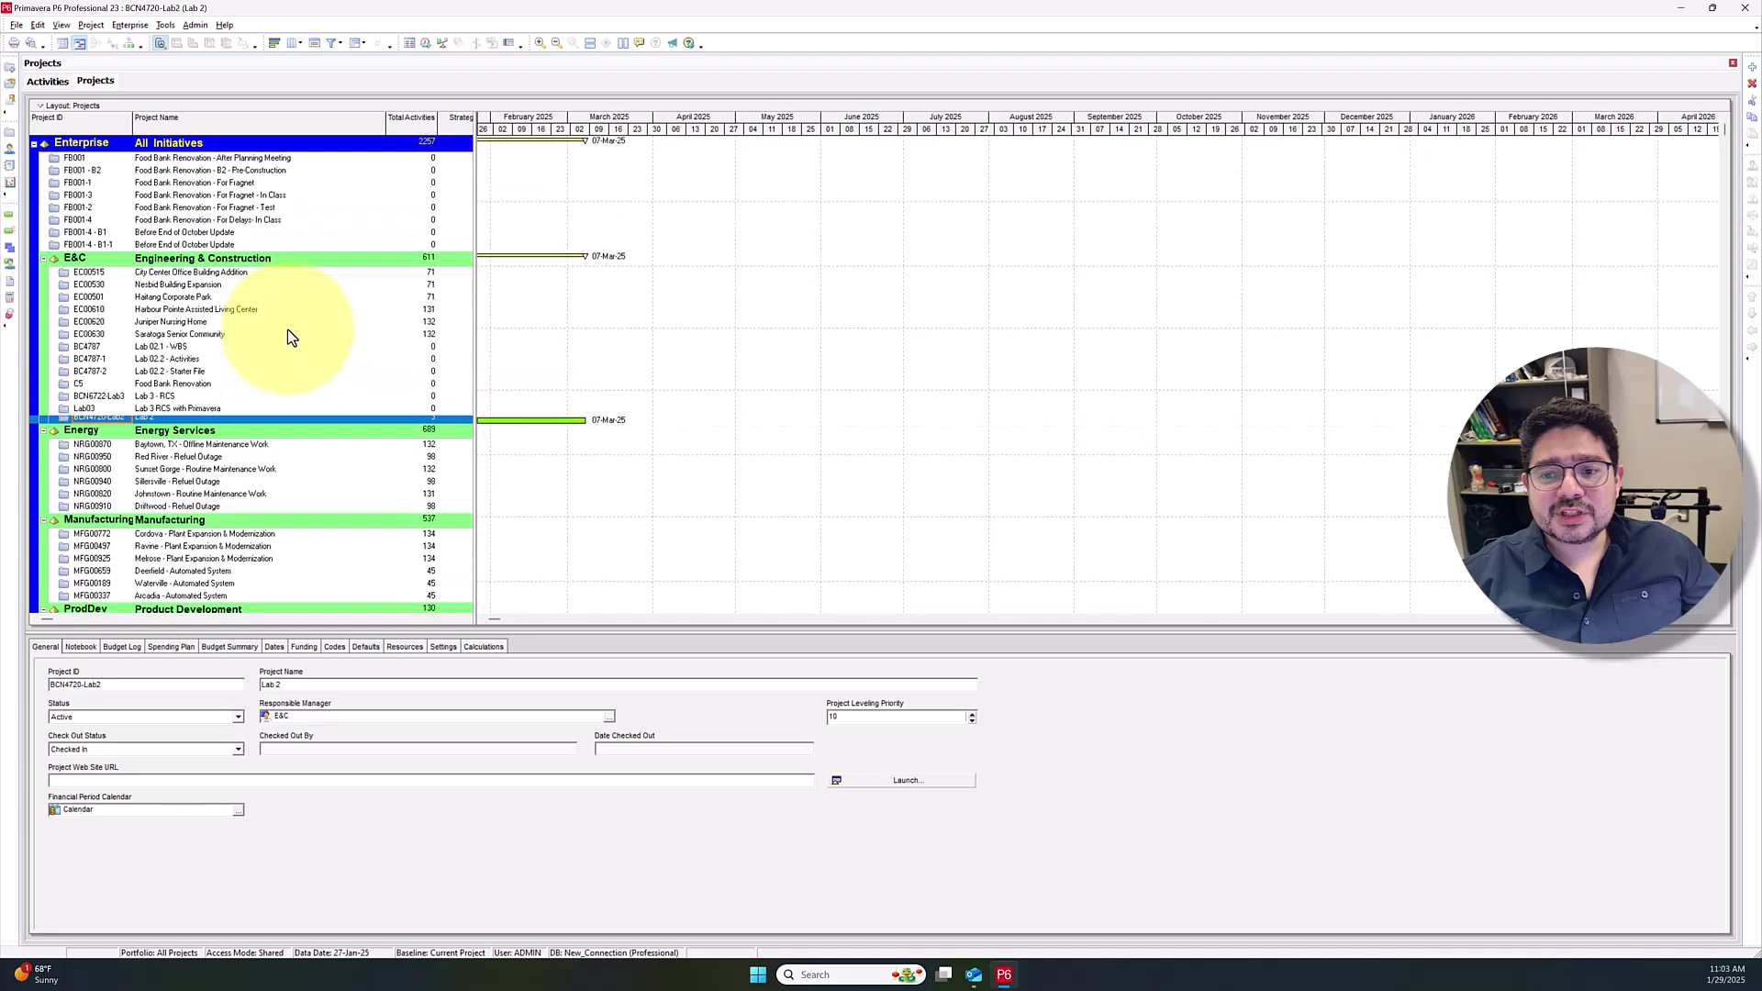
pyautogui.click(250, 276)
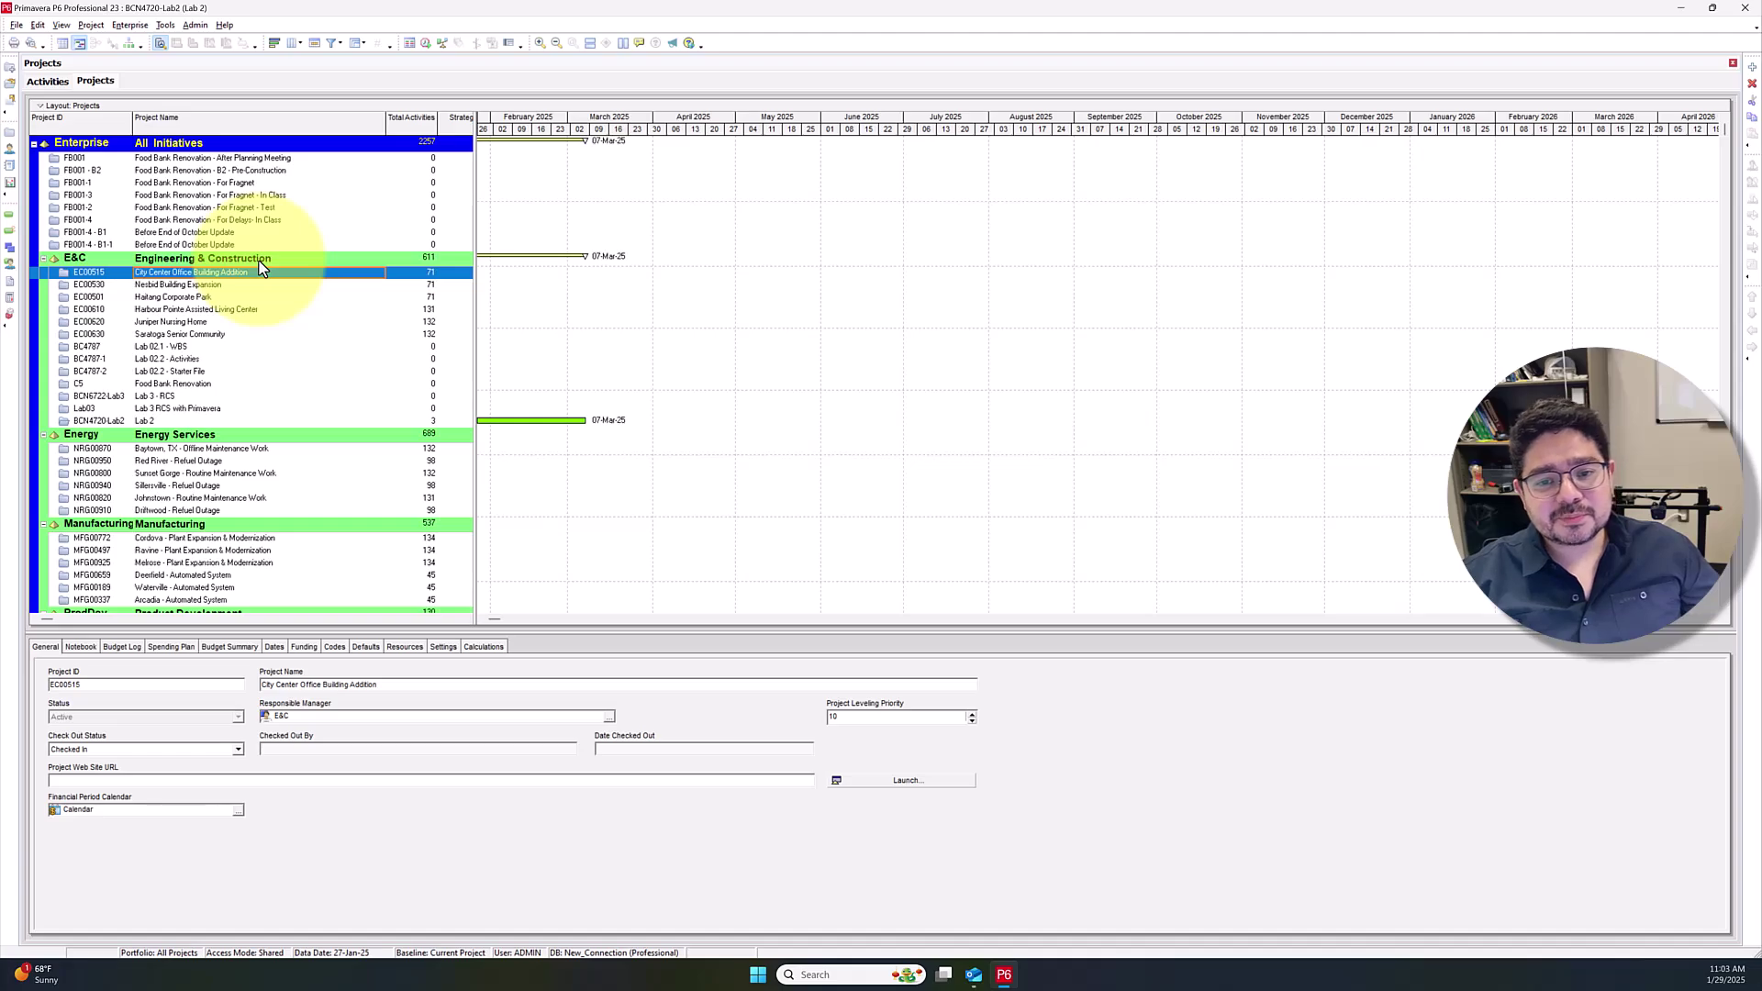
pyautogui.click(301, 264)
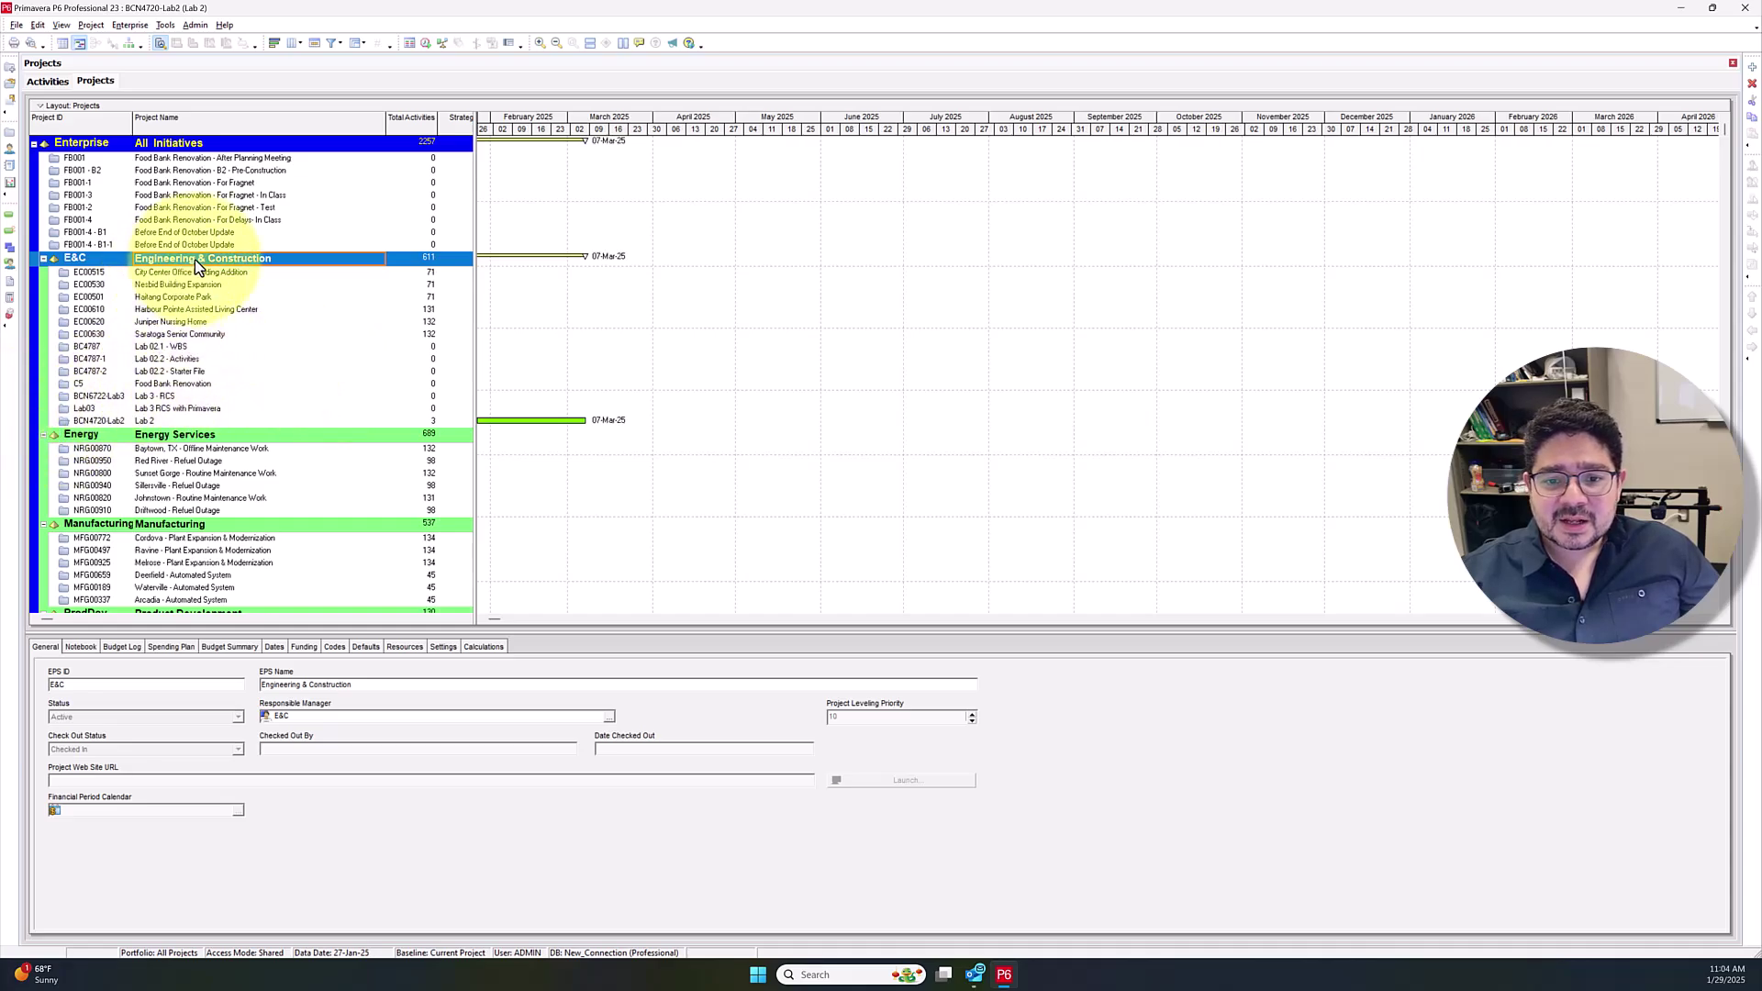
# Add a new project under Engineering & Construction, keeping that EPS in the wizard's picker
pyautogui.click(254, 387)
pyautogui.click(147, 259)
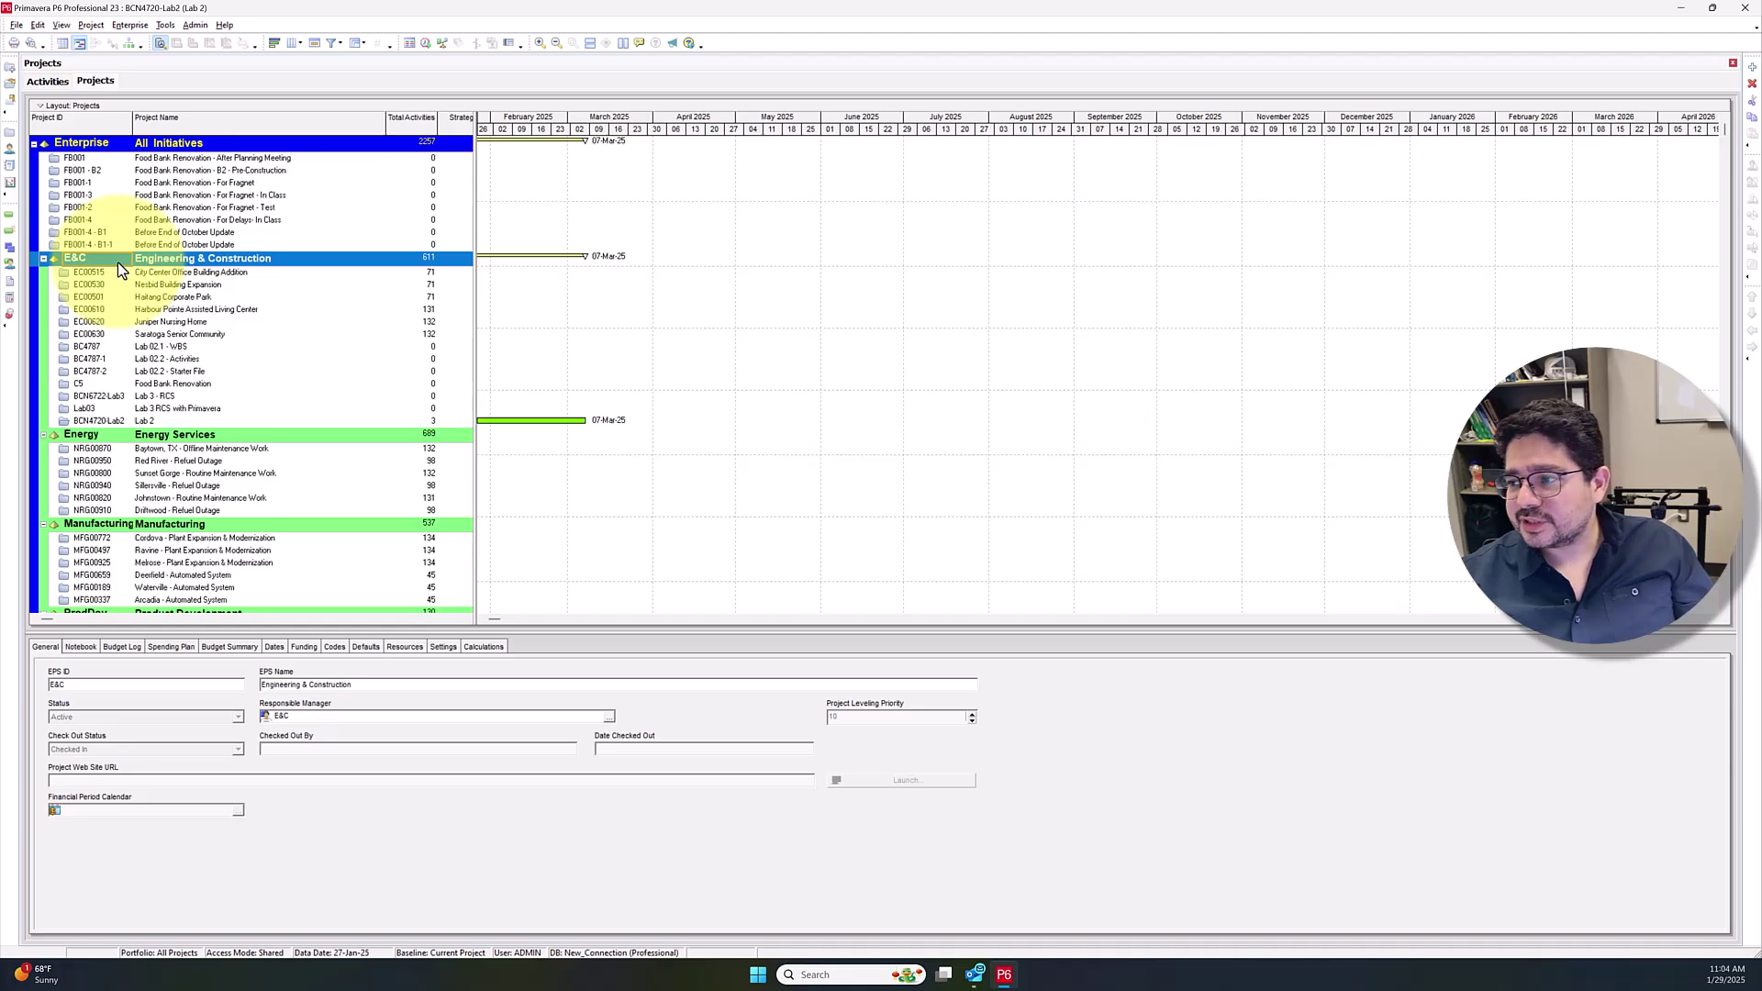
pyautogui.rightClick(123, 259)
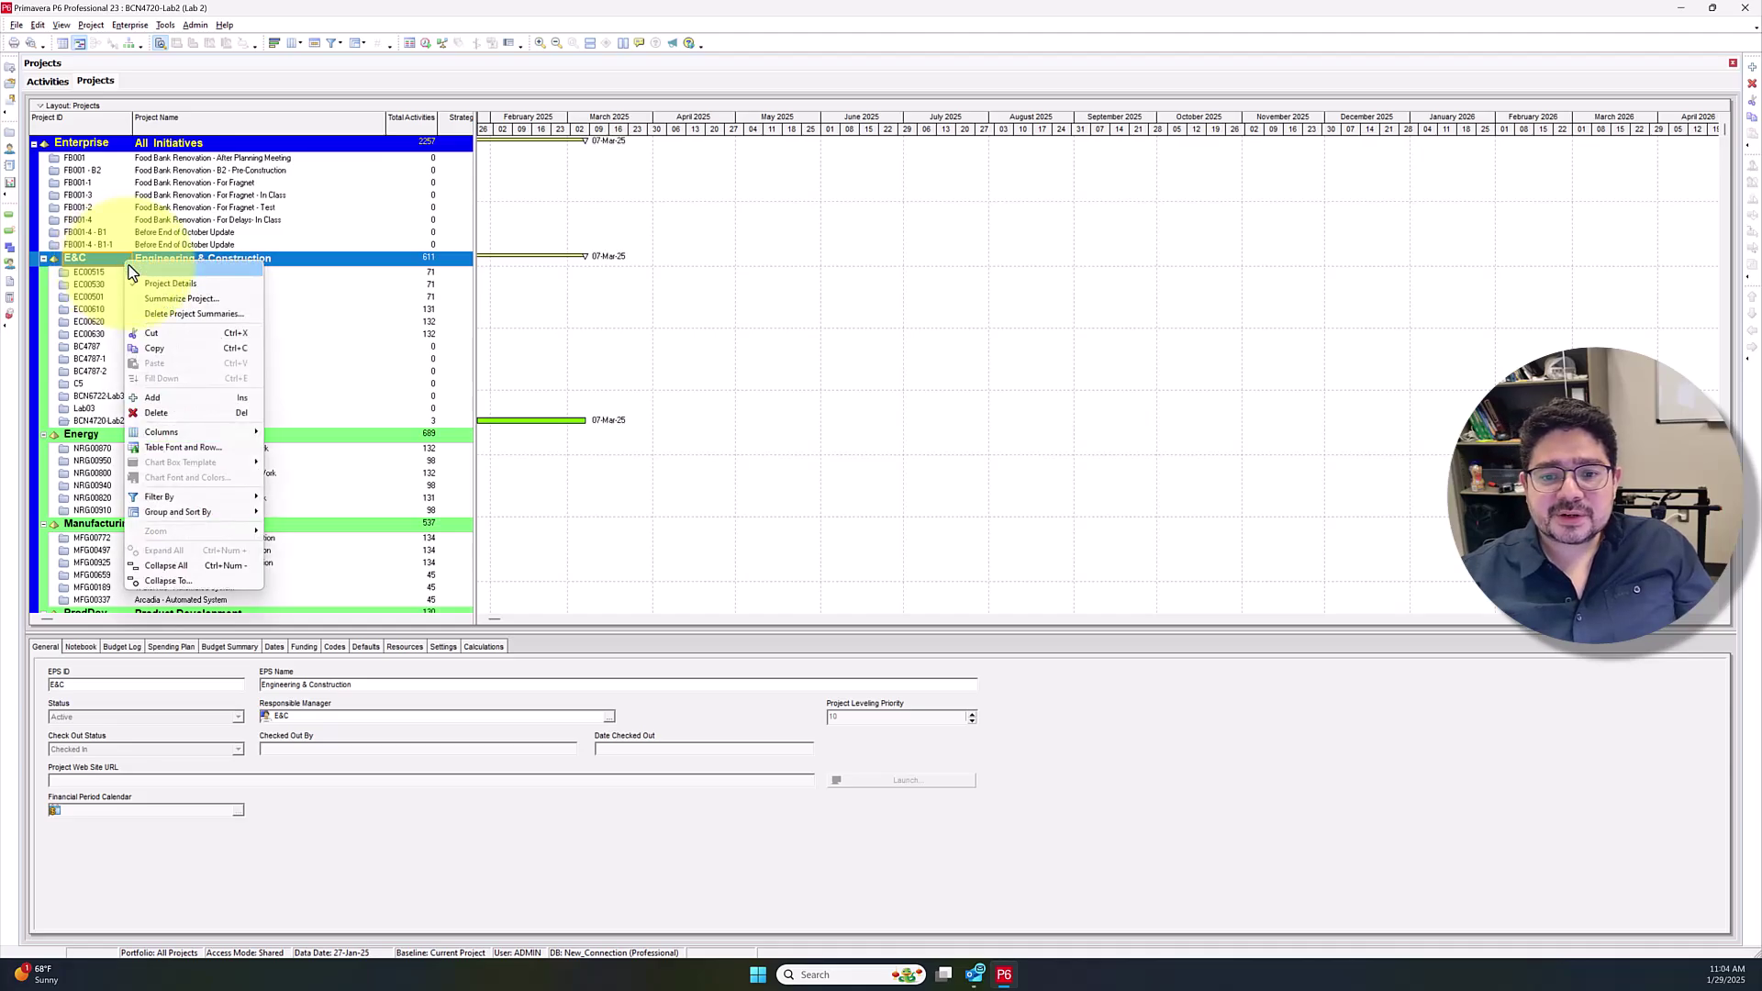
pyautogui.click(169, 403)
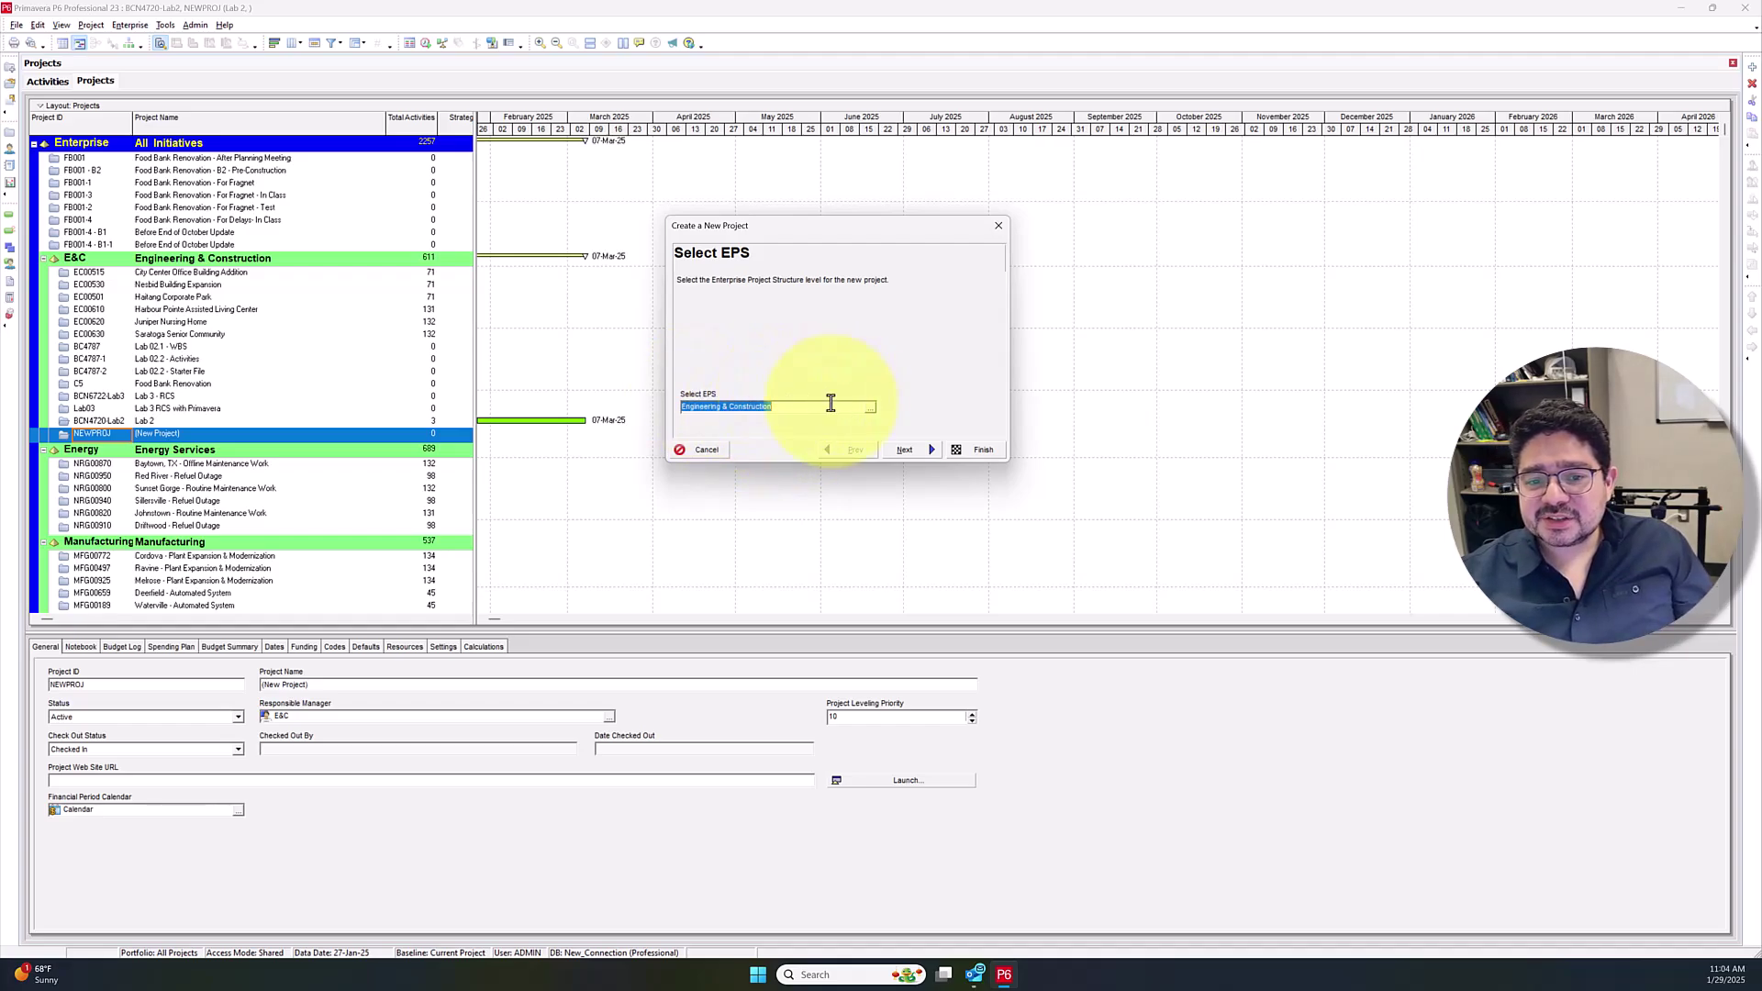
pyautogui.click(871, 409)
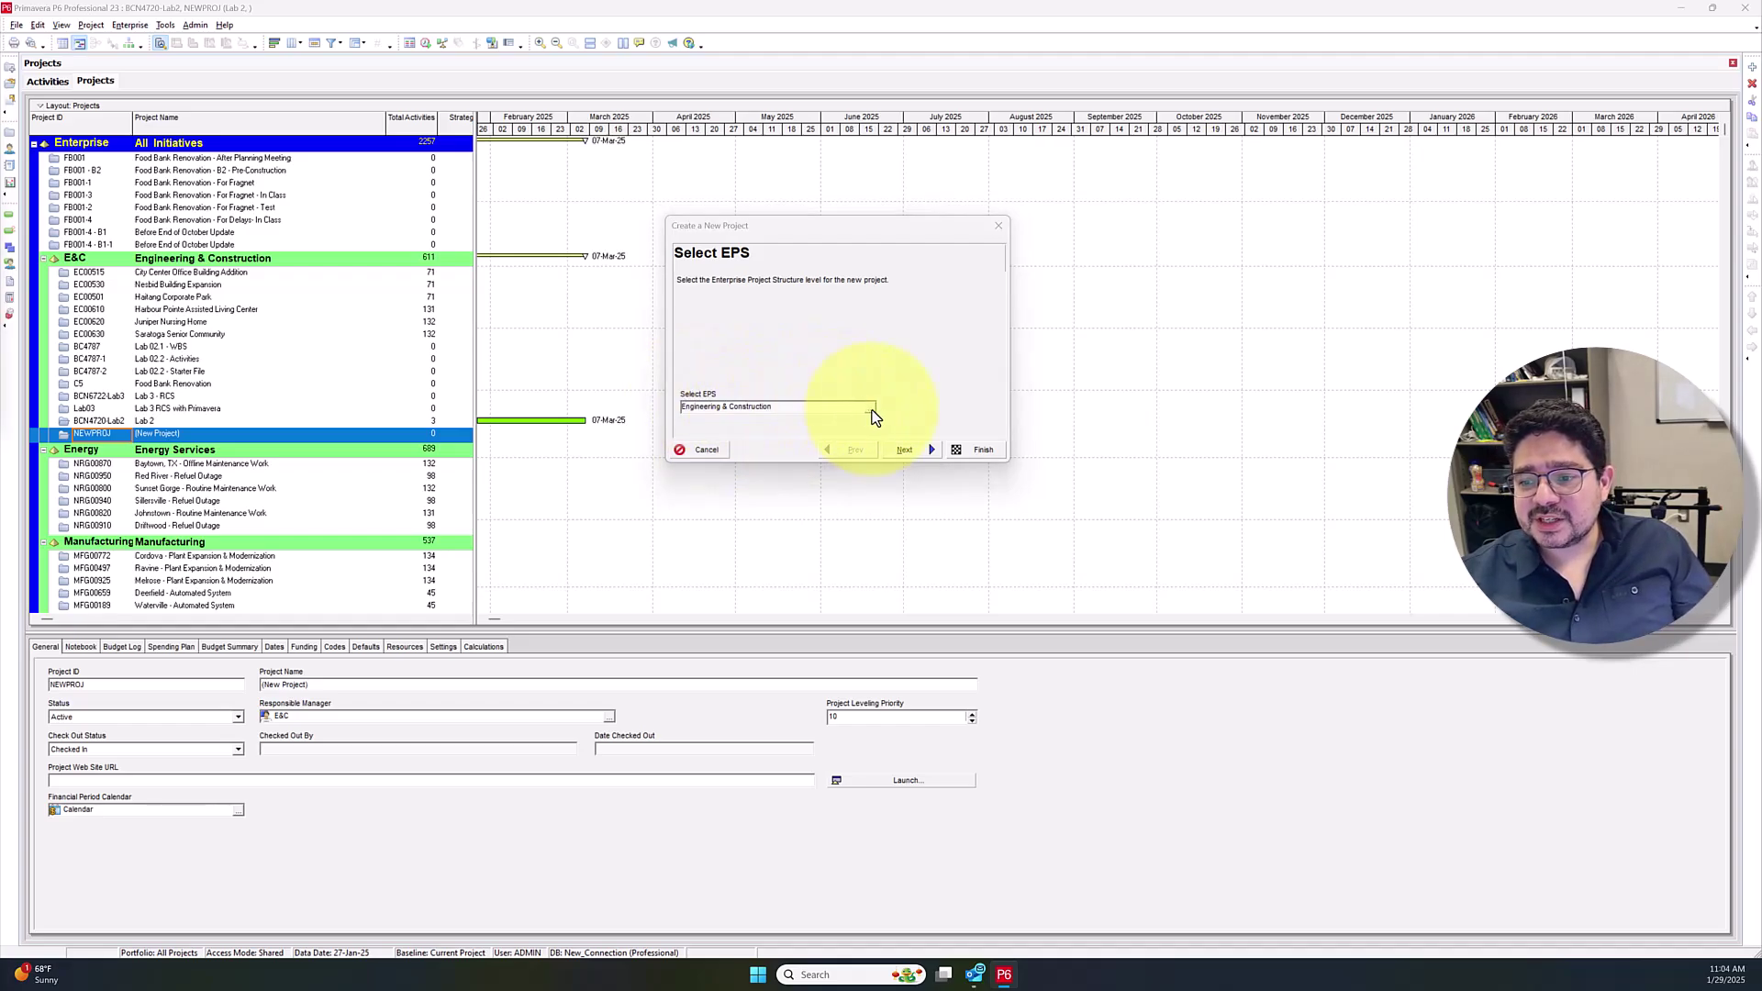
pyautogui.moveTo(55, 141); pyautogui.dragTo(995, 191)
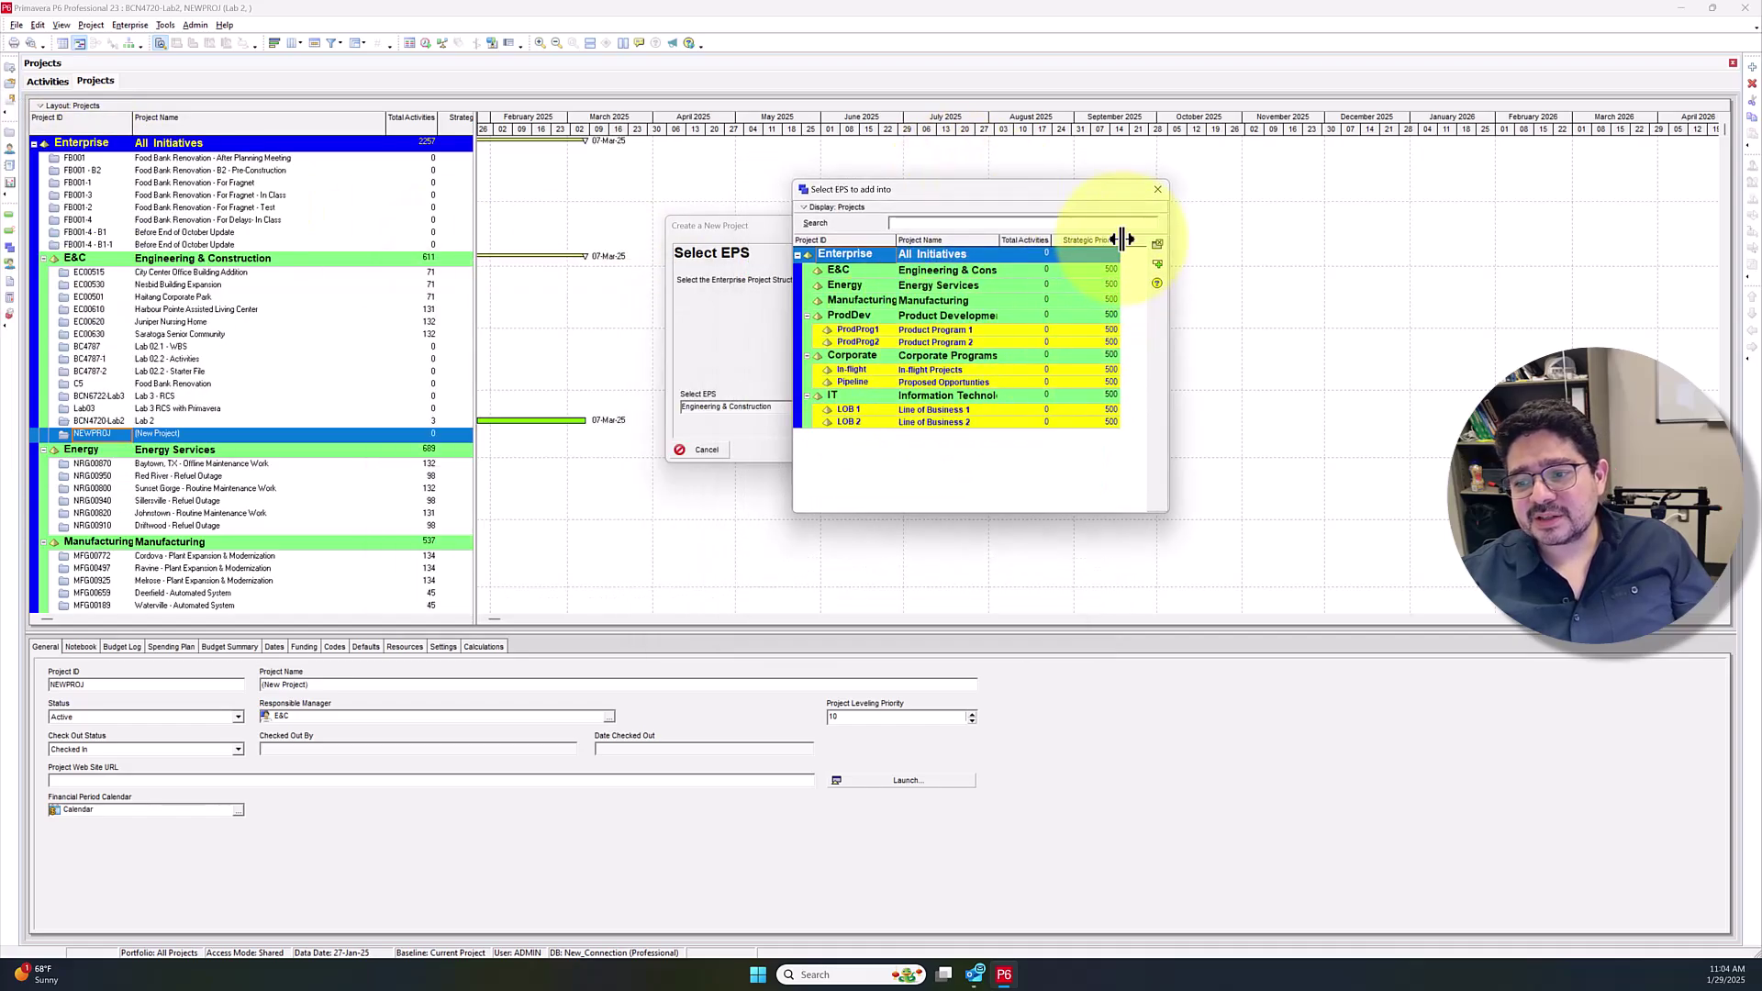
pyautogui.click(1157, 189)
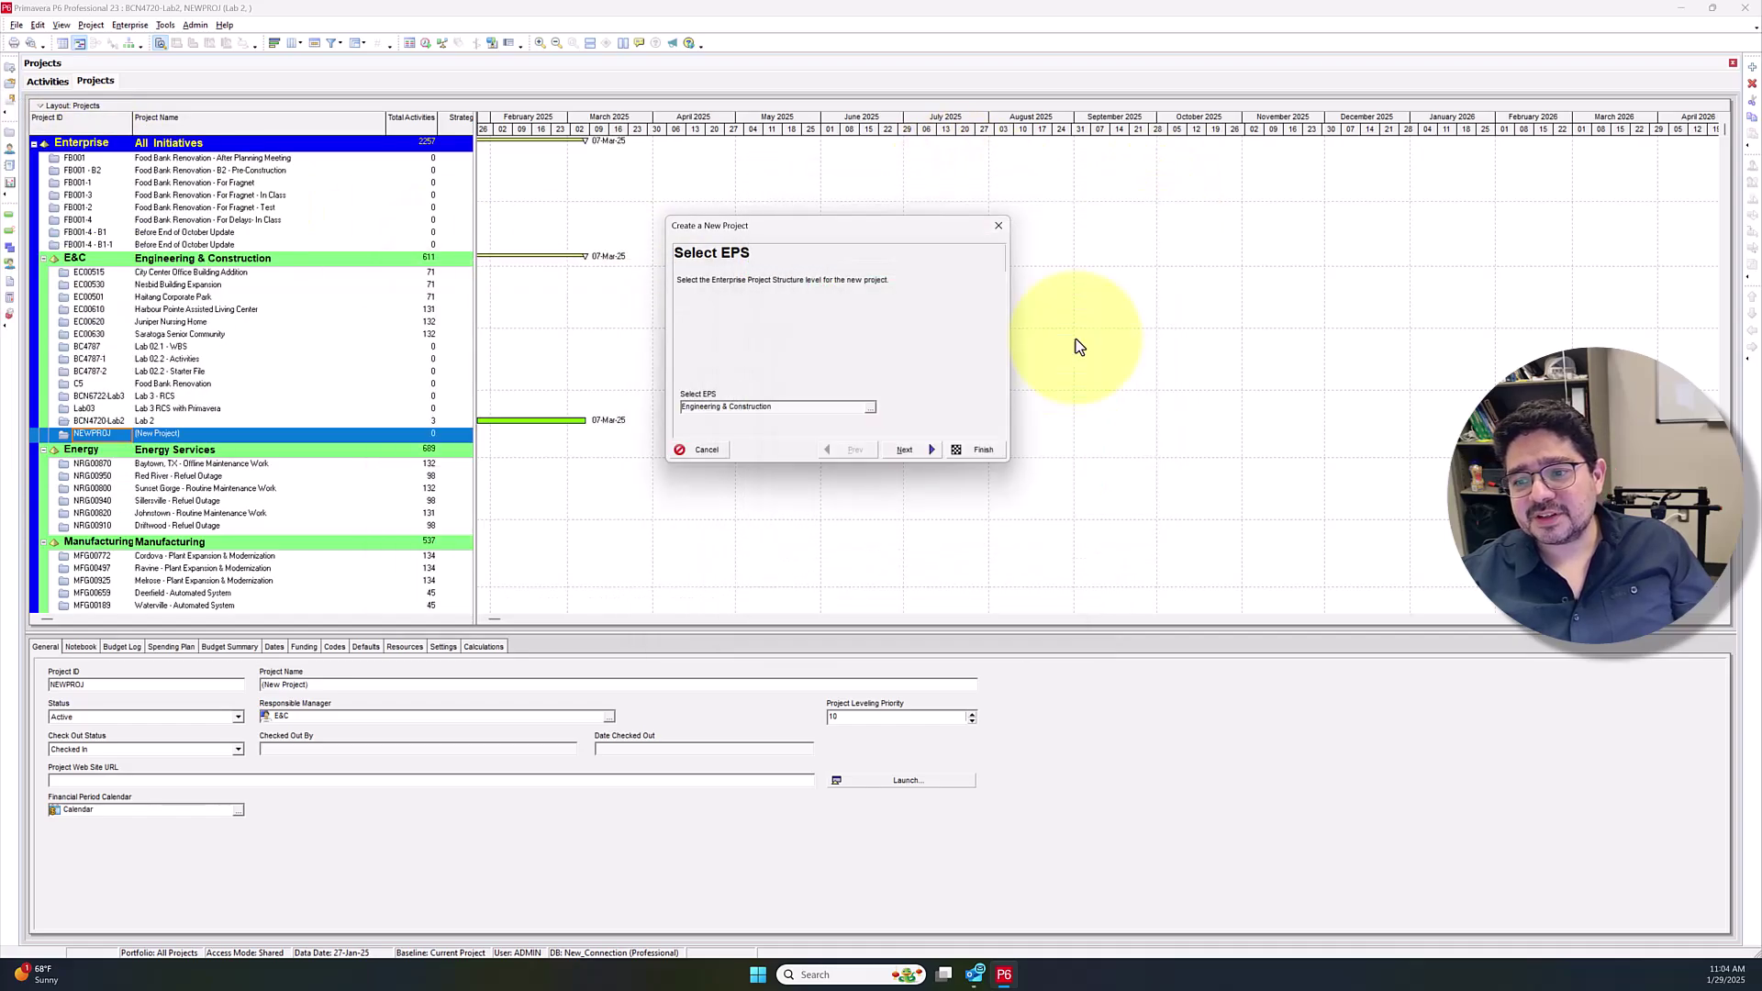
# Enter project ID BCN4720-Lab2-Record and name 'Lab 2 Recording', then advance to the dates step
pyautogui.click(925, 455)
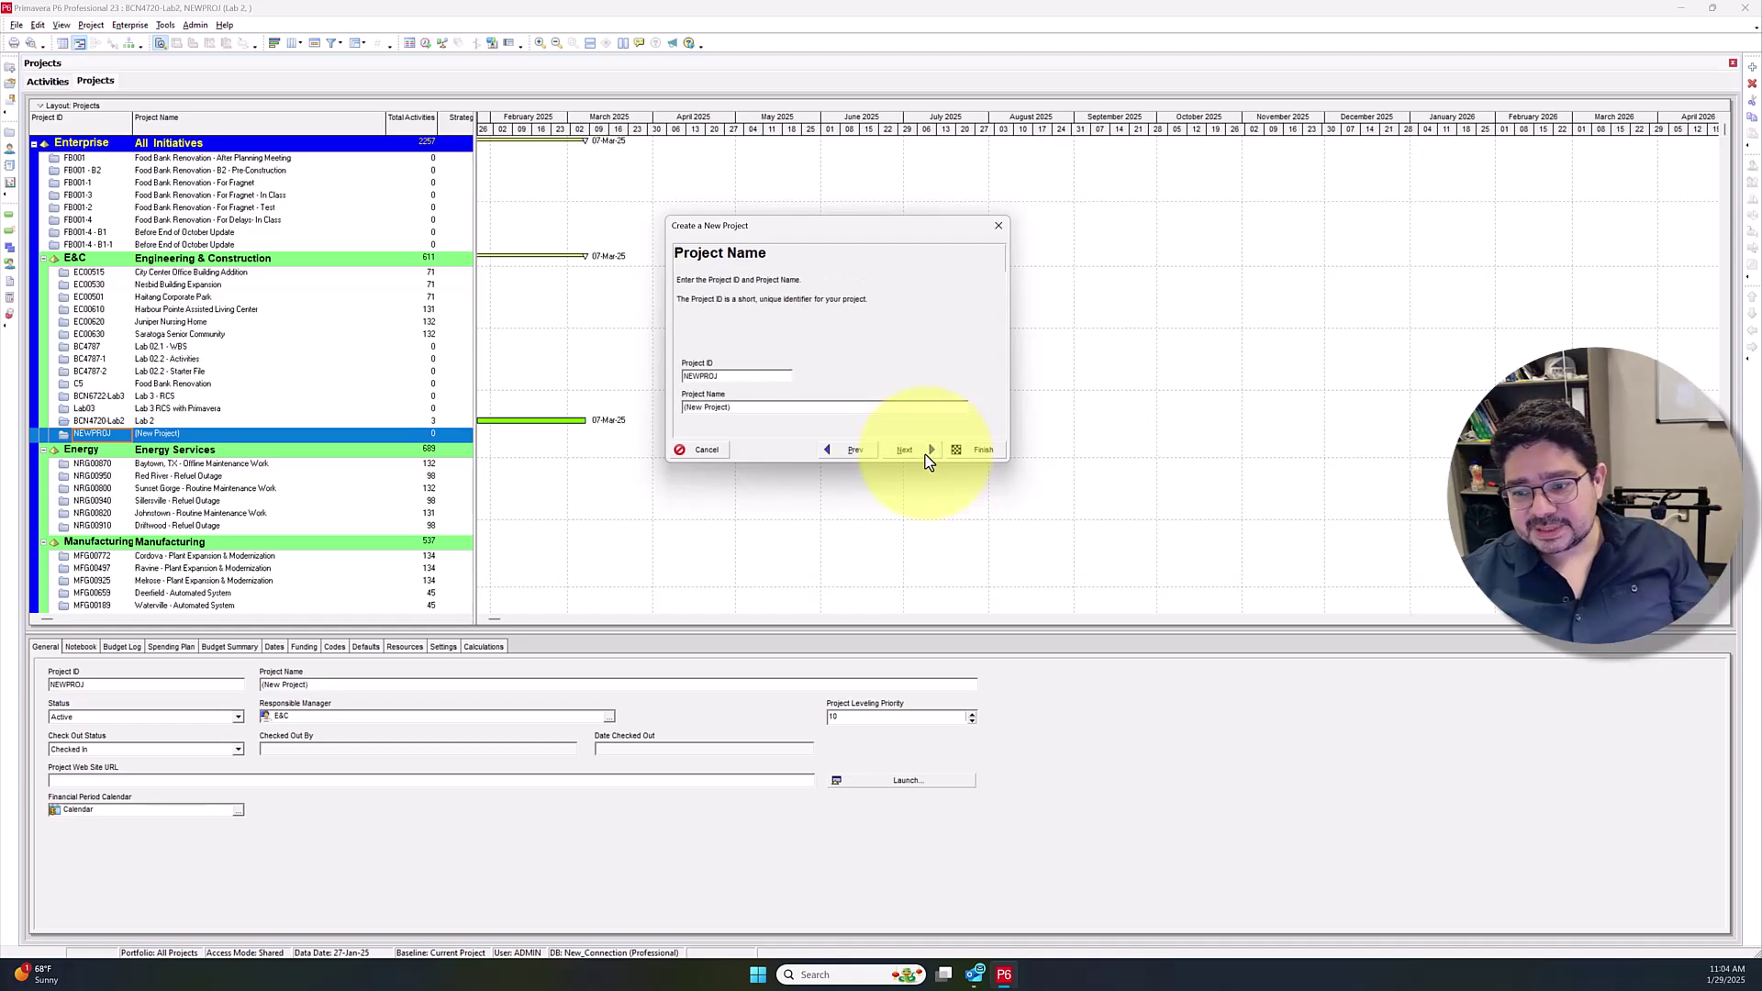
pyautogui.moveTo(747, 375); pyautogui.dragTo(574, 373)
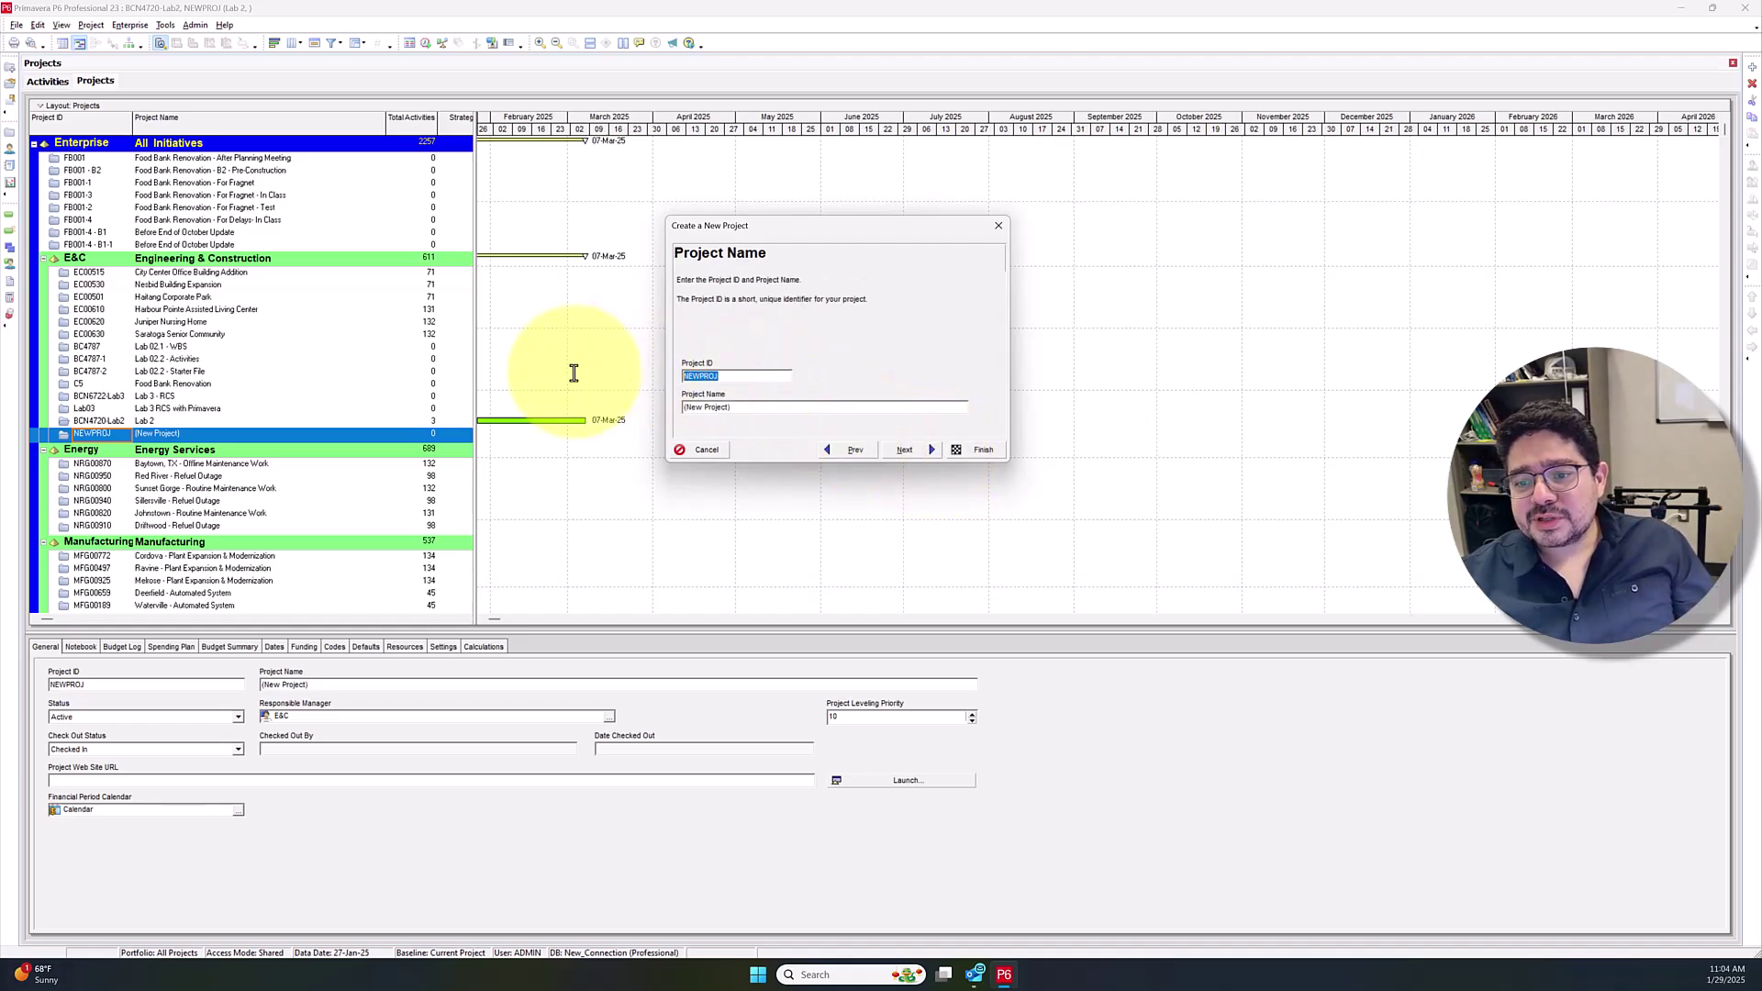
pyautogui.write('BCN')
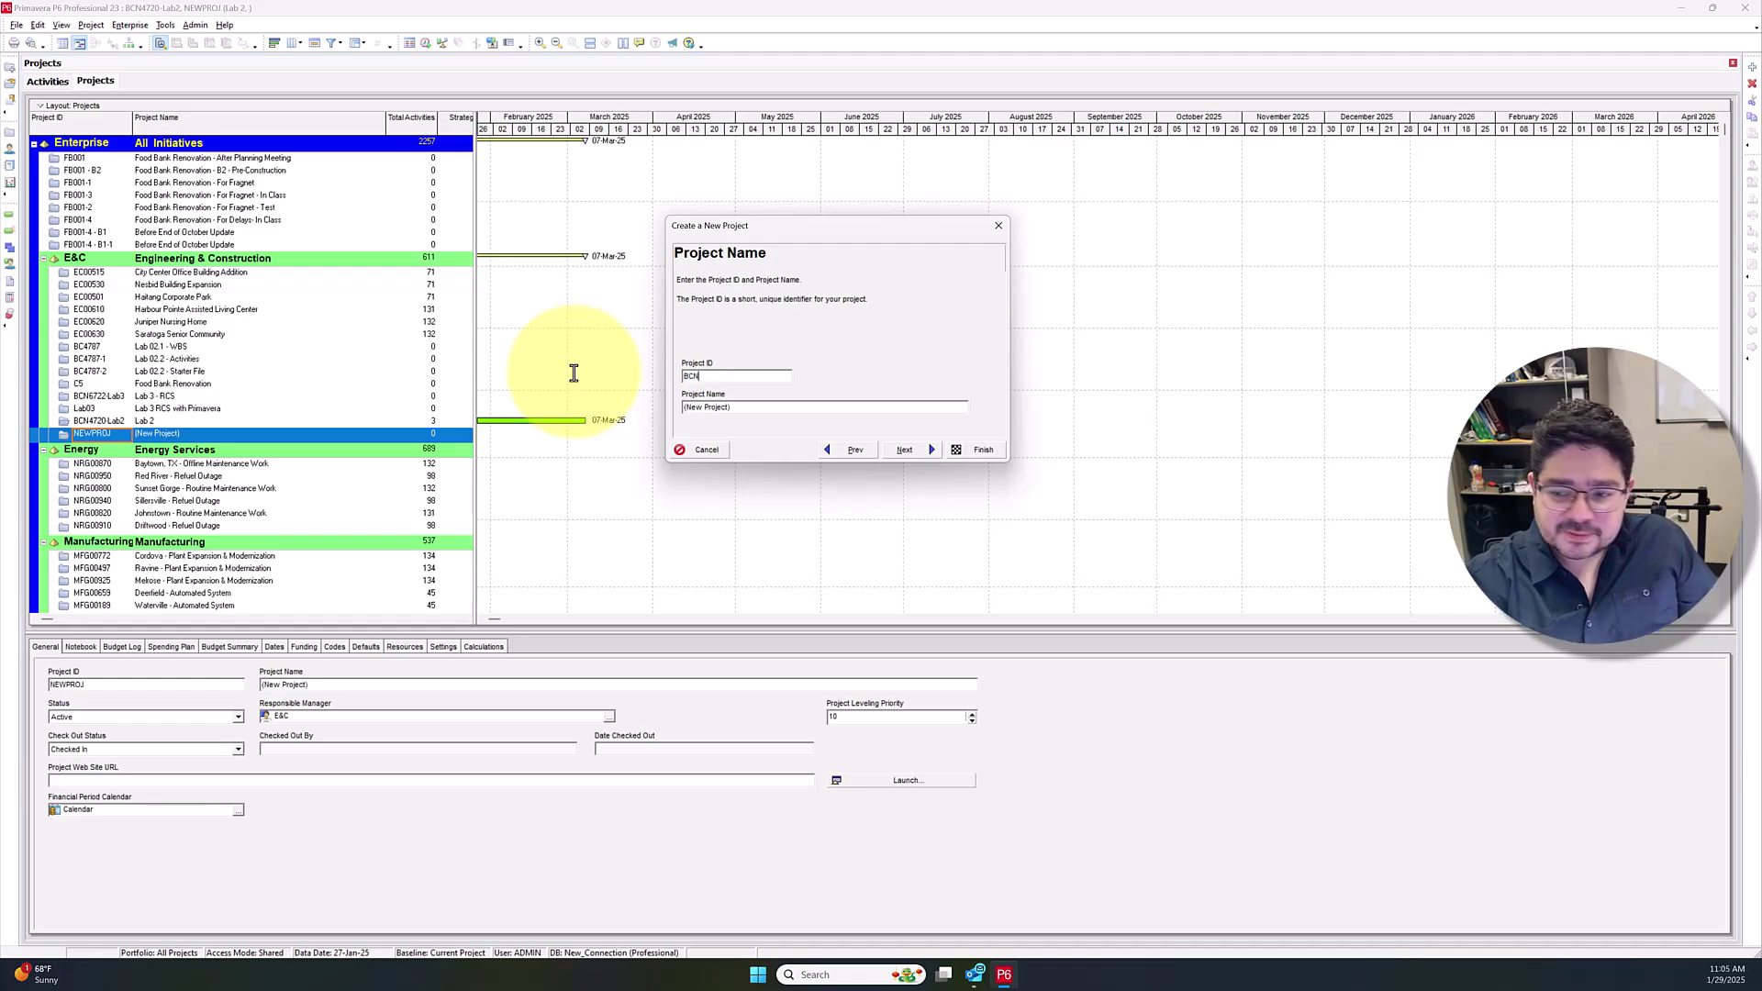
pyautogui.write('4720-L')
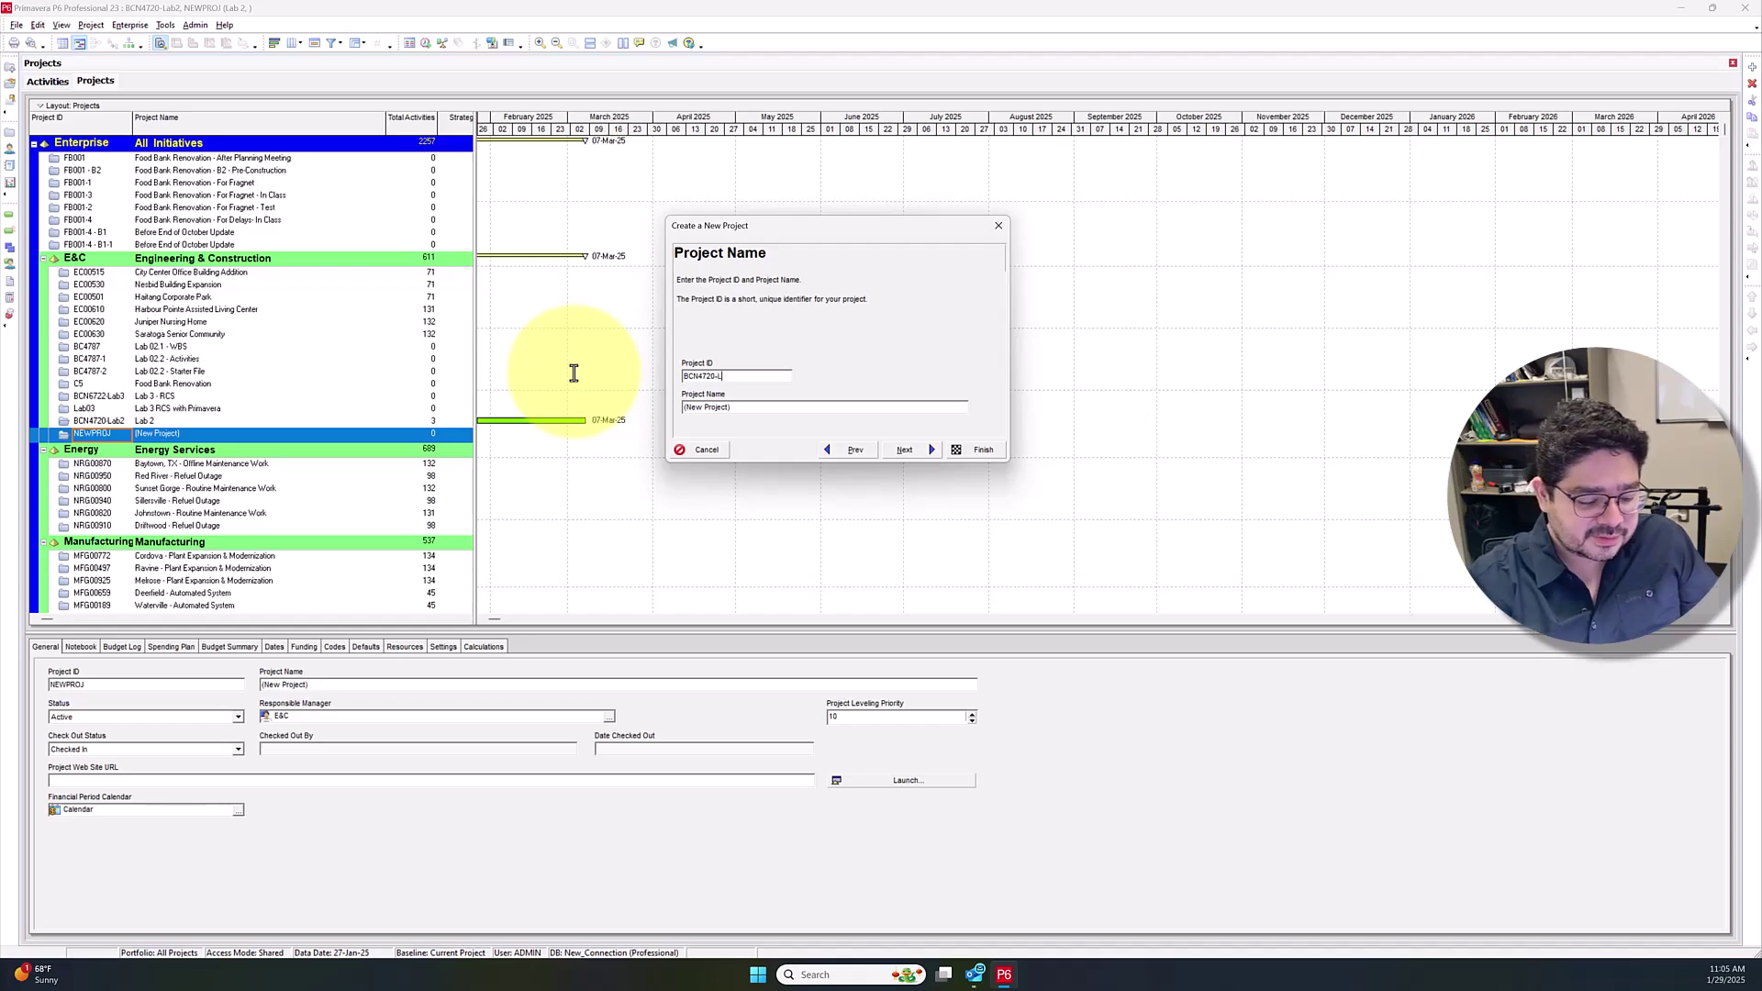
pyautogui.write('ab2-Record')
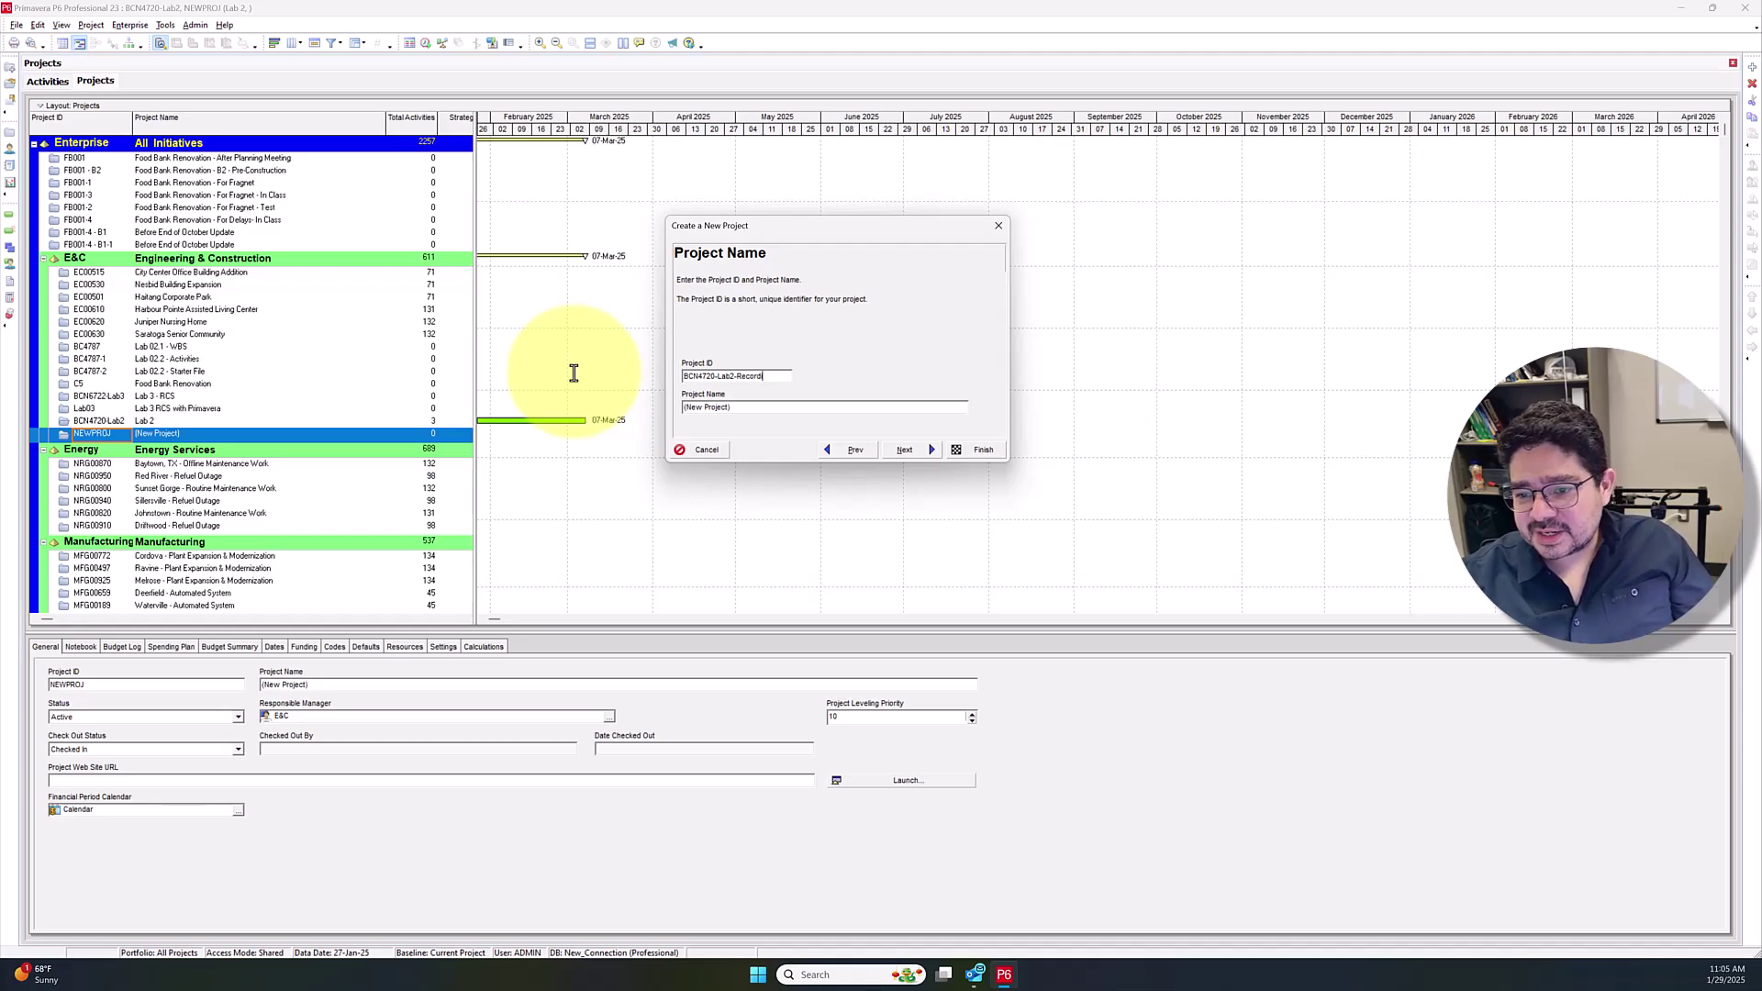
pyautogui.press('Tab')
pyautogui.write('LB')
pyautogui.press('capslock')
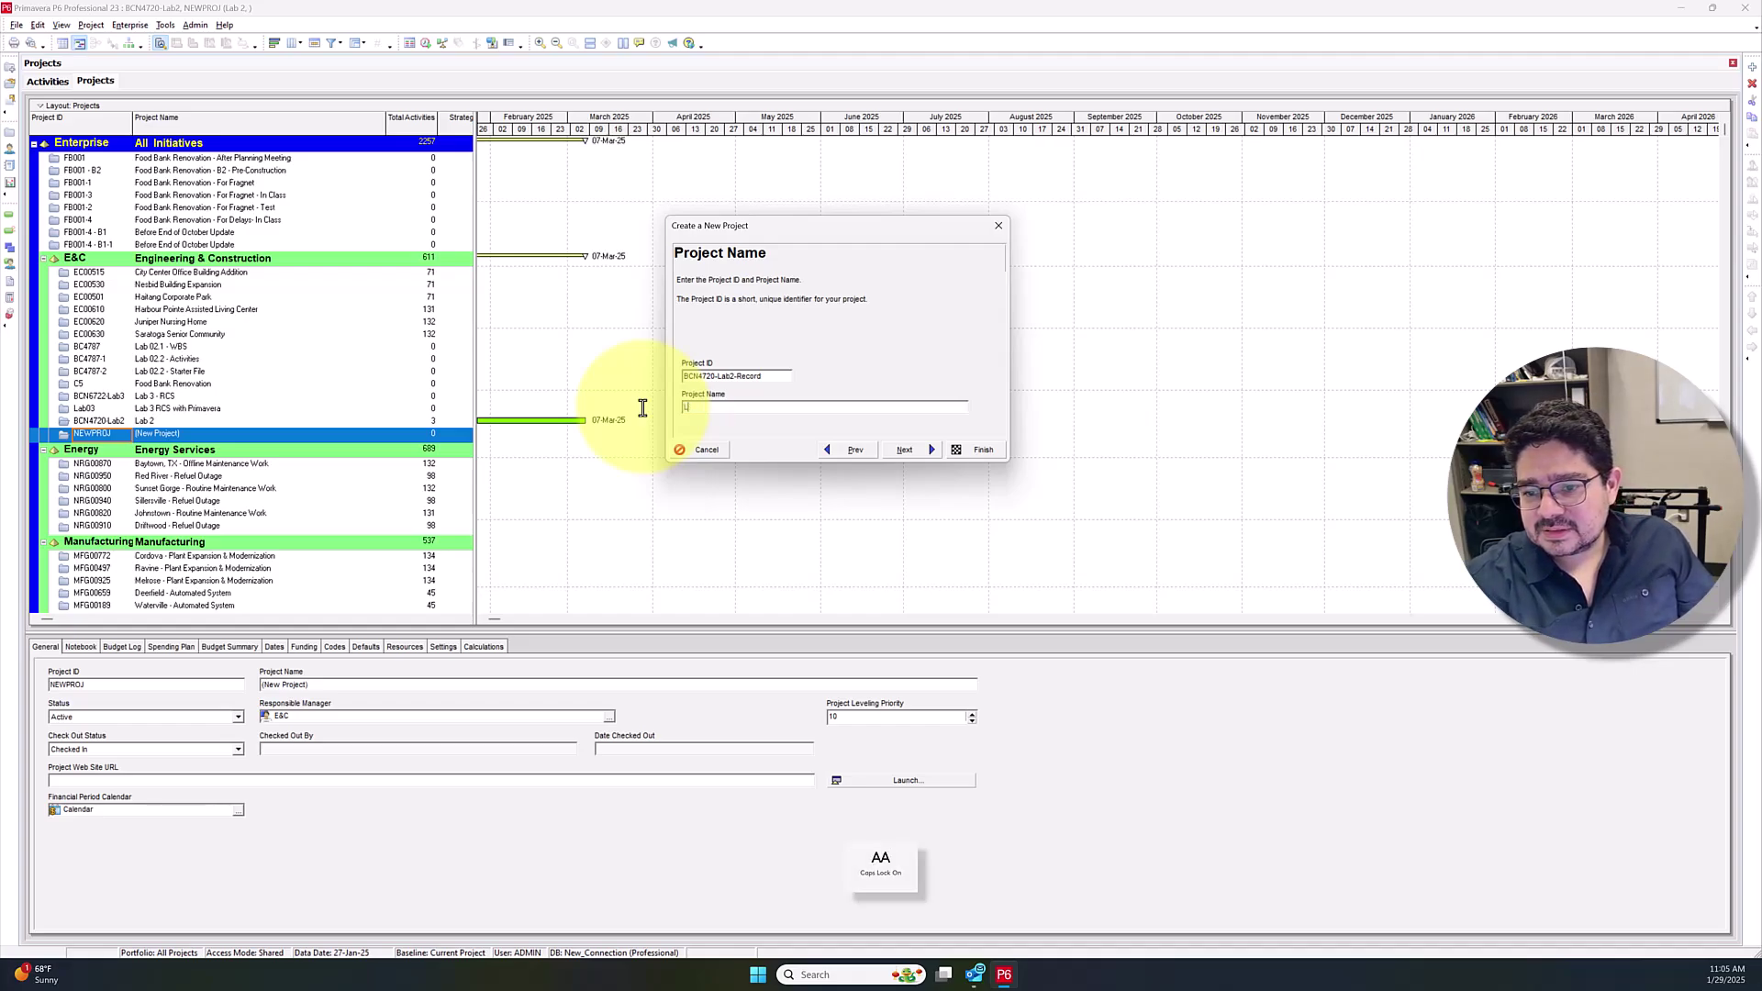
pyautogui.press('capslock')
pyautogui.write('B')
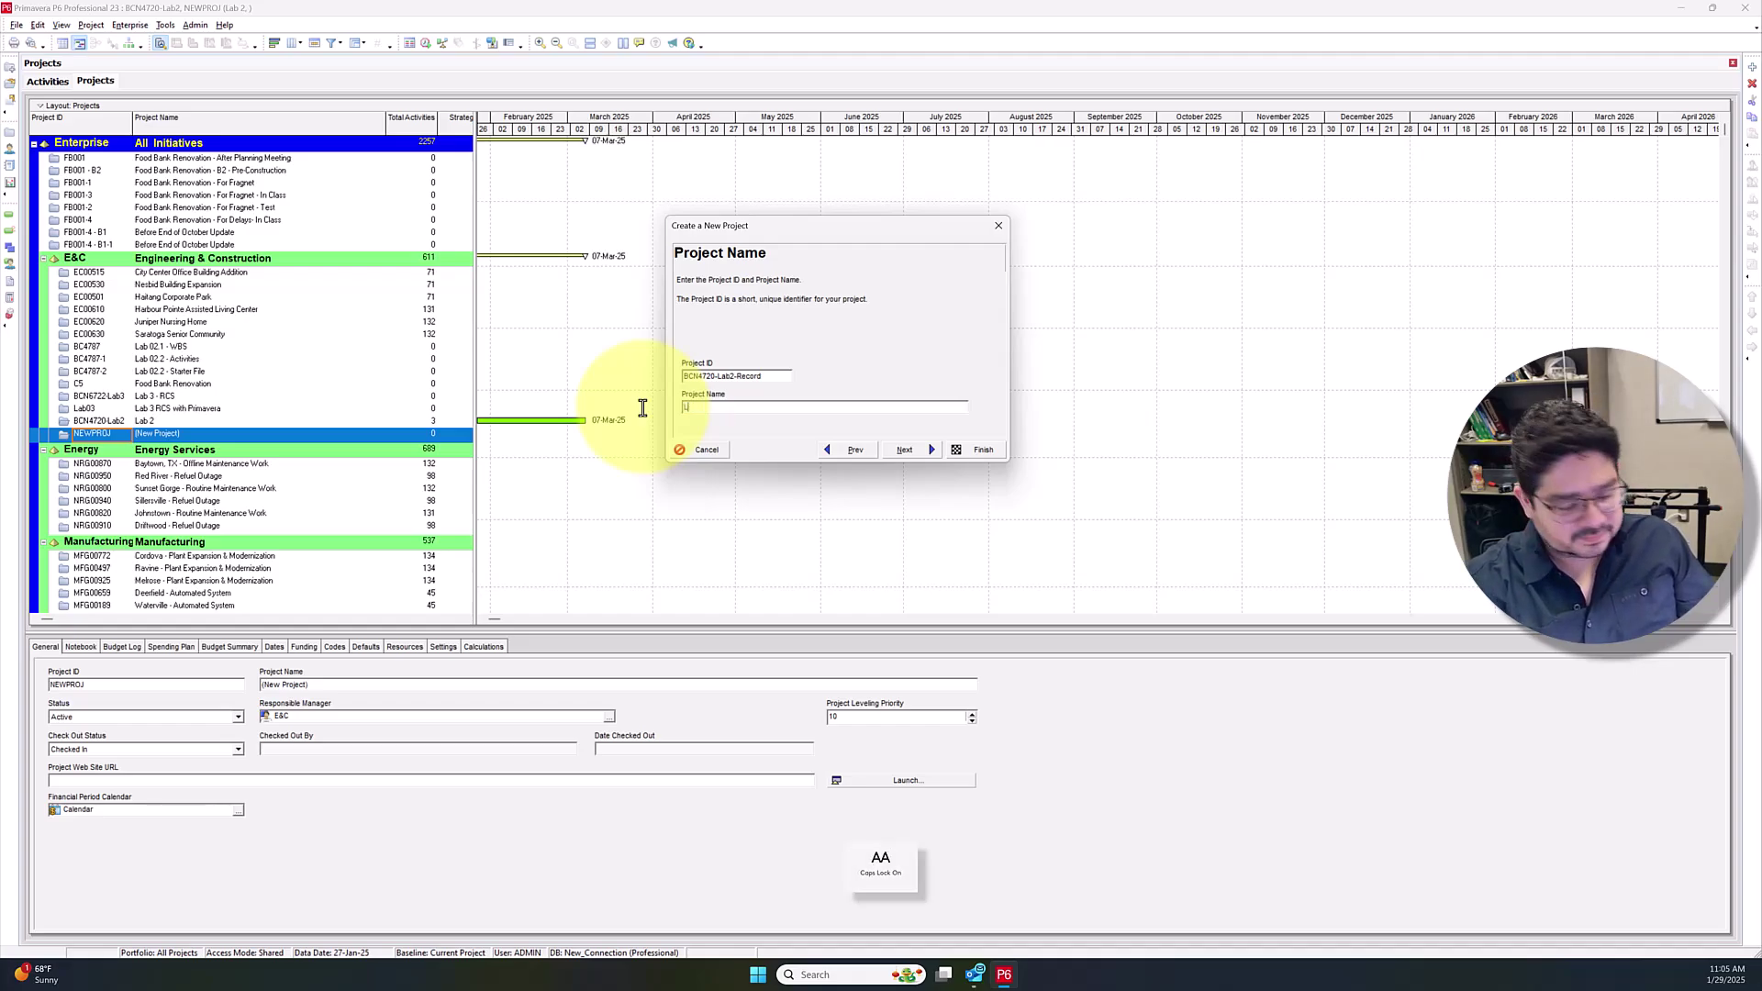
pyautogui.press('BackSpace')
pyautogui.press('capslock')
pyautogui.write('a')
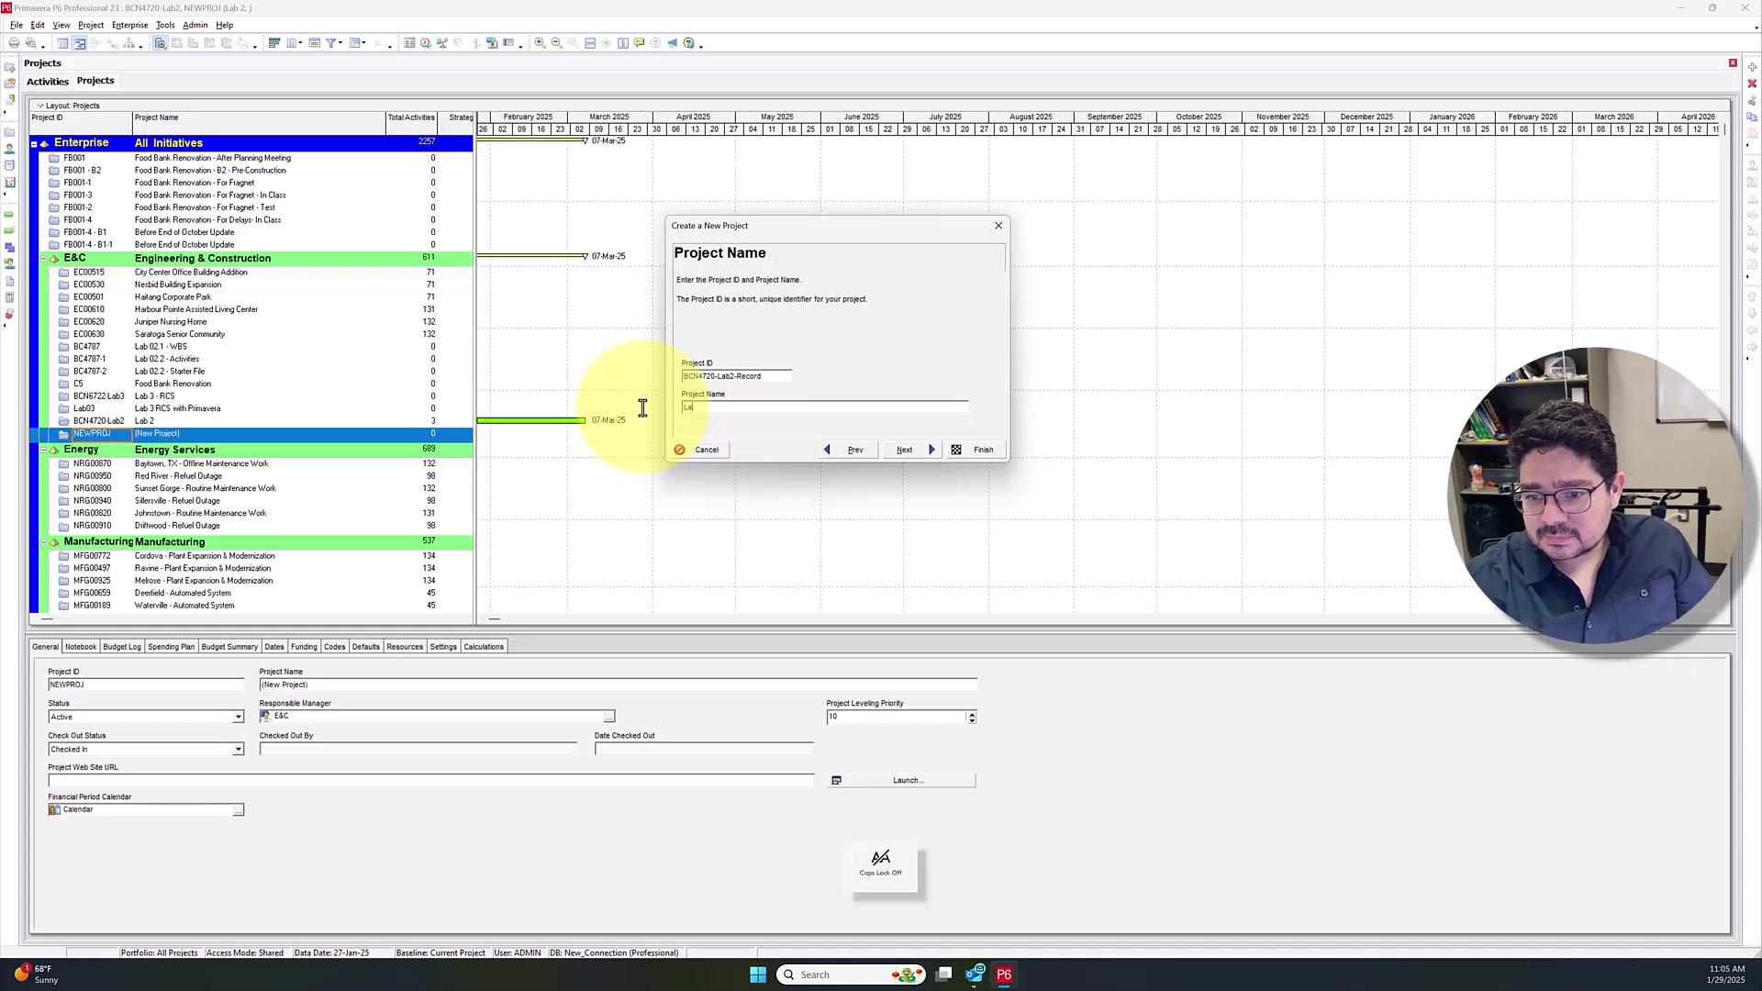
pyautogui.write('b 2 R')
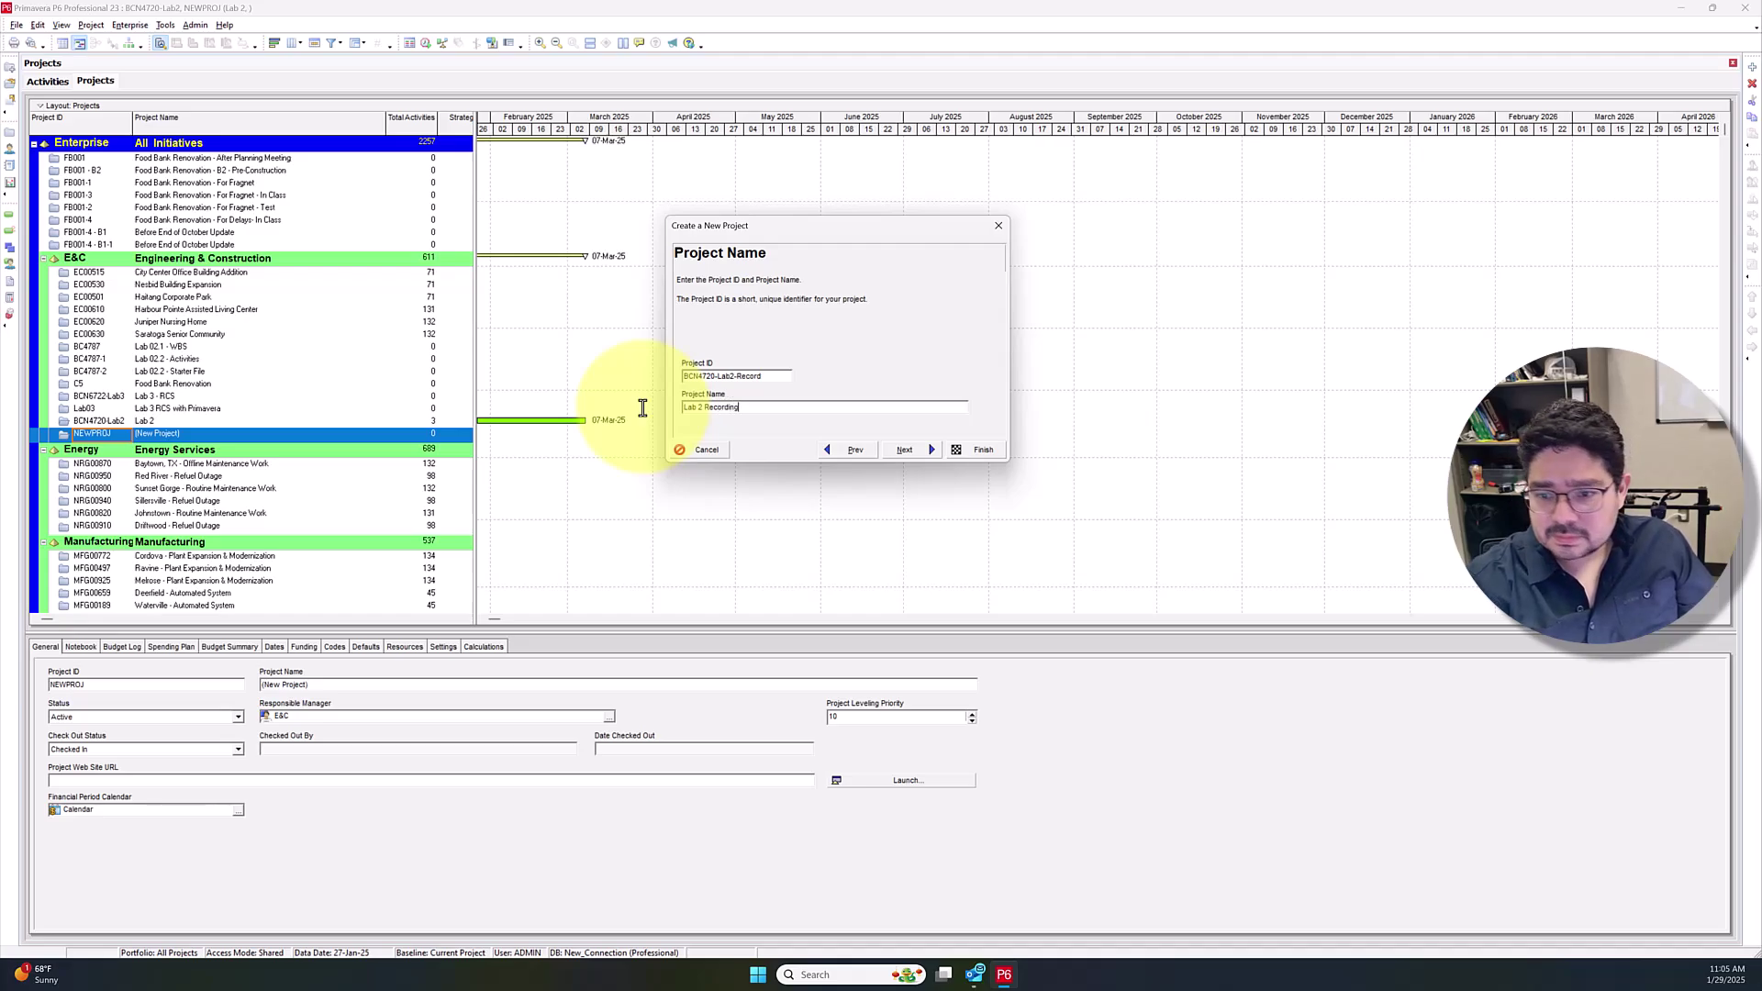
pyautogui.write('ecording')
pyautogui.click(901, 449)
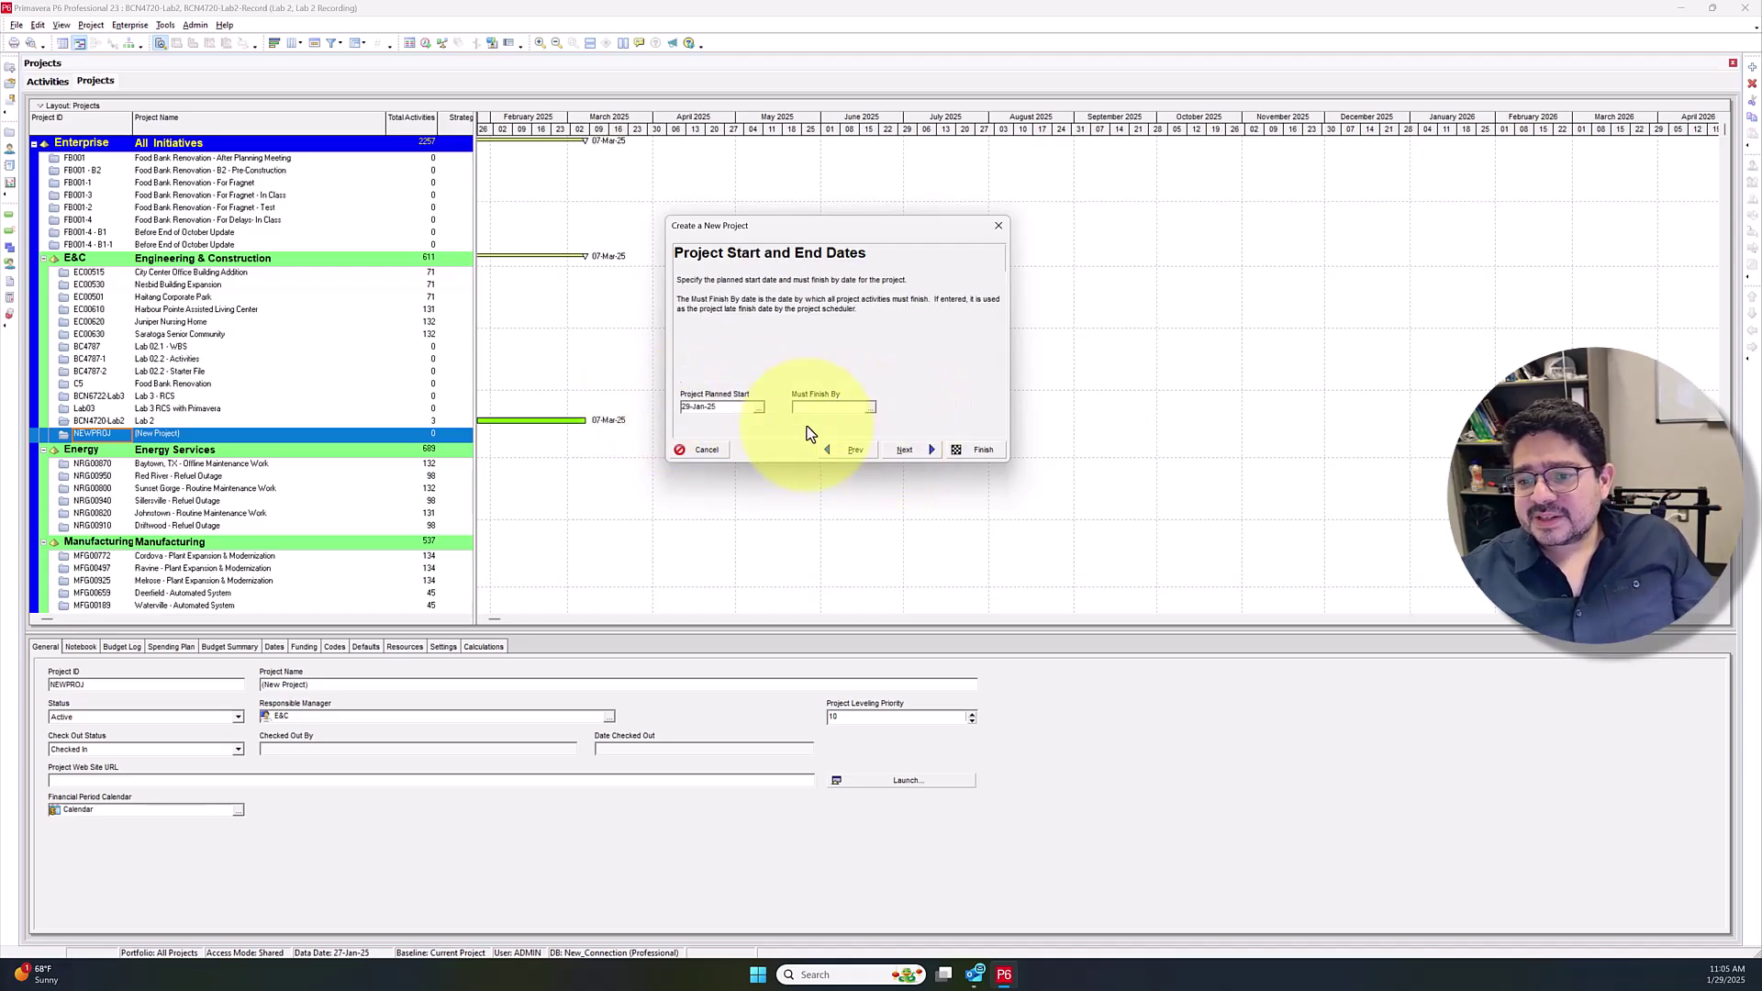
# Set the project's planned start to Monday 06-Jan-25
pyautogui.click(758, 407)
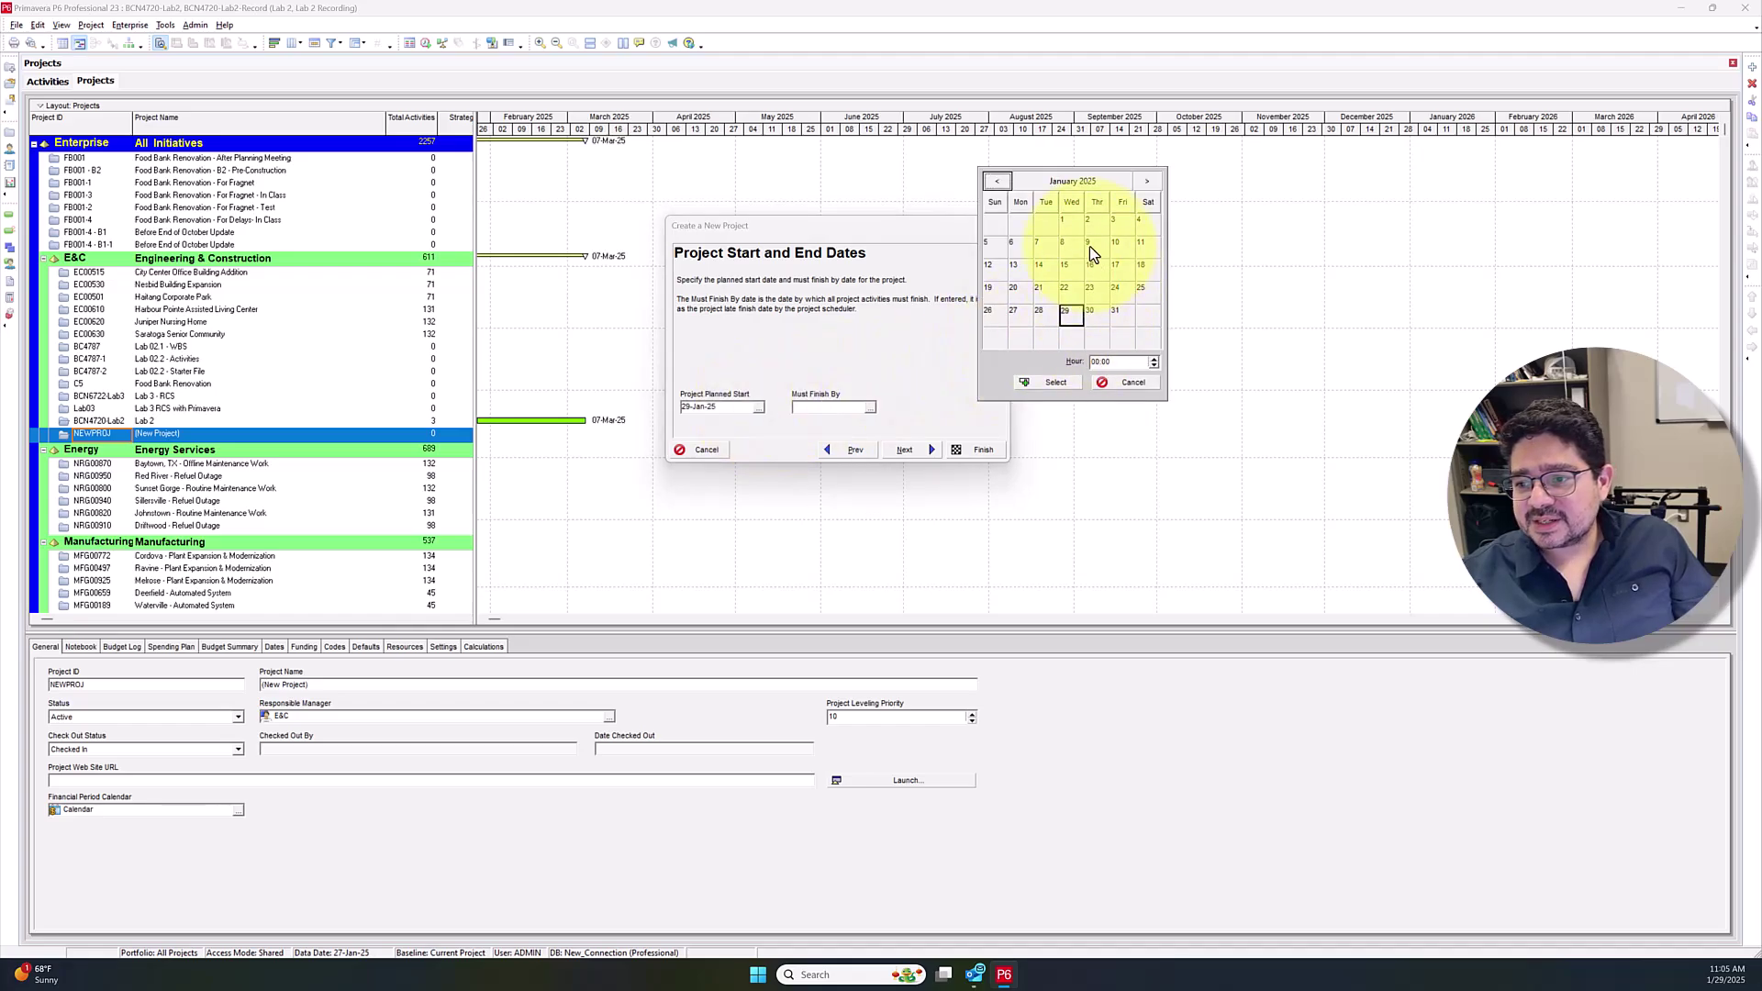
pyautogui.click(996, 181)
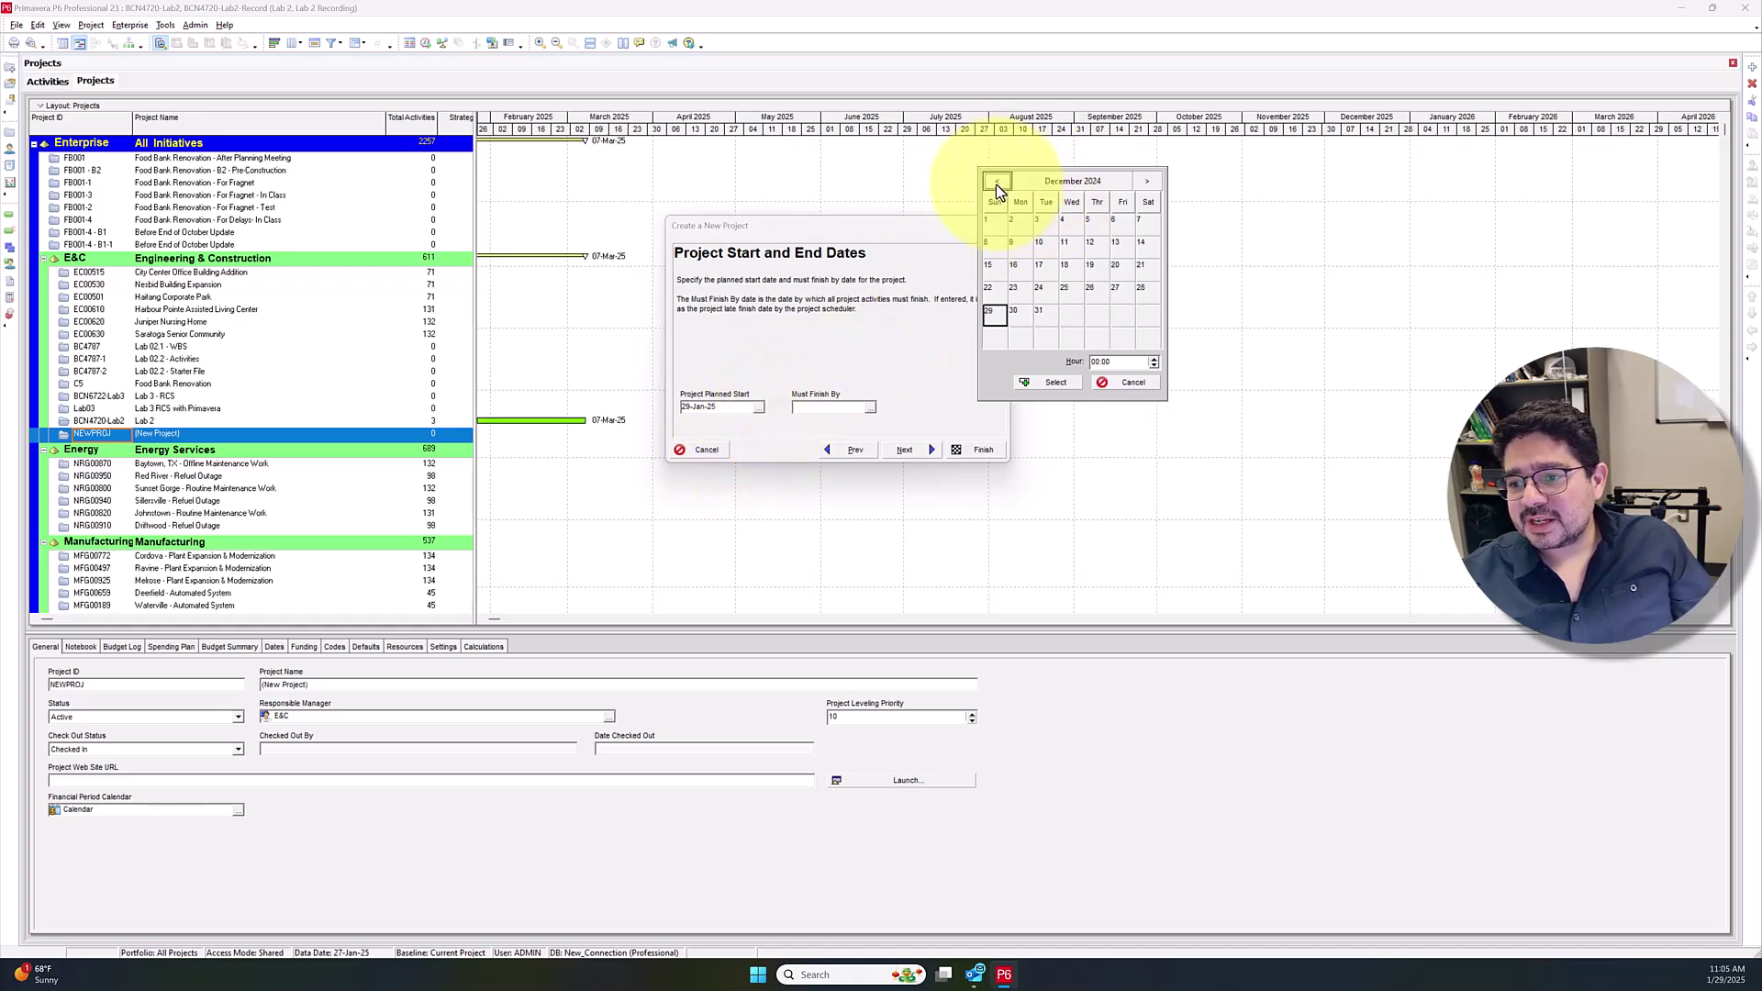
pyautogui.click(1146, 181)
pyautogui.click(1019, 243)
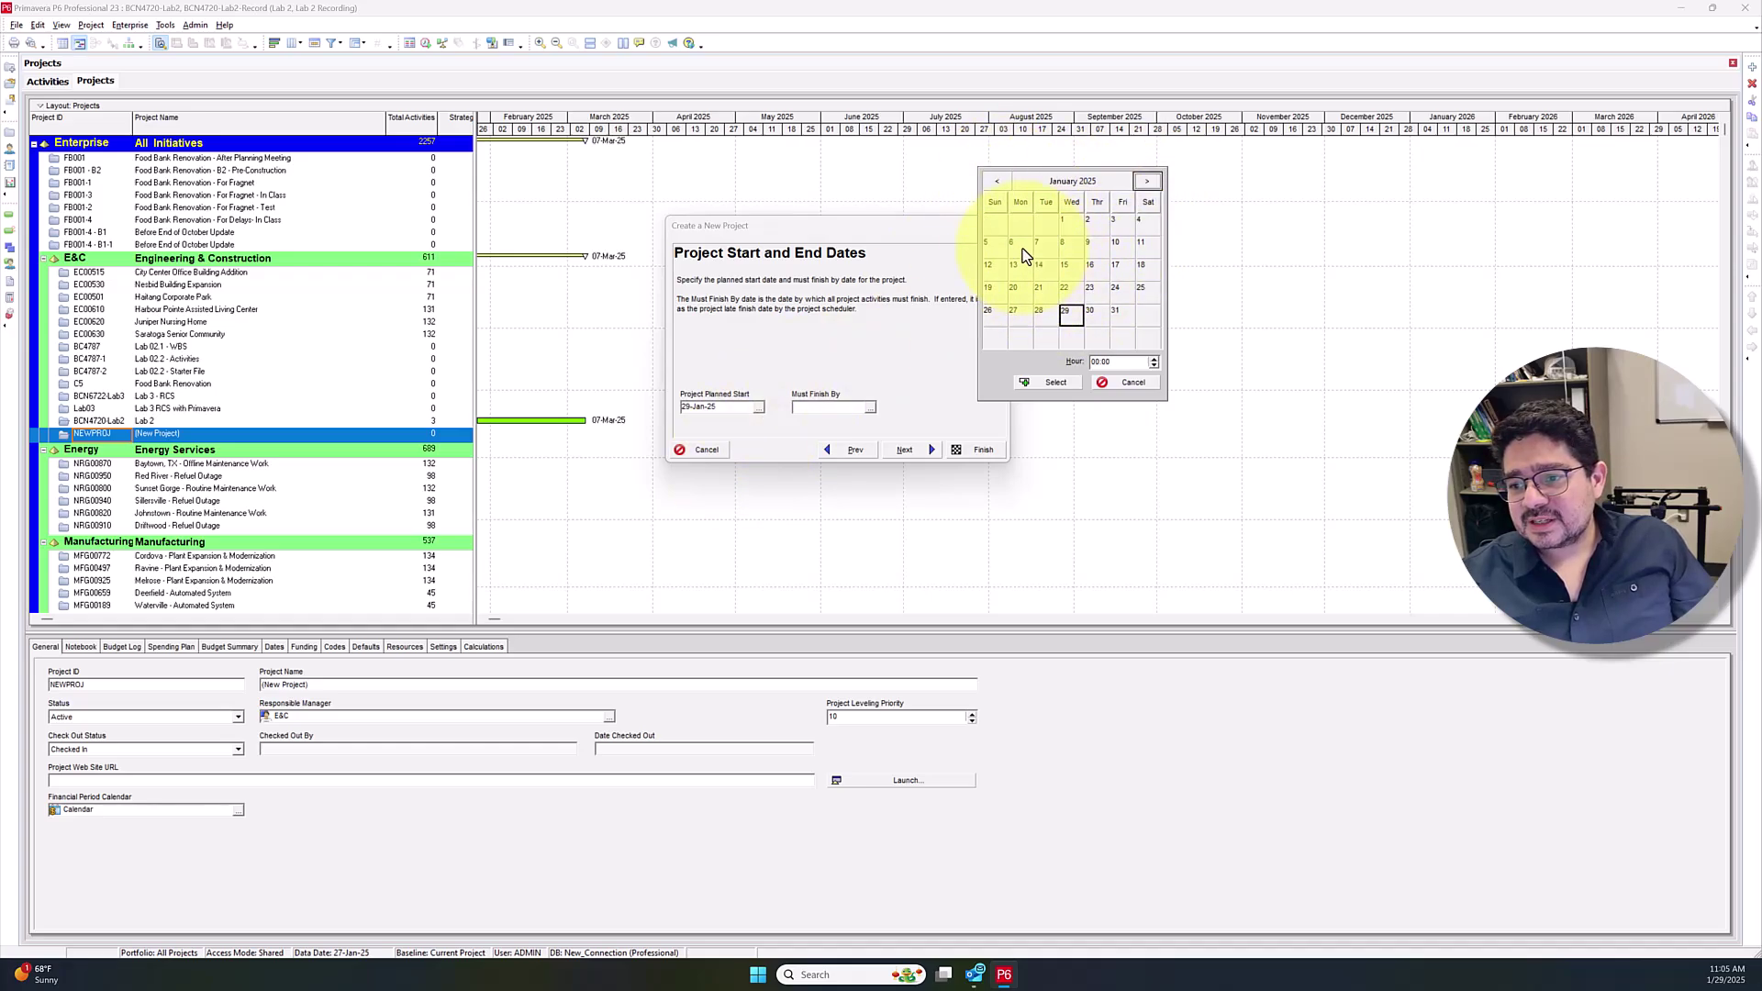
pyautogui.click(1052, 382)
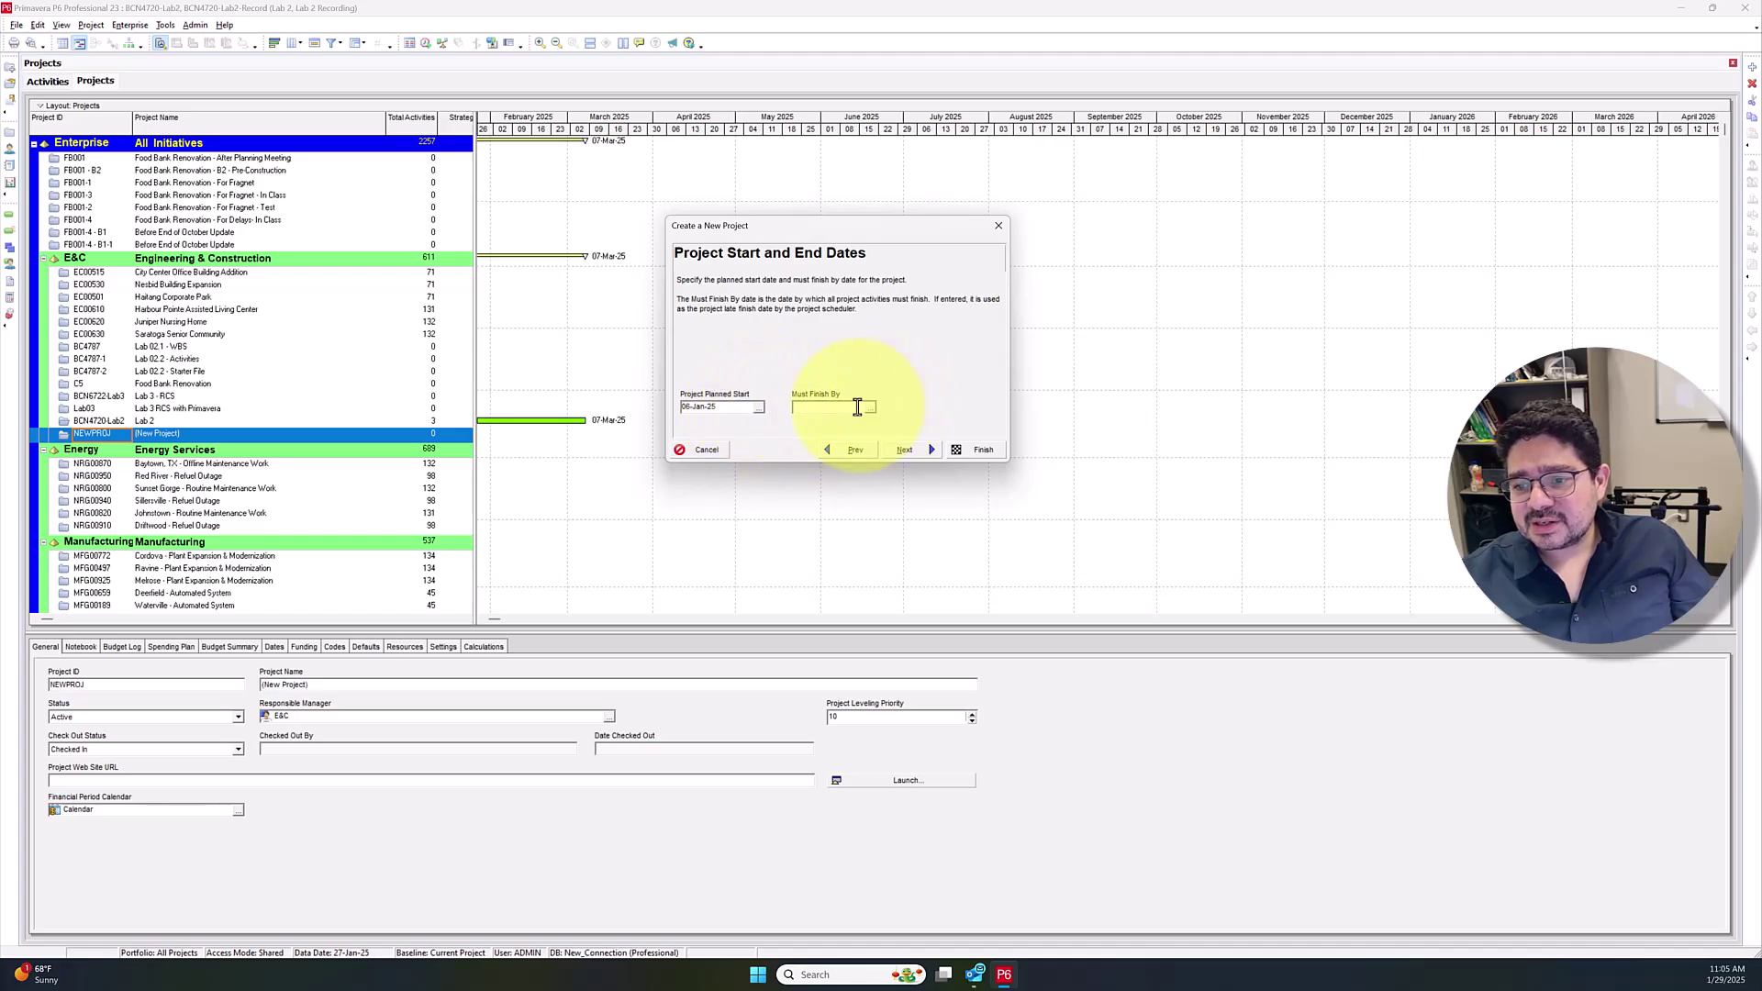
# Accept the remaining wizard defaults and finish creating the project
pyautogui.click(917, 449)
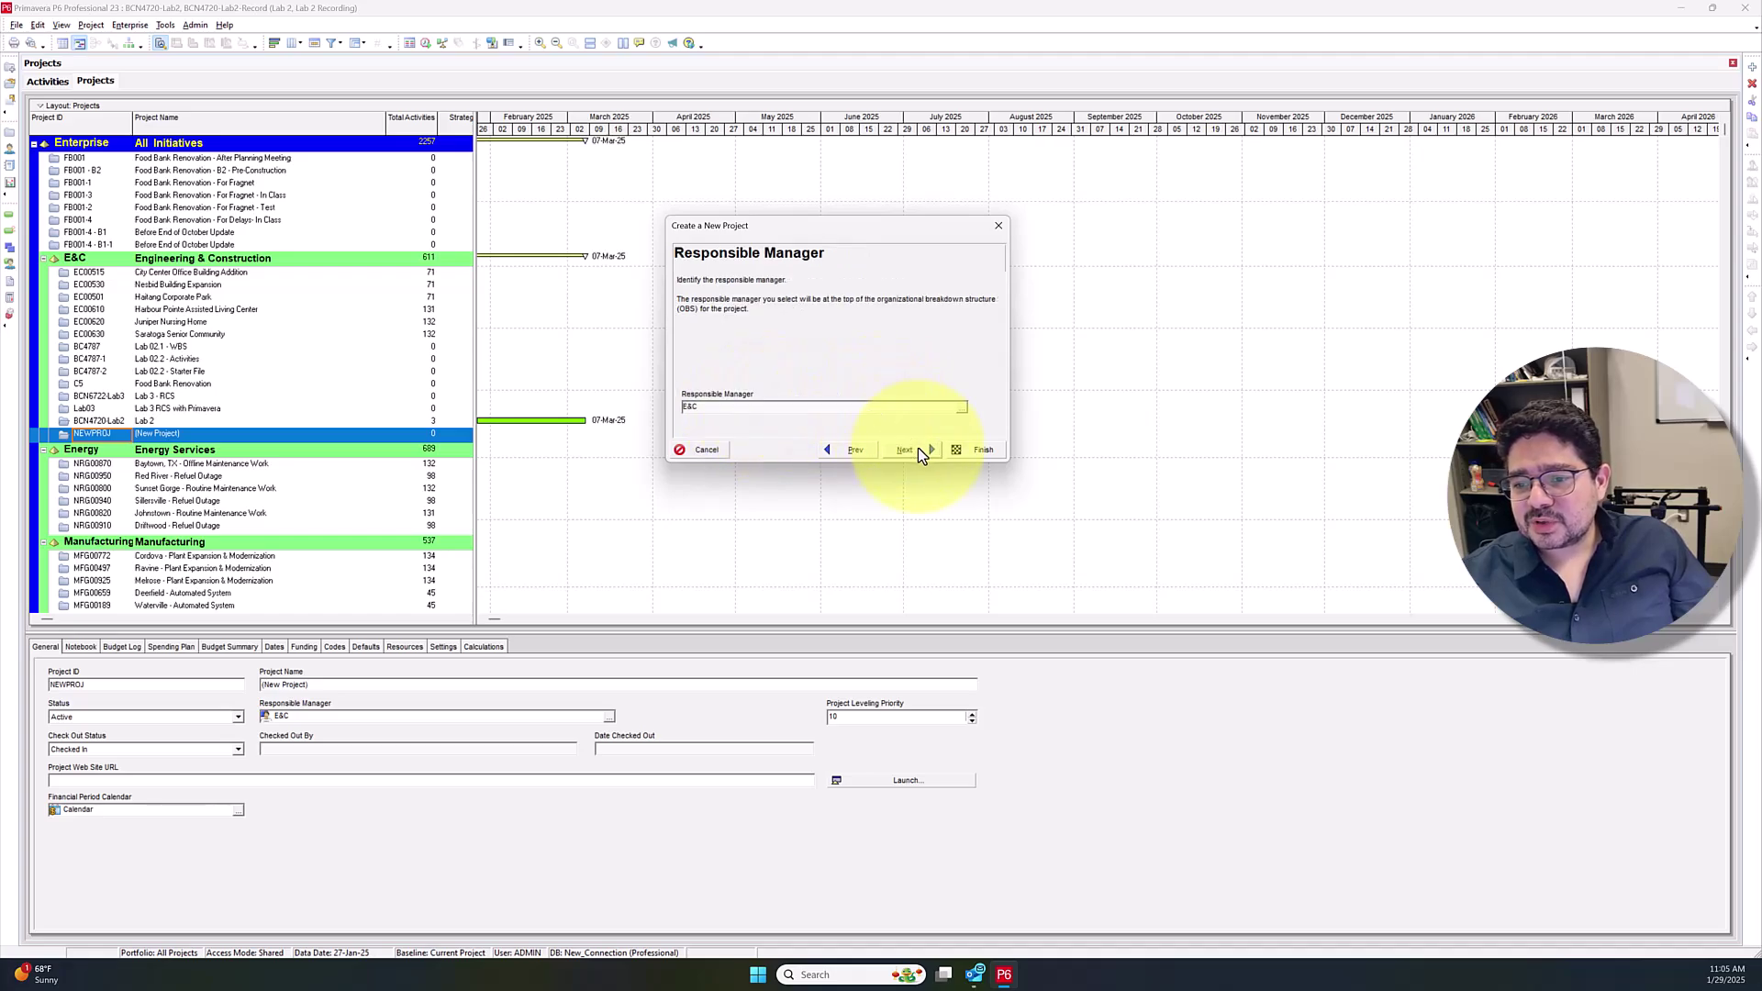
pyautogui.click(929, 449)
pyautogui.click(923, 449)
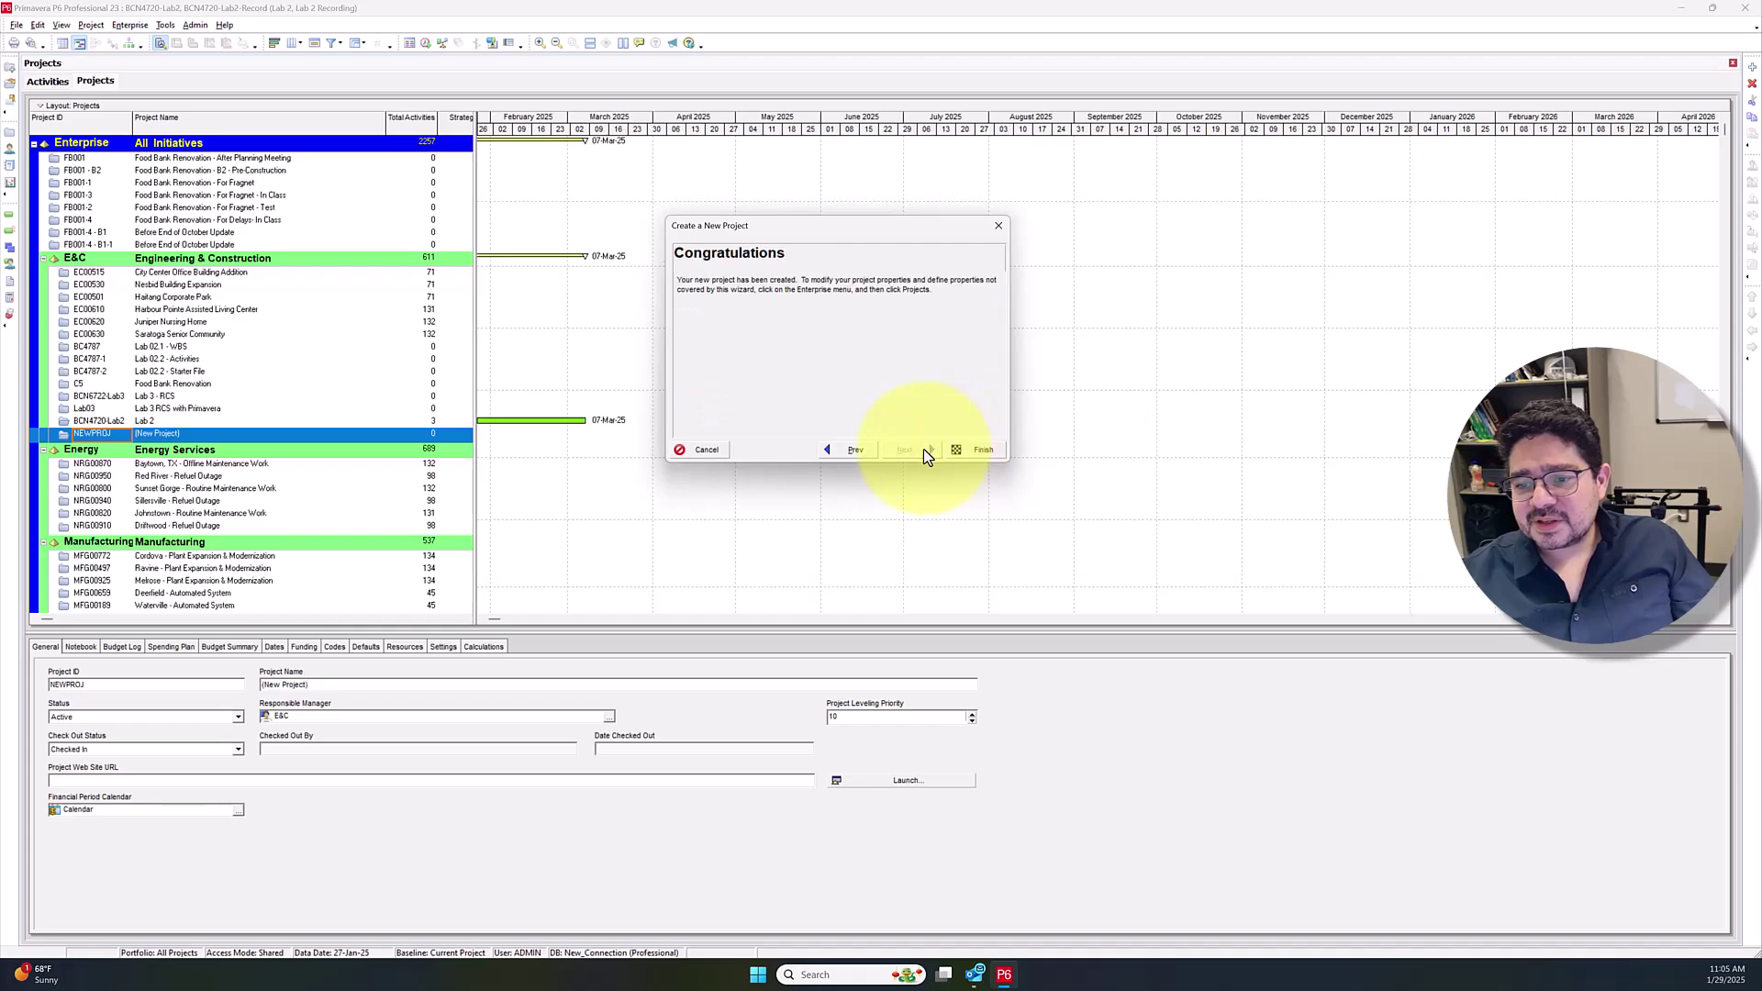
pyautogui.click(967, 449)
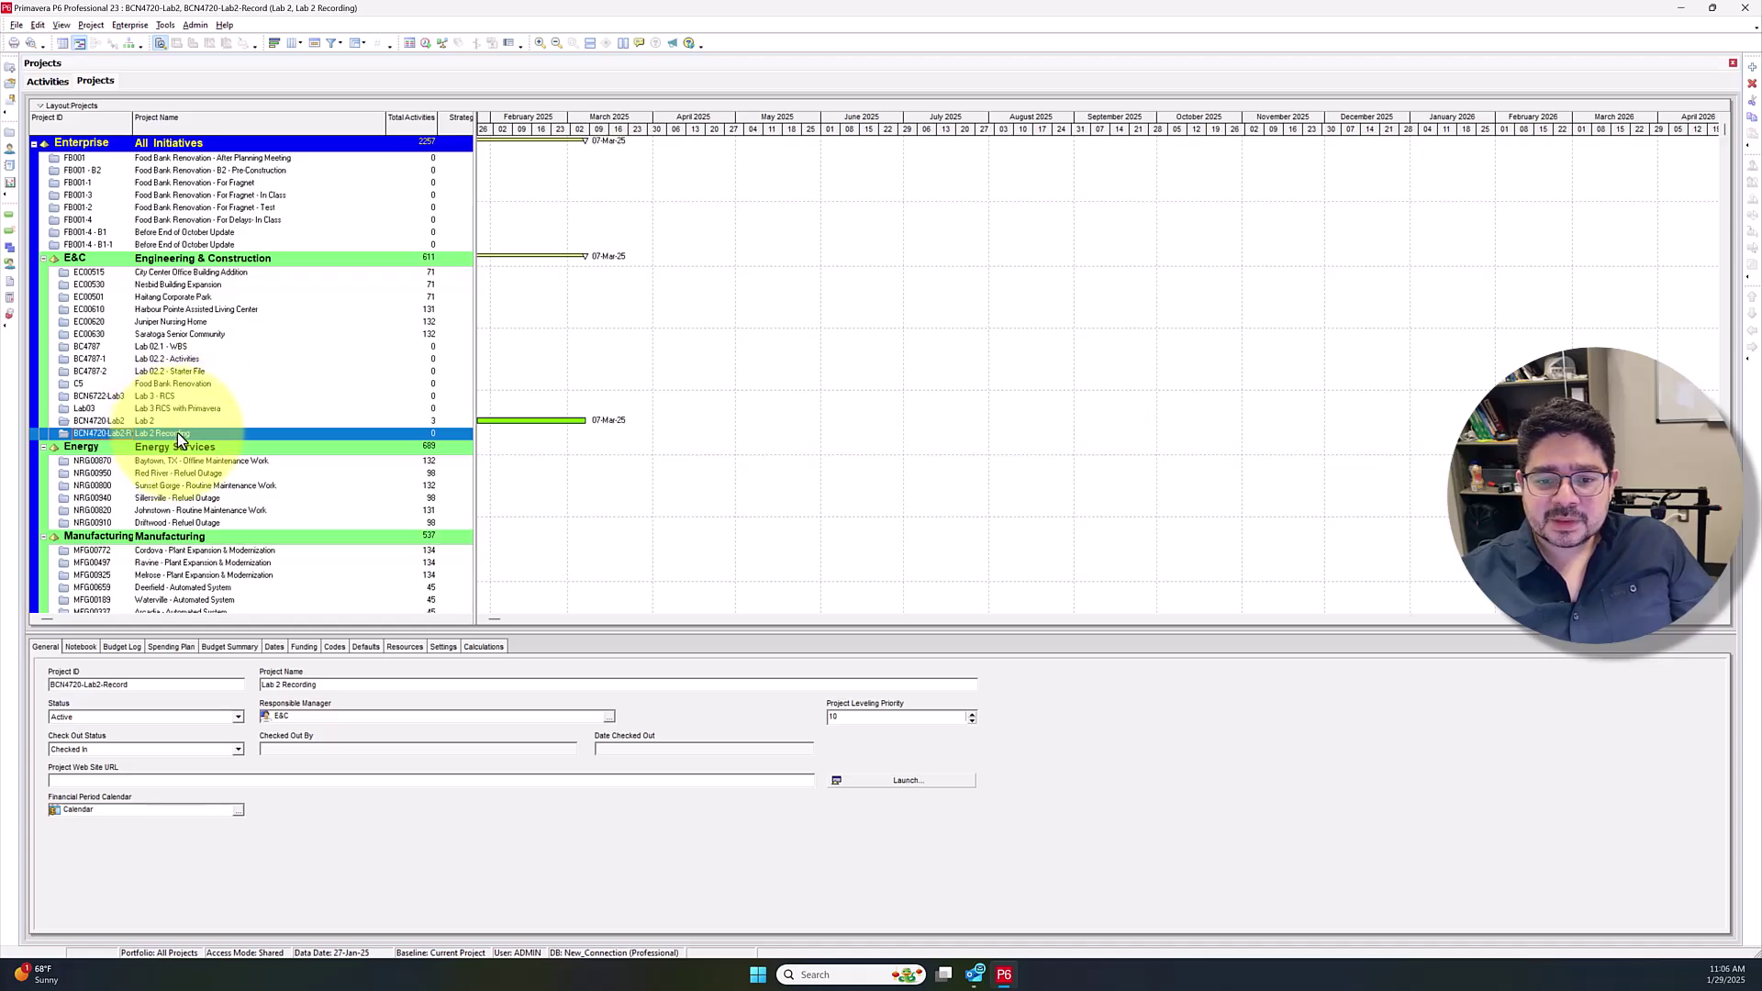
# Open Lab 2 Recording, enlarge its Gantt chart area, and maximize the worksheet PDF window
pyautogui.rightClick(179, 434)
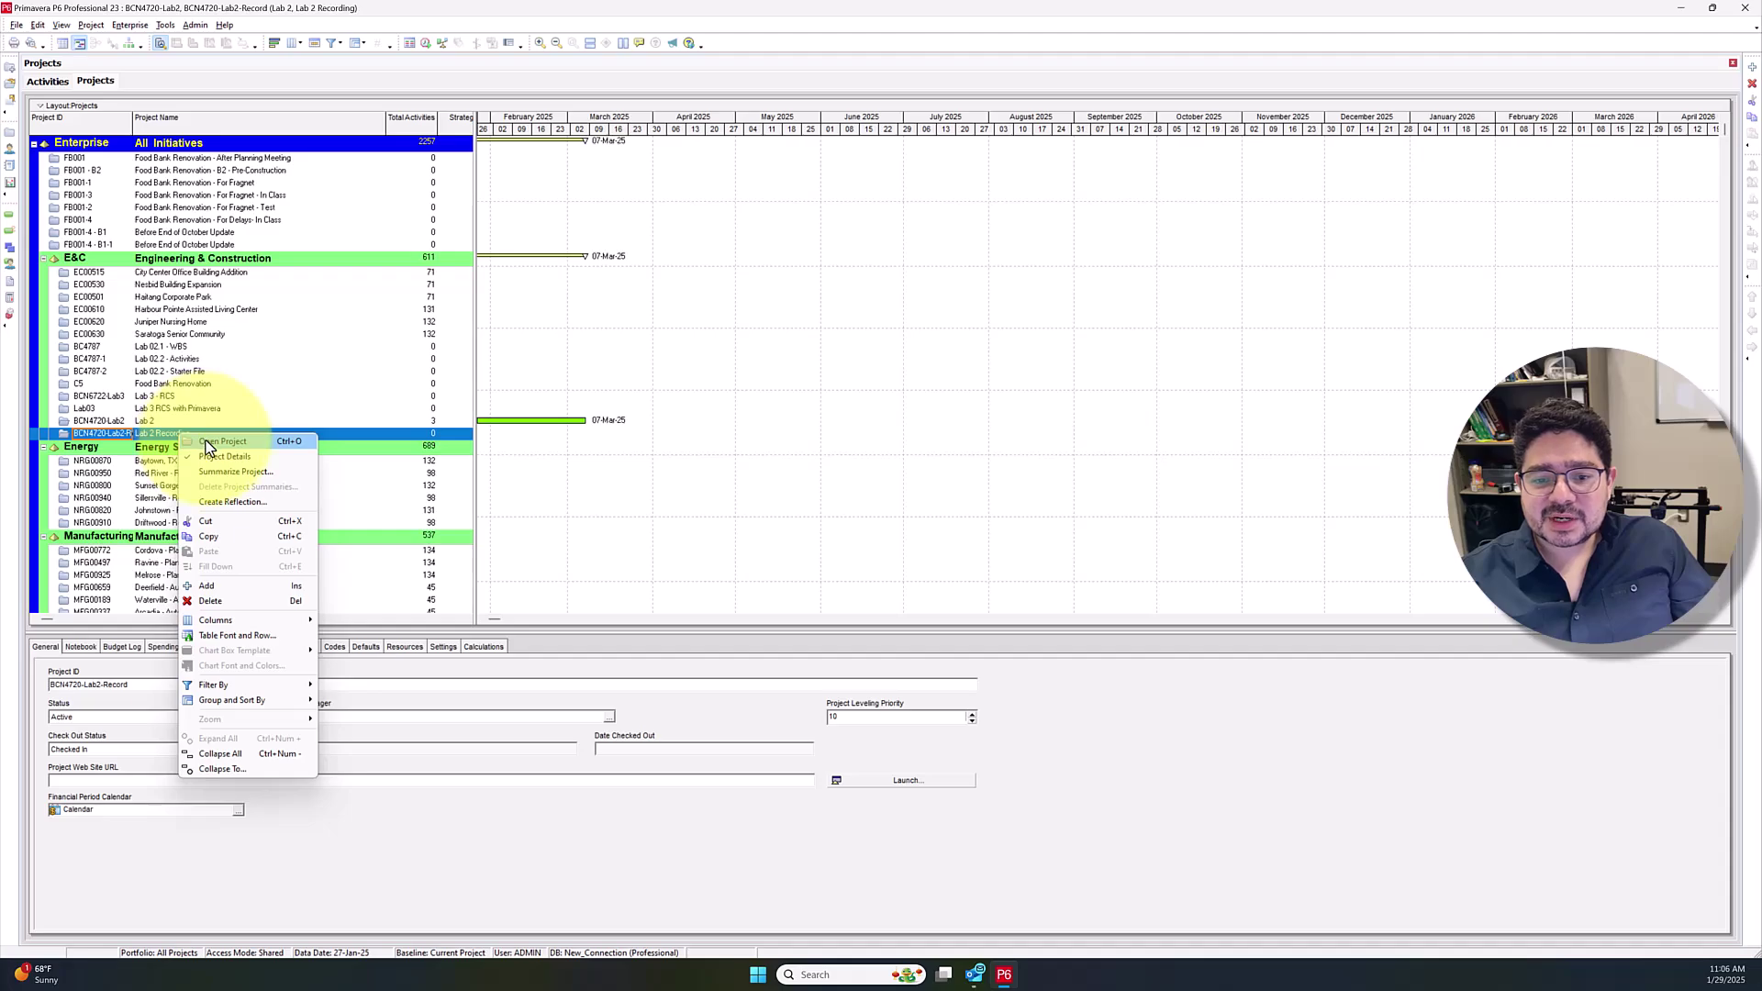
pyautogui.click(204, 441)
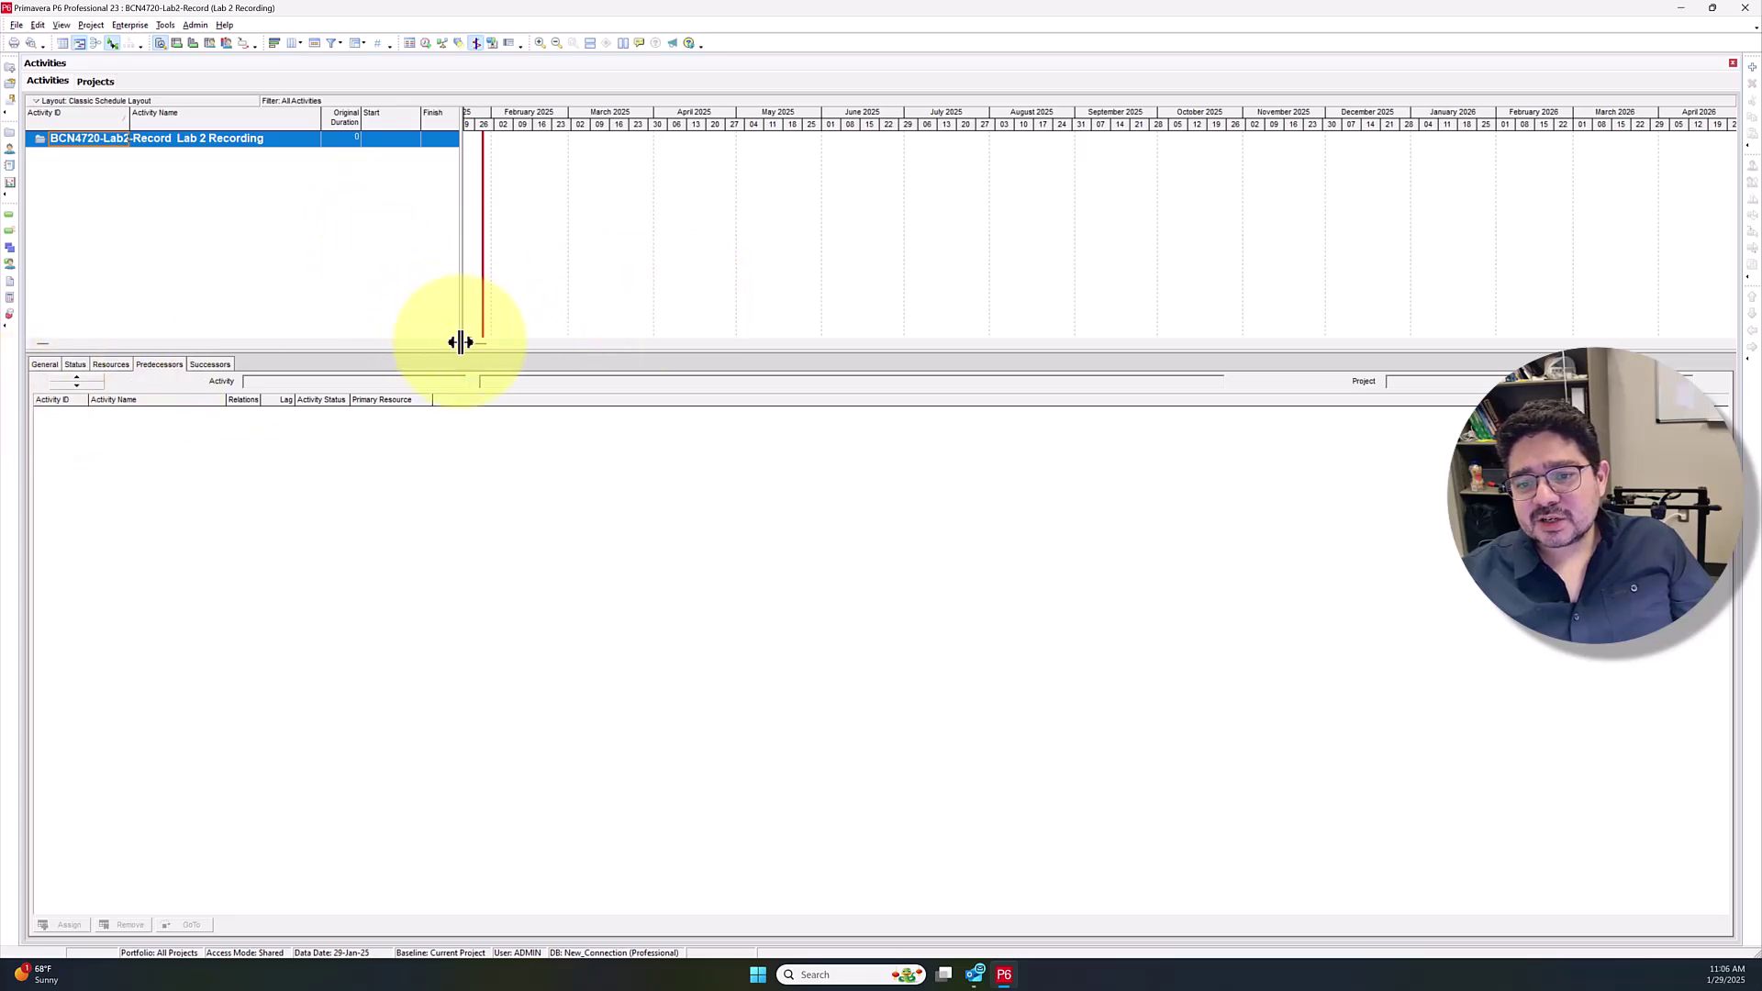
pyautogui.moveTo(457, 352); pyautogui.dragTo(502, 508)
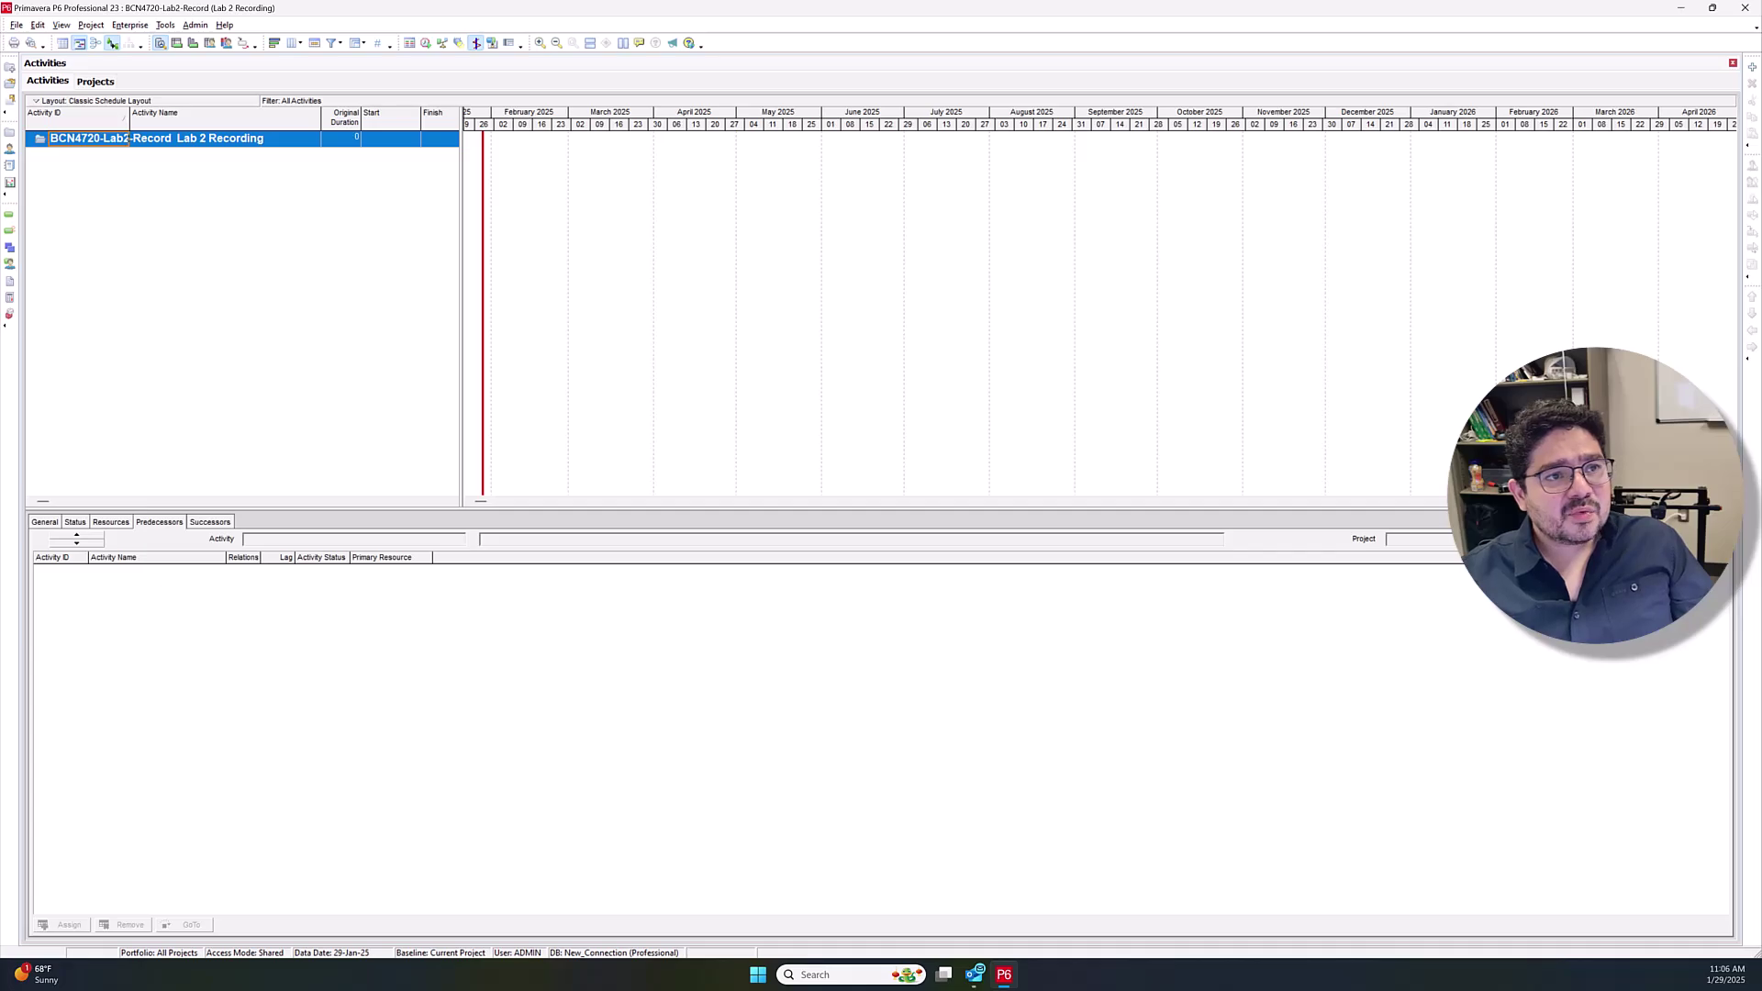
pyautogui.moveTo(776, 169); pyautogui.dragTo(684, 12)
# Review the worksheet's activity and predecessor table in Acrobat, then close the PDF
pyautogui.click(184, 70)
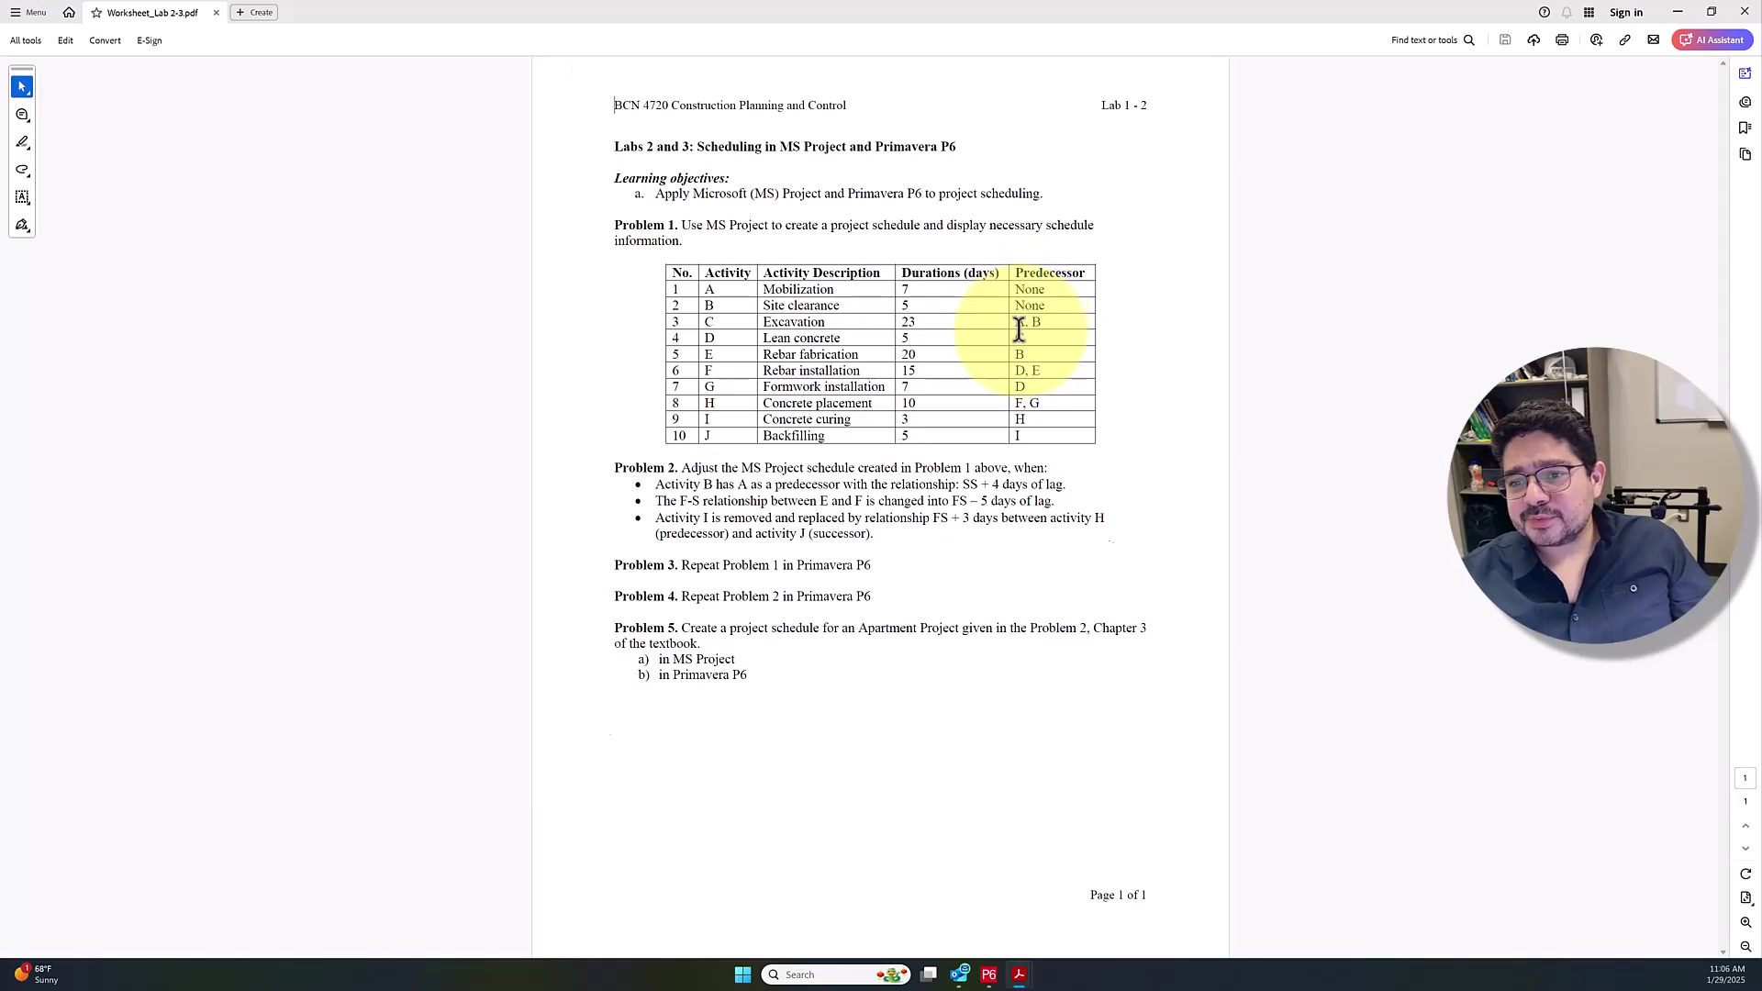
pyautogui.scroll(2, 1019, 329)
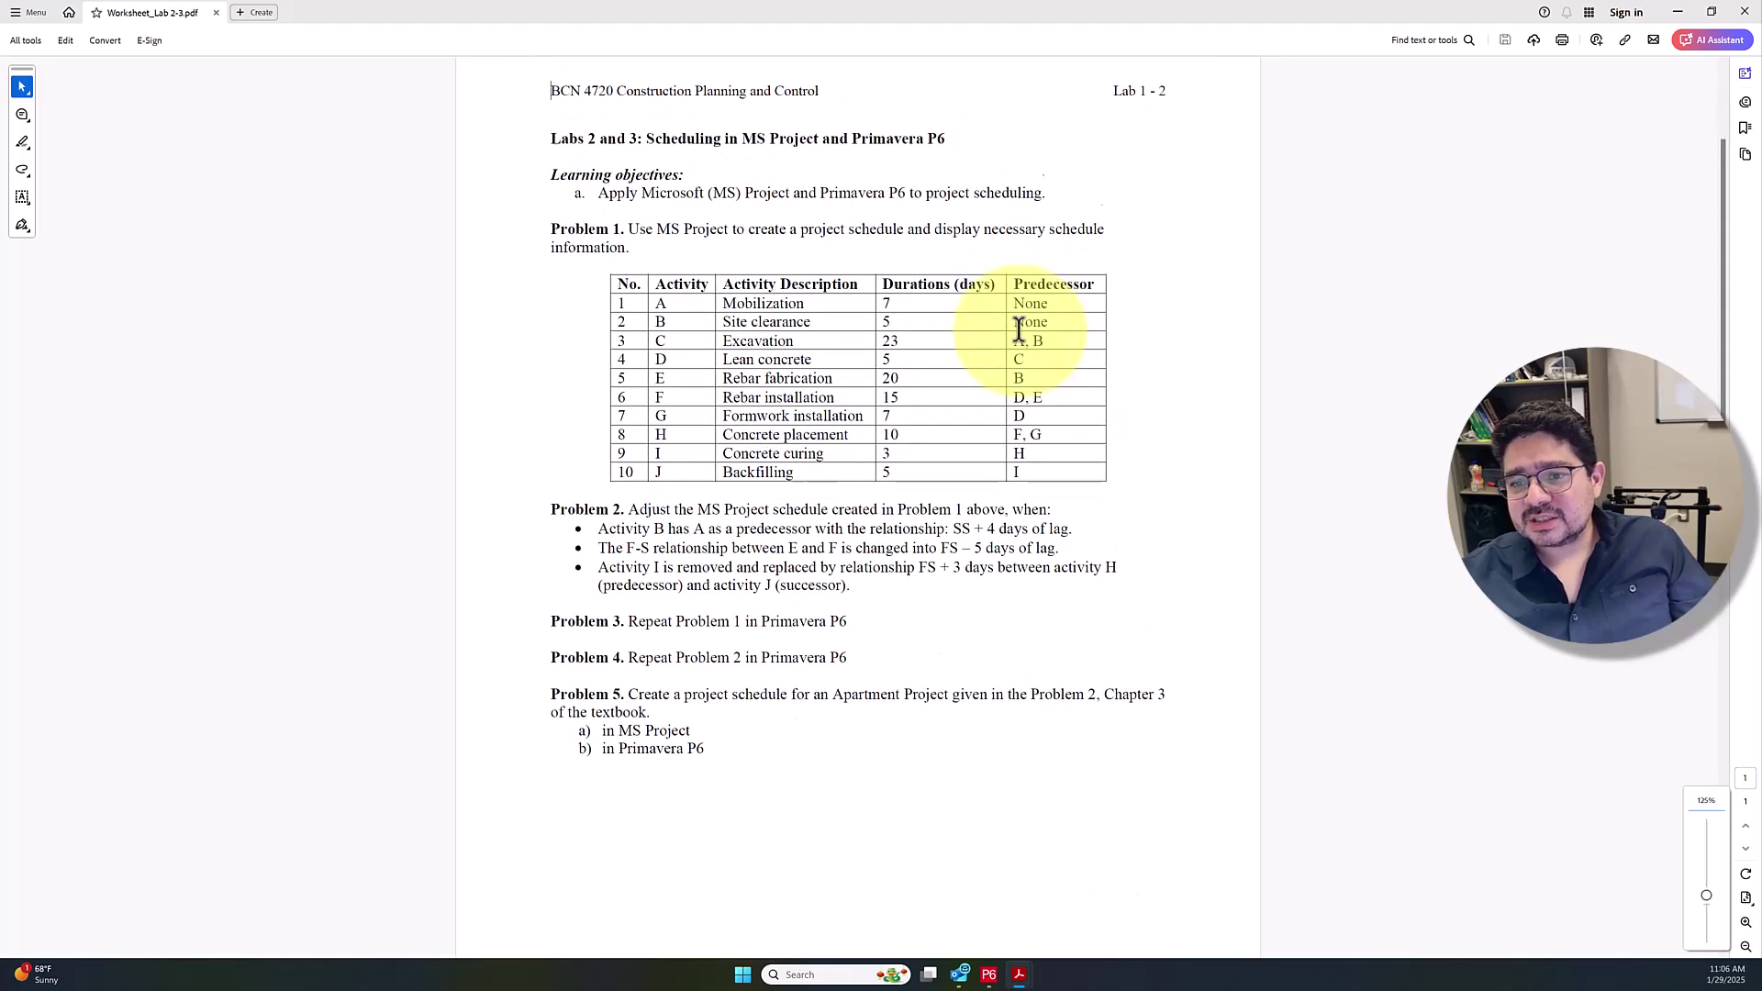
pyautogui.scroll(1, 1019, 329)
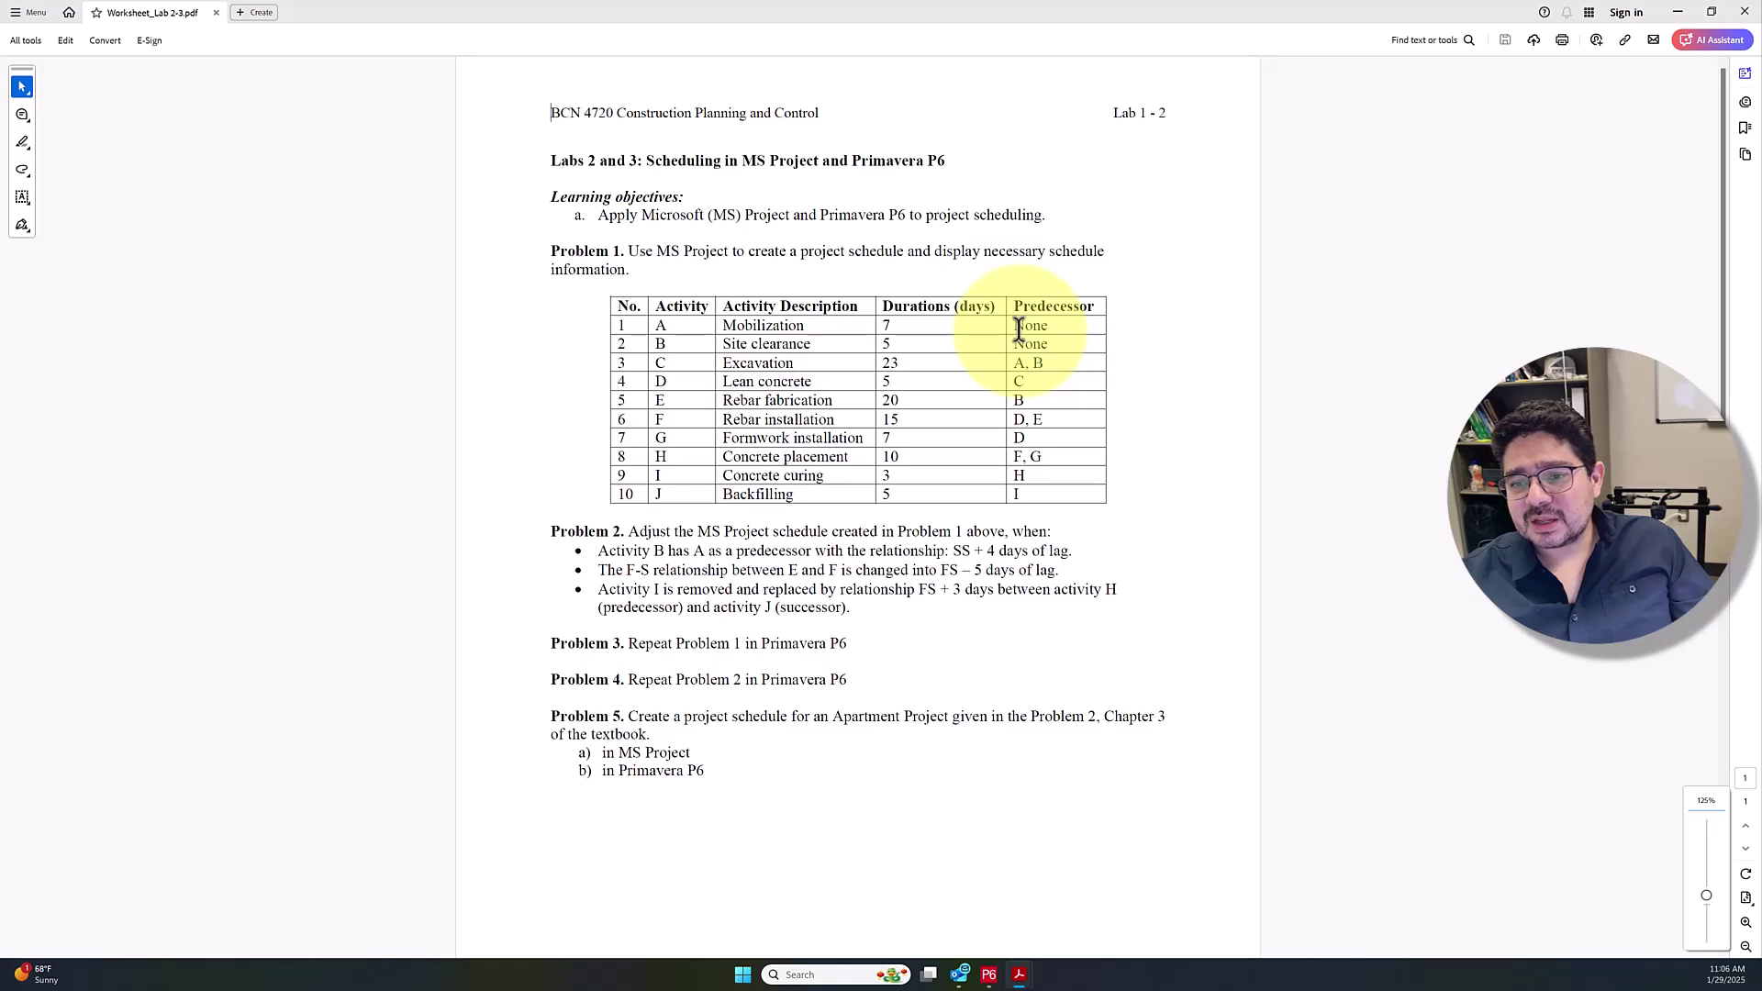
pyautogui.scroll(-2, 917, 335)
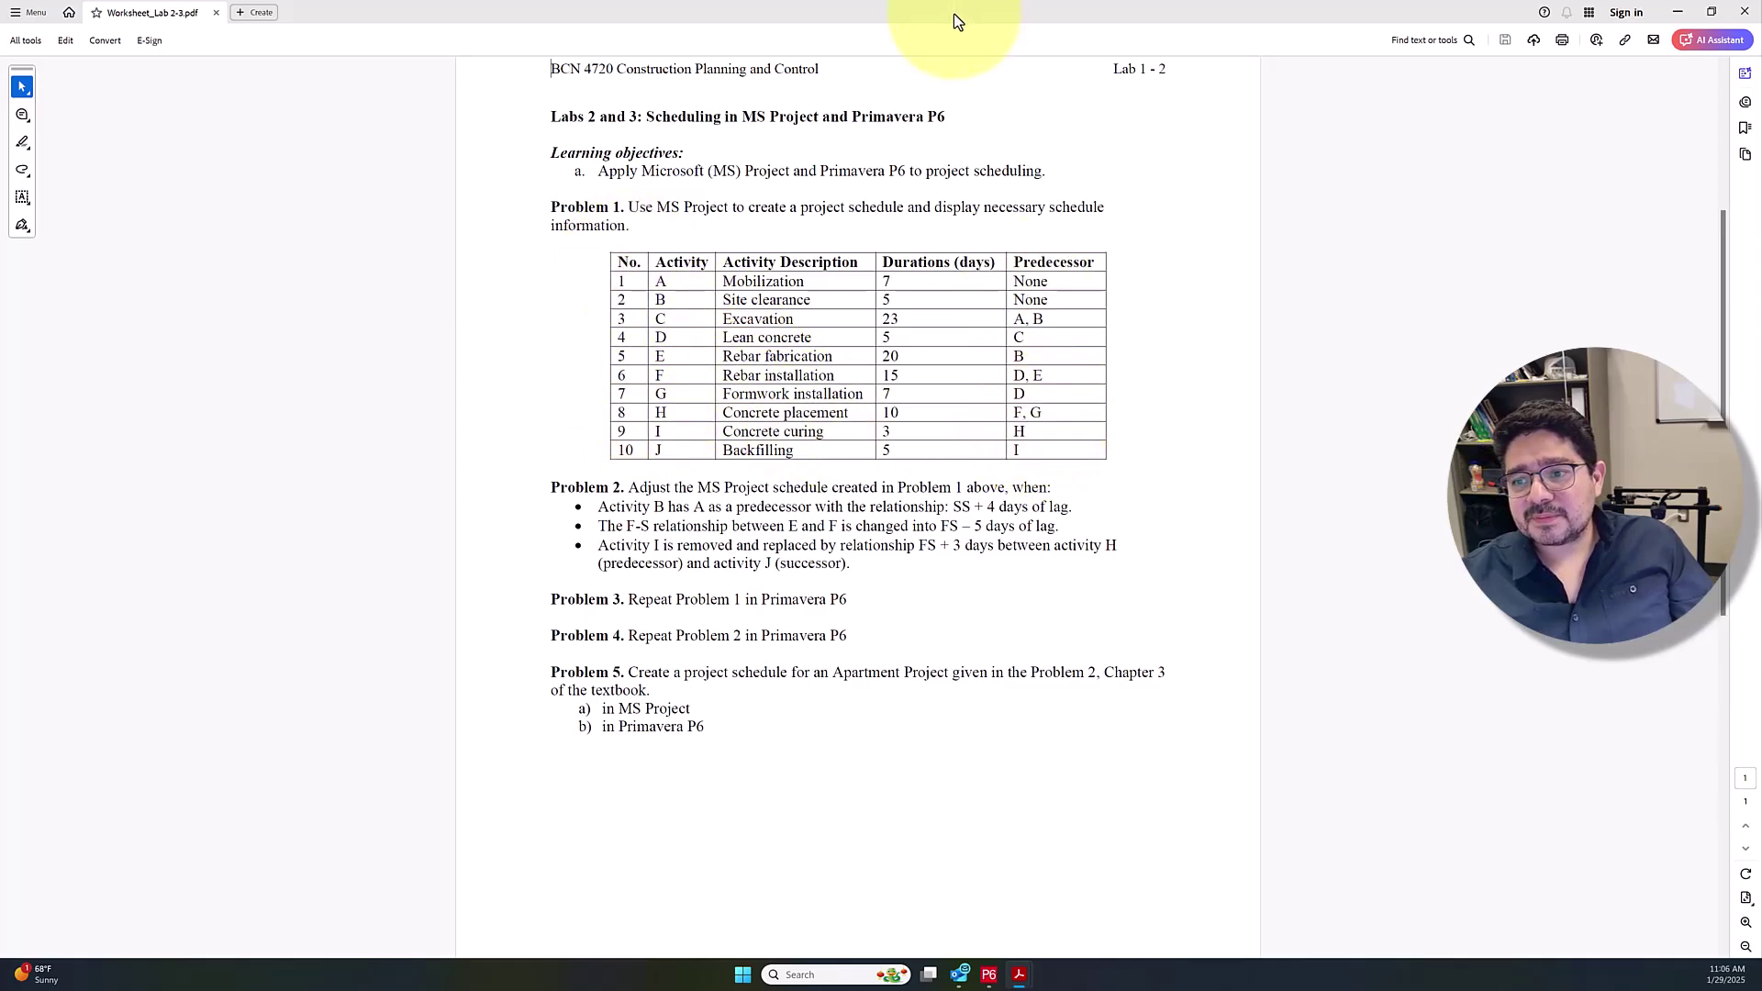
pyautogui.hotkey('alt', 'F4')
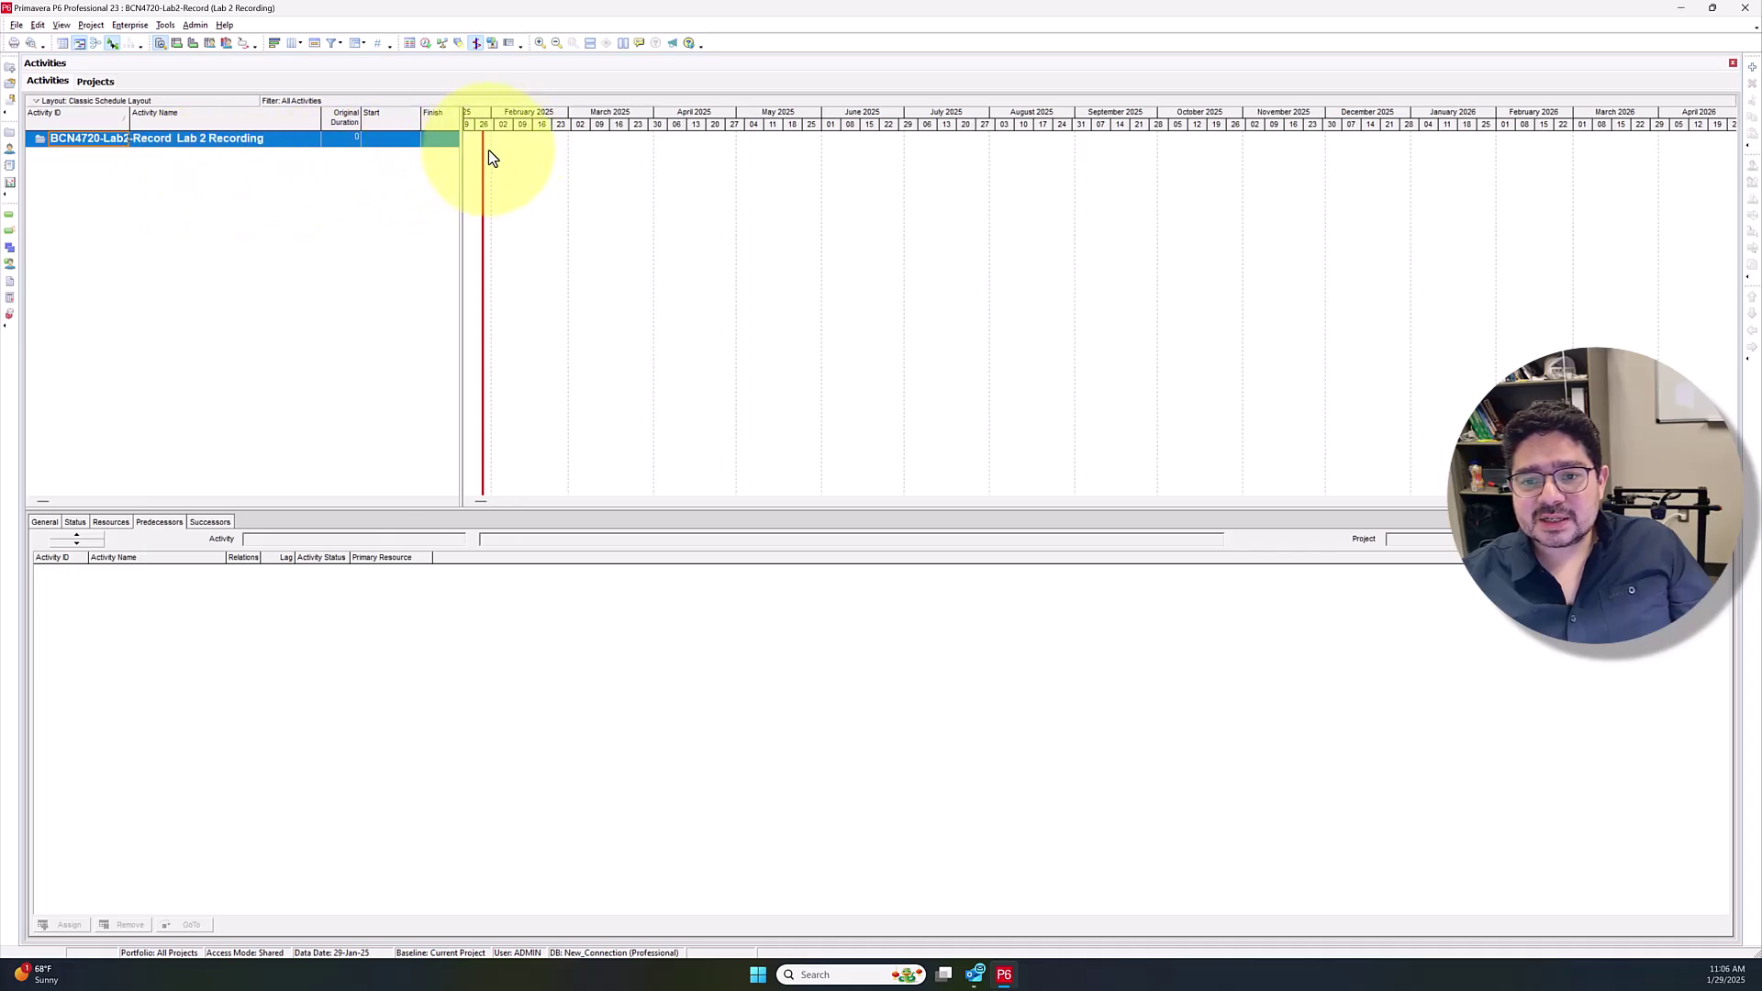
pyautogui.click(472, 501)
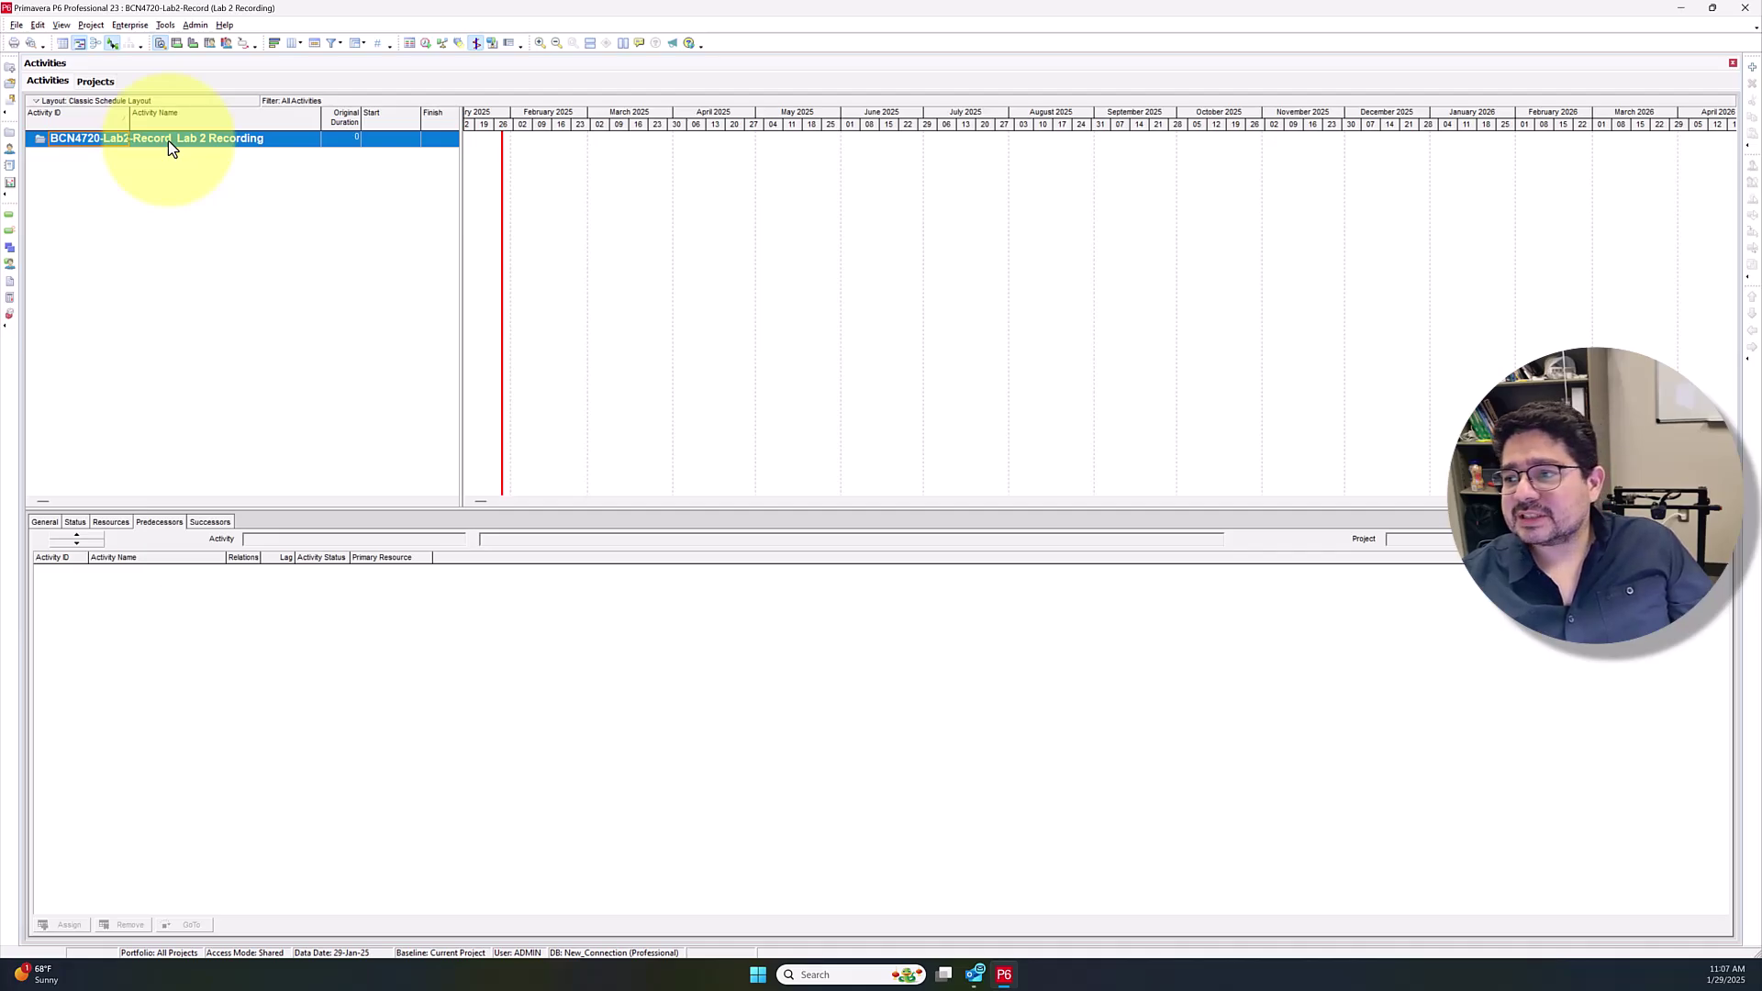
# Insert Mobilization as activity A1000 and give it a 7-day original duration
pyautogui.rightClick(168, 139)
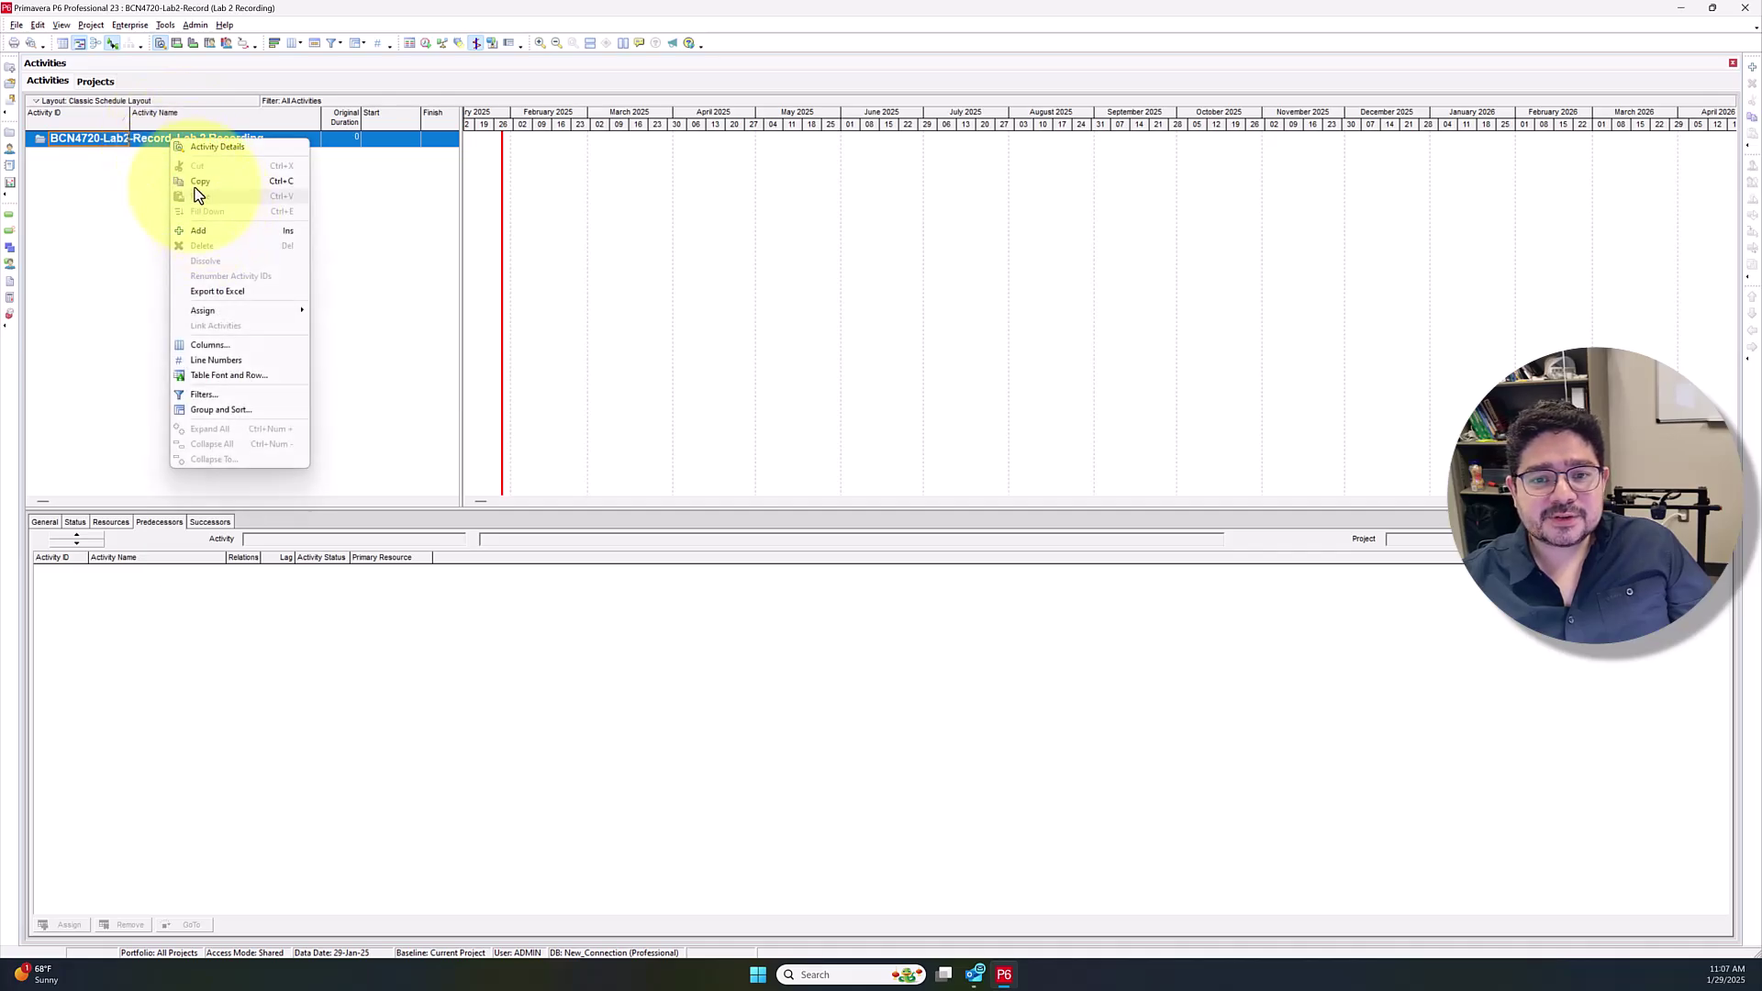
pyautogui.click(226, 233)
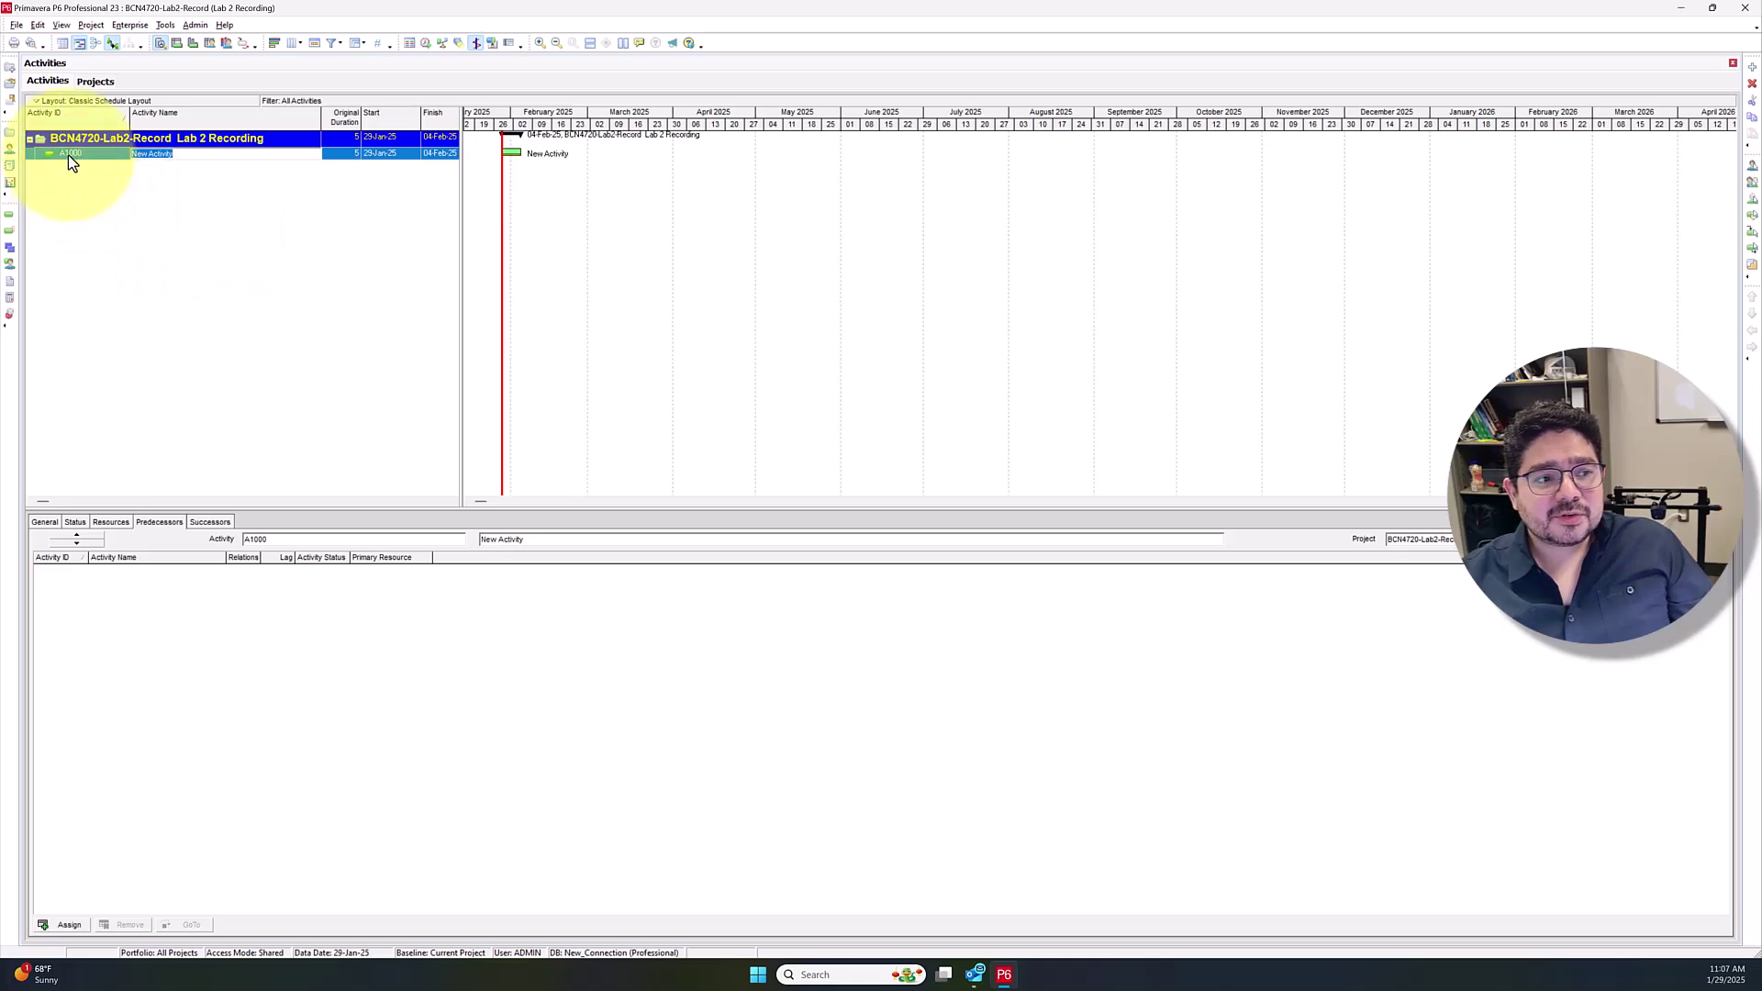
pyautogui.write('Mobilization')
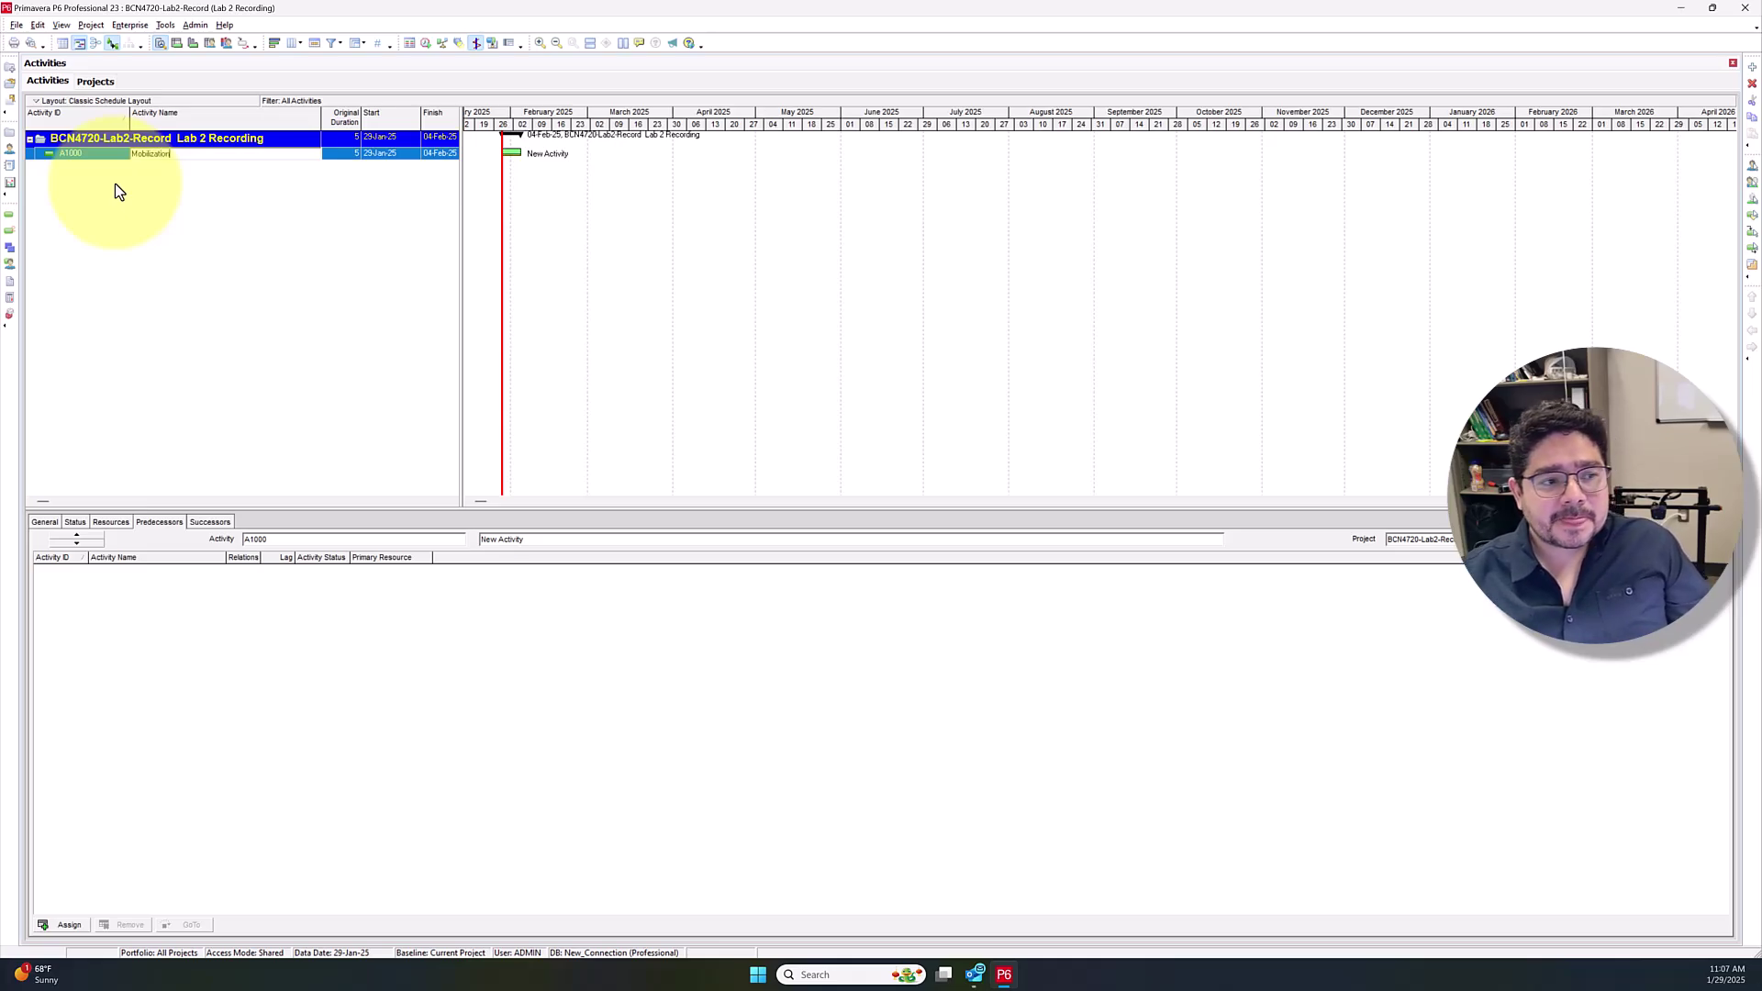
pyautogui.press('Return')
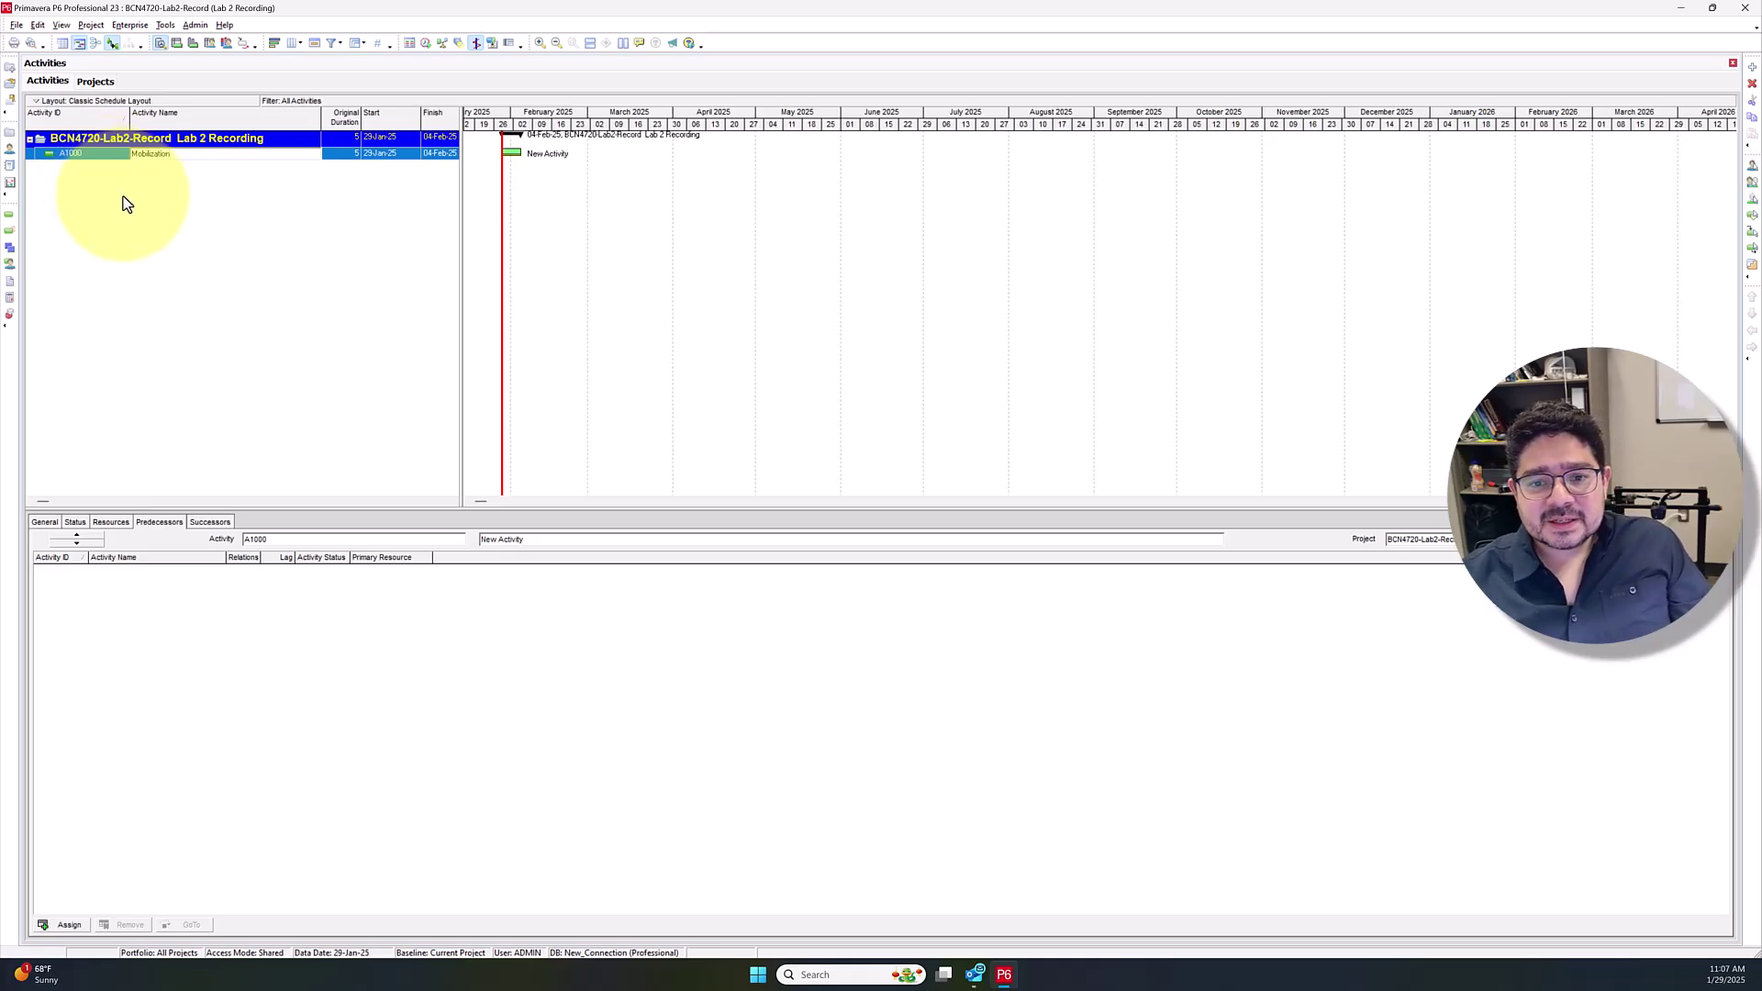
pyautogui.click(347, 155)
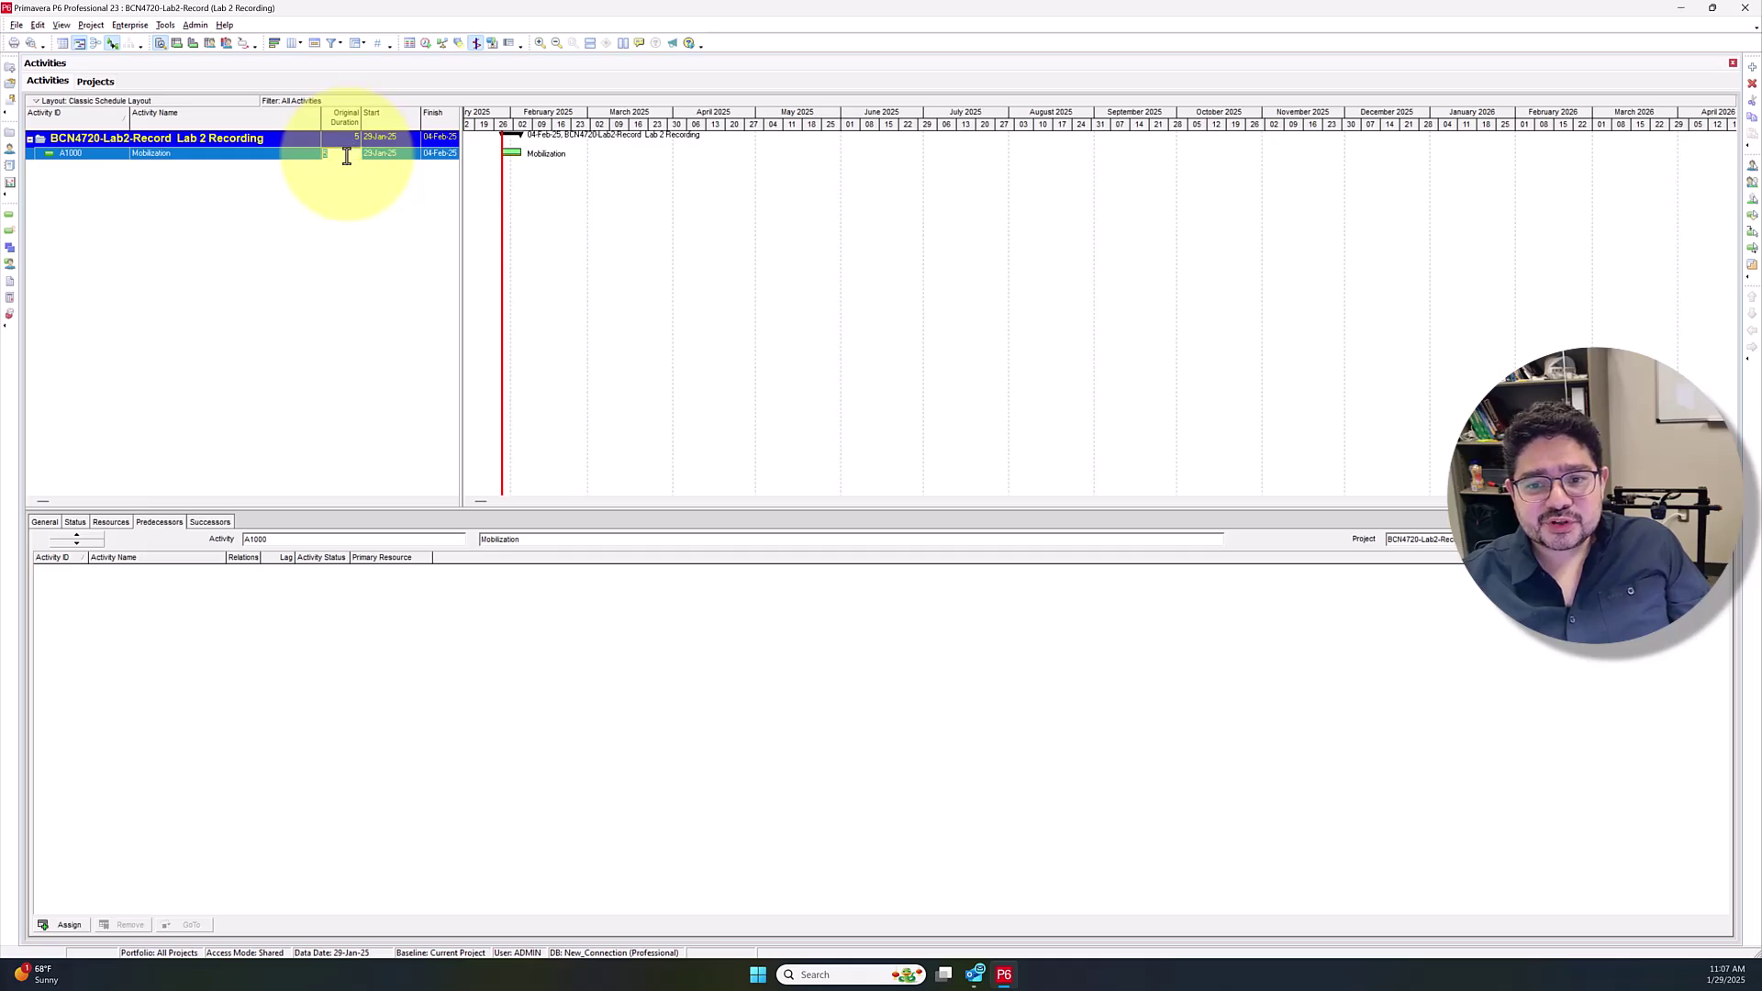
pyautogui.write('7')
pyautogui.press('Return')
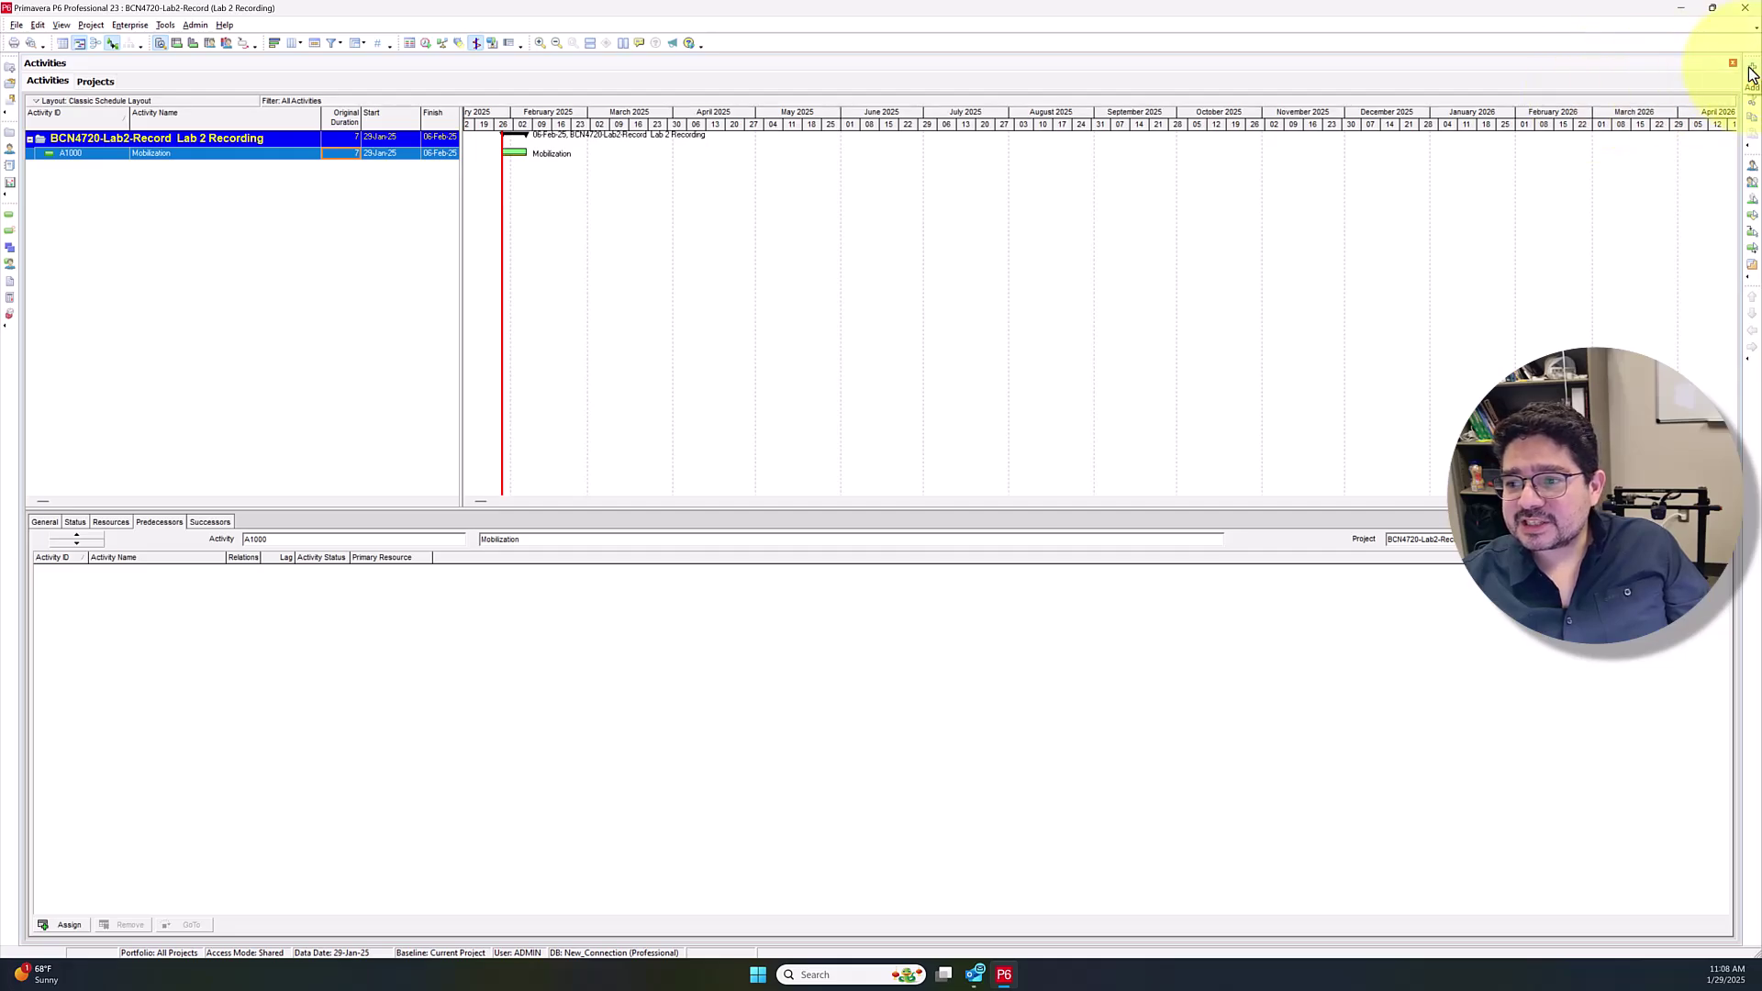
# Add A1010 Site Clearance via the New Activity wizard, keeping the project WBS and Task Dependent type
pyautogui.click(1751, 70)
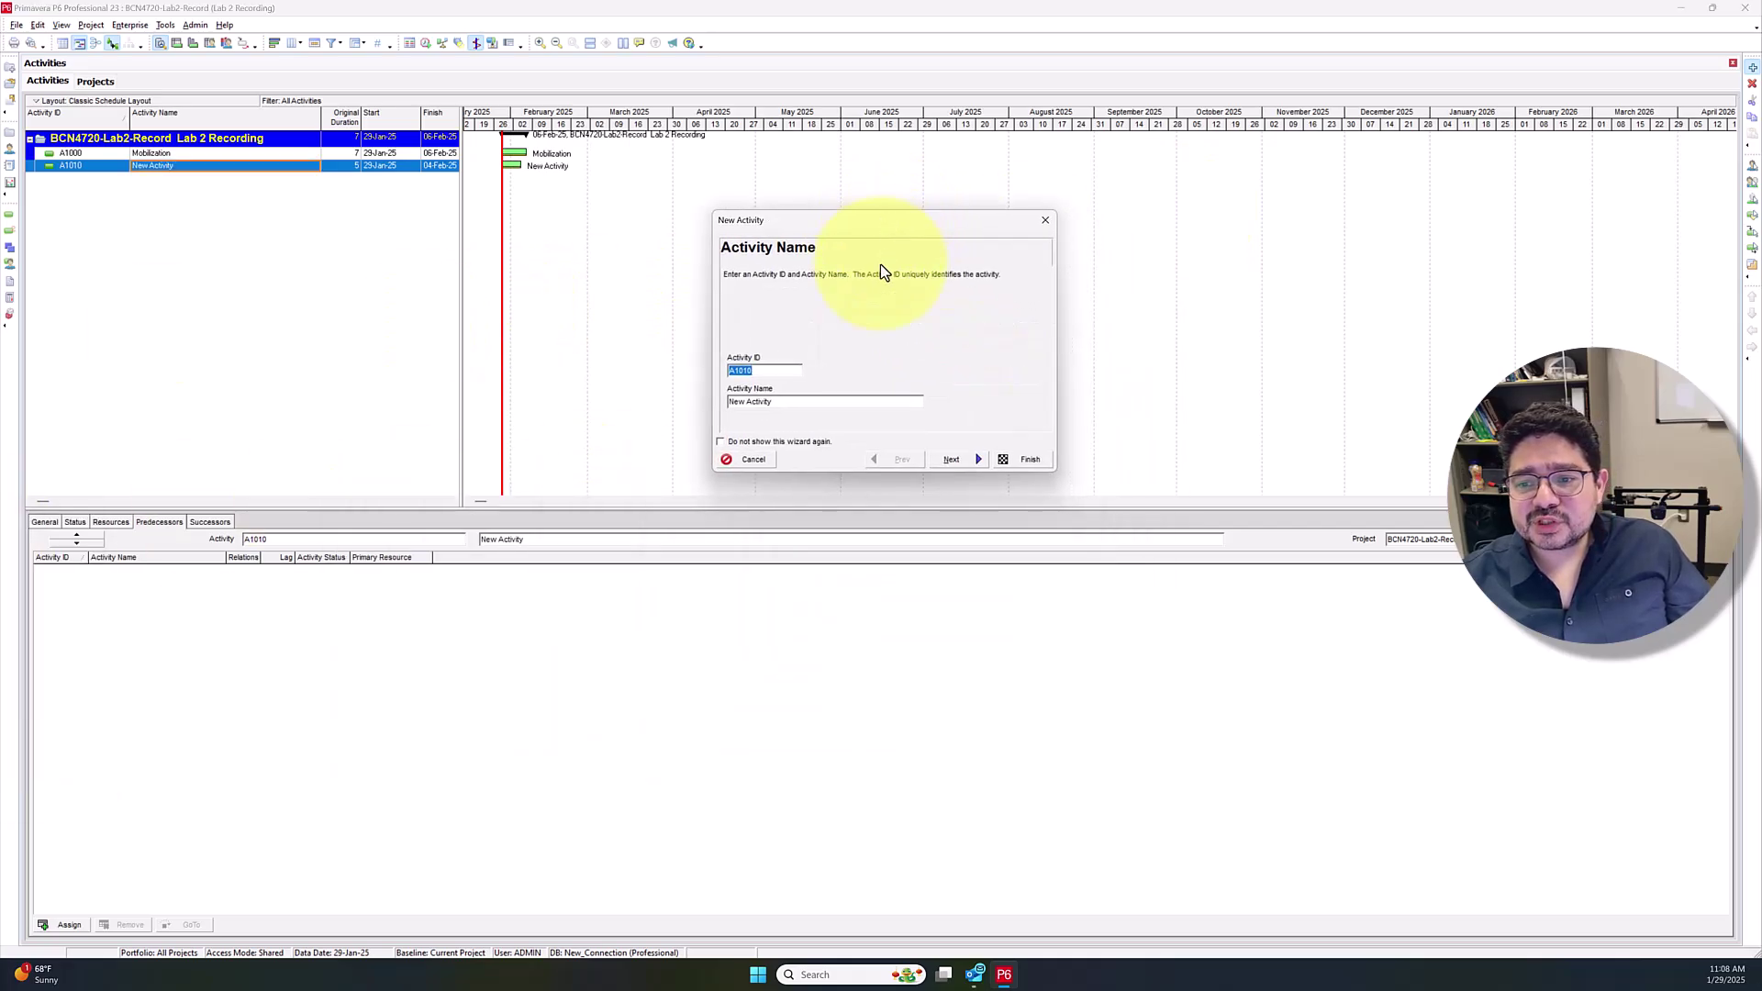
pyautogui.press('Tab')
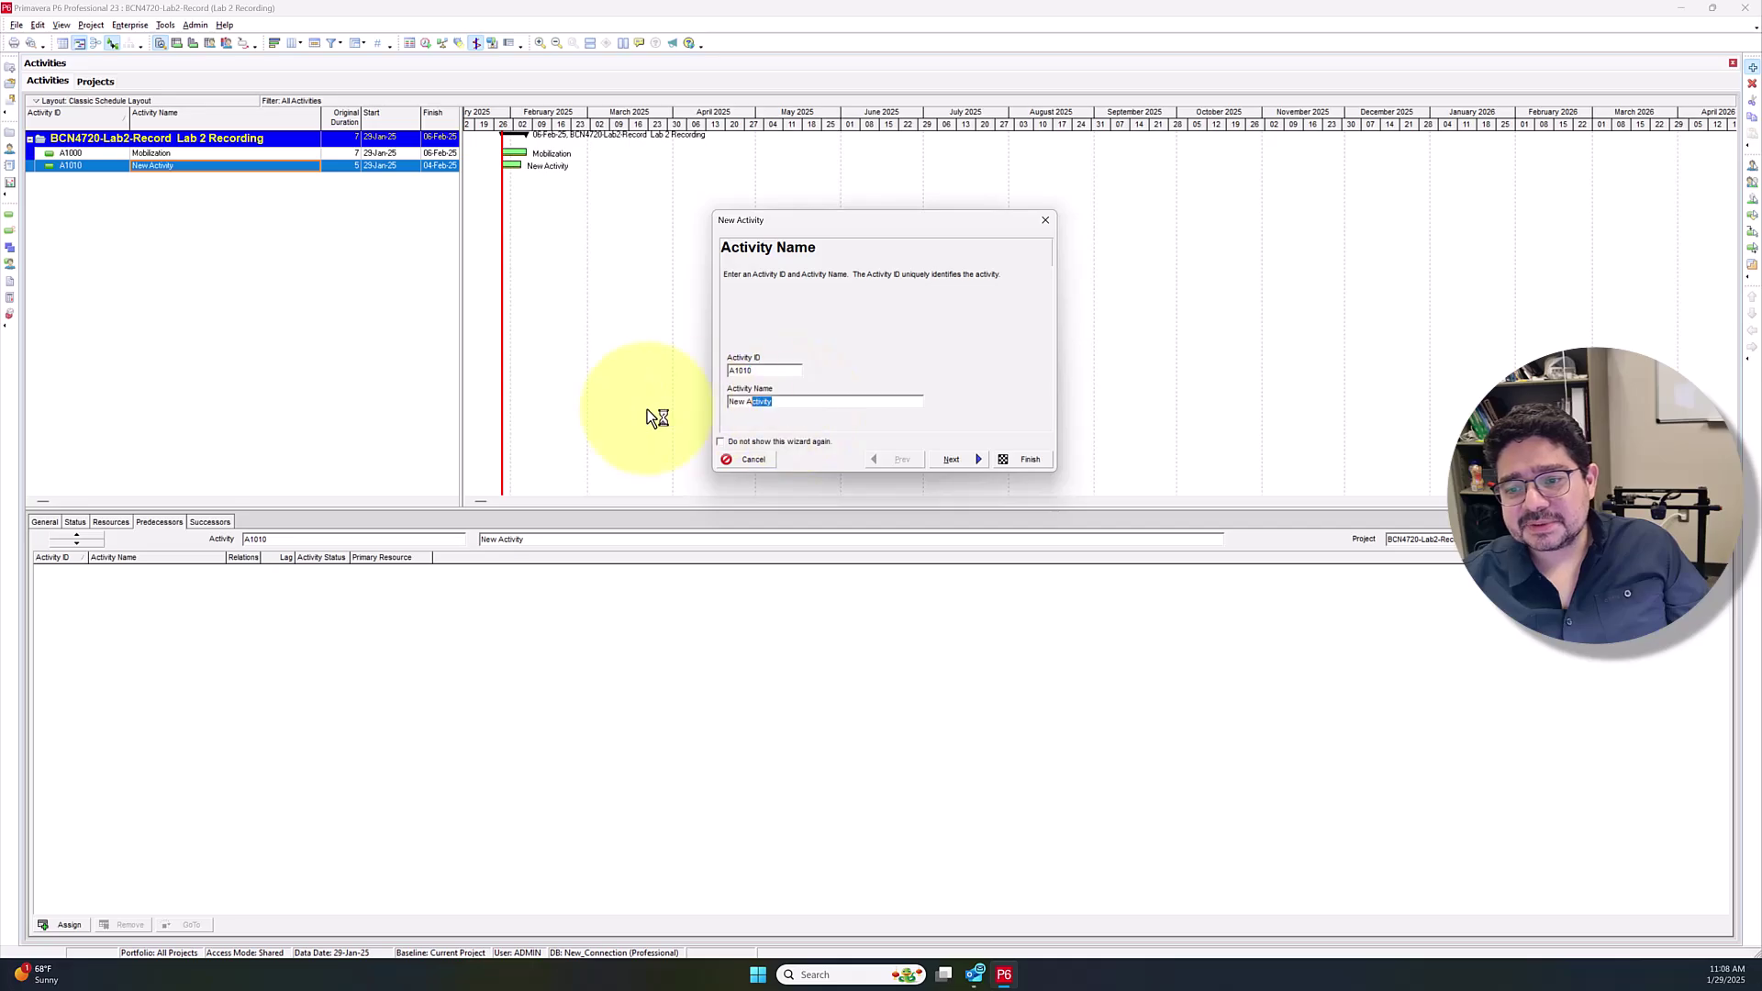
pyautogui.write('Site Clearance')
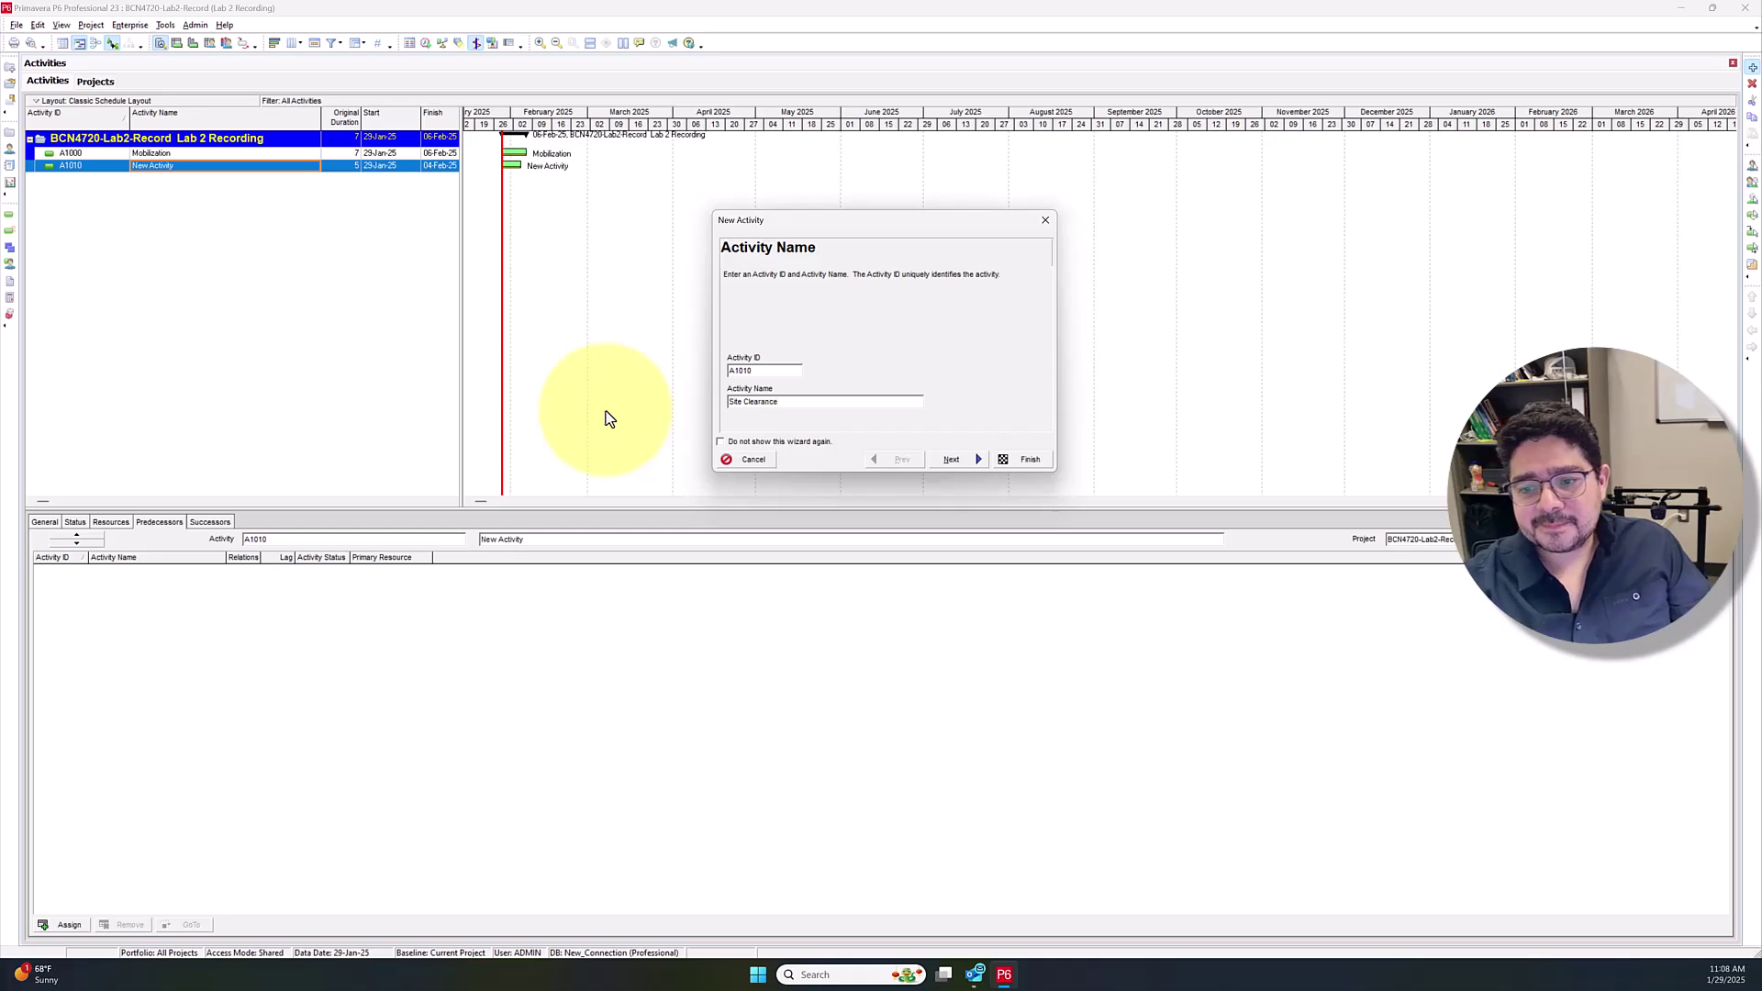
pyautogui.click(962, 463)
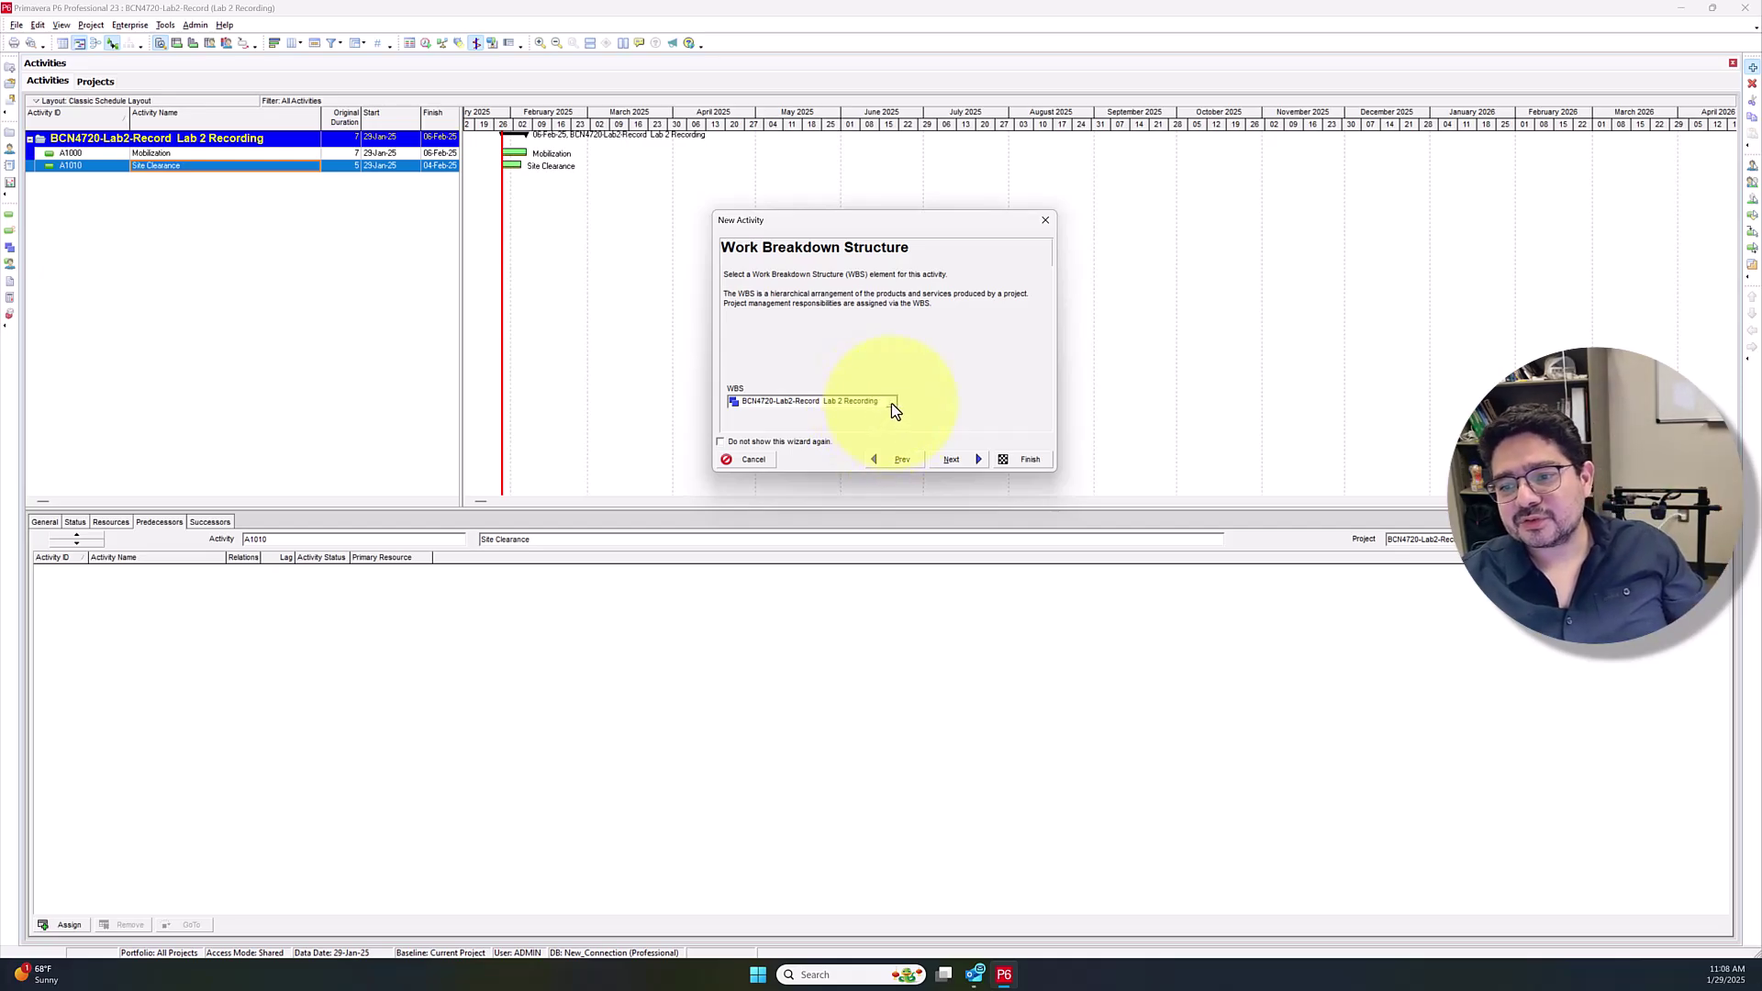
pyautogui.click(959, 468)
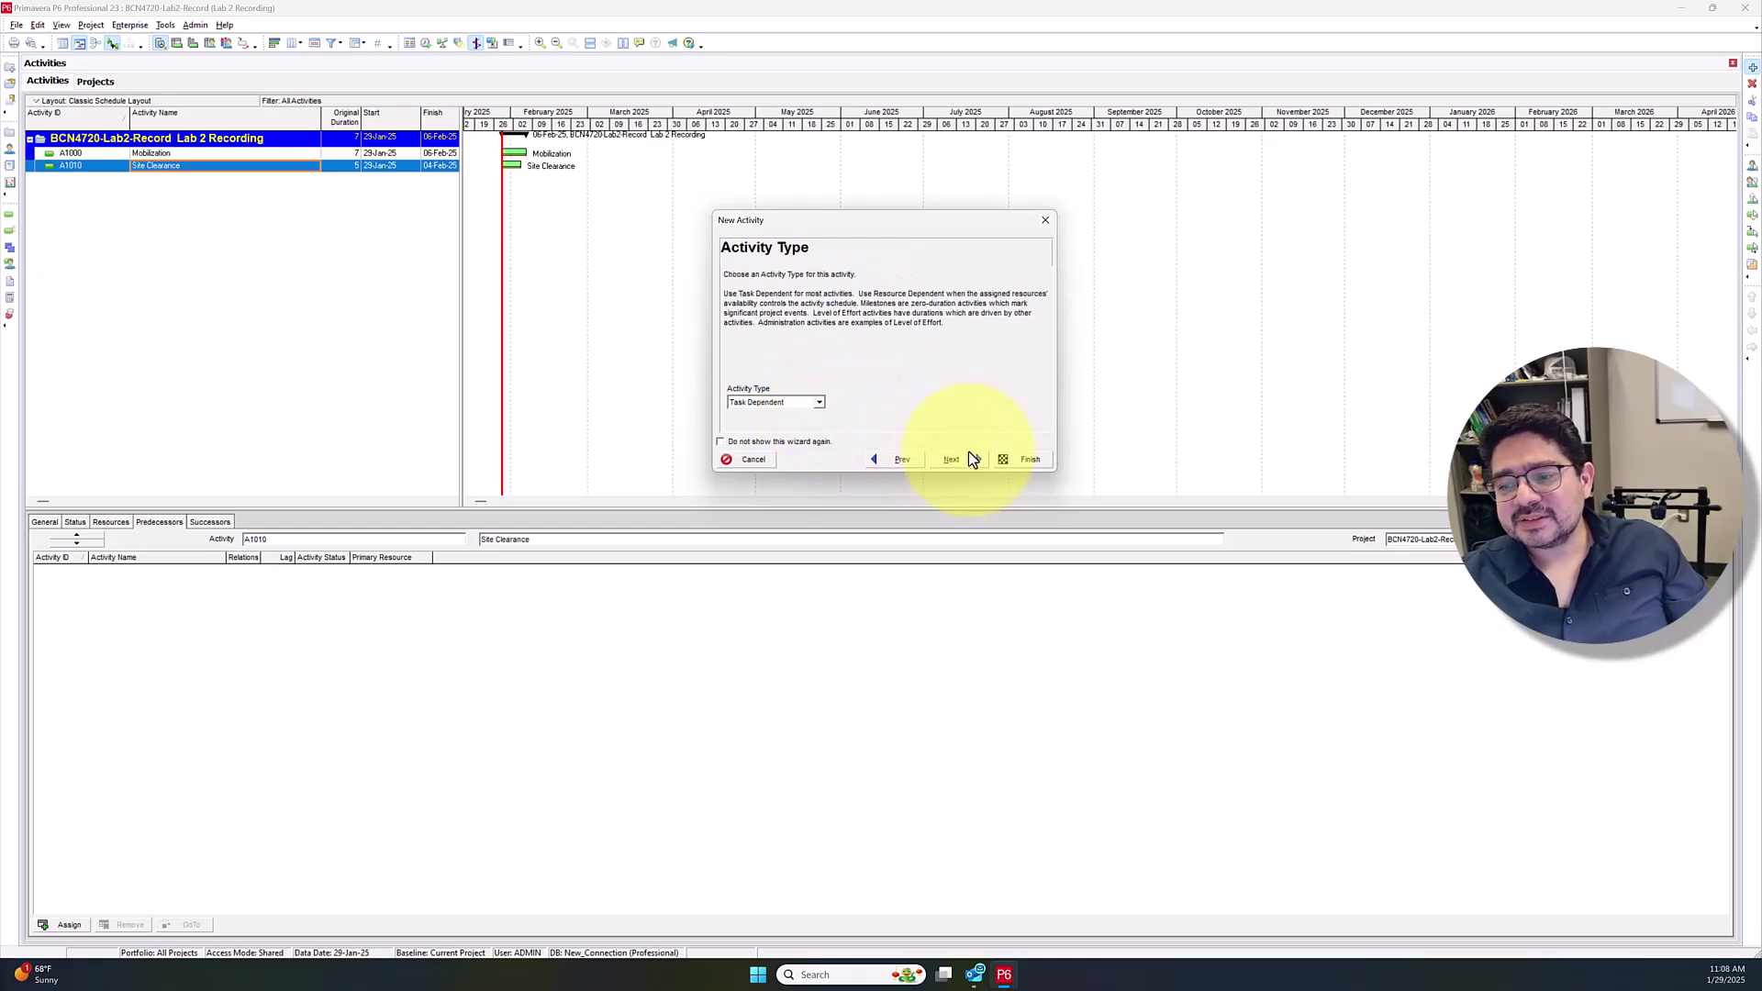
pyautogui.click(971, 459)
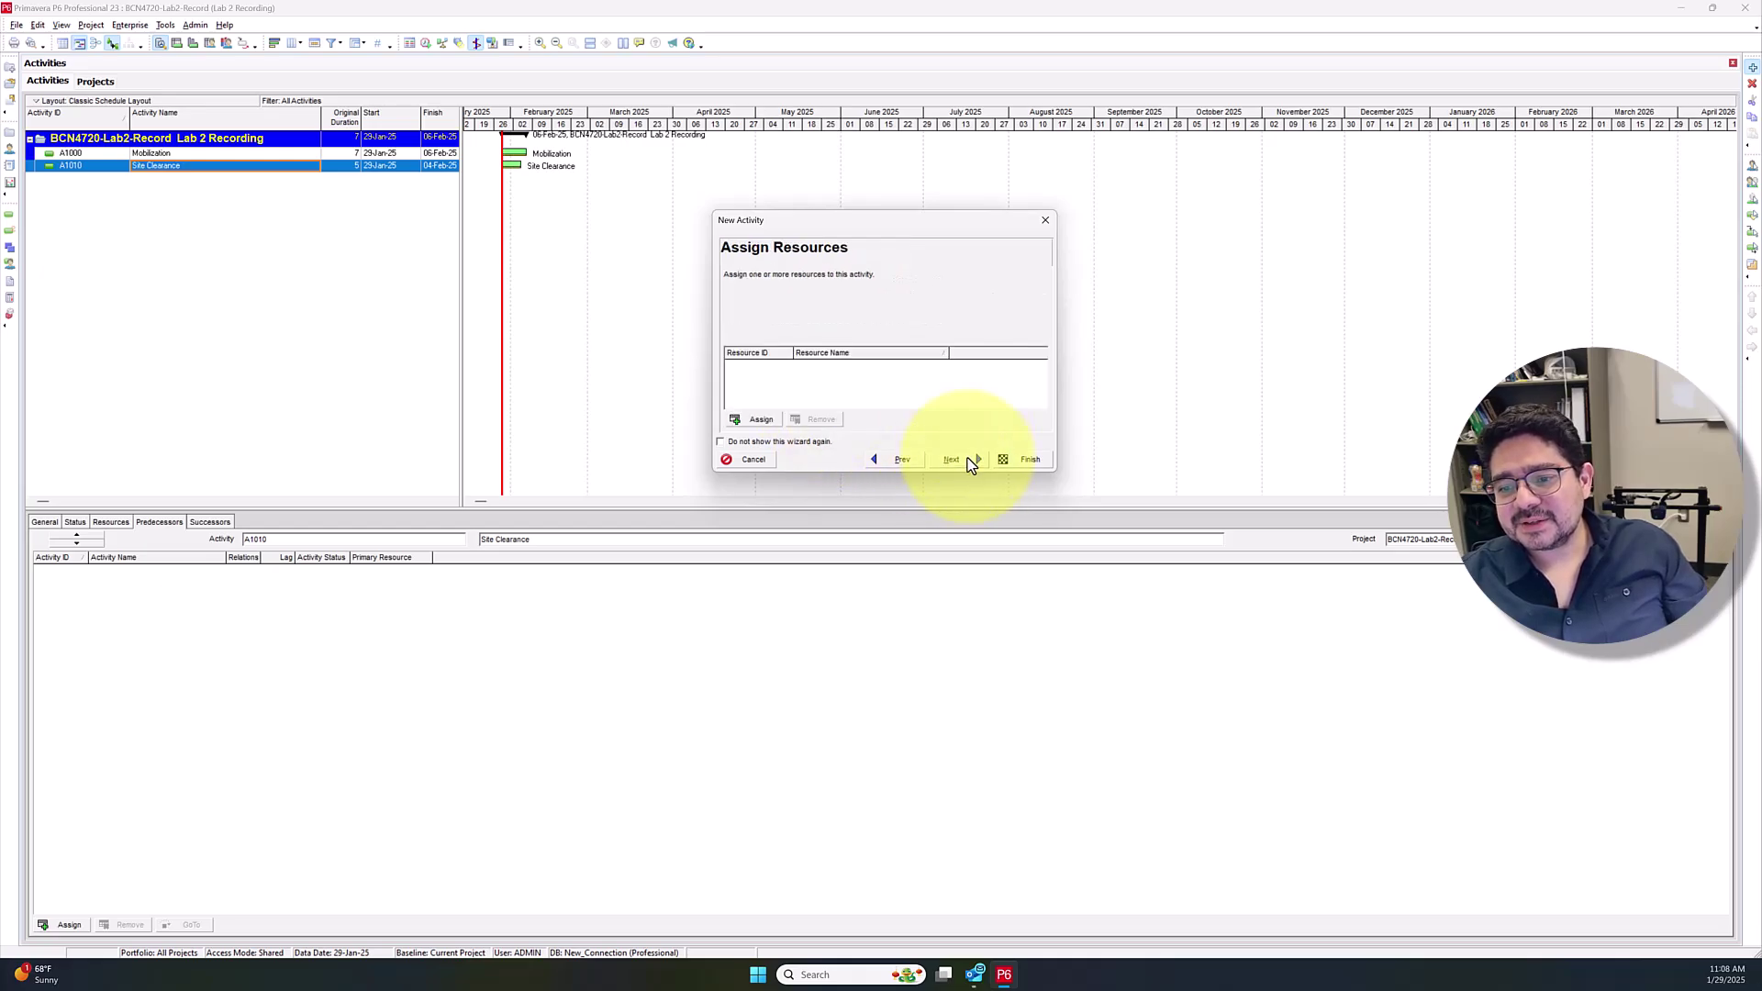
pyautogui.click(1023, 459)
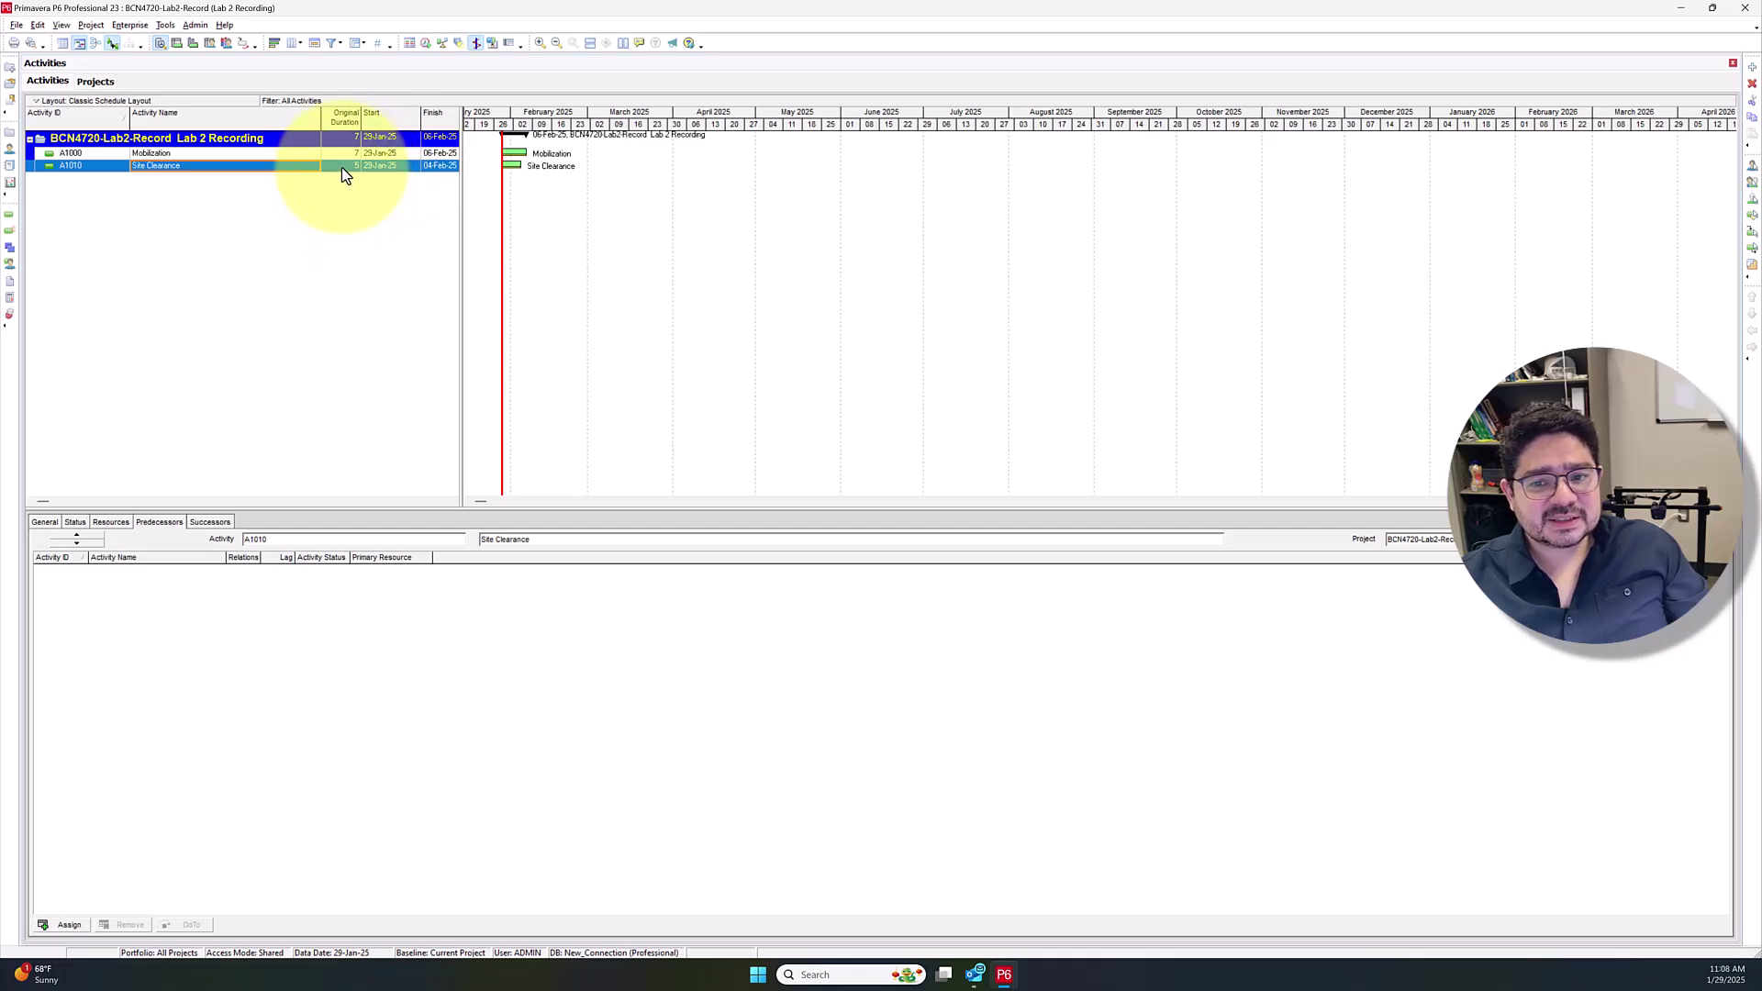
# Add Excavation, Lean Concrete and Rebar Fabrication activities below Site Clearance
pyautogui.click(341, 170)
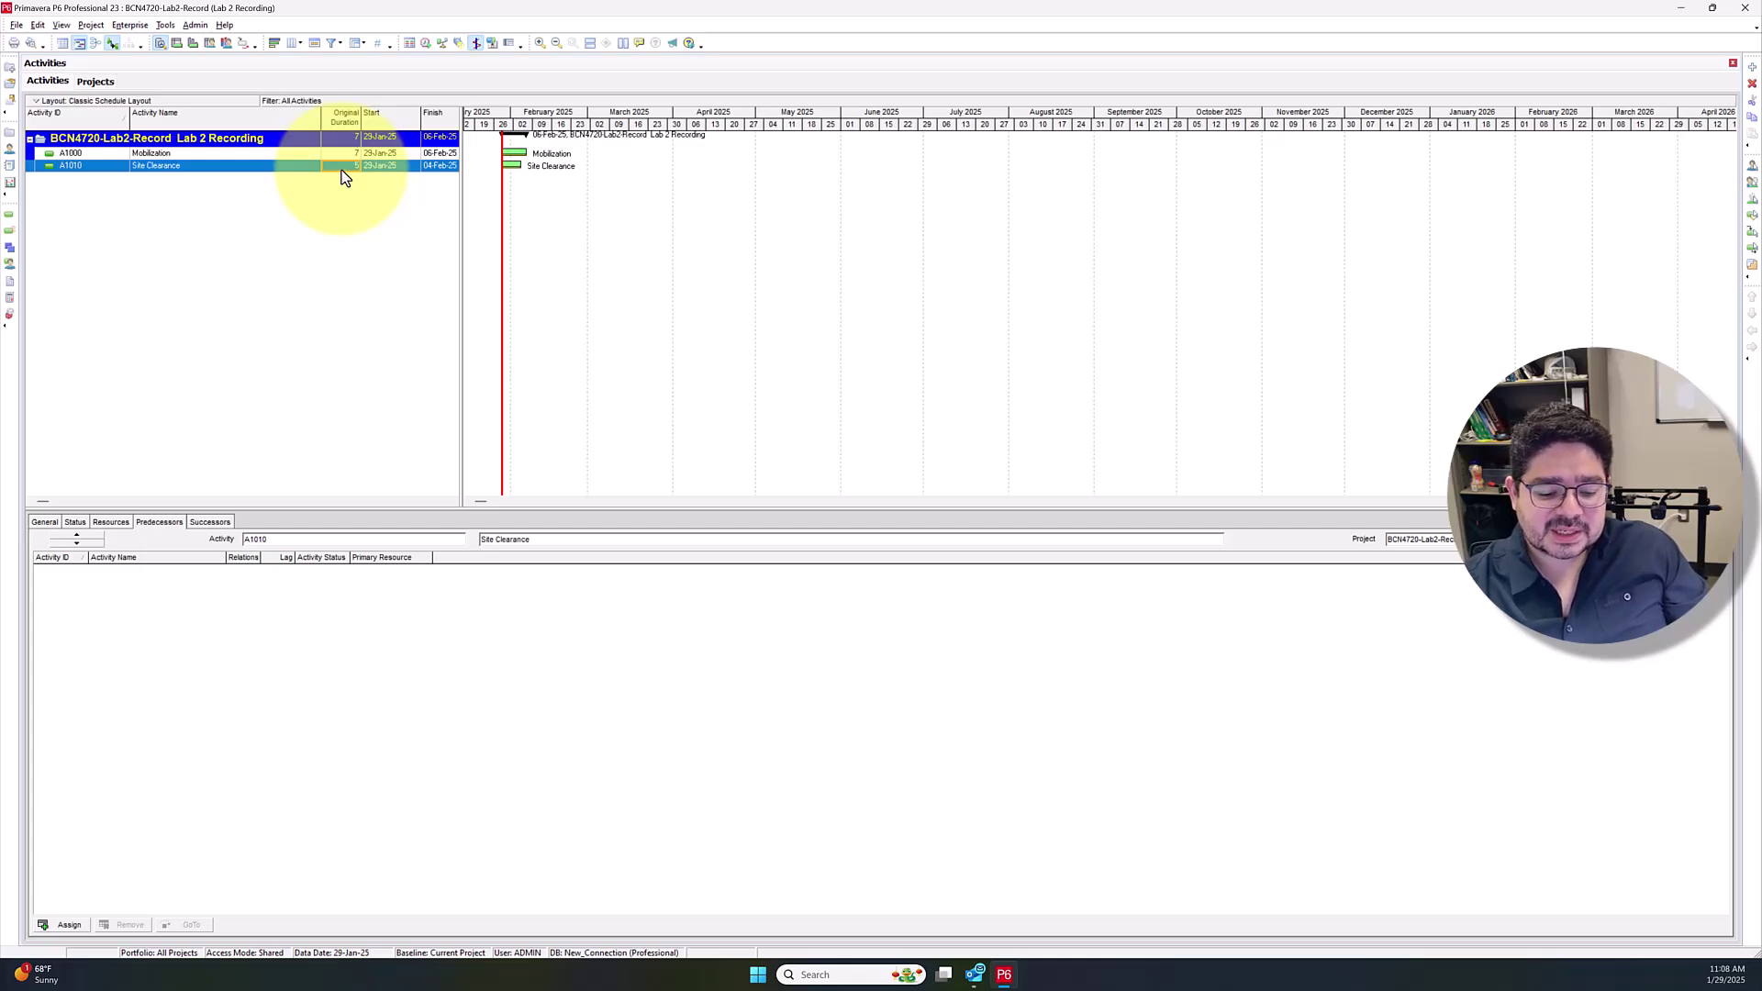
pyautogui.press('Insert')
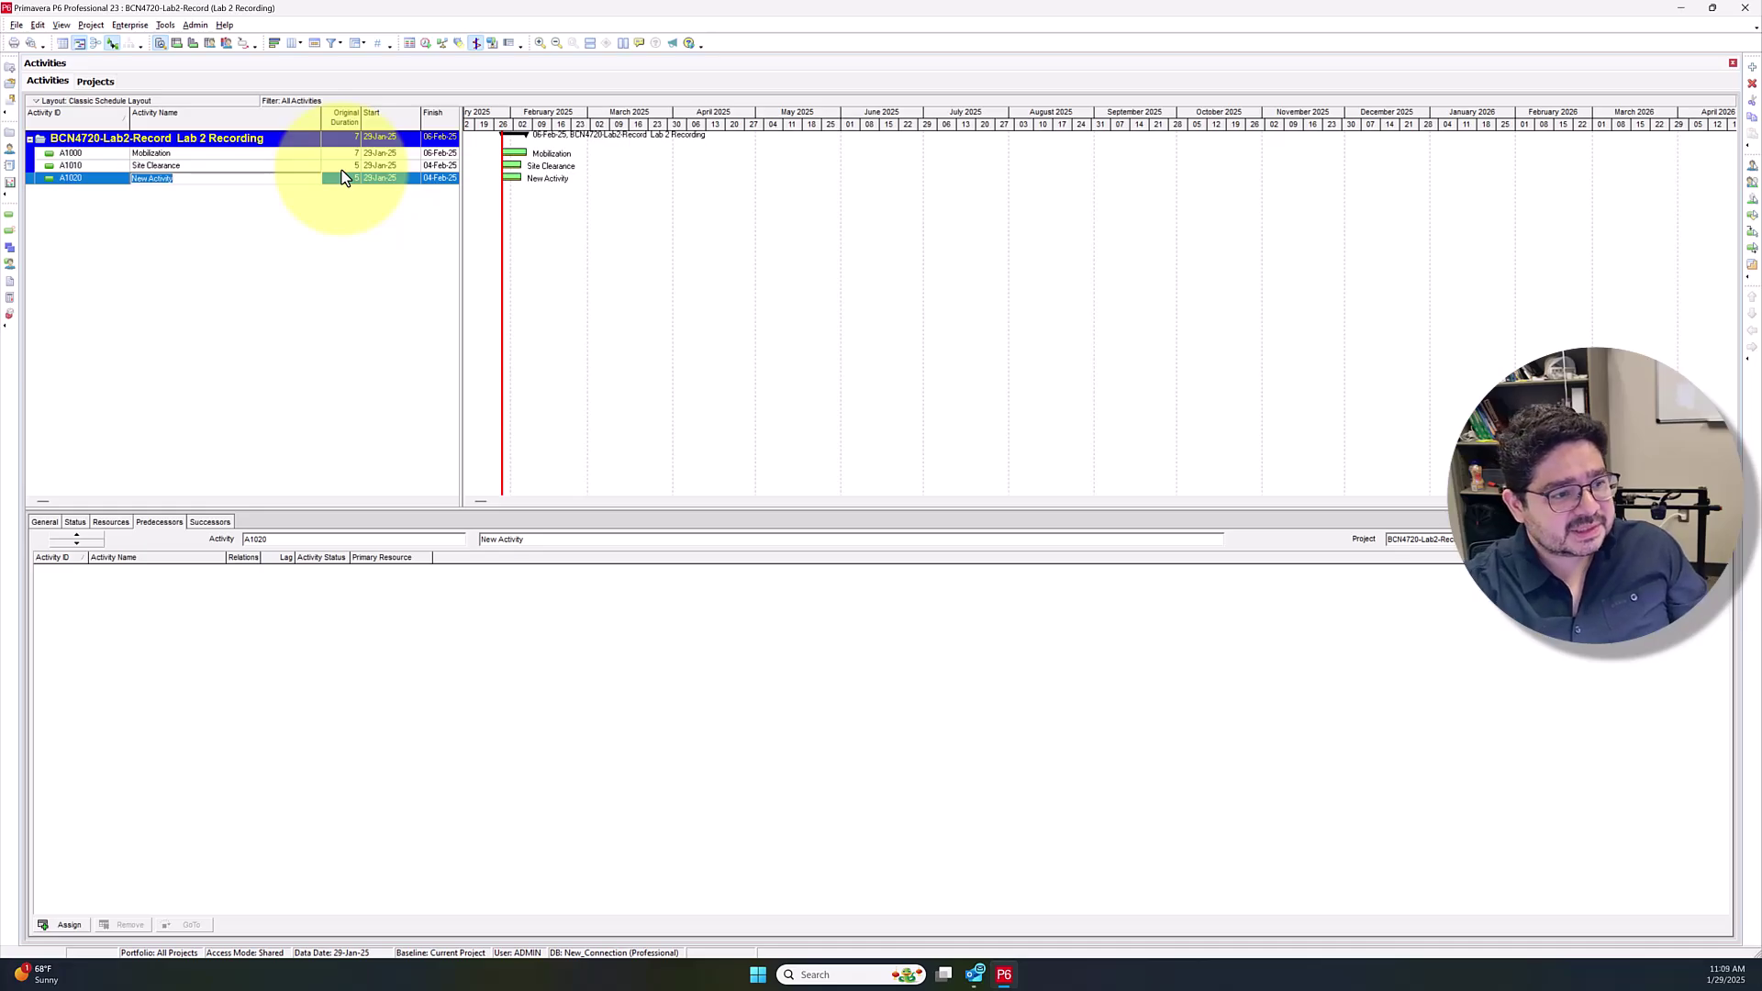
pyautogui.write('Excavation')
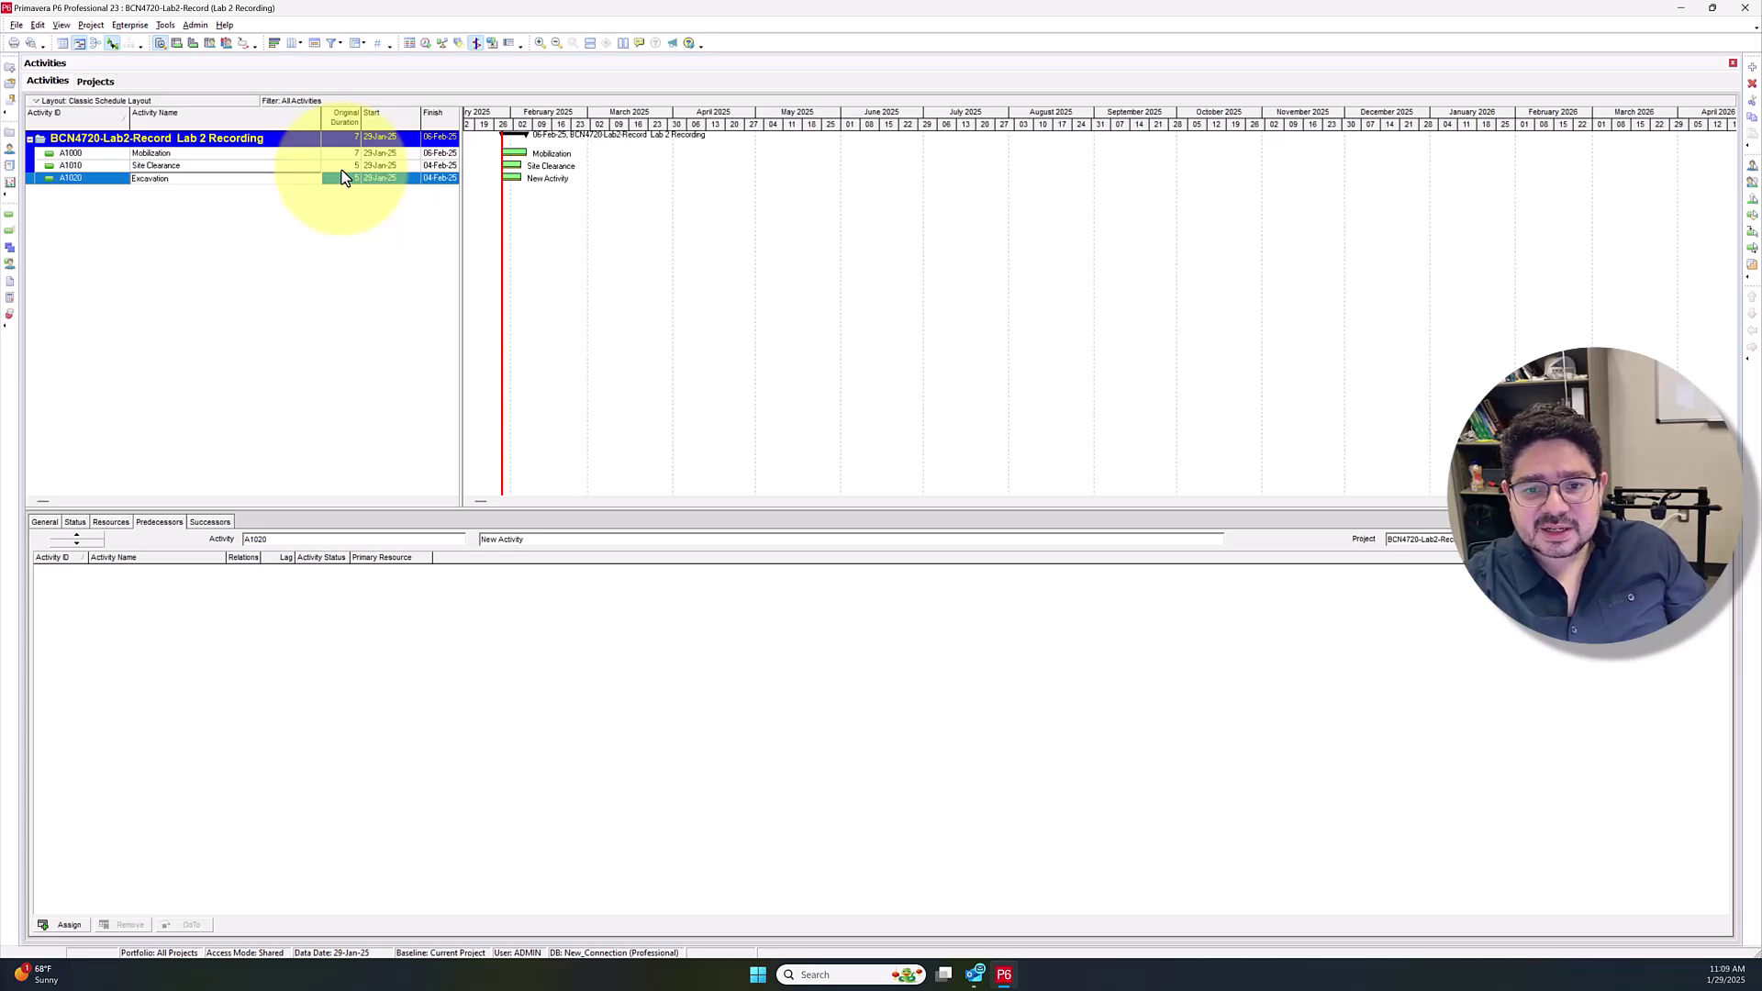
pyautogui.press('Return')
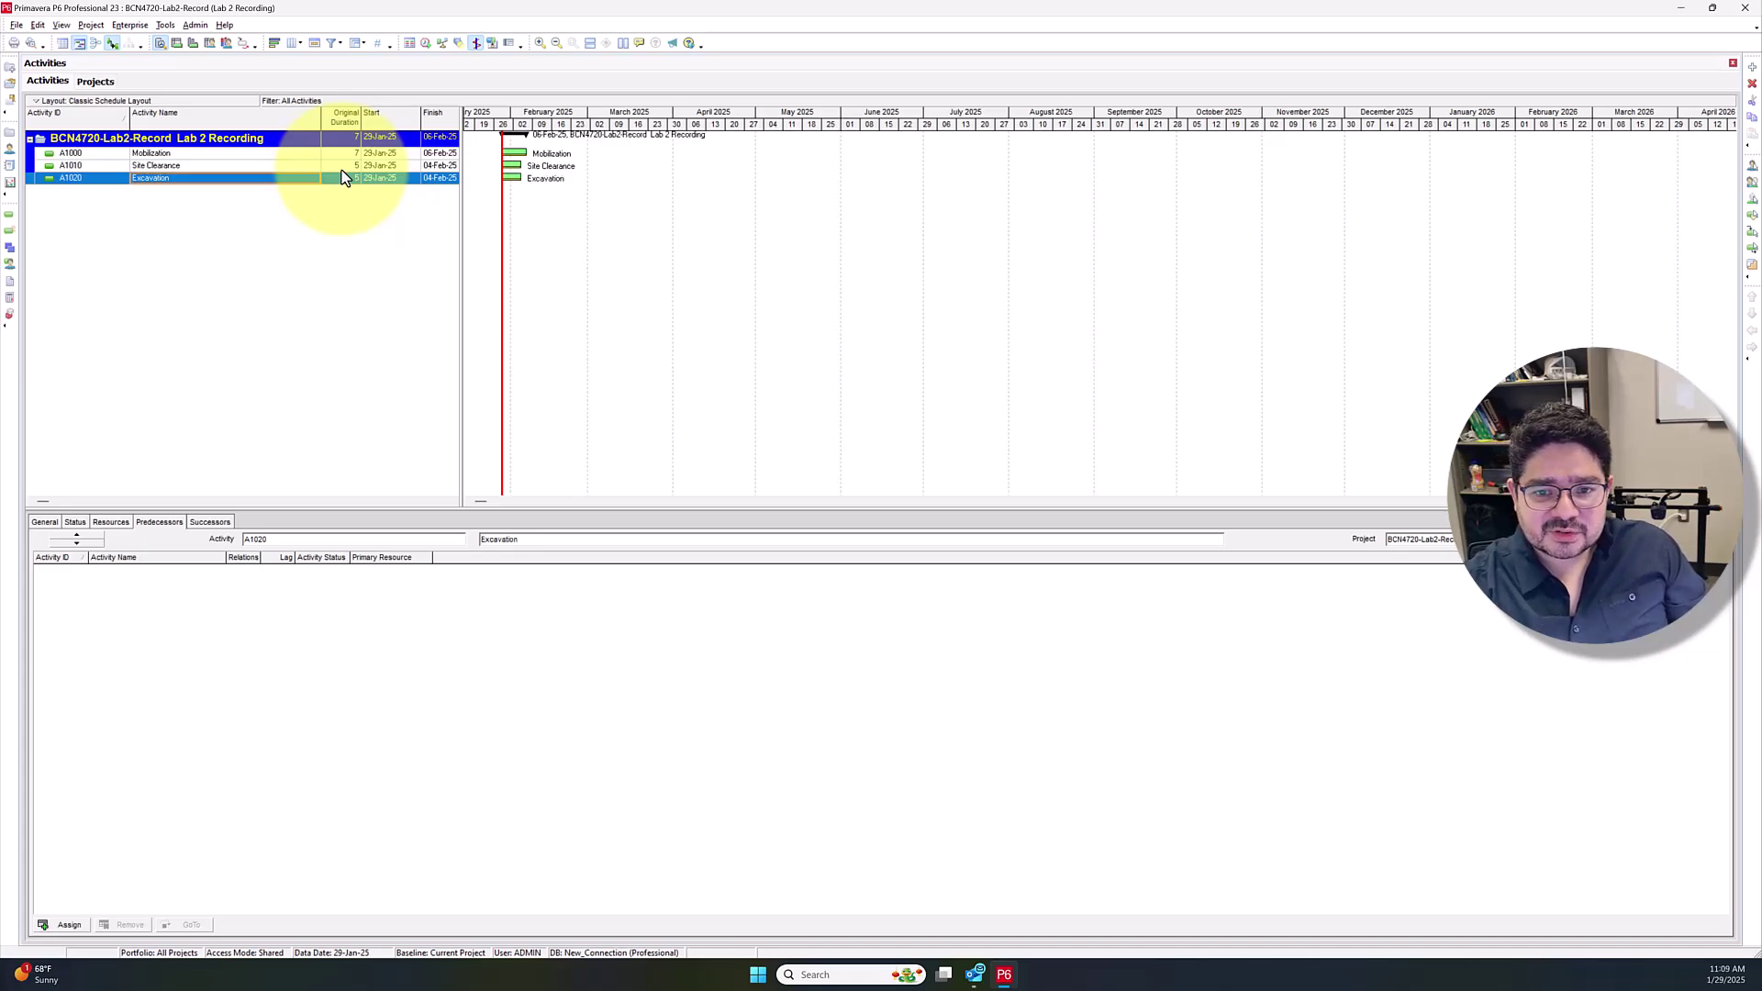
pyautogui.press('Insert')
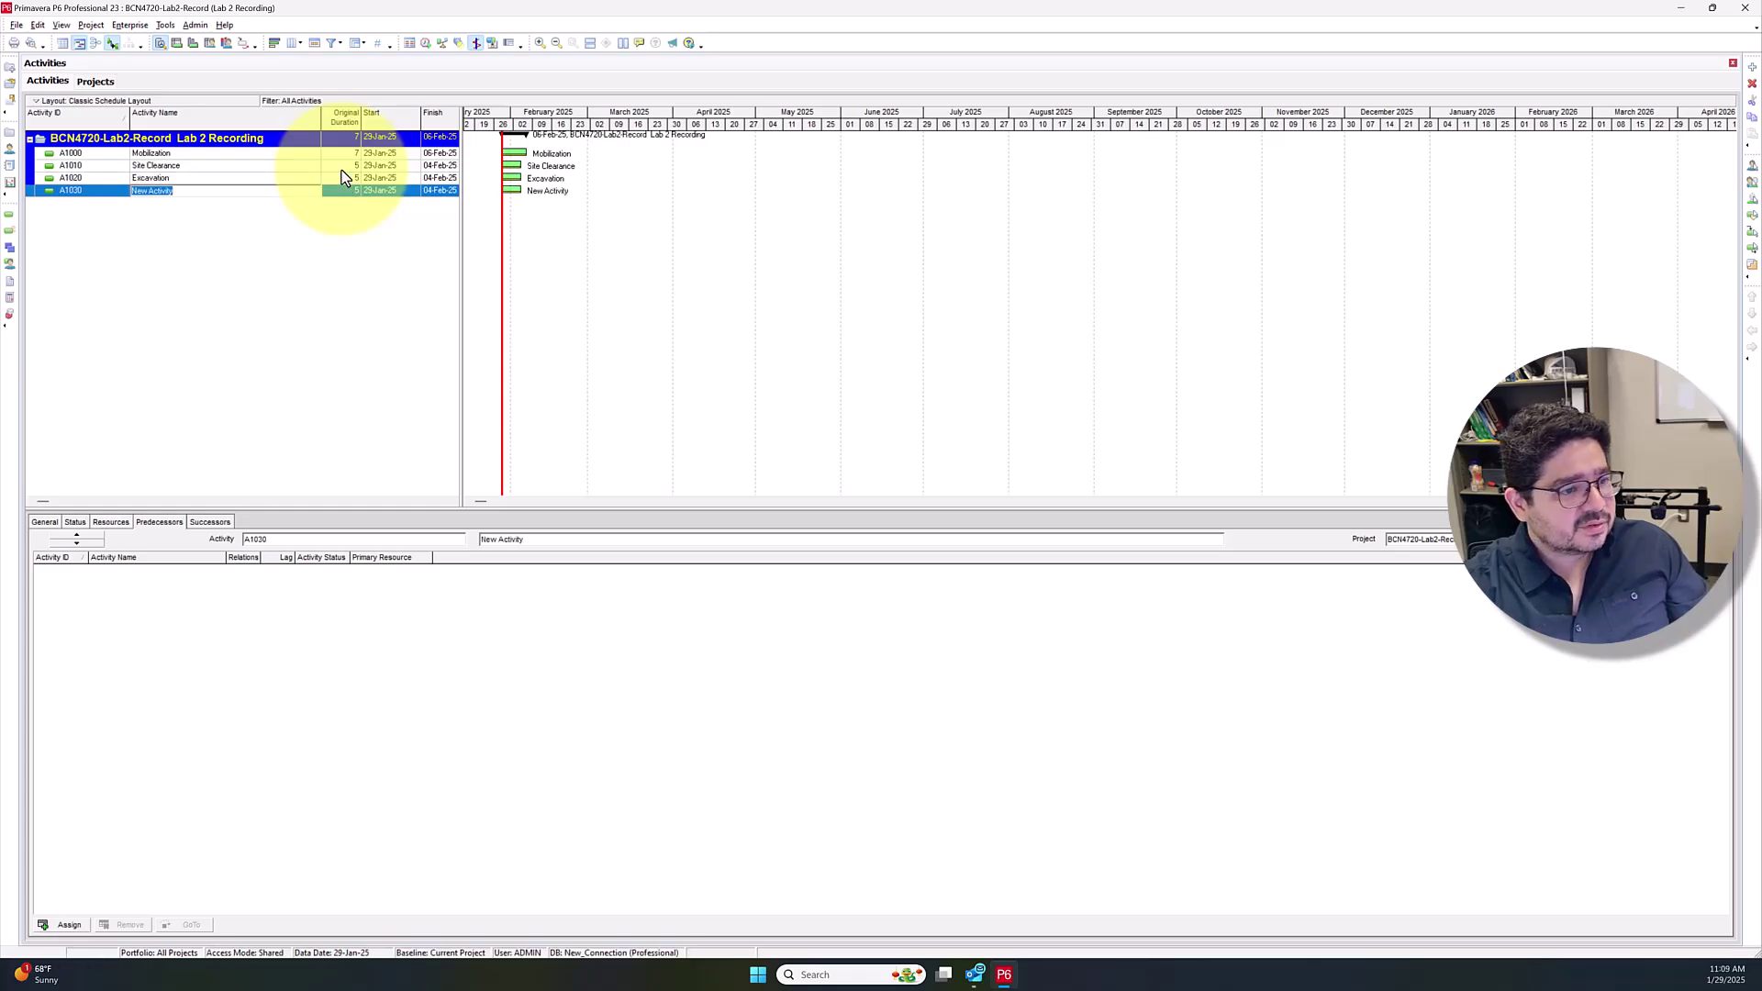
pyautogui.write('Lean Concrete')
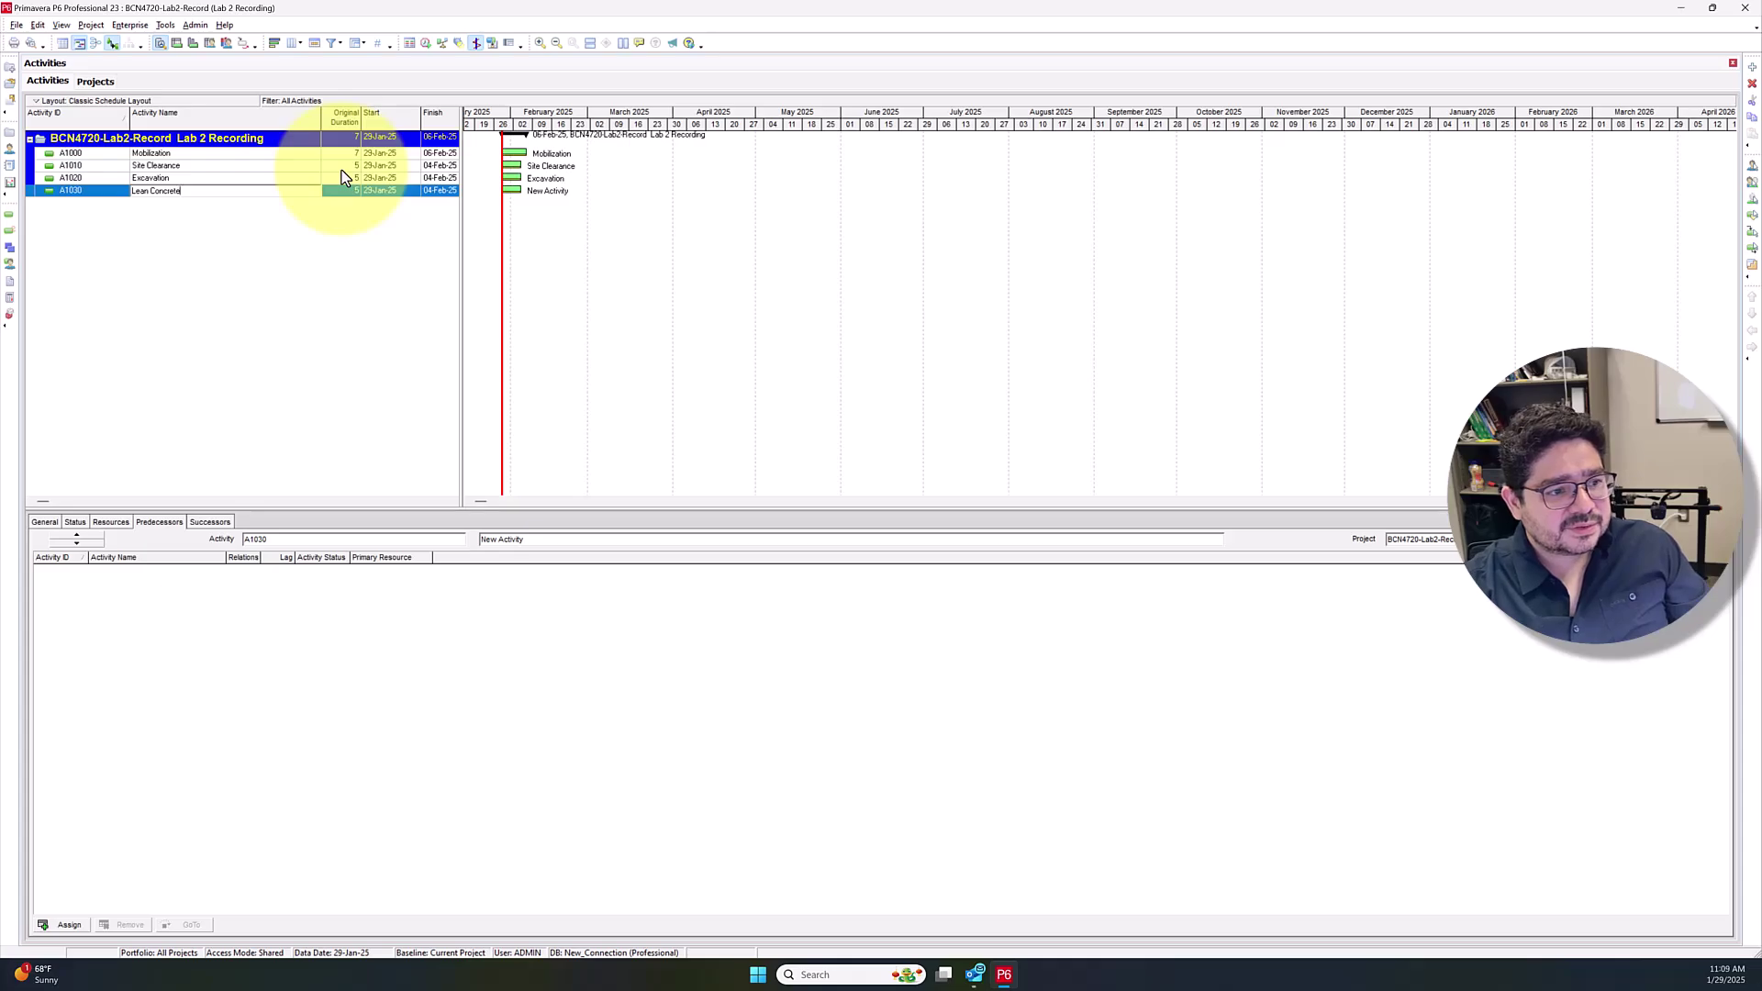
pyautogui.press('Return')
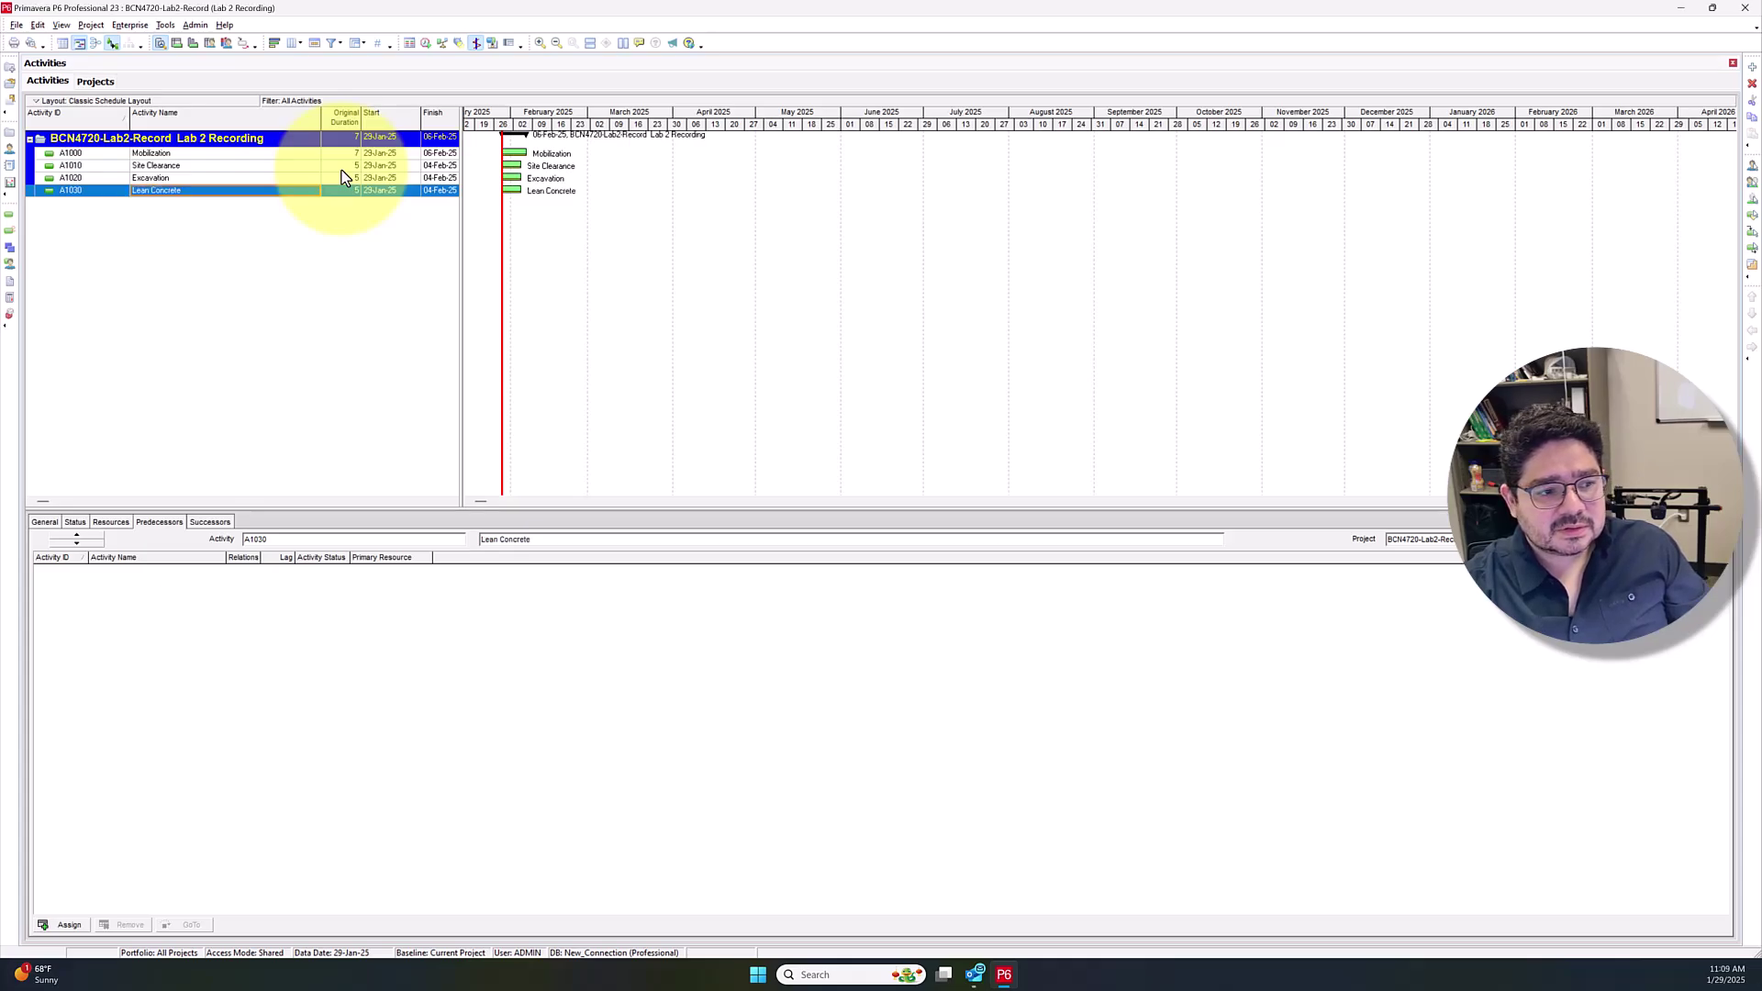
pyautogui.press('Insert')
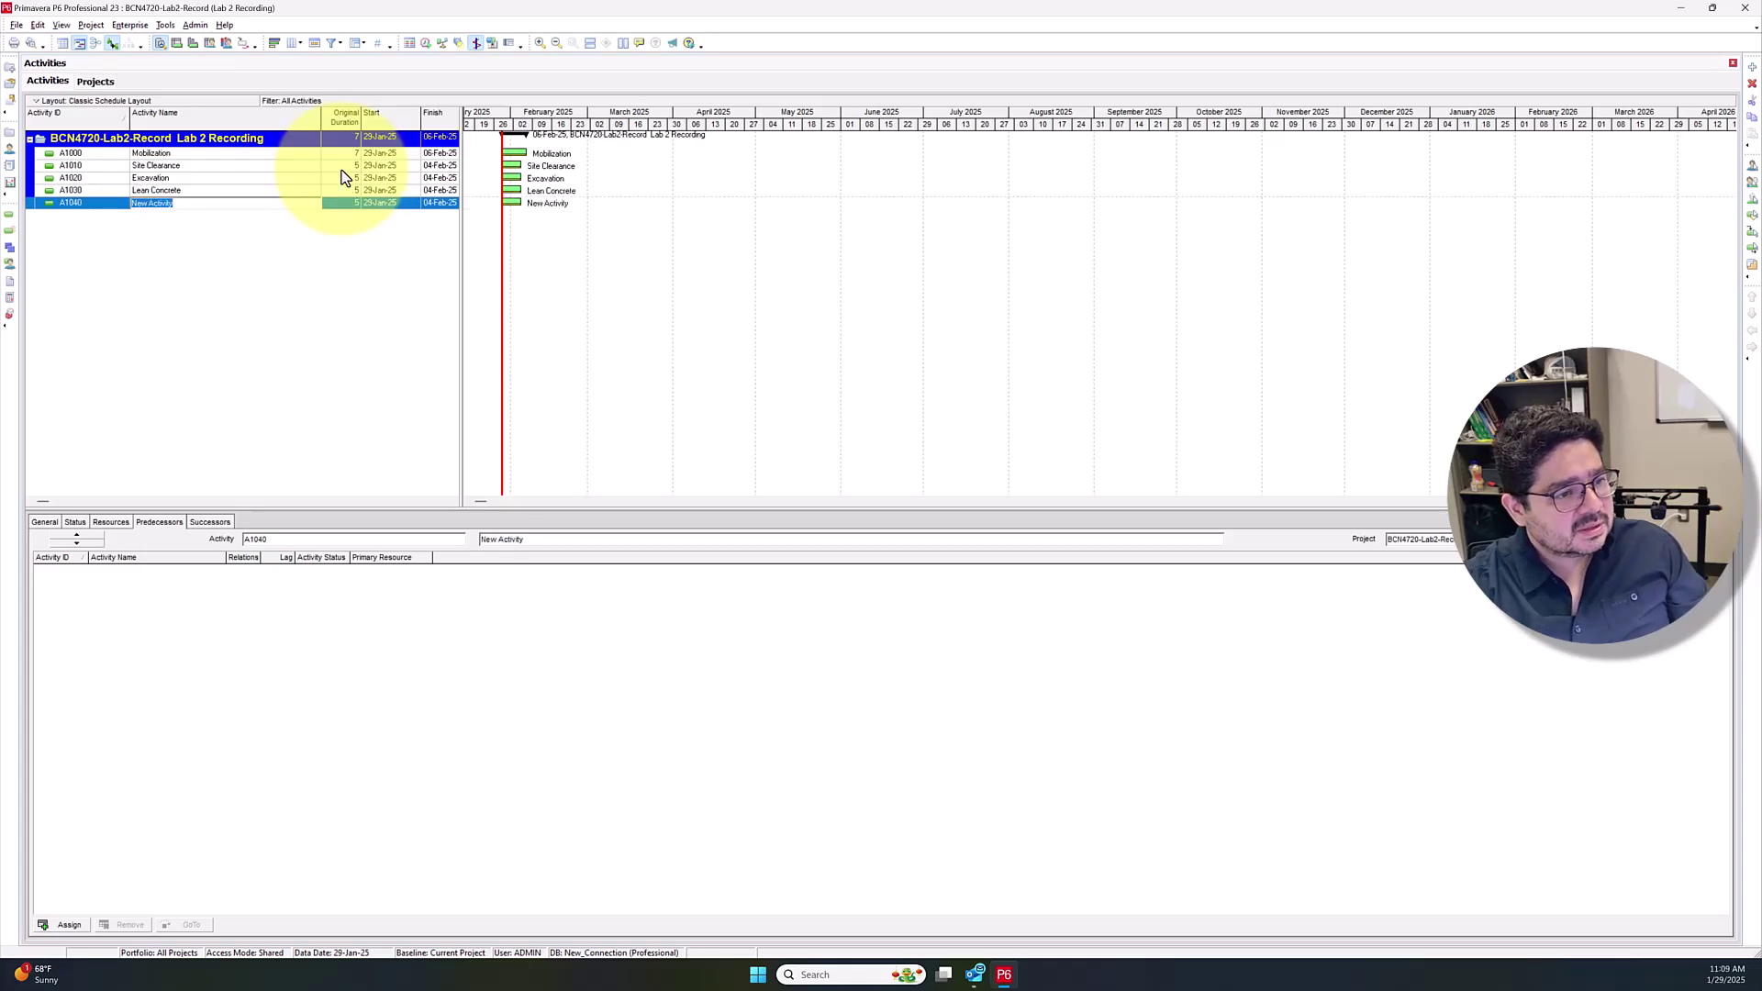
pyautogui.write('Rebar')
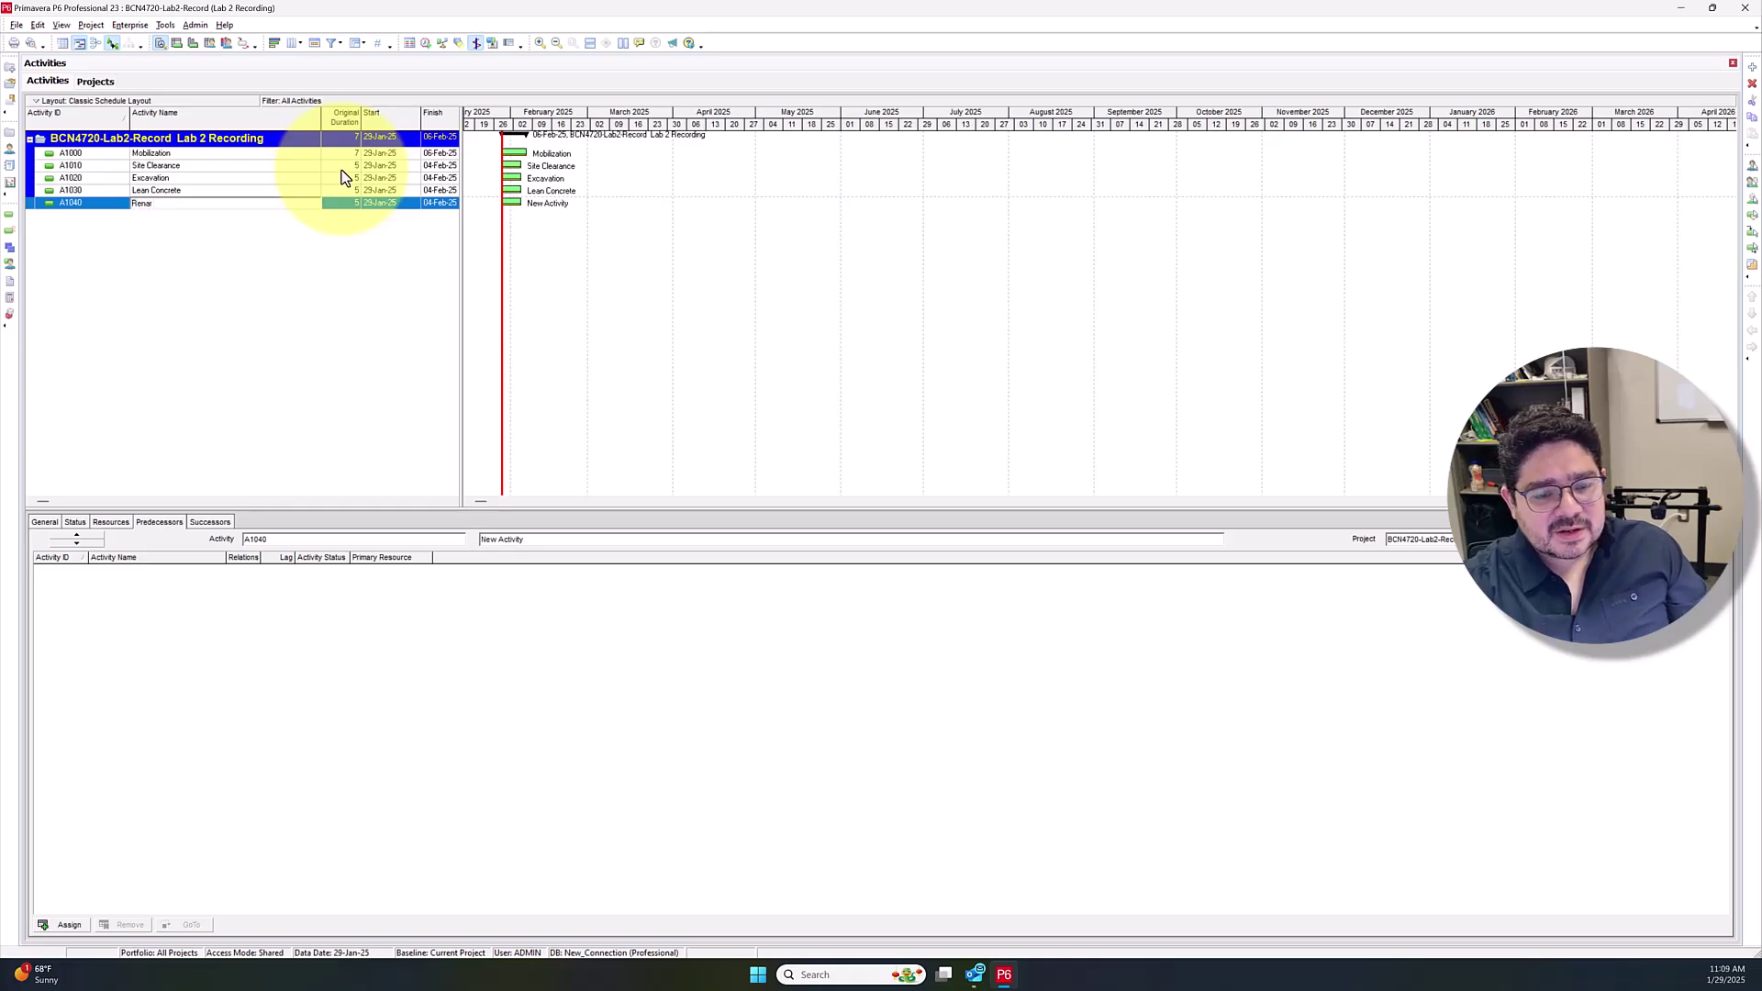
pyautogui.write(' Fabrication')
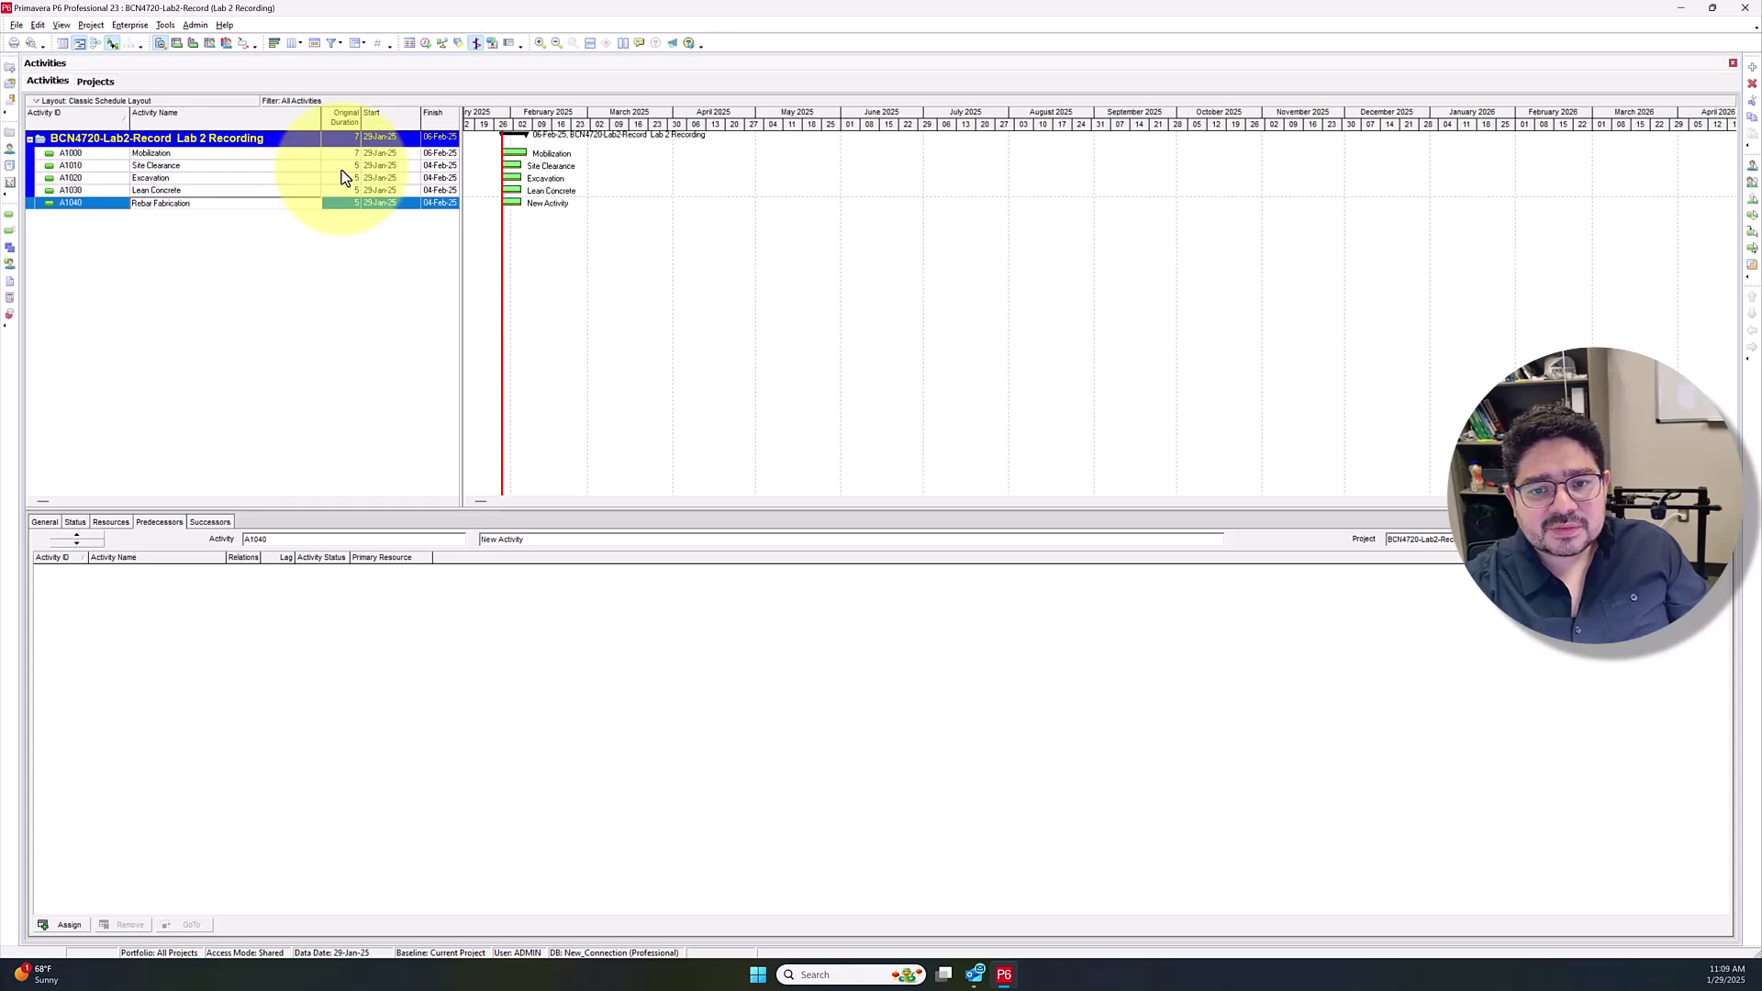
pyautogui.press('Return')
# Add Rebar Installation, Formwork Installation and Concrete Placement activities
pyautogui.press('Insert')
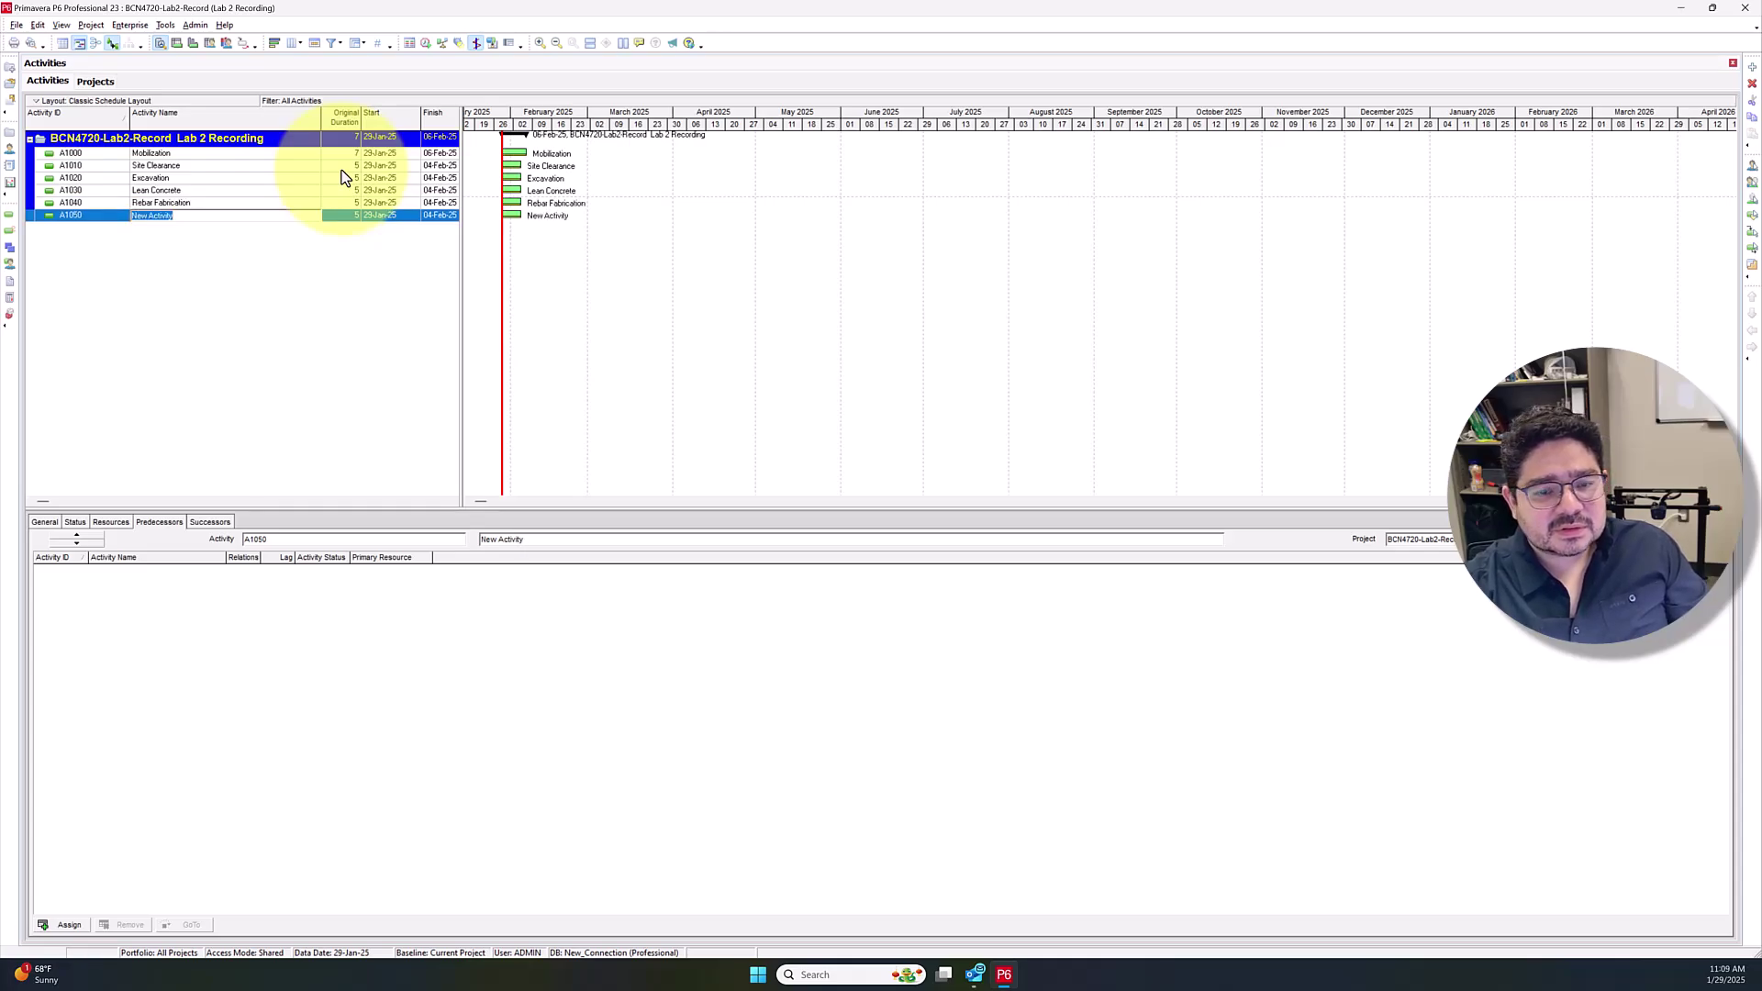
pyautogui.write('Ere')
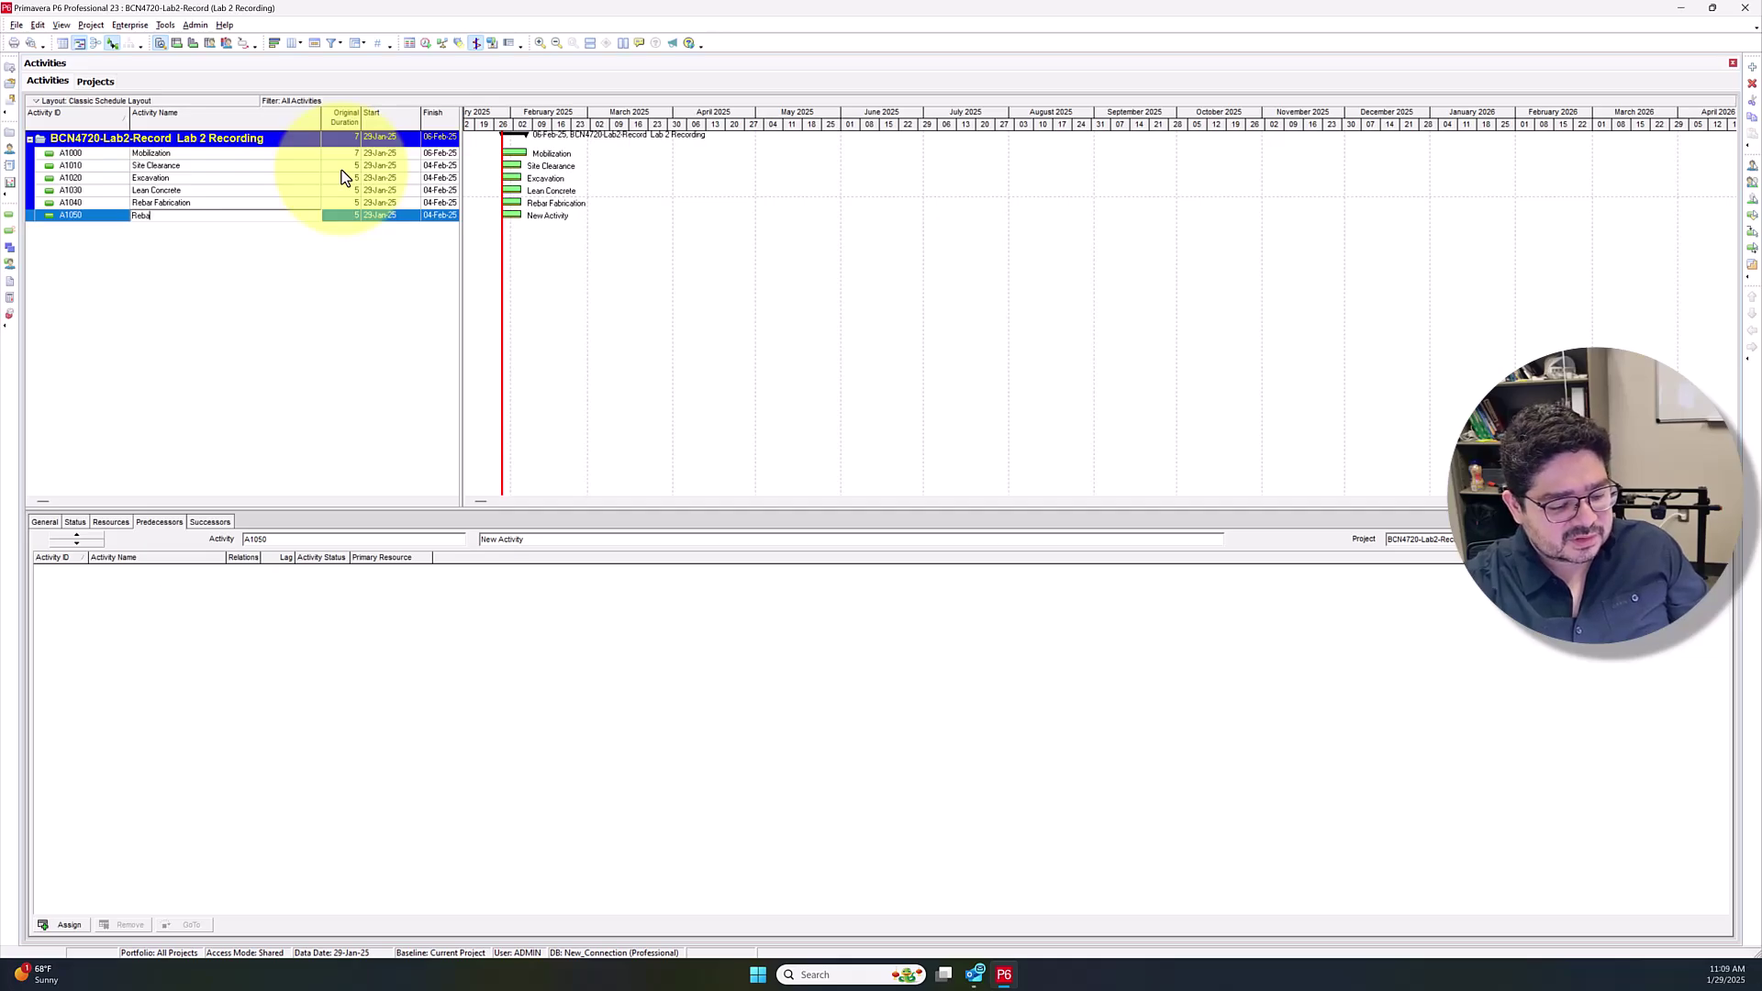
pyautogui.write('ar Installation')
pyautogui.press('Return')
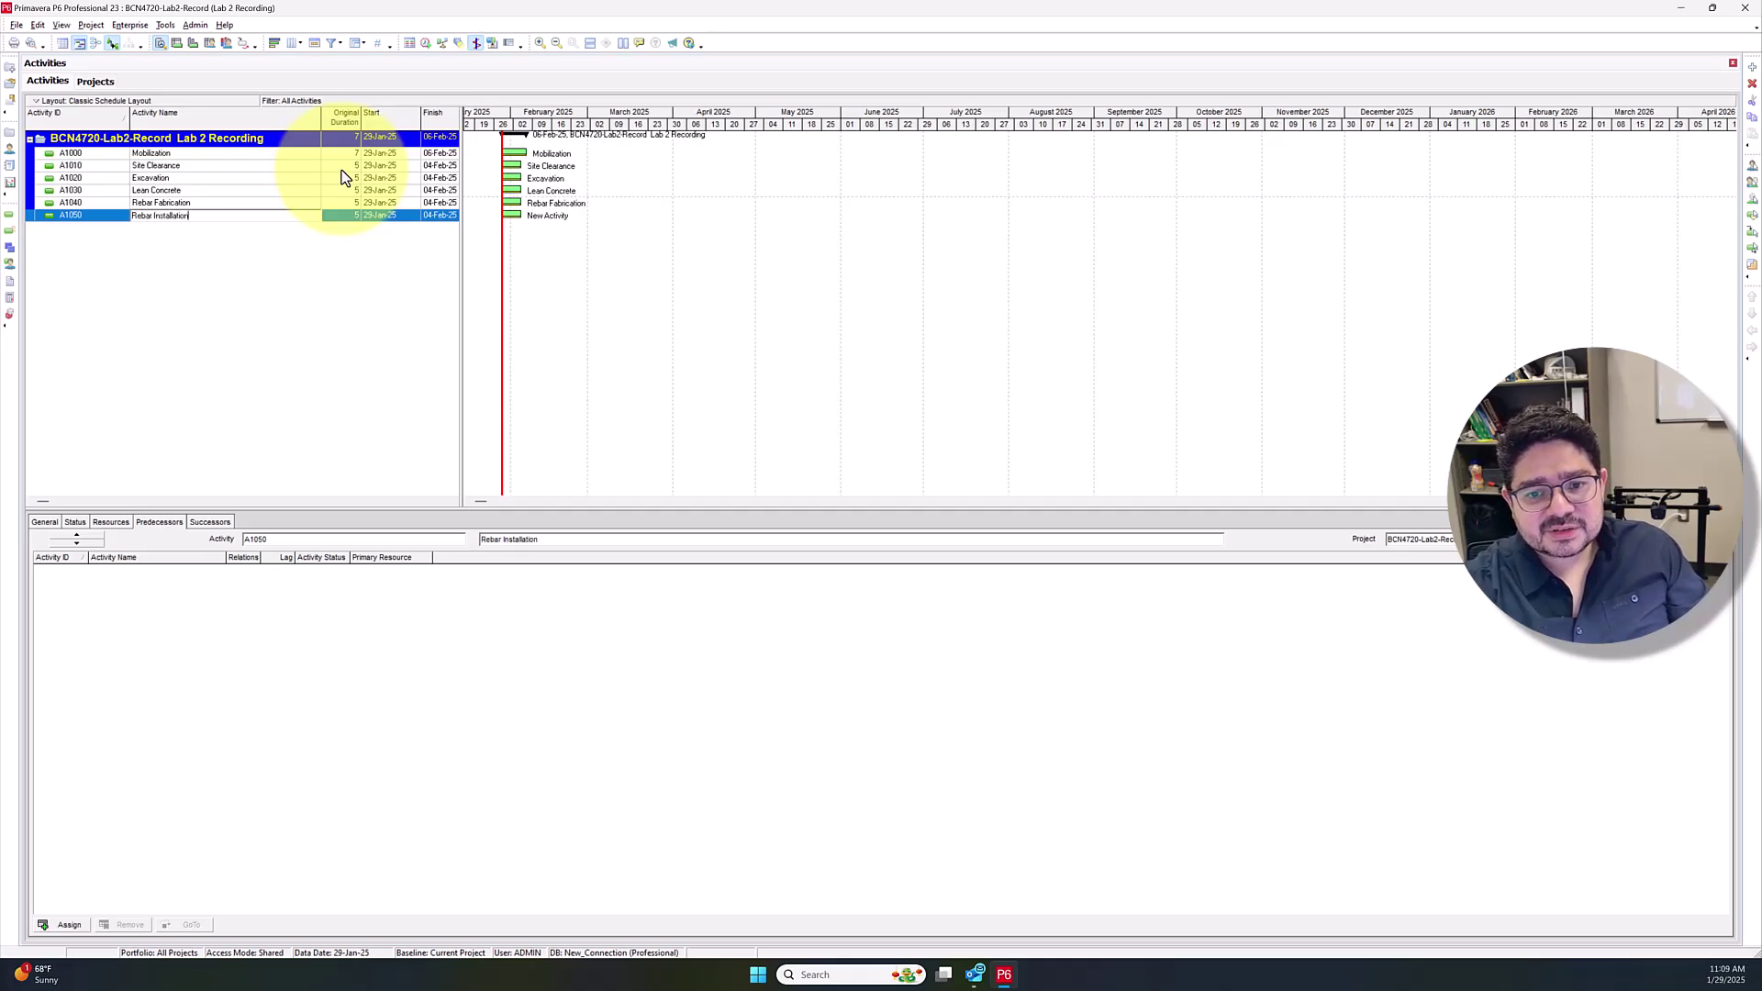
pyautogui.press('Insert')
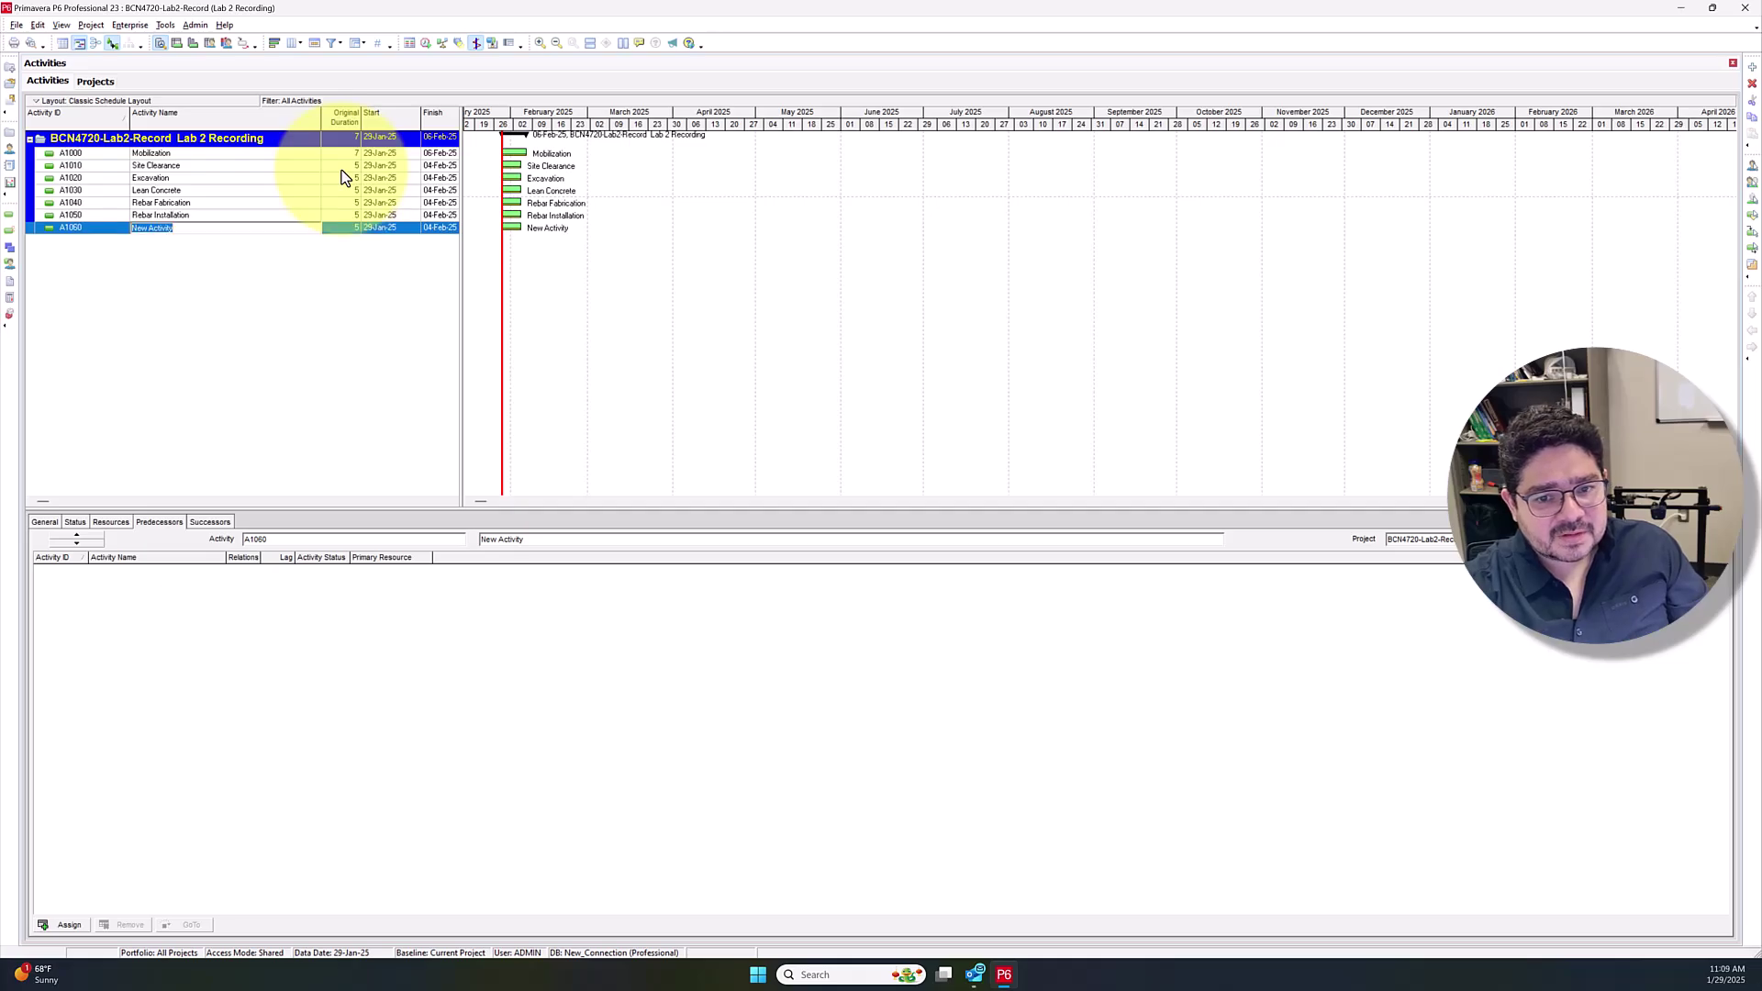
pyautogui.write('FD')
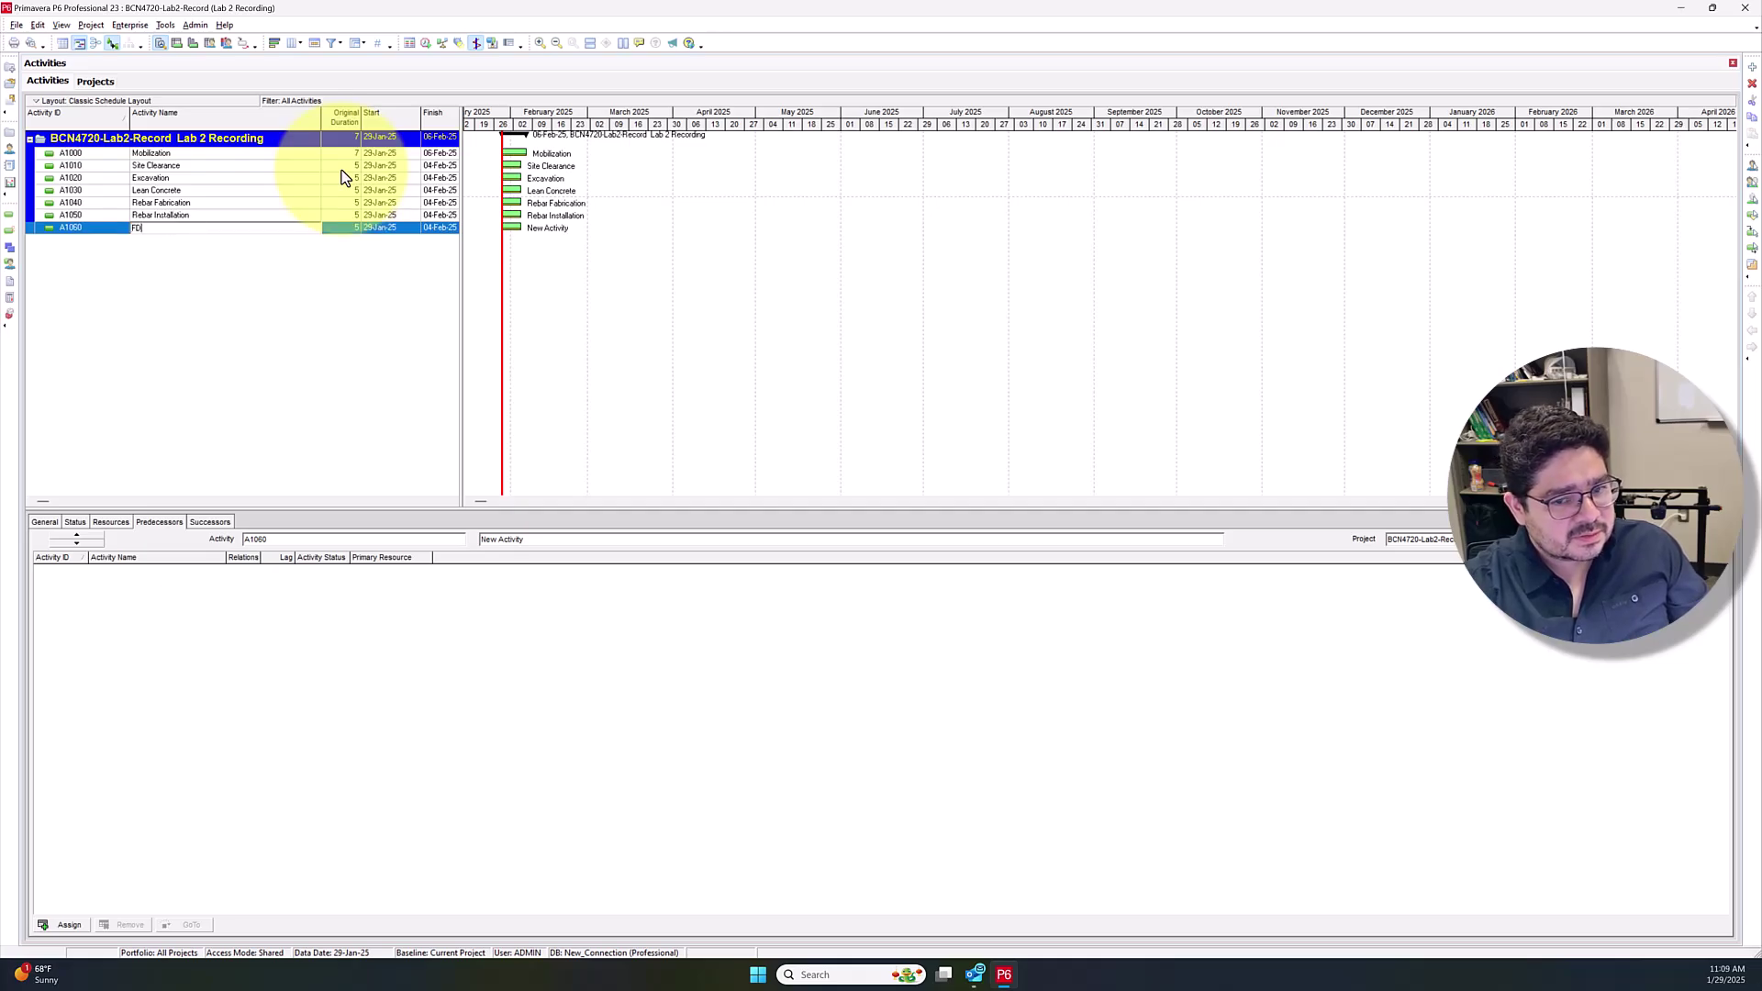
pyautogui.write('rmwork')
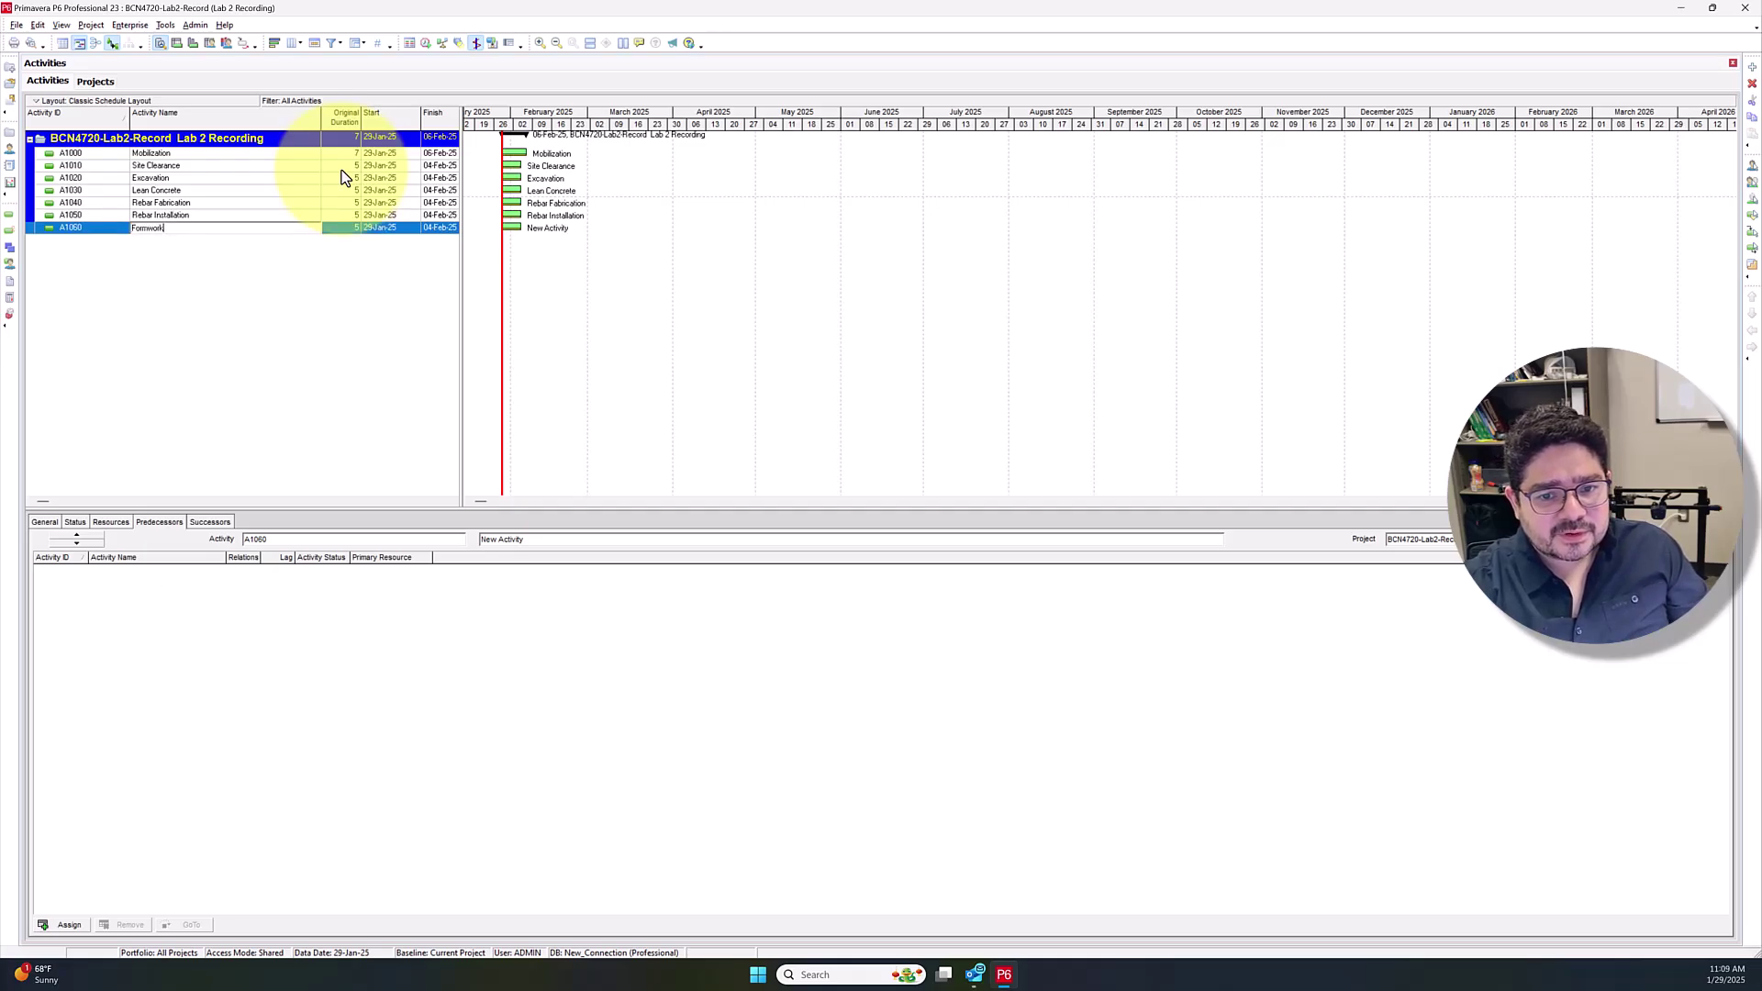
pyautogui.write(' Installation')
pyautogui.press('Return')
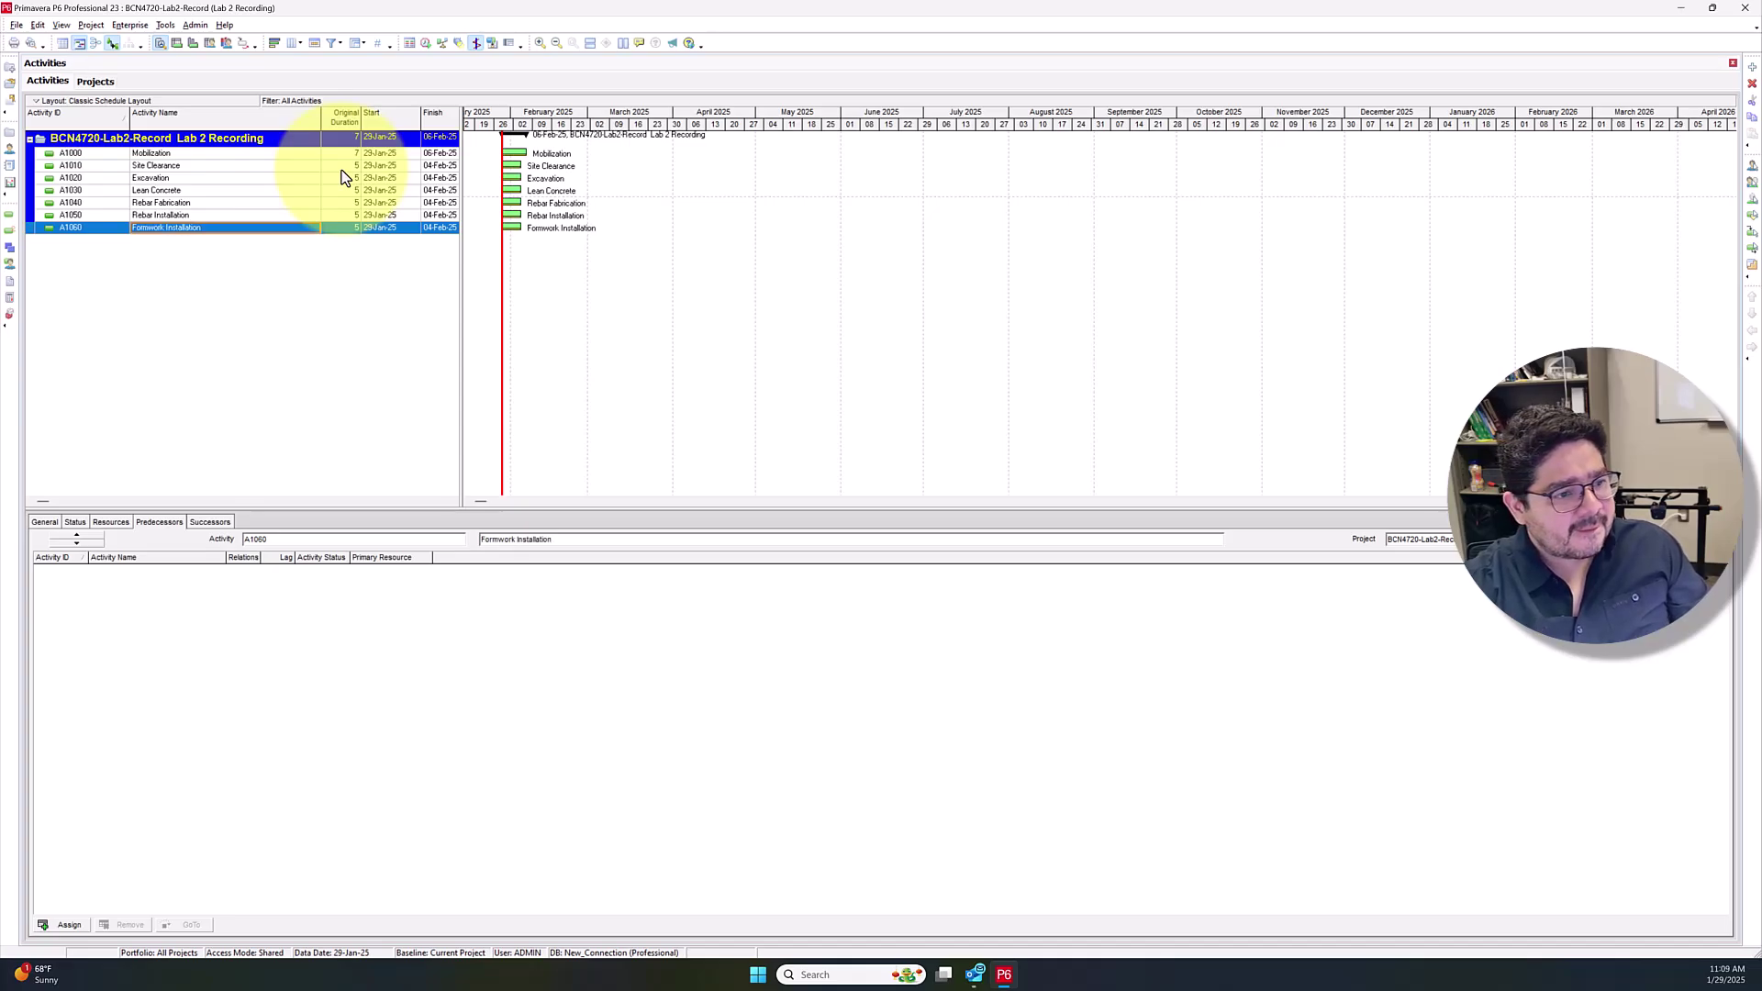
pyautogui.write('C')
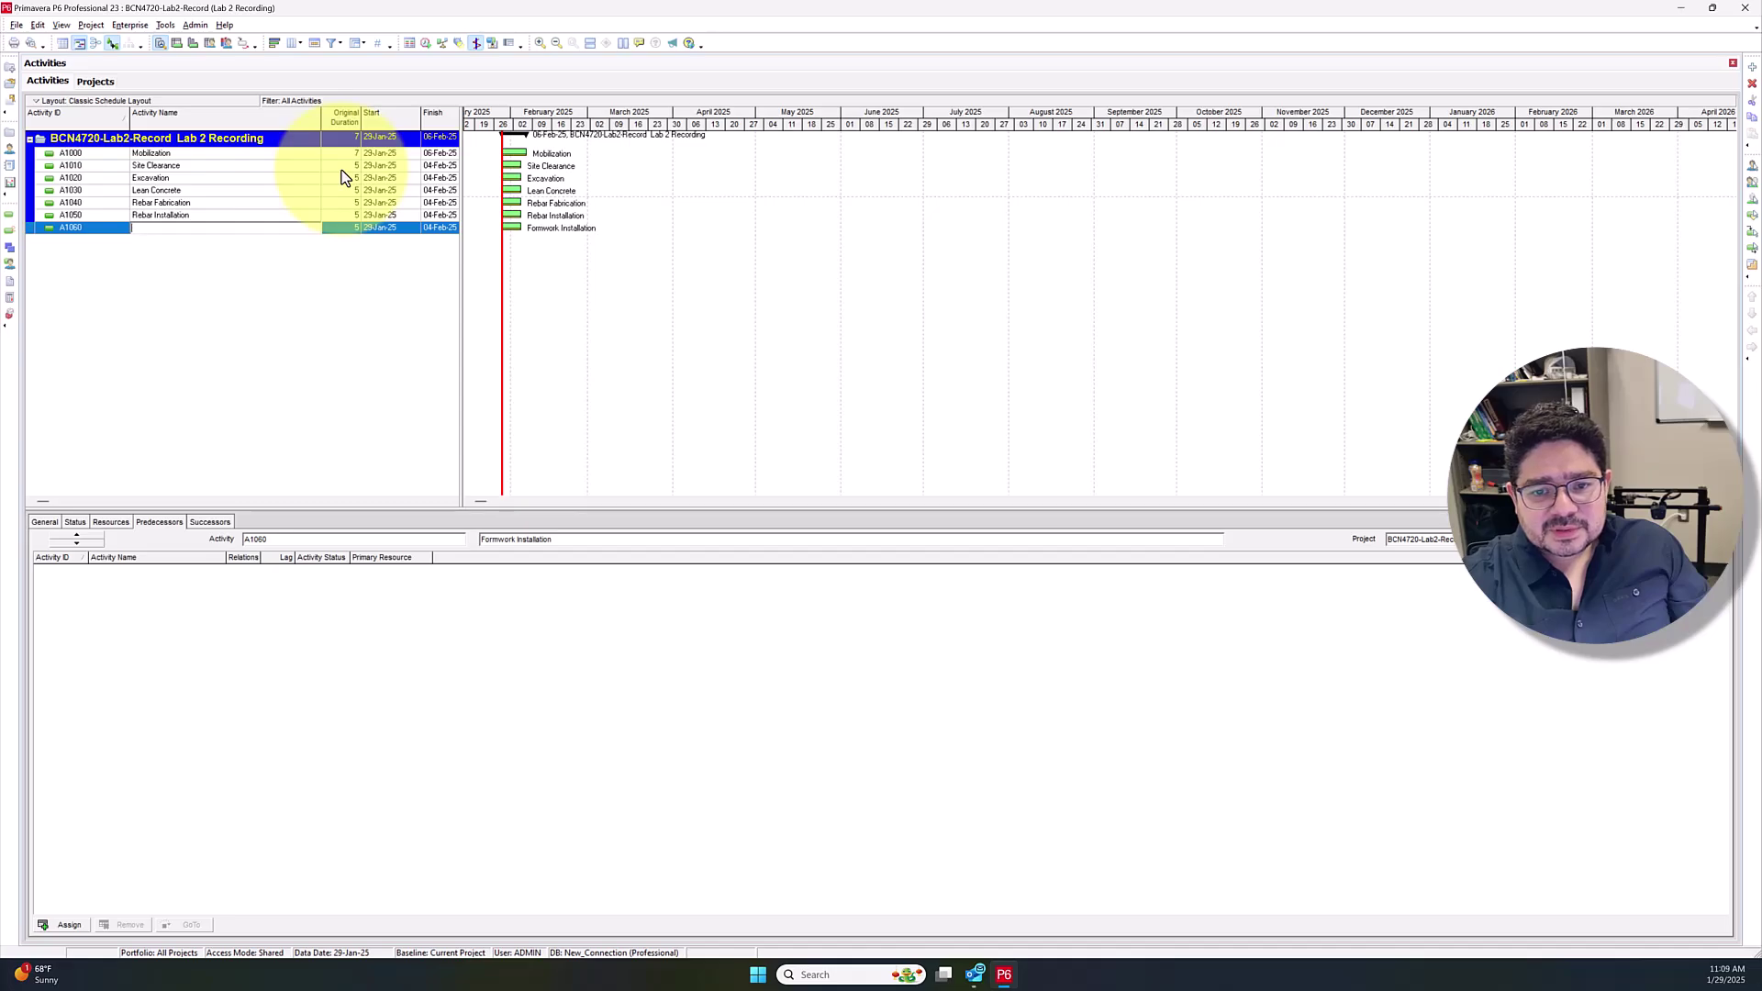
pyautogui.write('work Instalation')
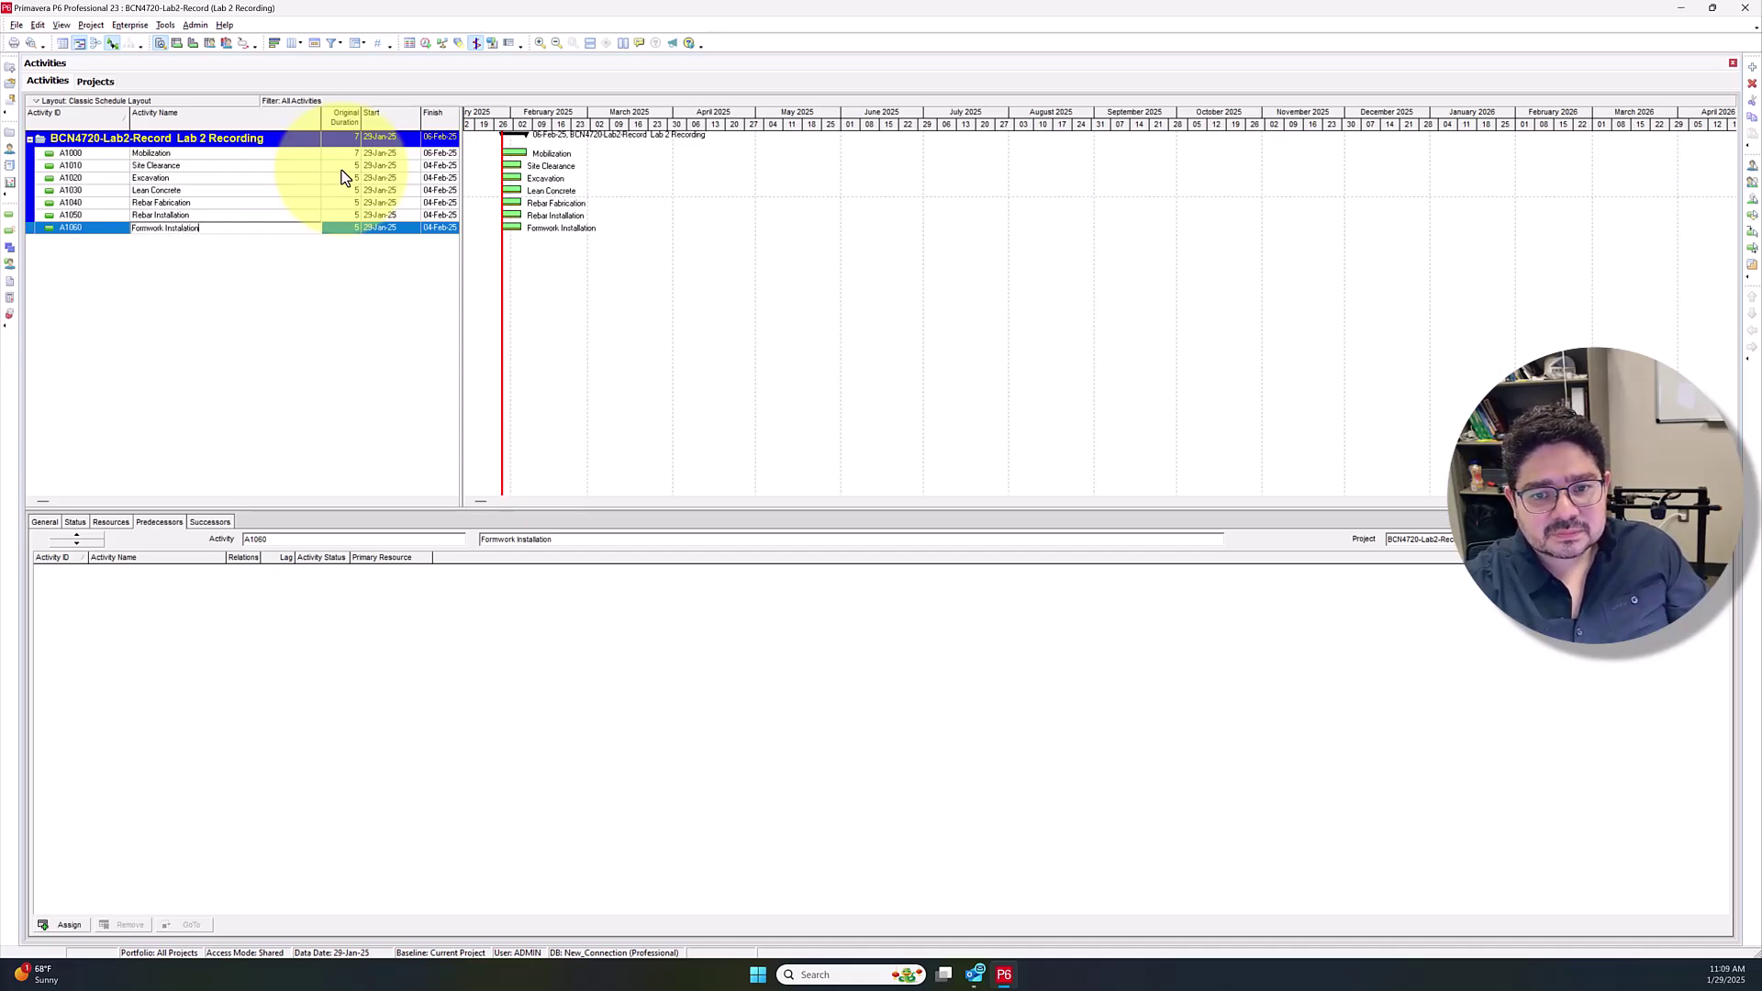
pyautogui.press('Return')
pyautogui.press('Insert')
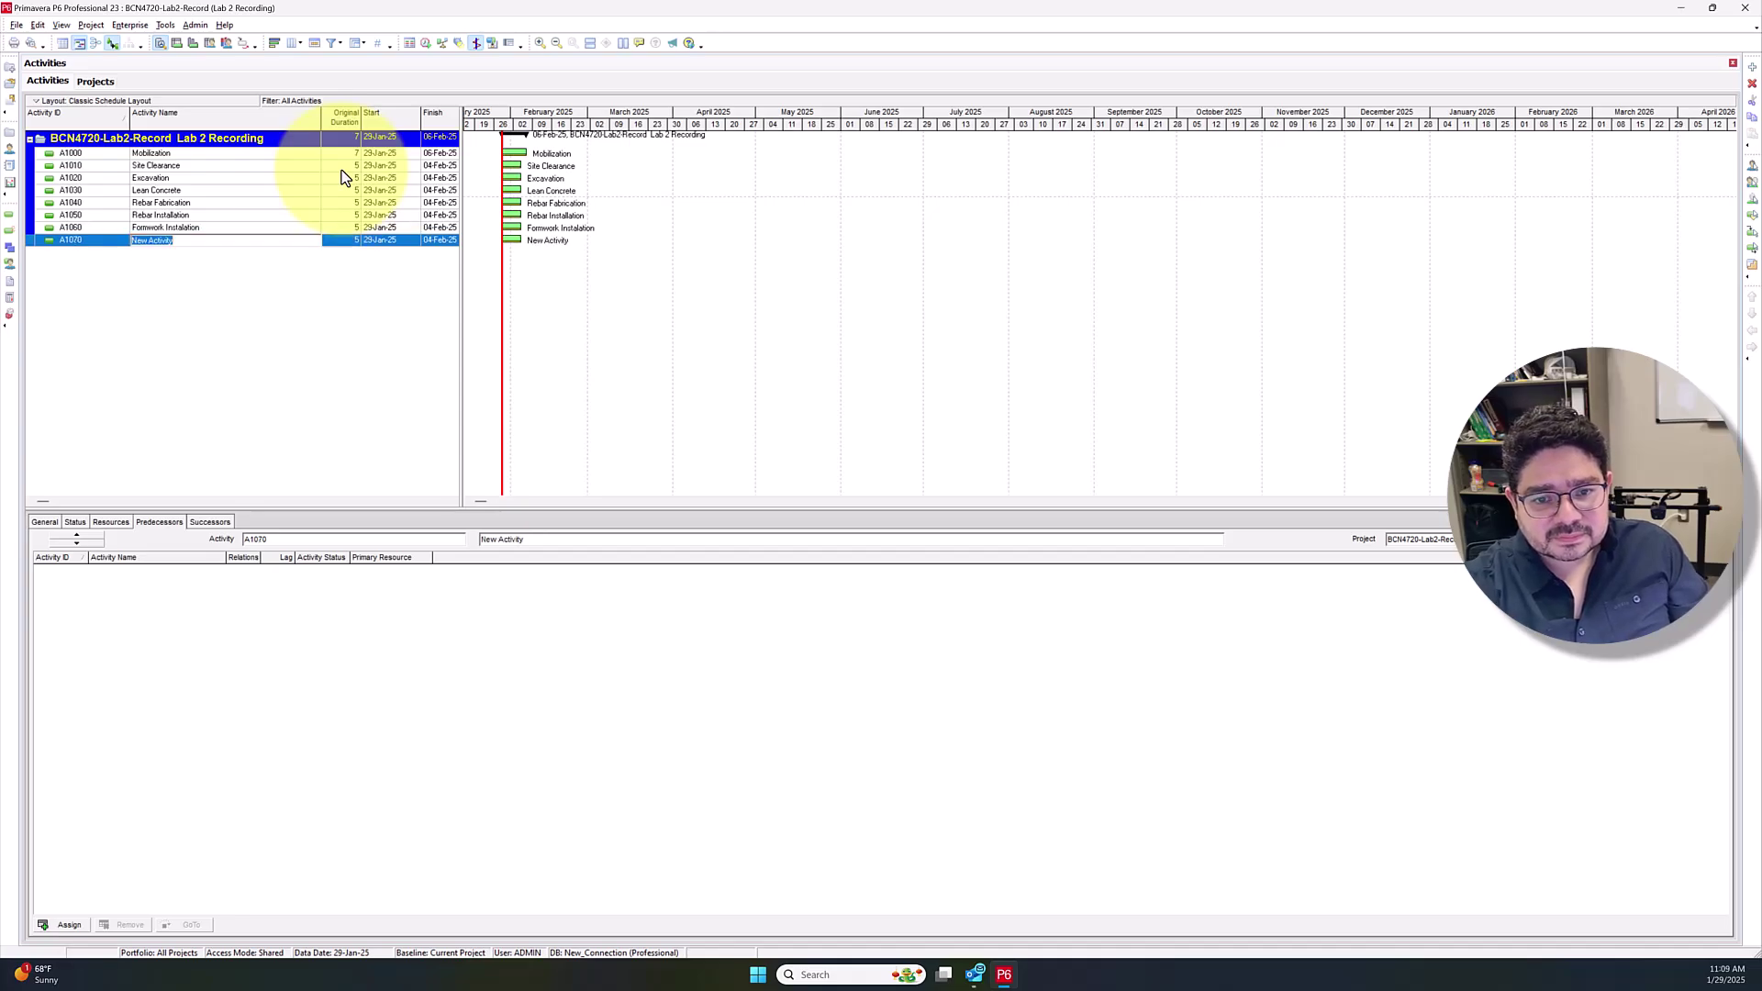
pyautogui.write('C')
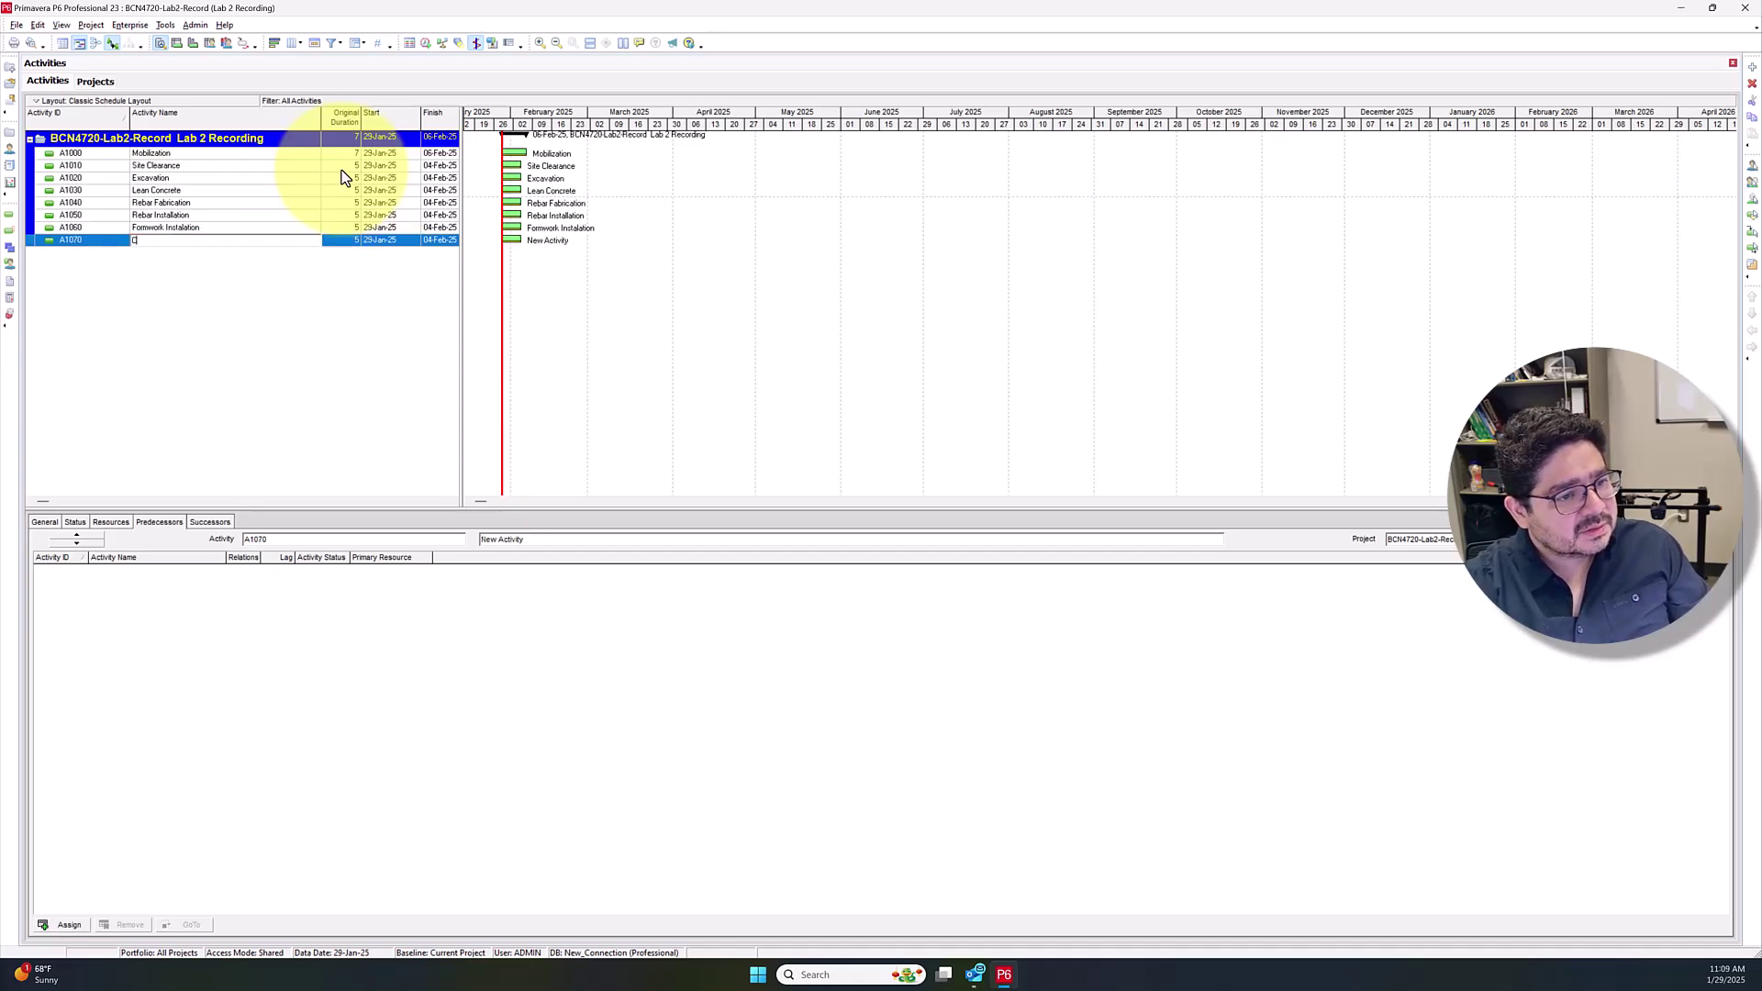
pyautogui.write('oncrete Placement')
pyautogui.press('Return')
# Add Concrete Curing and Backfilling as the final activities, through A1090
pyautogui.press('Insert')
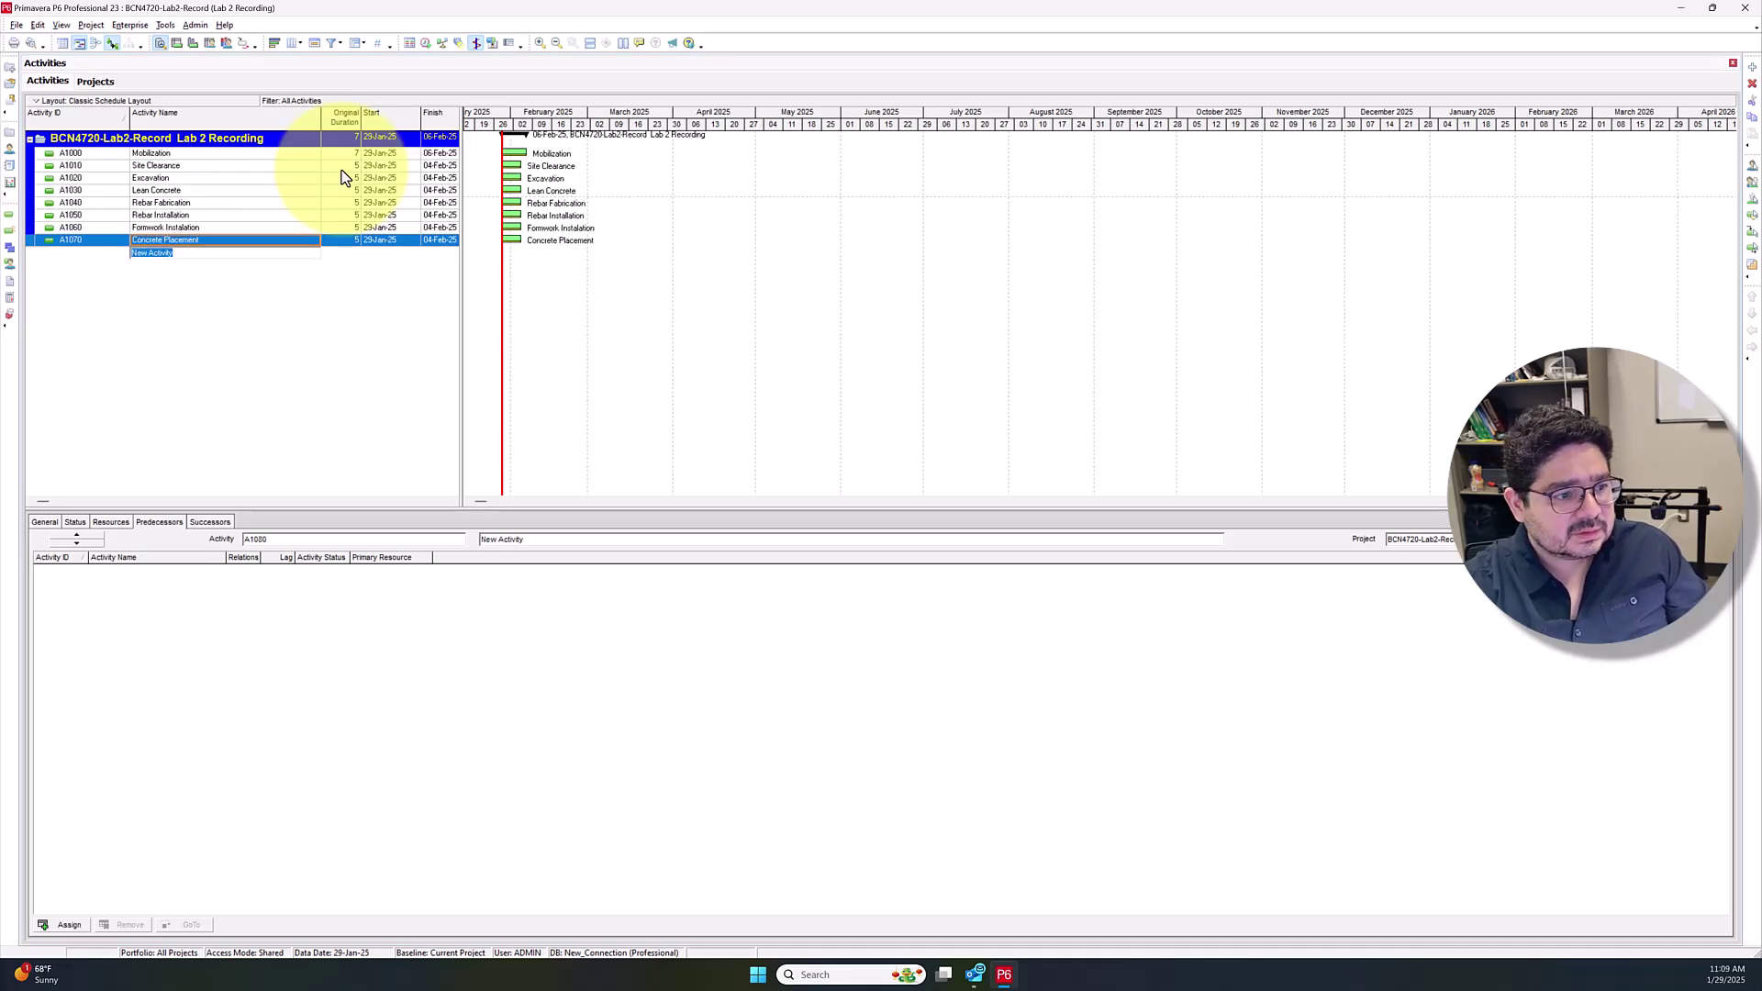
pyautogui.write('Concrete Curing')
pyautogui.press('Return')
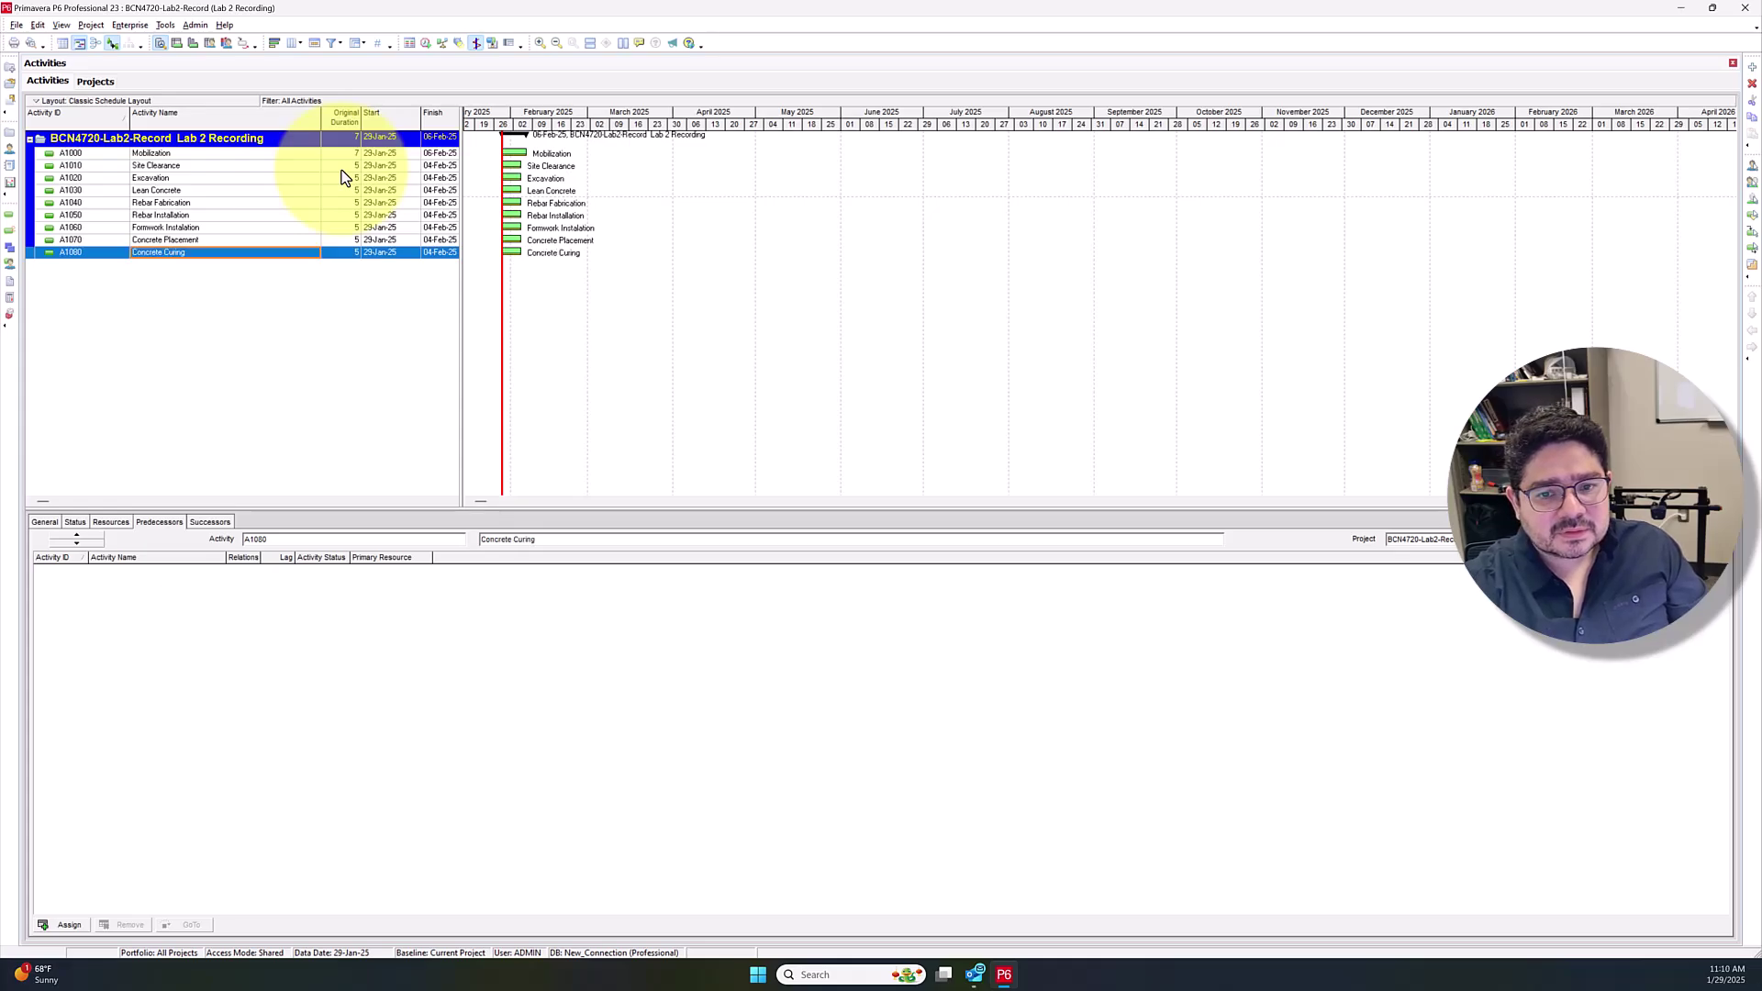
pyautogui.press('Insert')
pyautogui.write('Ba')
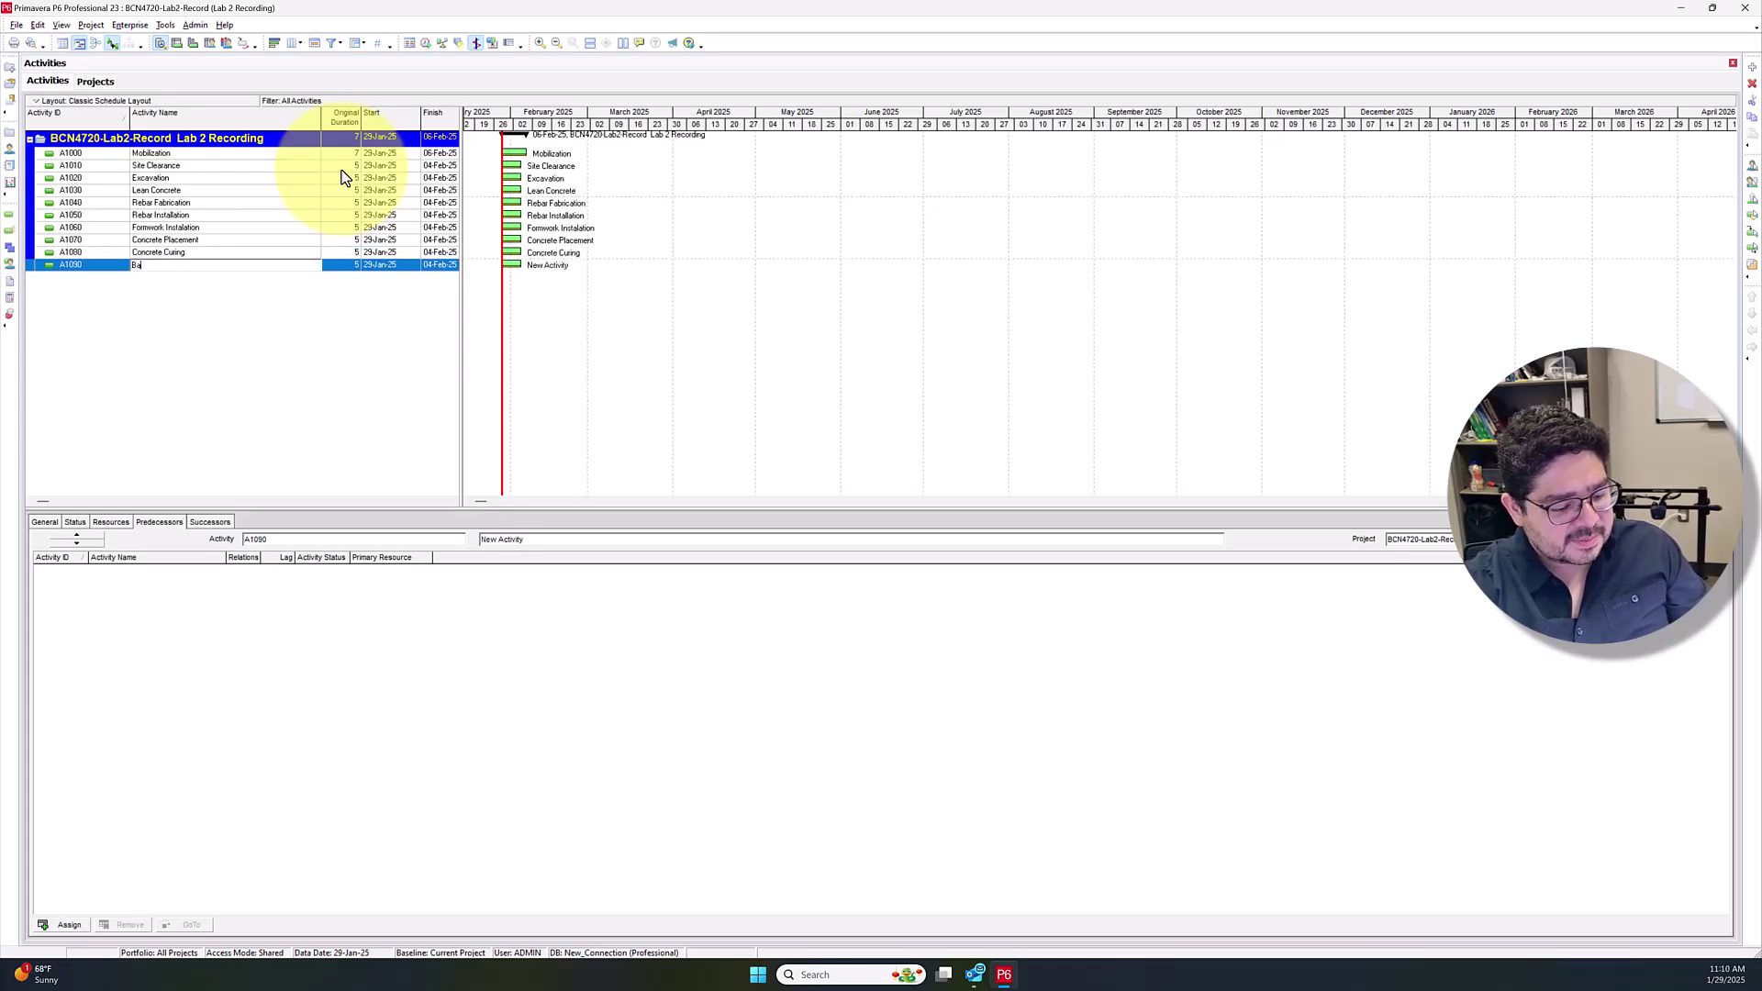
pyautogui.write('ckfilling')
pyautogui.press('Return')
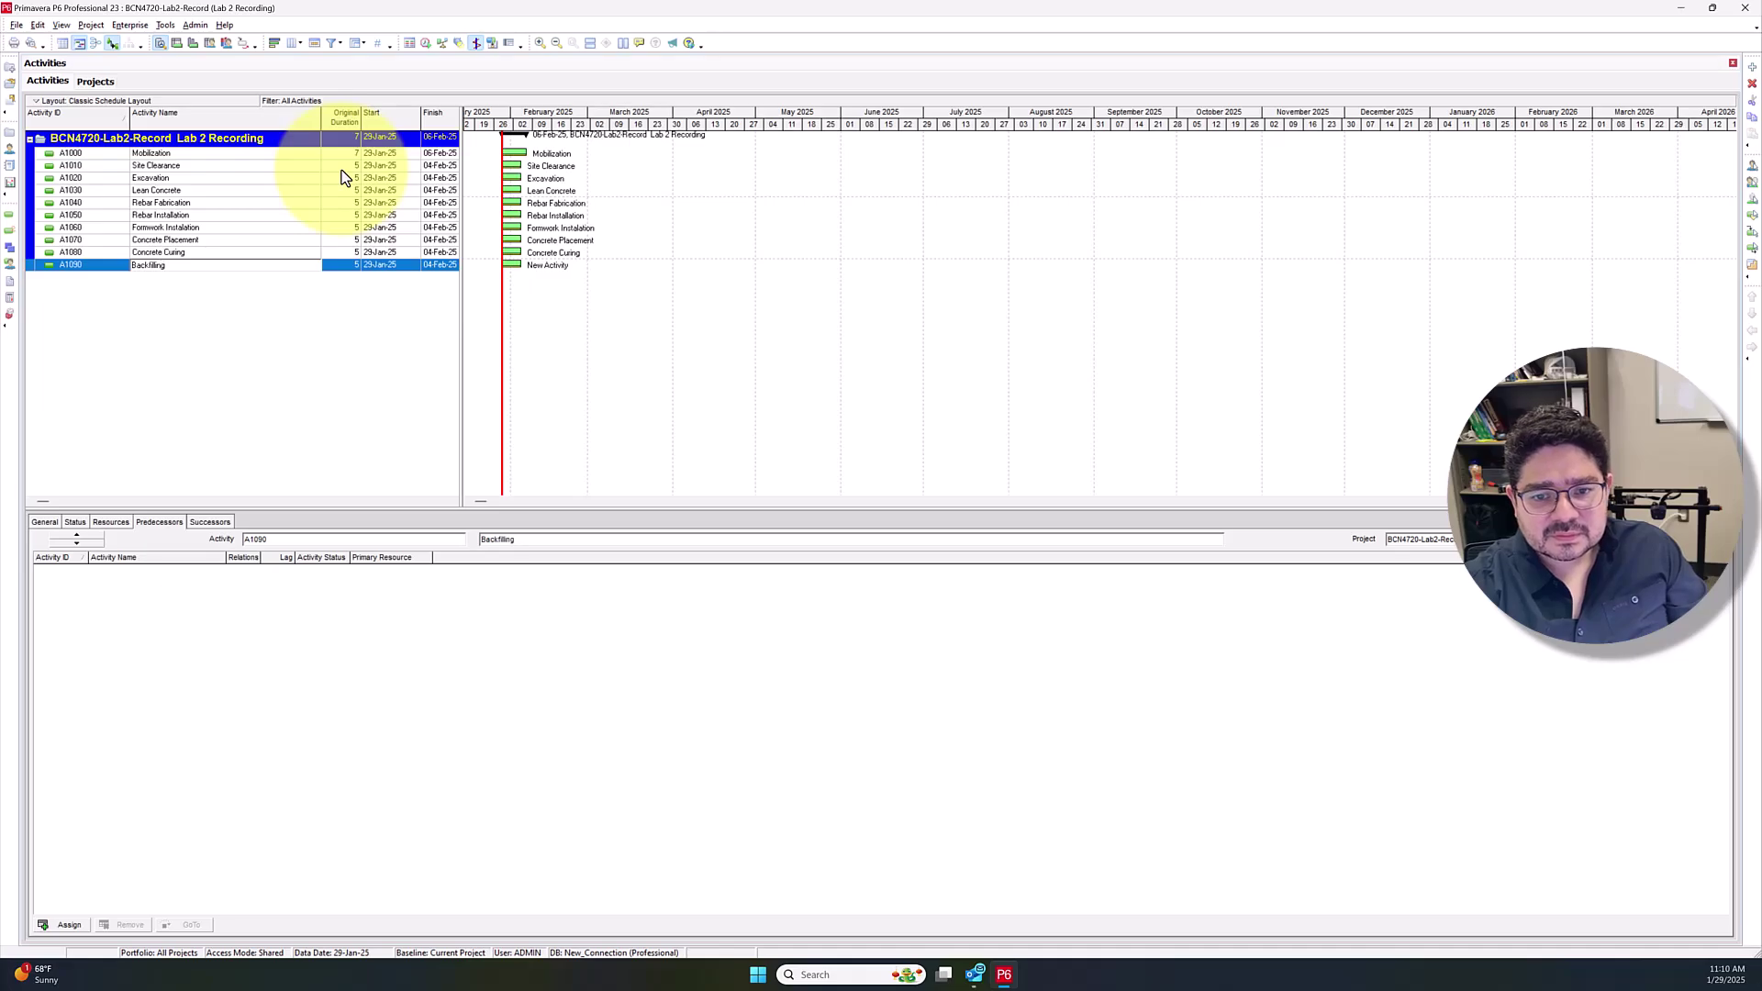
# Set Excavation's original duration to 23 days, so it finishes 28-Feb-25
pyautogui.click(341, 167)
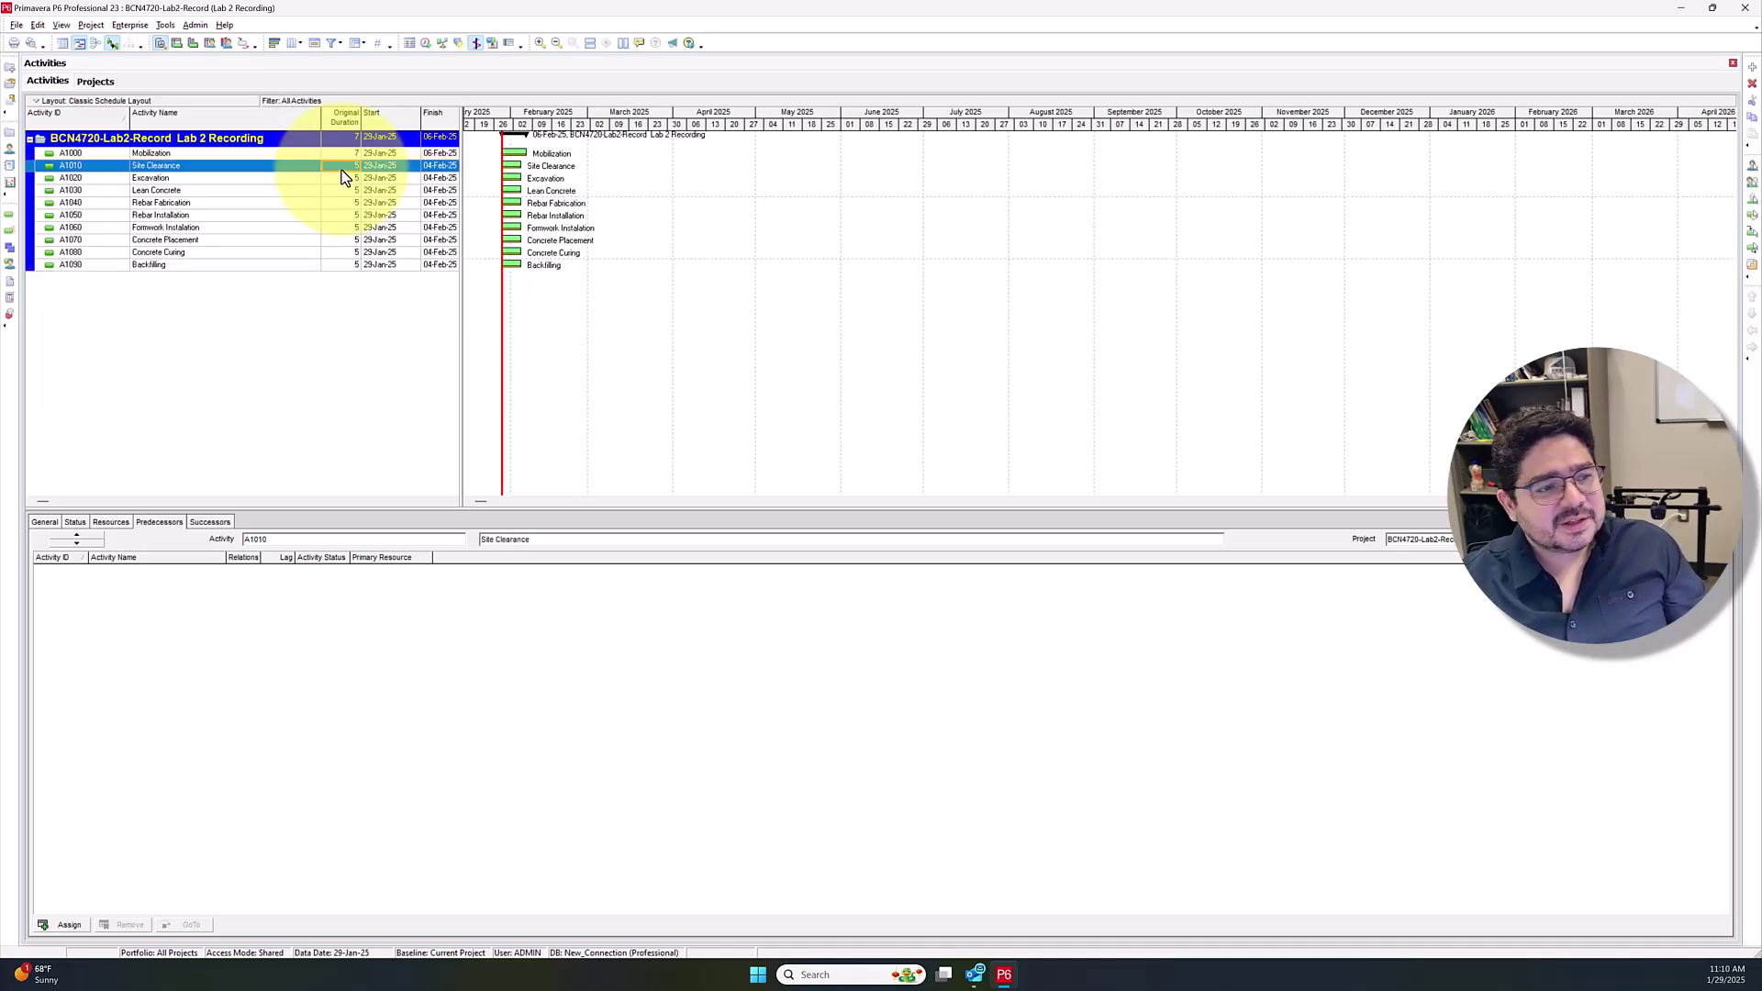
pyautogui.press('Down')
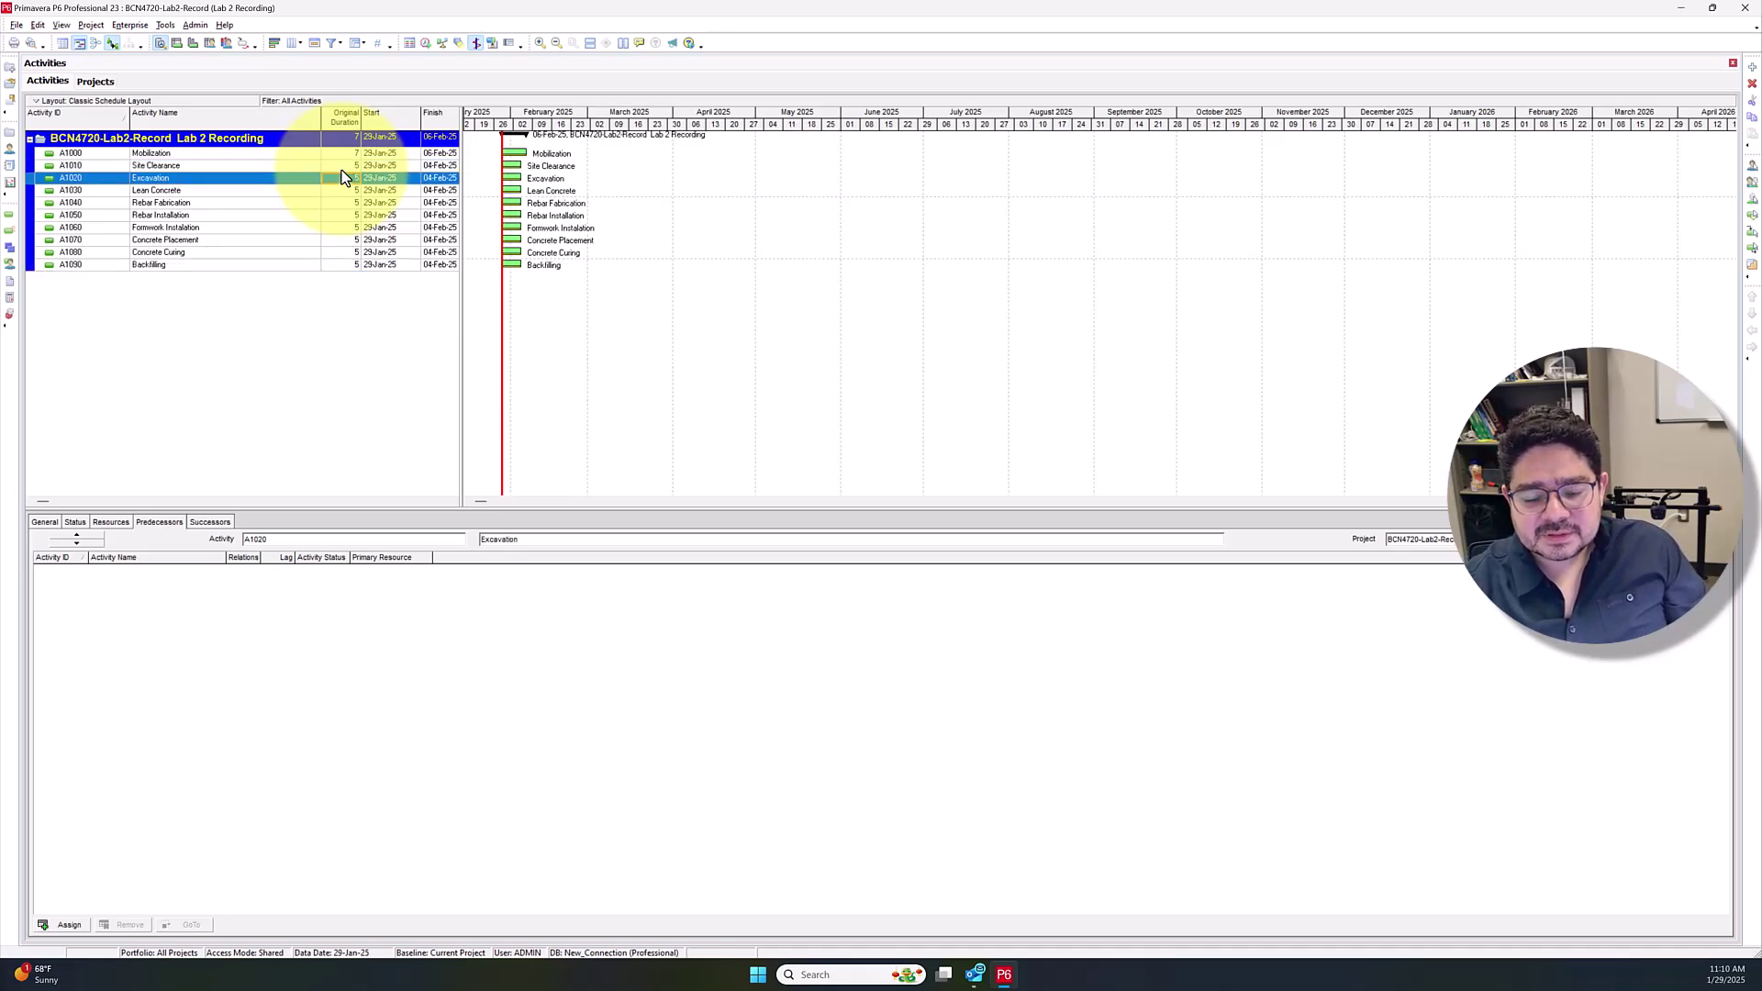
pyautogui.write('23')
pyautogui.press('Return')
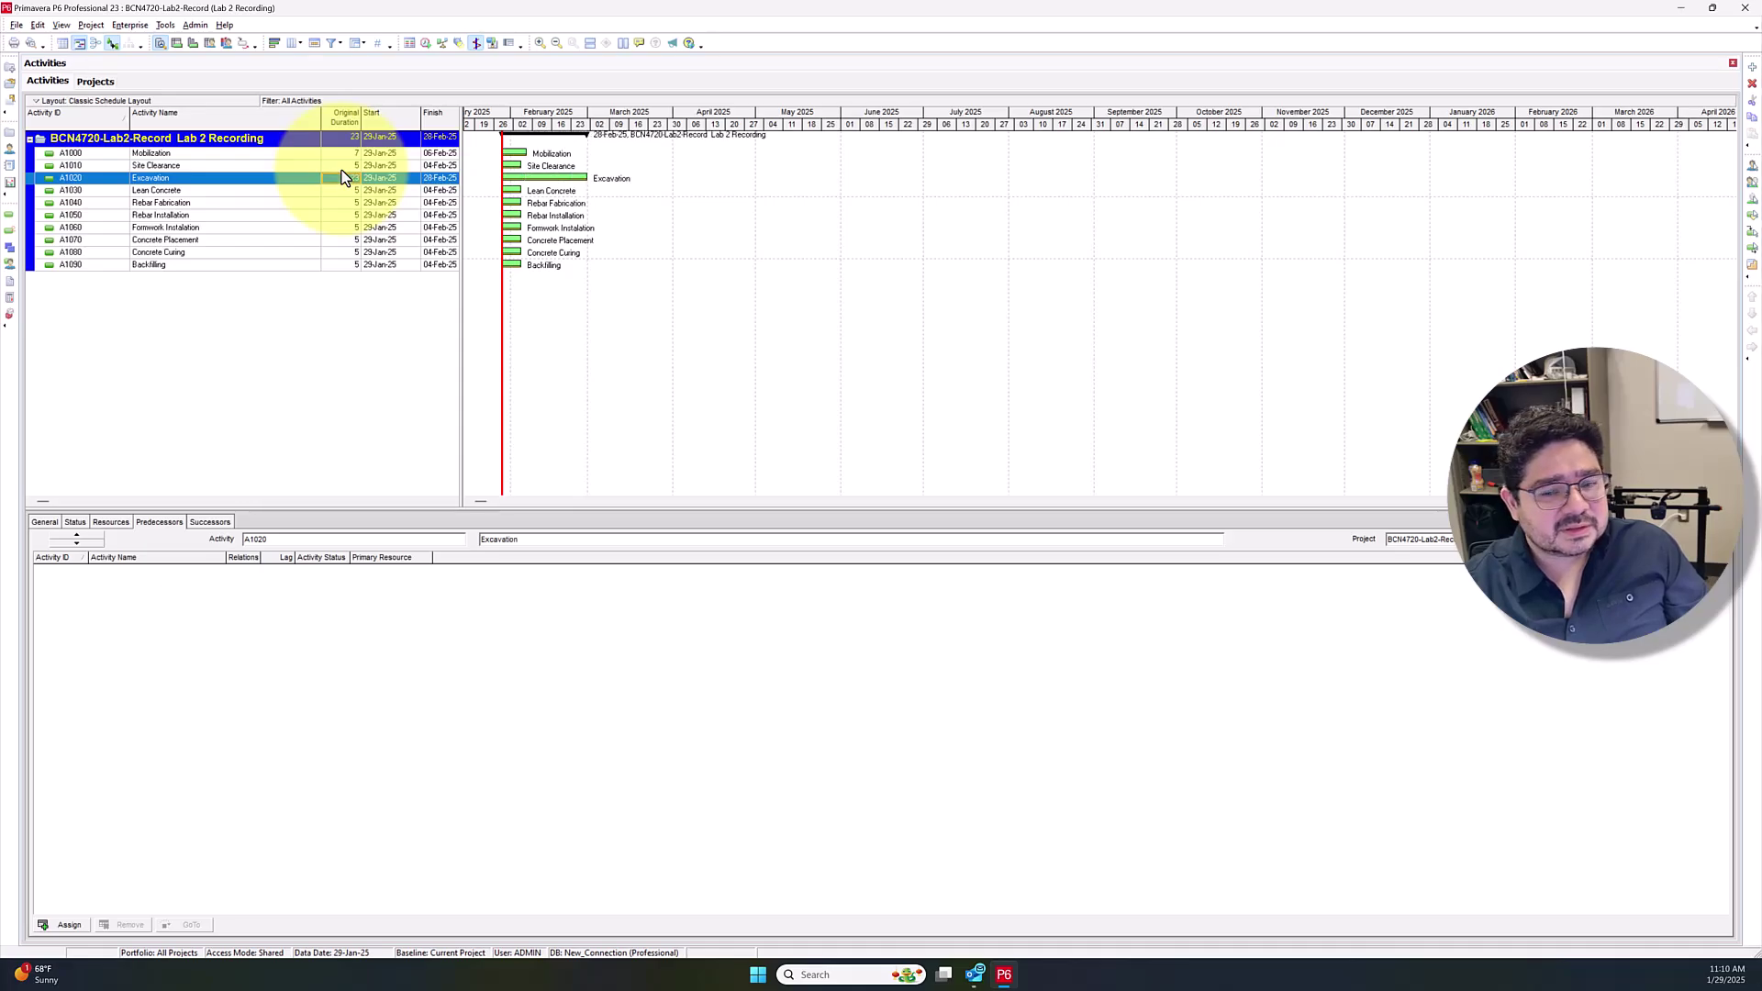
# Set original durations of 20 days for Rebar Fabrication and 15 days for Rebar Installation
pyautogui.press('Down')
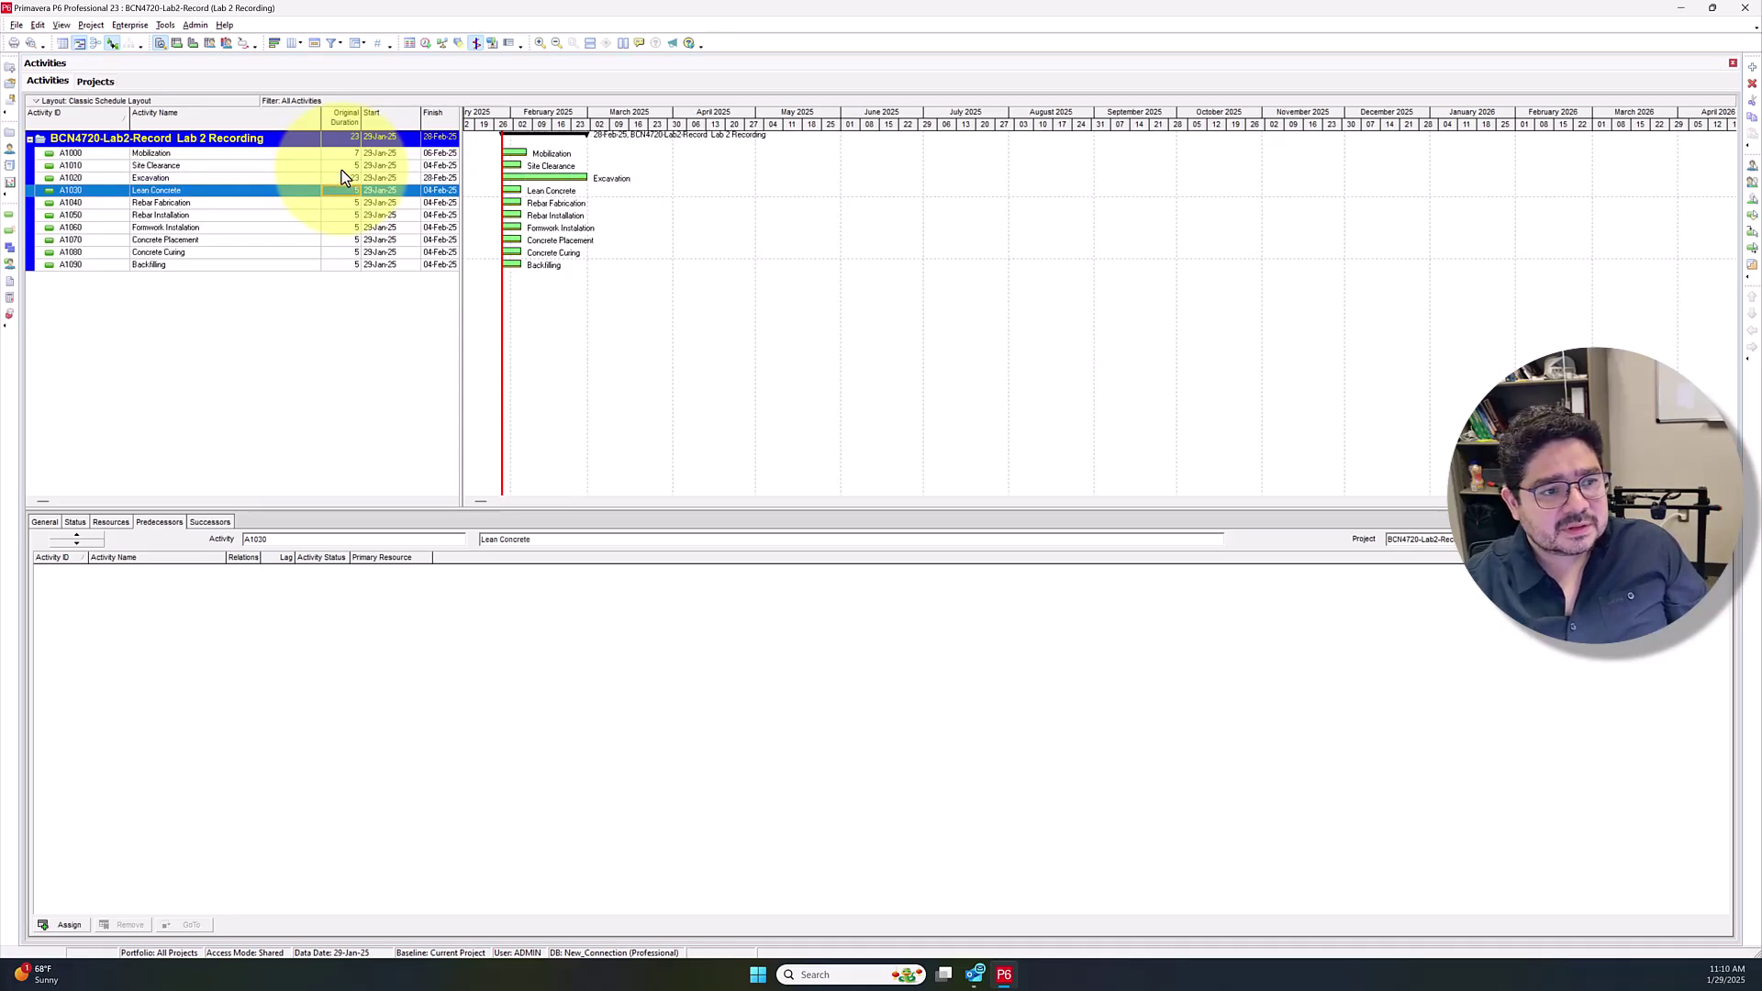
pyautogui.press('Down')
pyautogui.write('20')
pyautogui.press('Return')
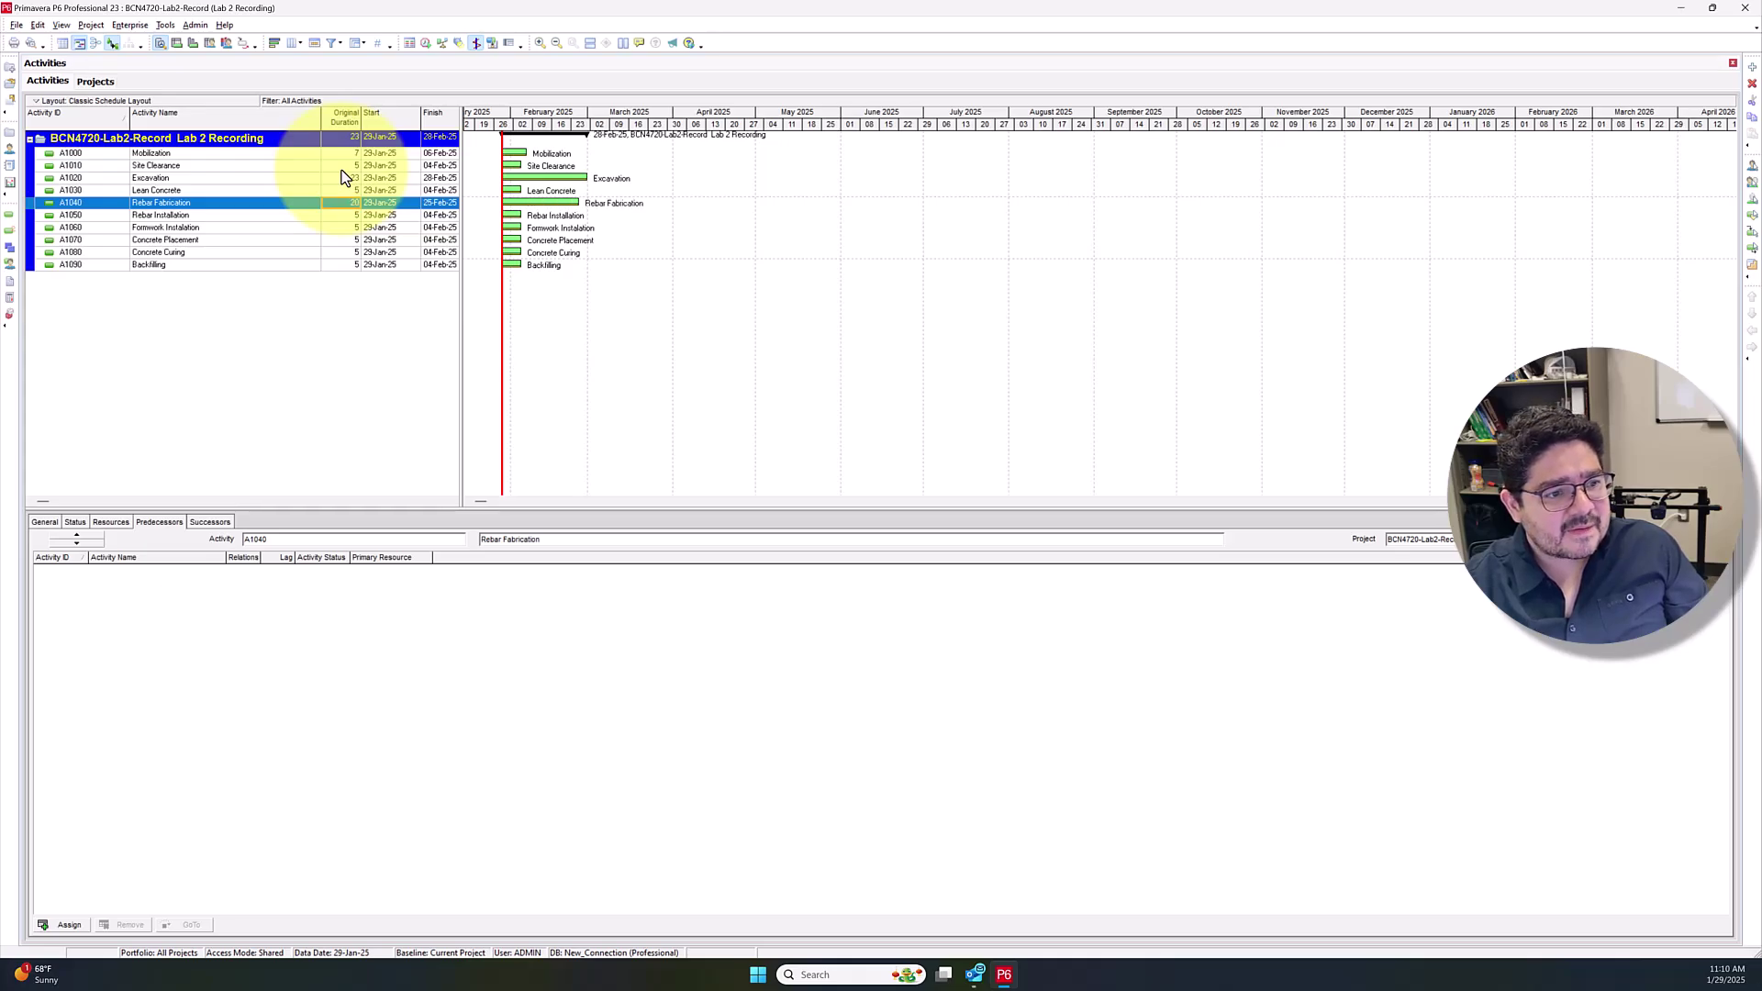
pyautogui.press('Down')
pyautogui.write('15')
pyautogui.press('Return')
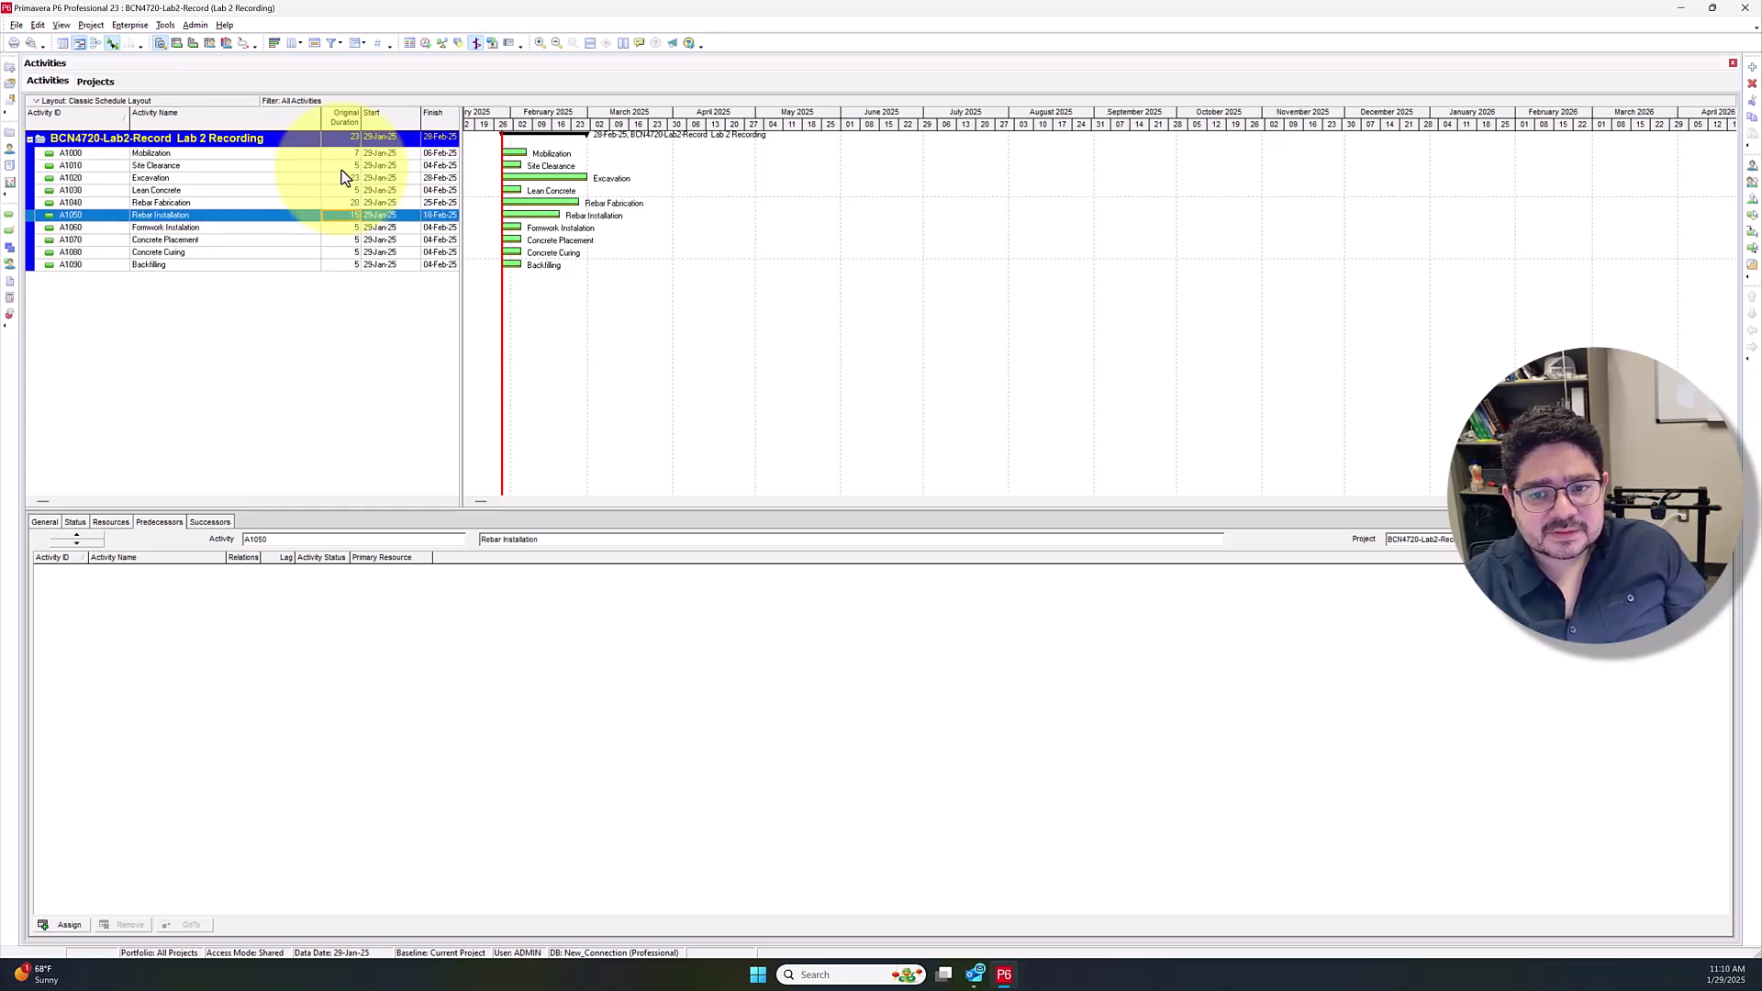
# Set durations of 7 days for Formwork, 10 for Concrete Placement and 3 for Concrete Curing
pyautogui.press('Down')
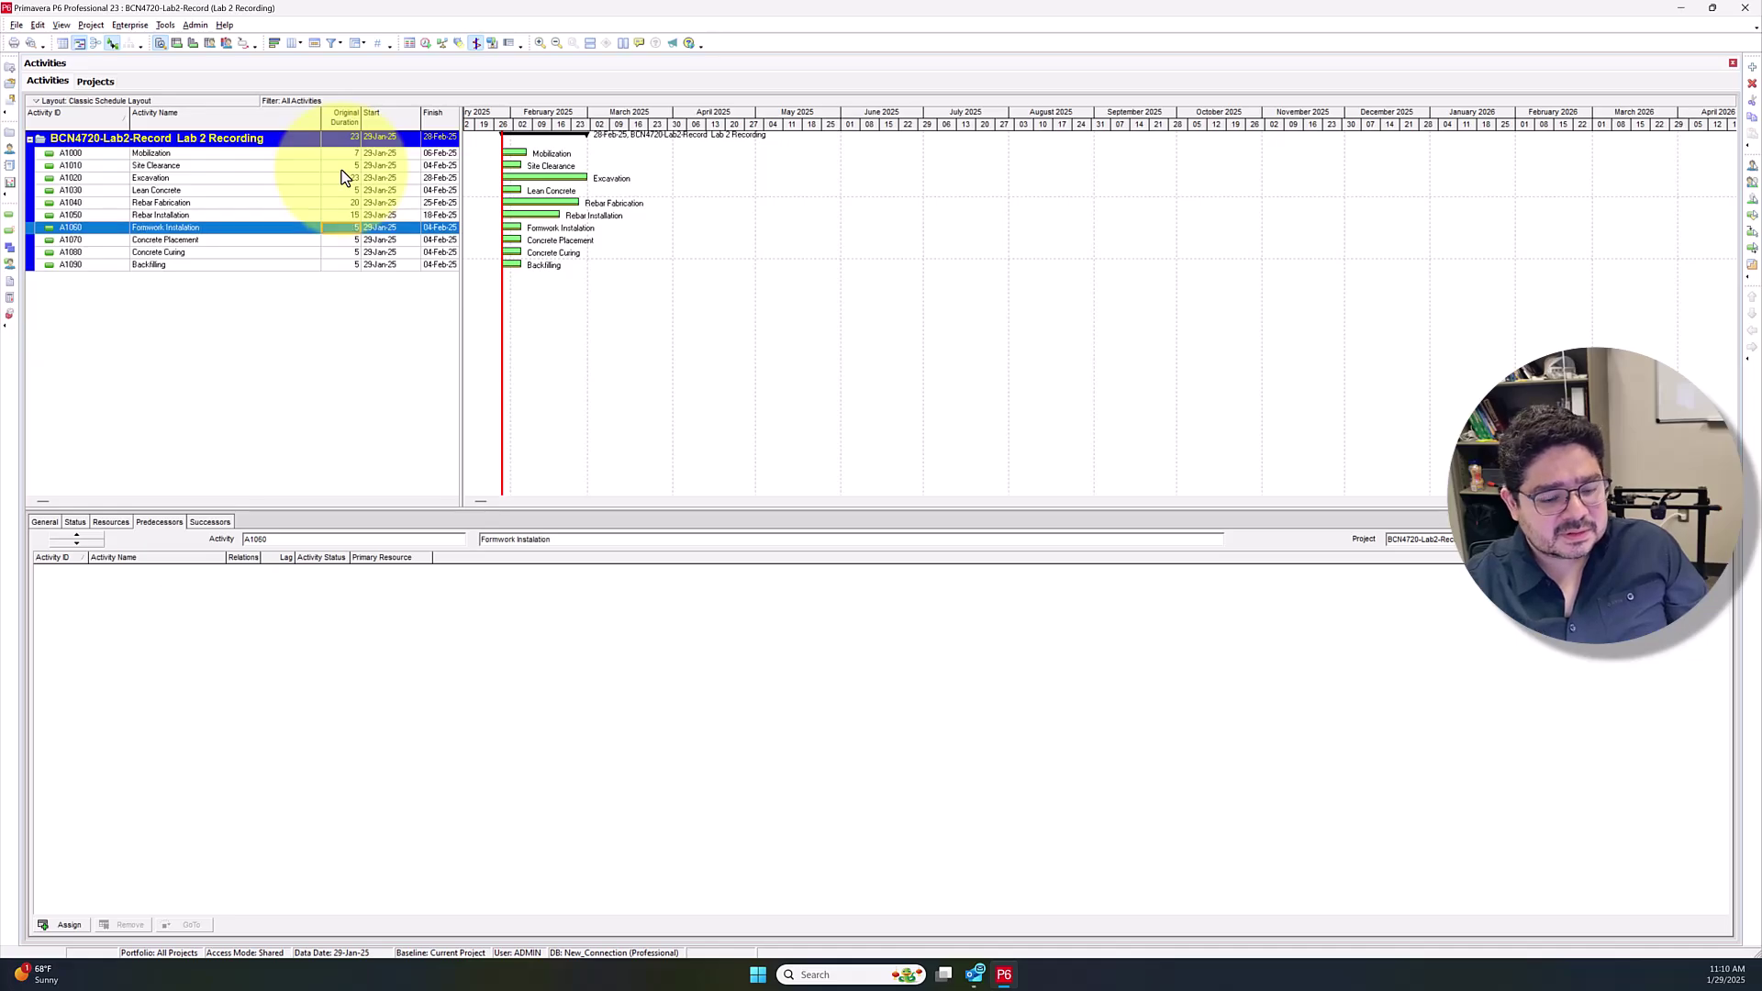
pyautogui.write('7')
pyautogui.press('Return')
pyautogui.press('Down')
pyautogui.write('10')
pyautogui.press('Return')
pyautogui.press('Down')
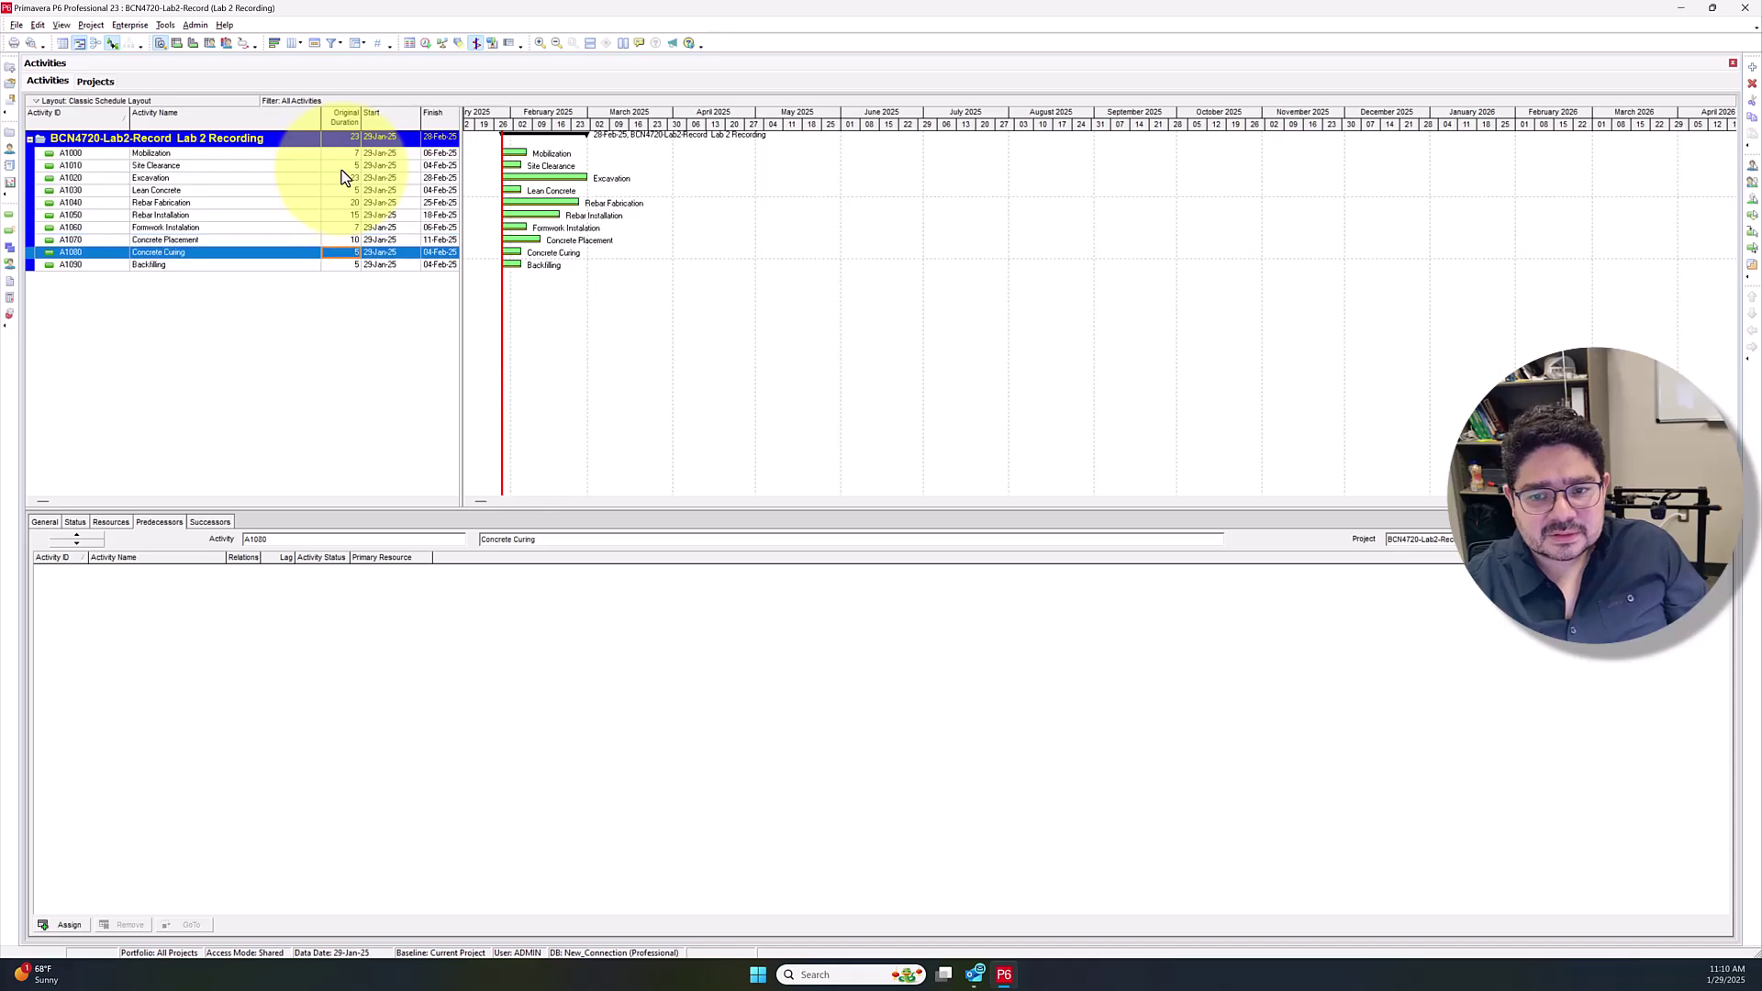
pyautogui.write('3')
pyautogui.press('Return')
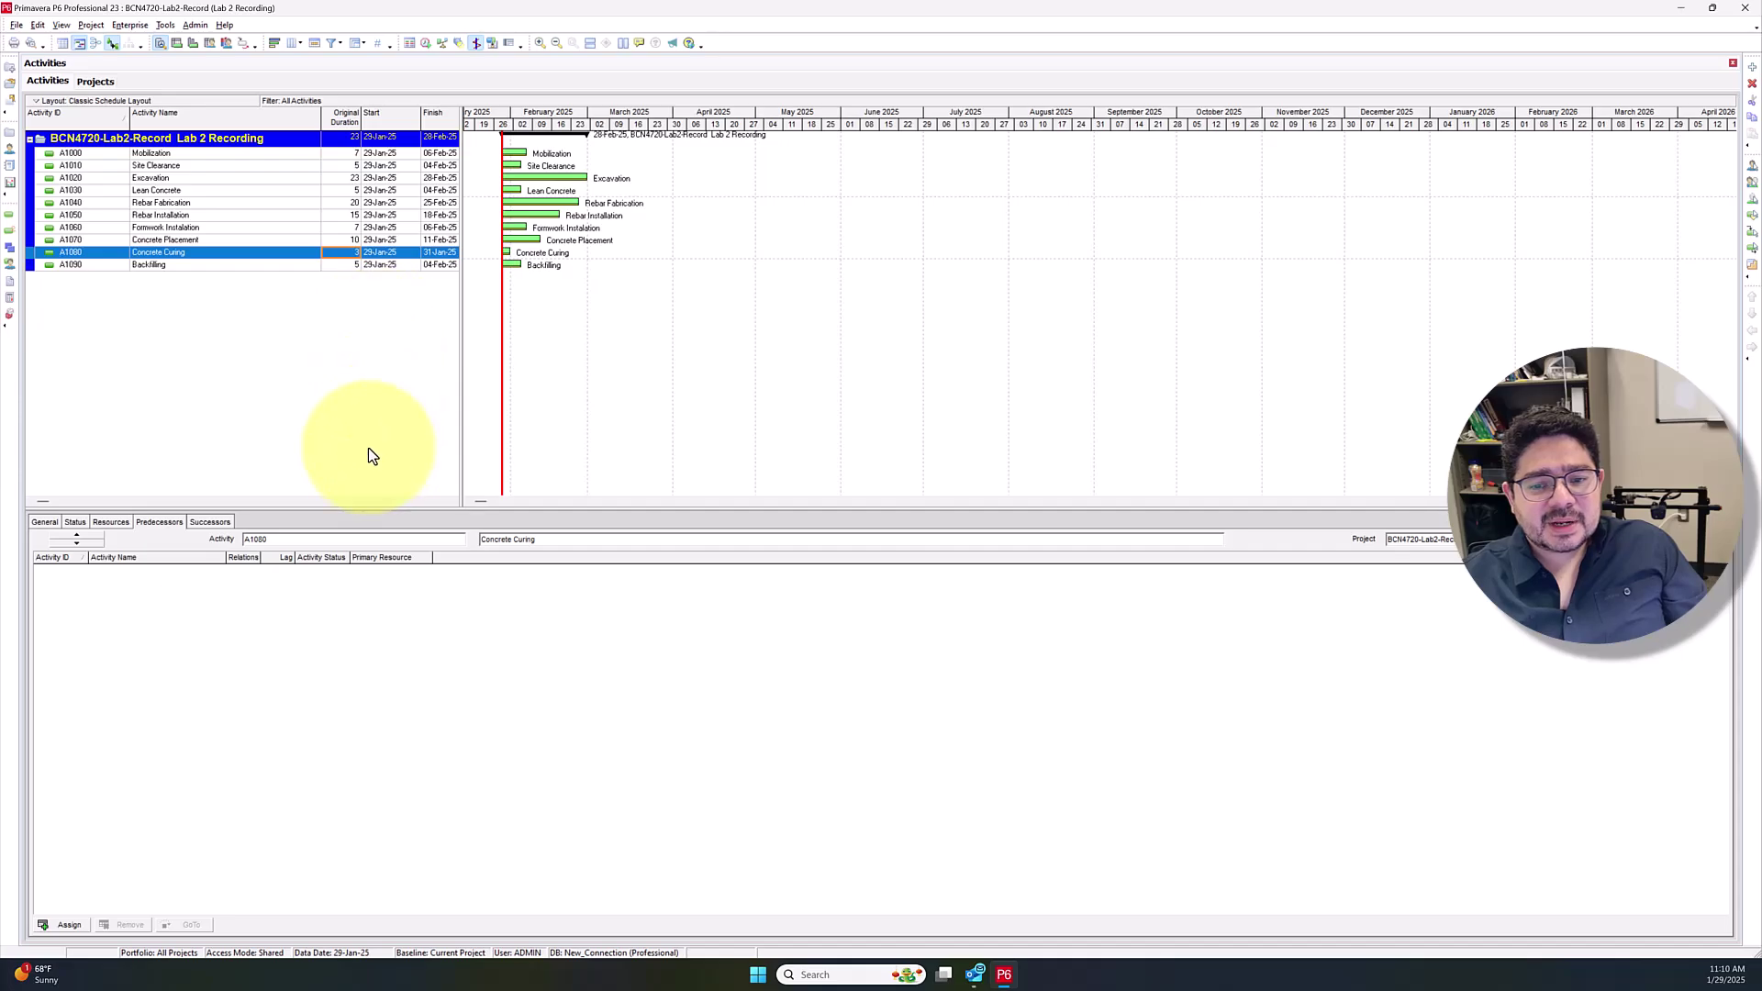
# Drag the splitter to show the Actual Start/Finish columns, then select A1020 Excavation
pyautogui.moveTo(461, 338); pyautogui.dragTo(587, 332)
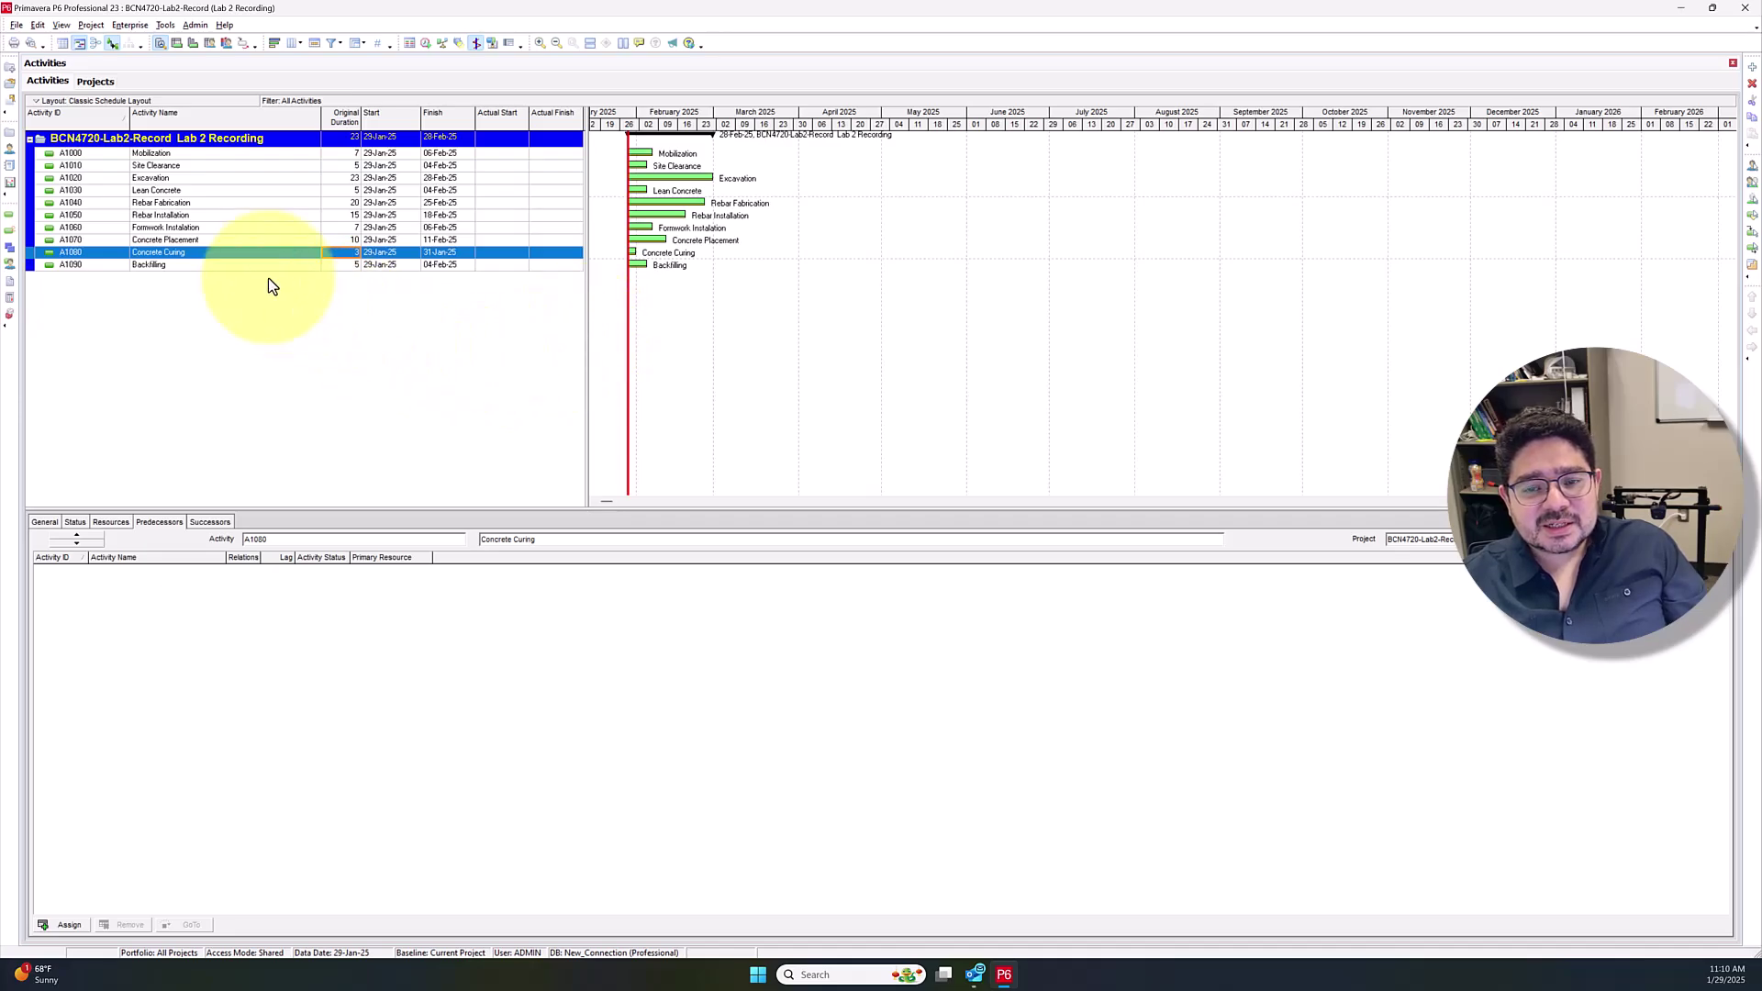
pyautogui.click(218, 167)
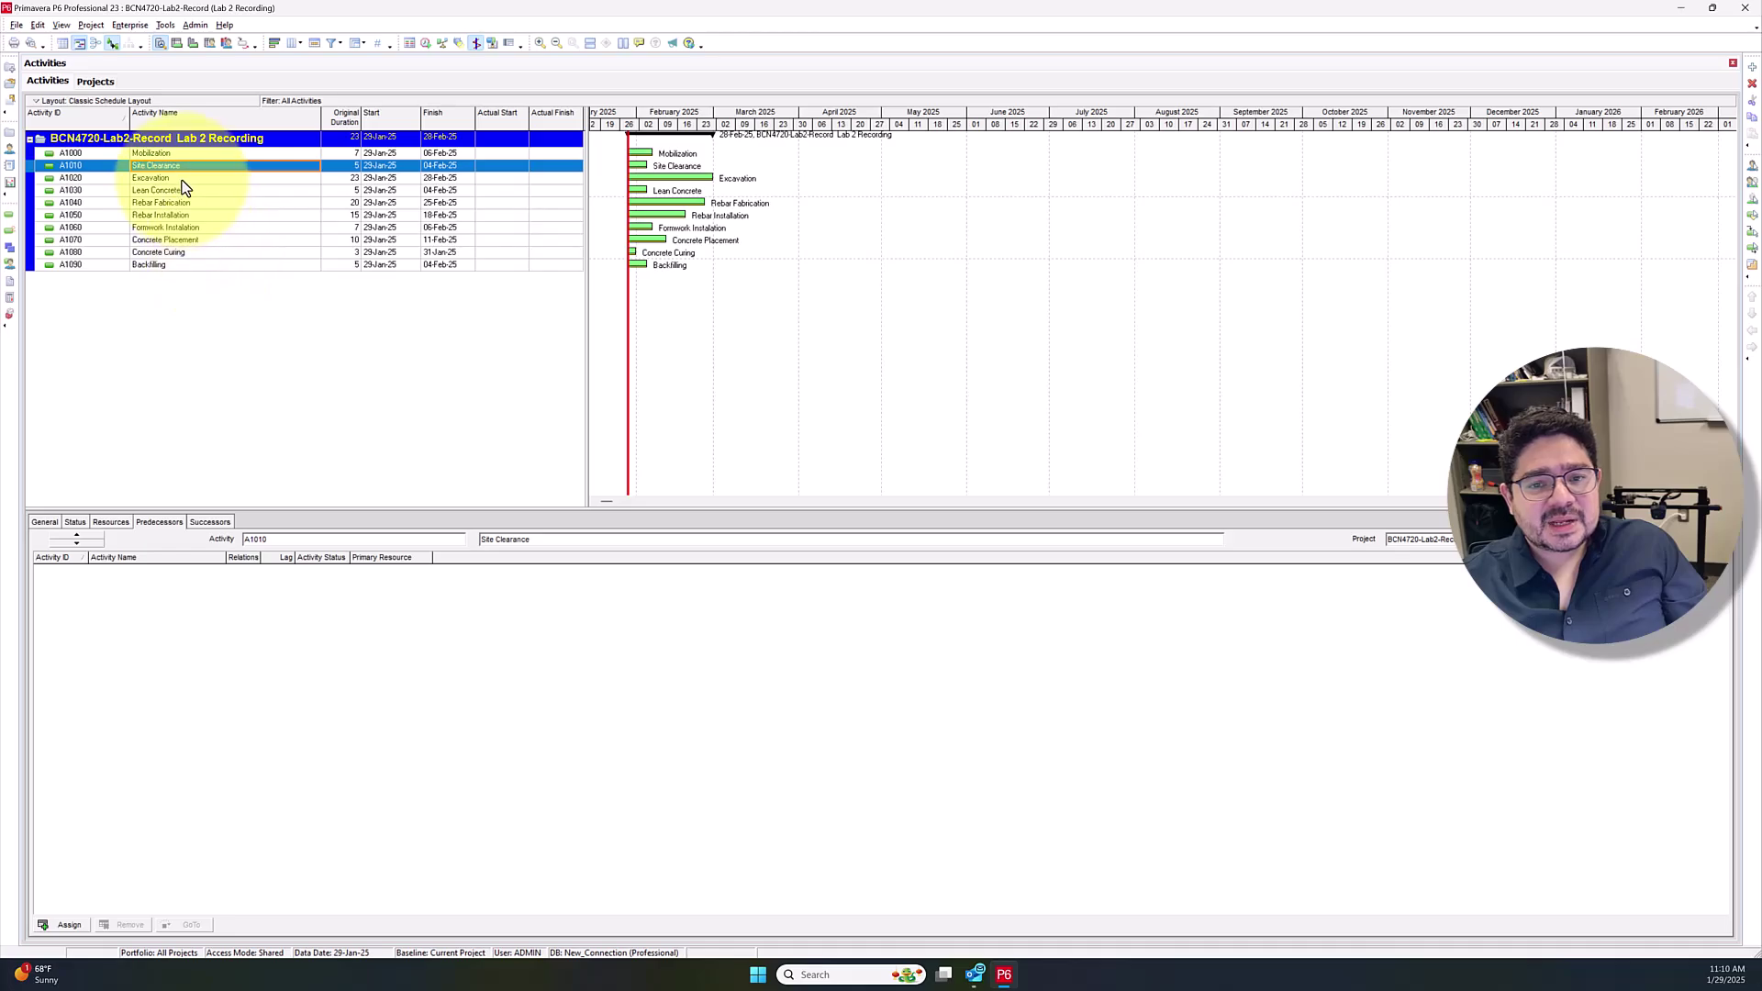
pyautogui.click(179, 178)
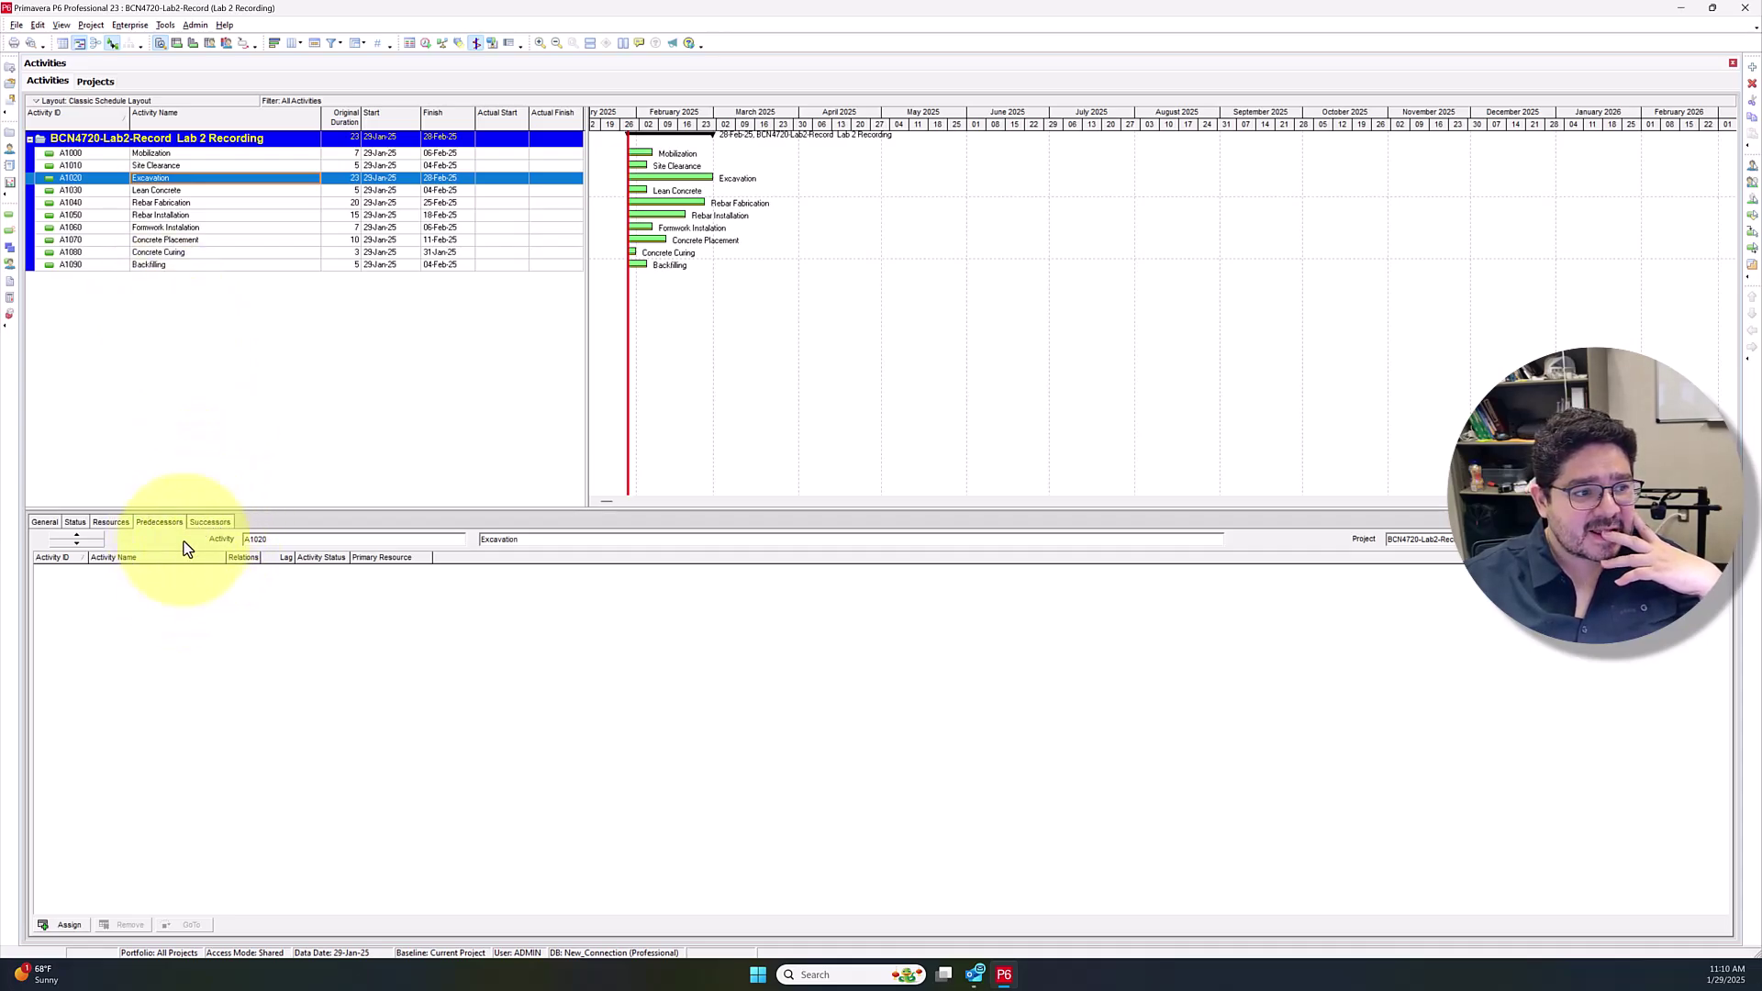
# Assign A1000 Mobilization and A1010 Site Clearance as Excavation's predecessors
pyautogui.click(55, 925)
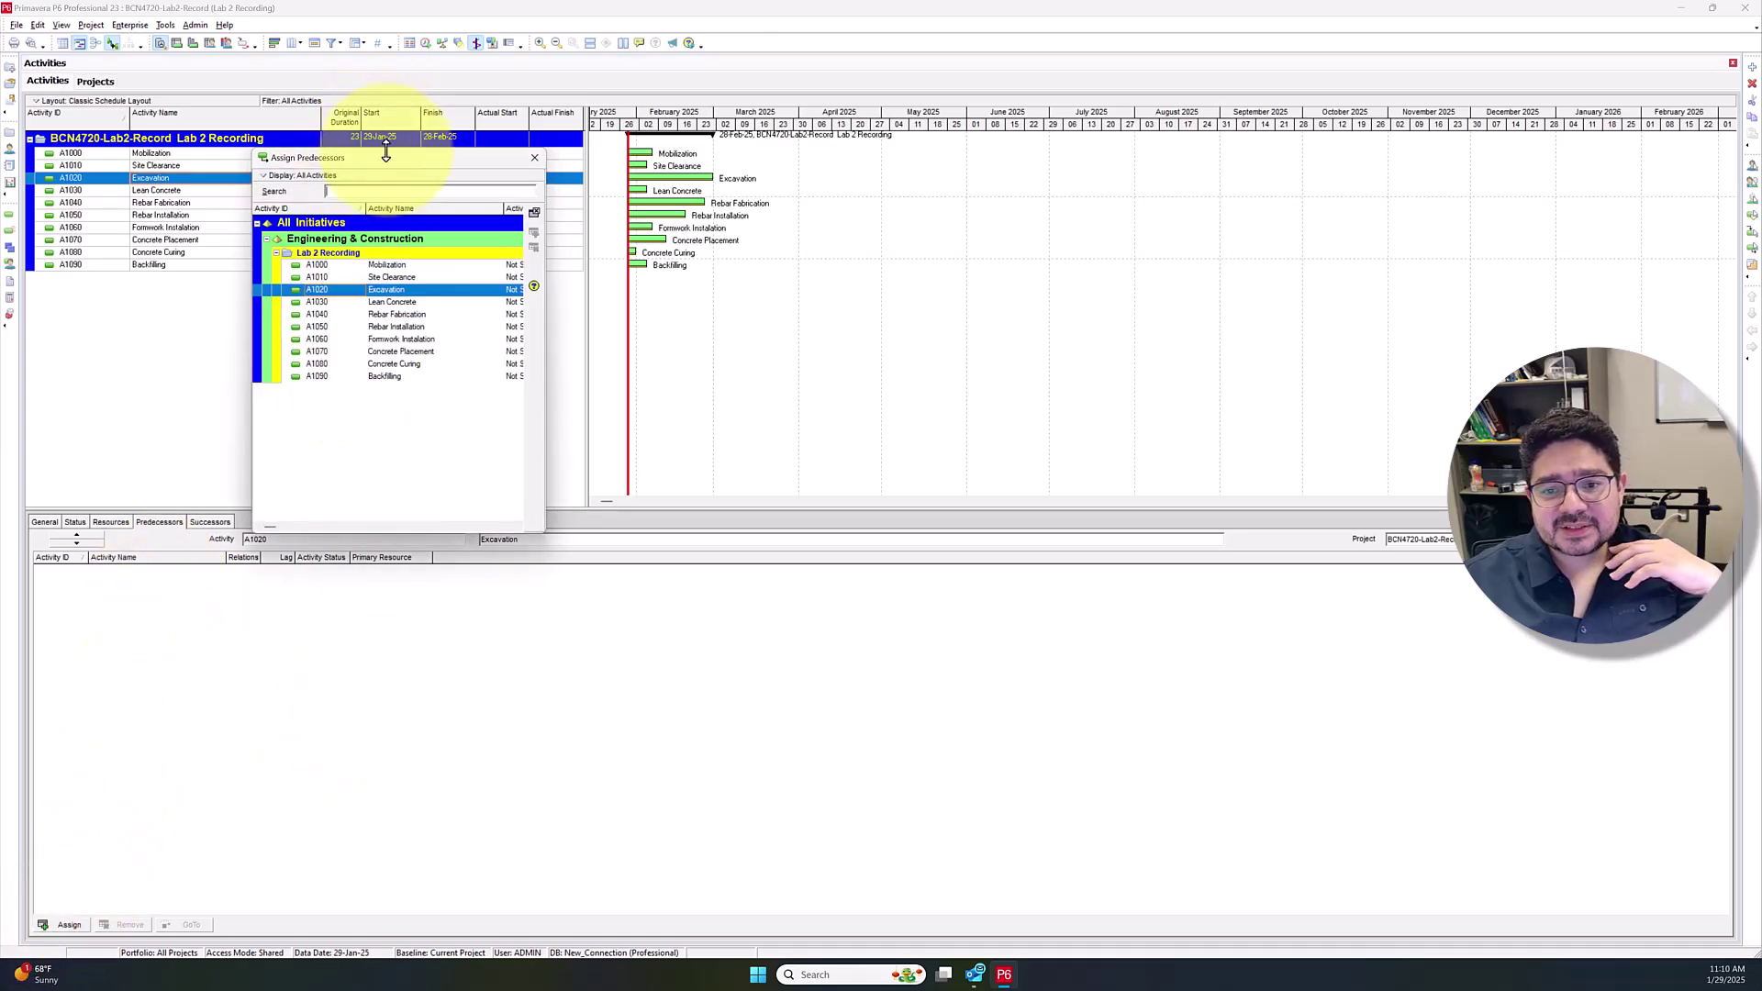
pyautogui.moveTo(521, 157); pyautogui.dragTo(861, 220)
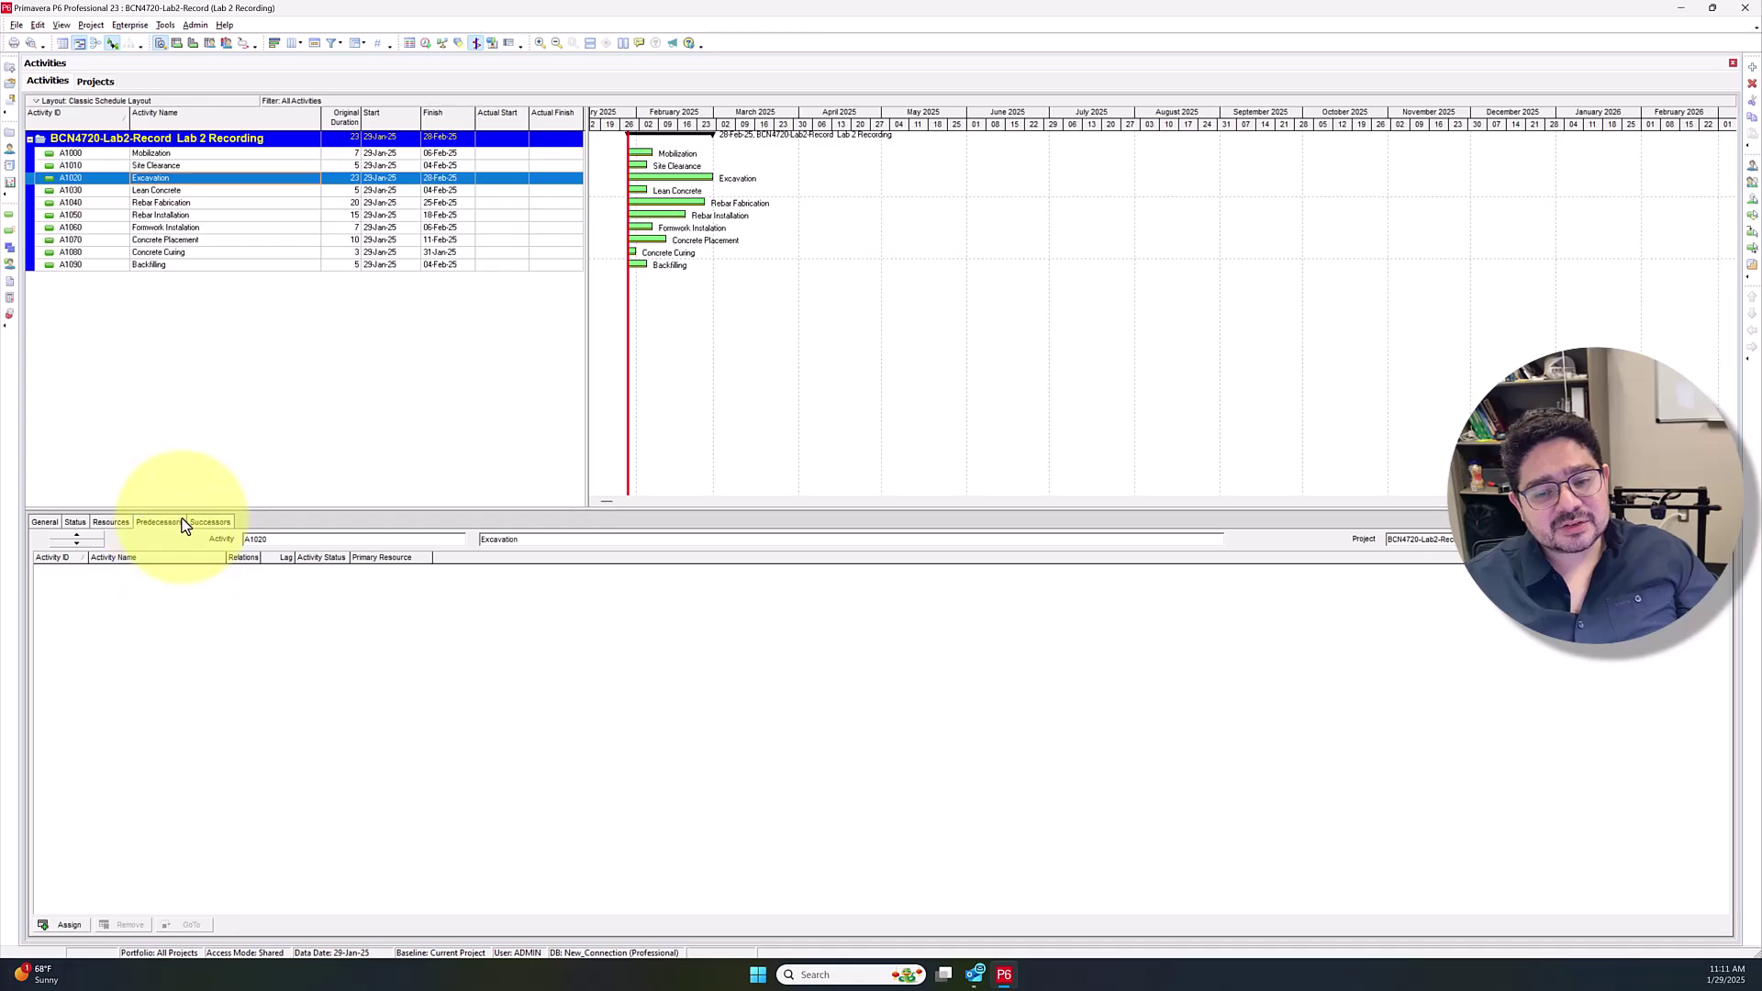
pyautogui.click(62, 925)
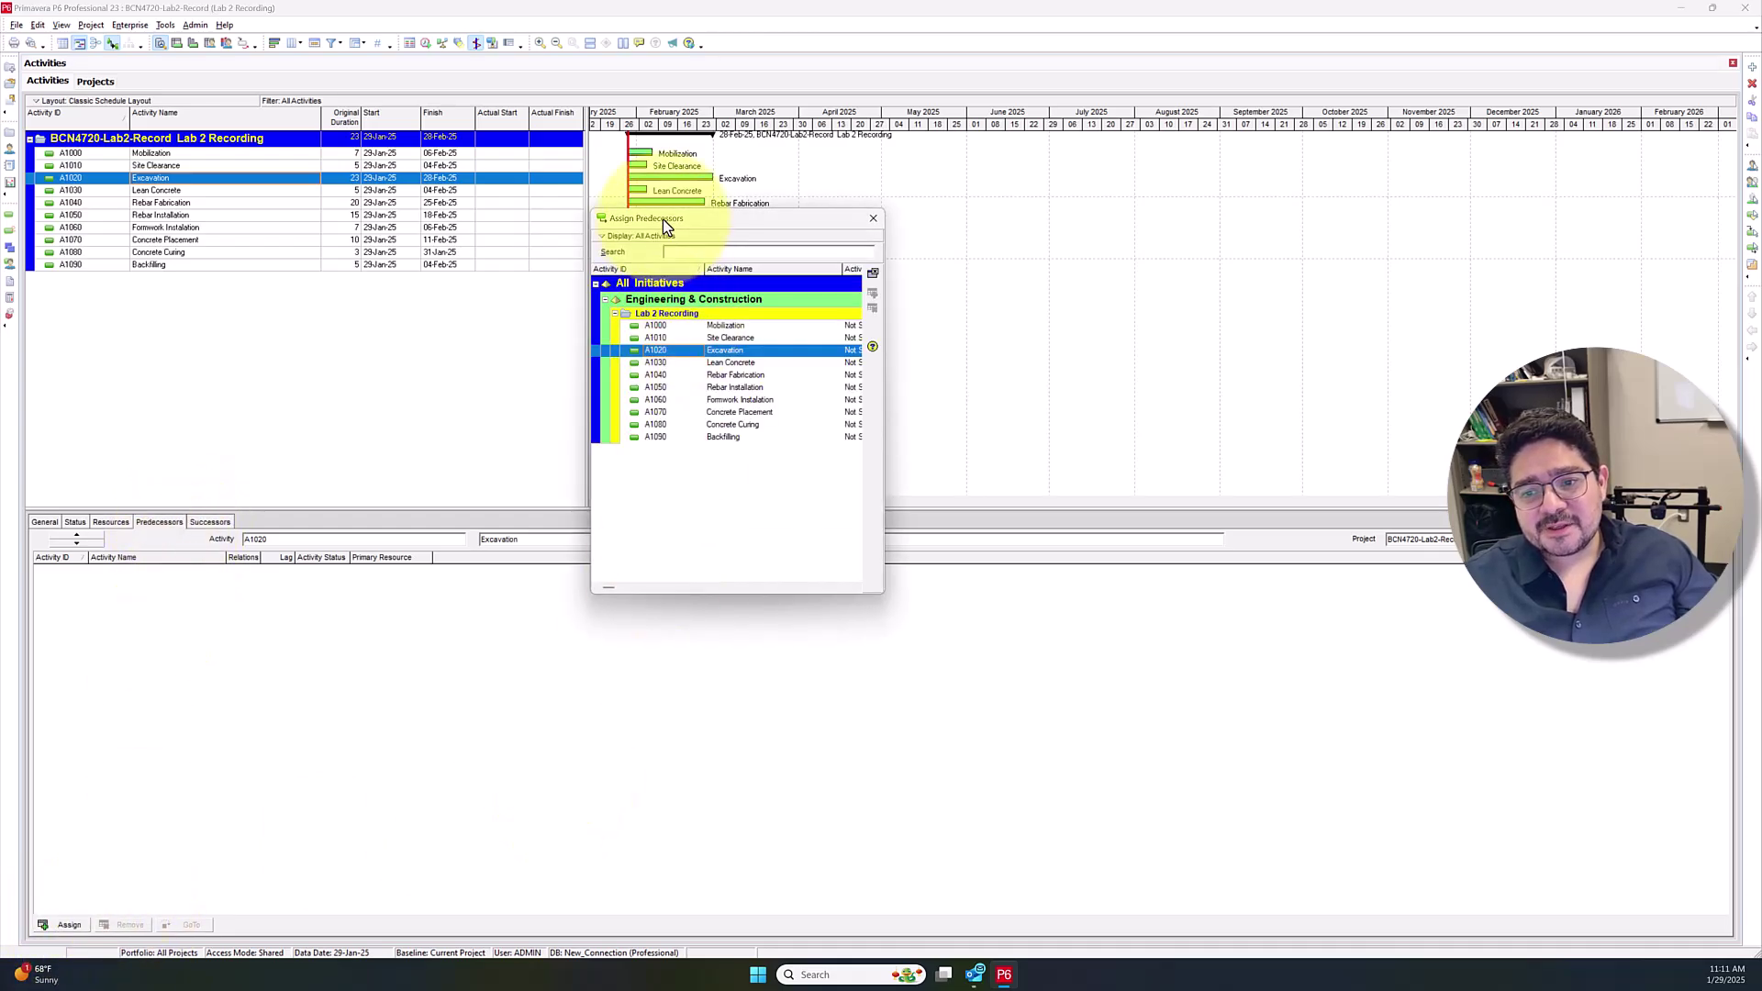
pyautogui.moveTo(663, 218); pyautogui.dragTo(966, 290)
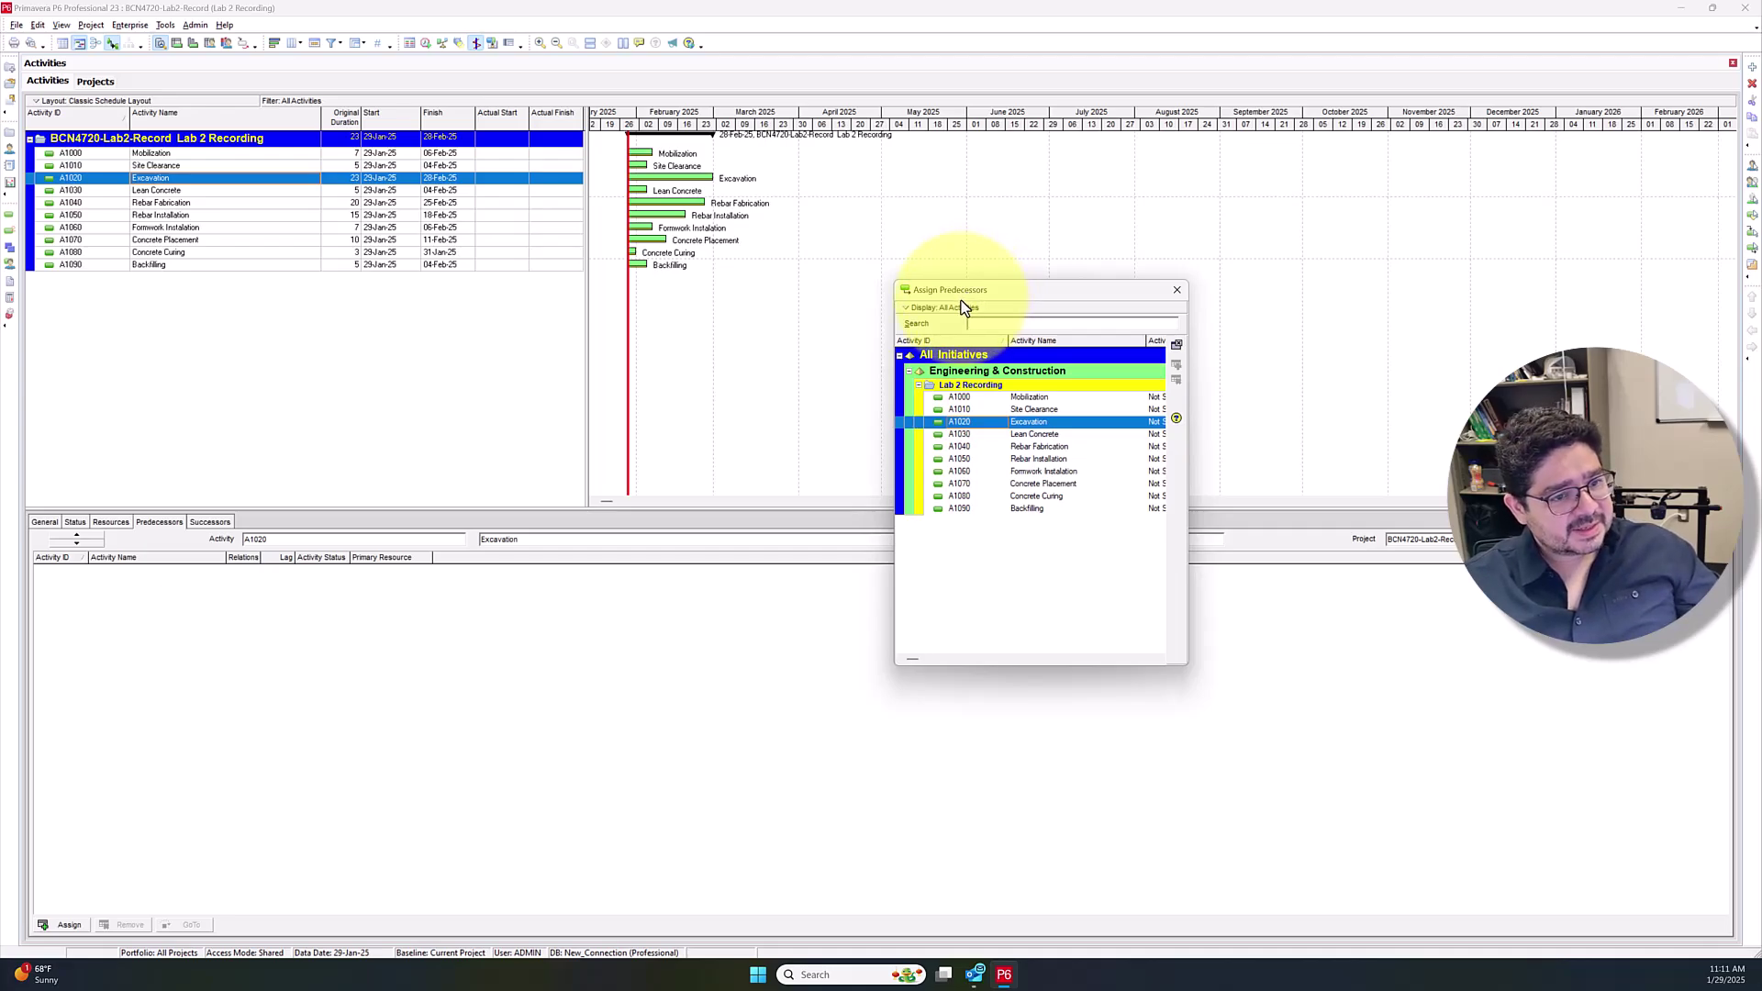
pyautogui.click(1024, 400)
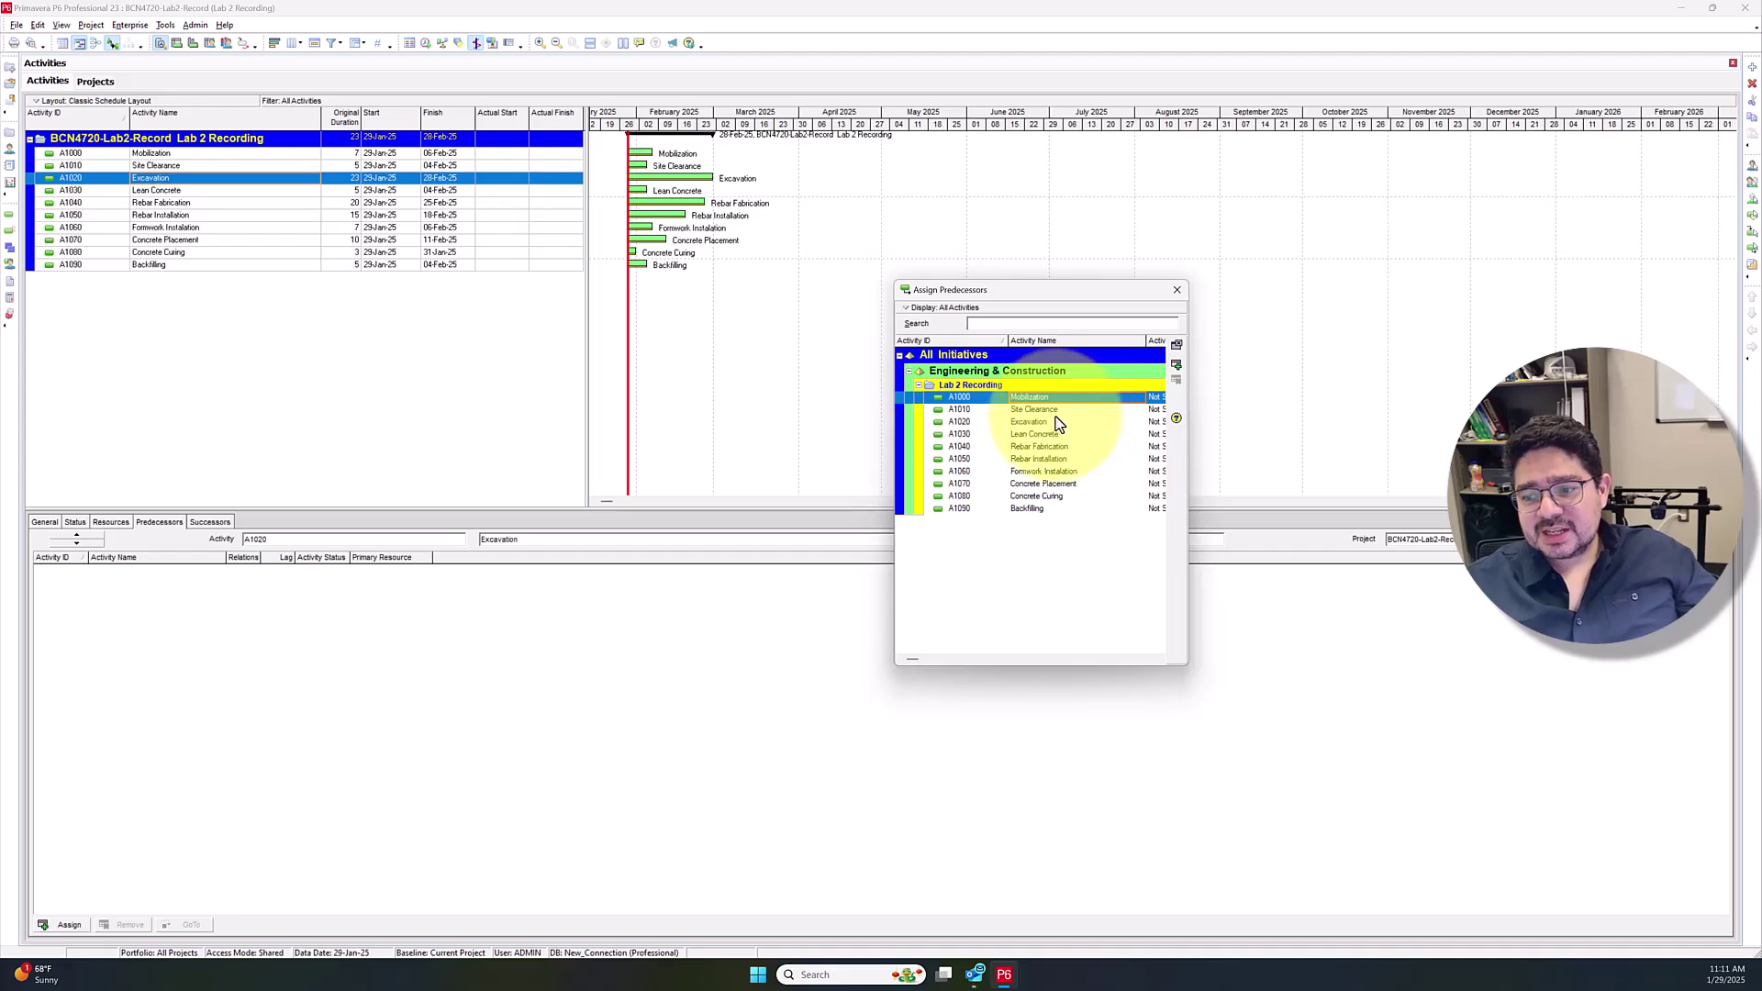
pyautogui.click(1172, 367)
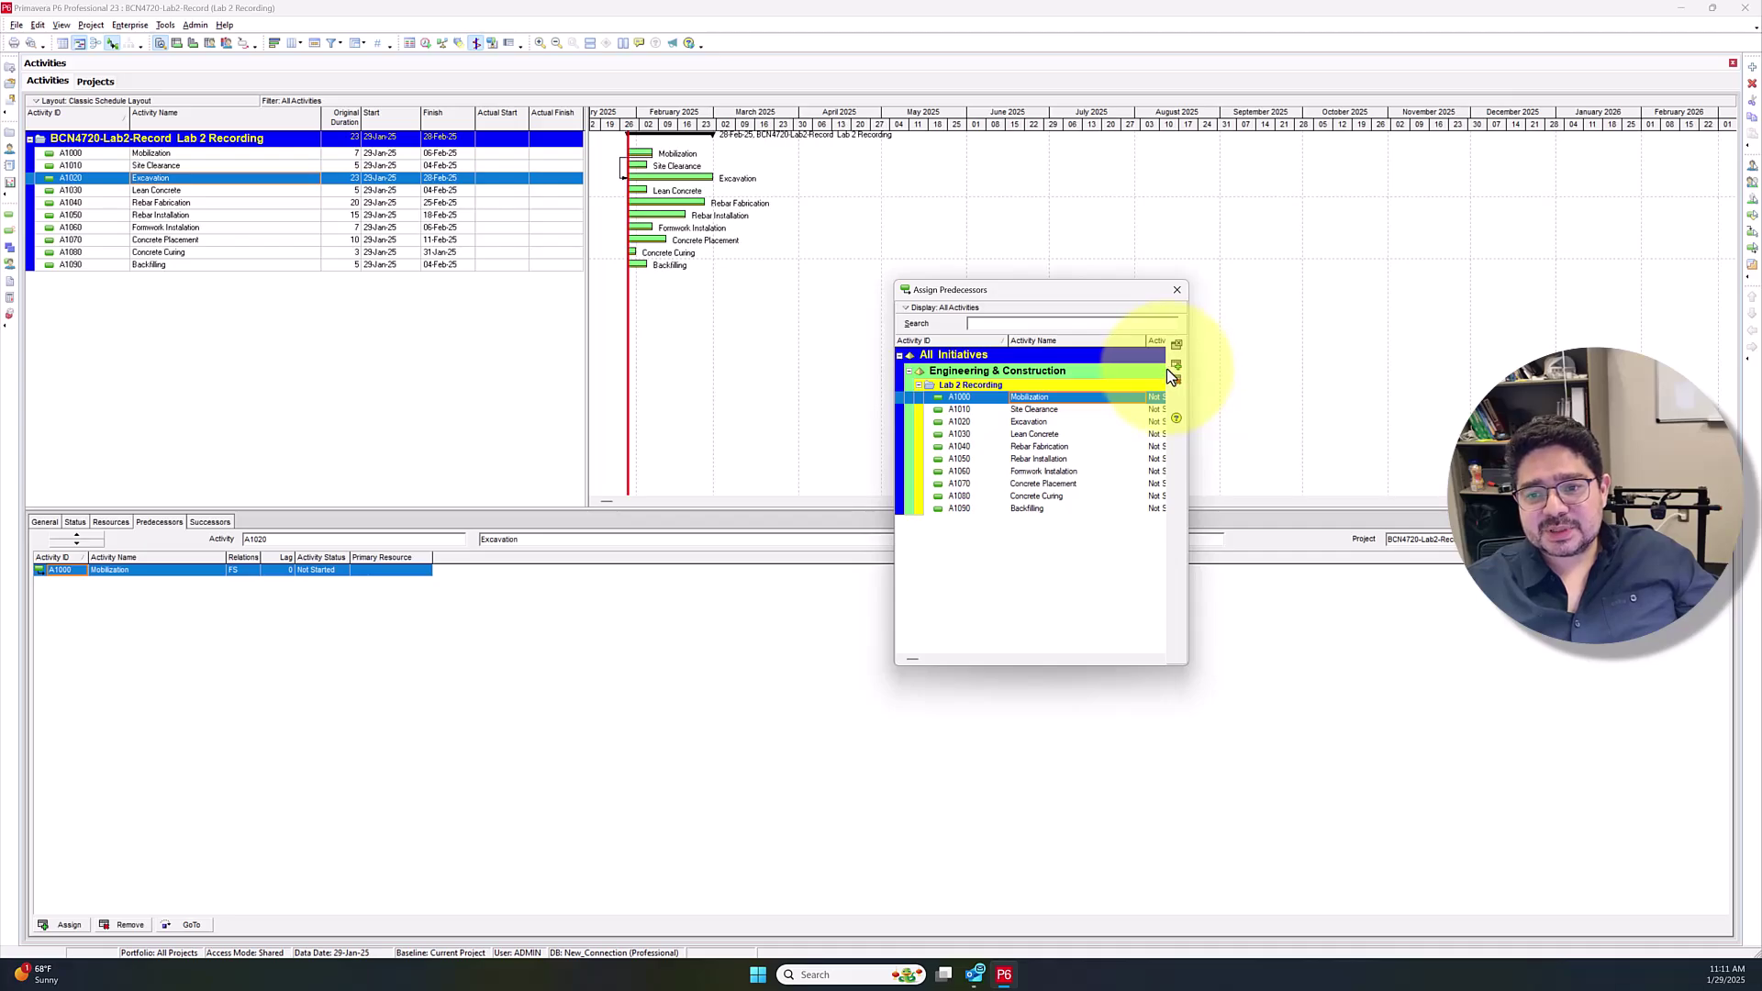
pyautogui.click(1110, 410)
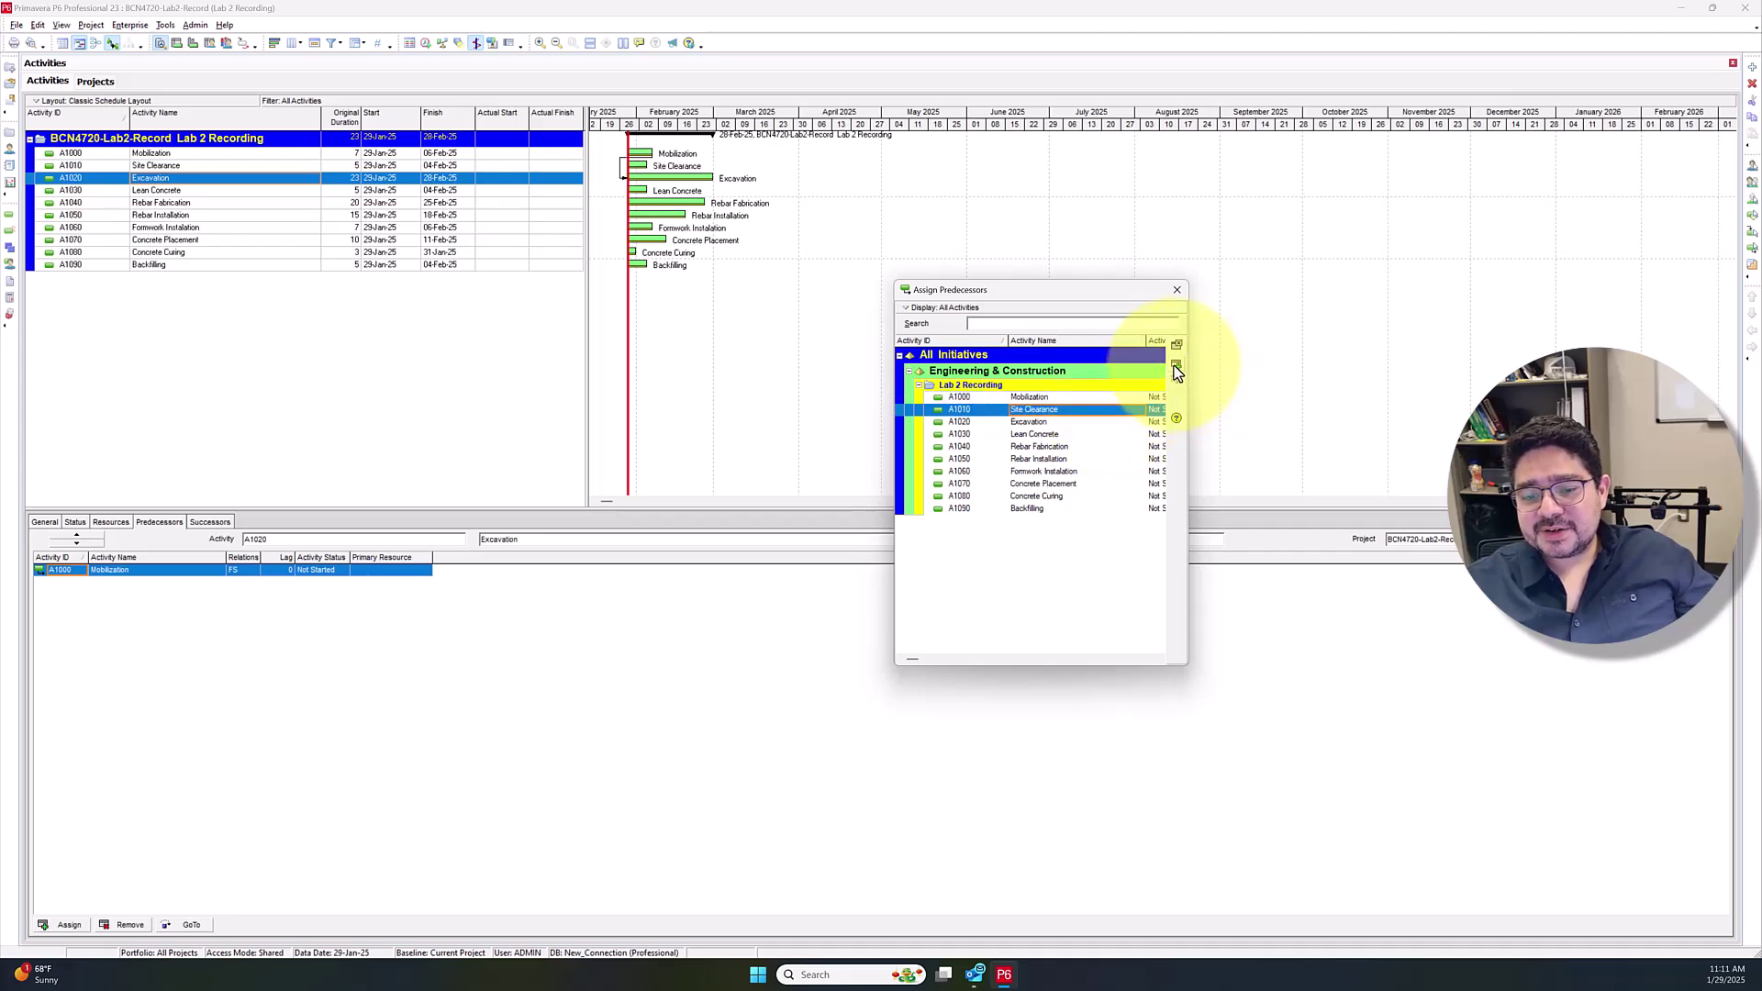
pyautogui.click(1174, 365)
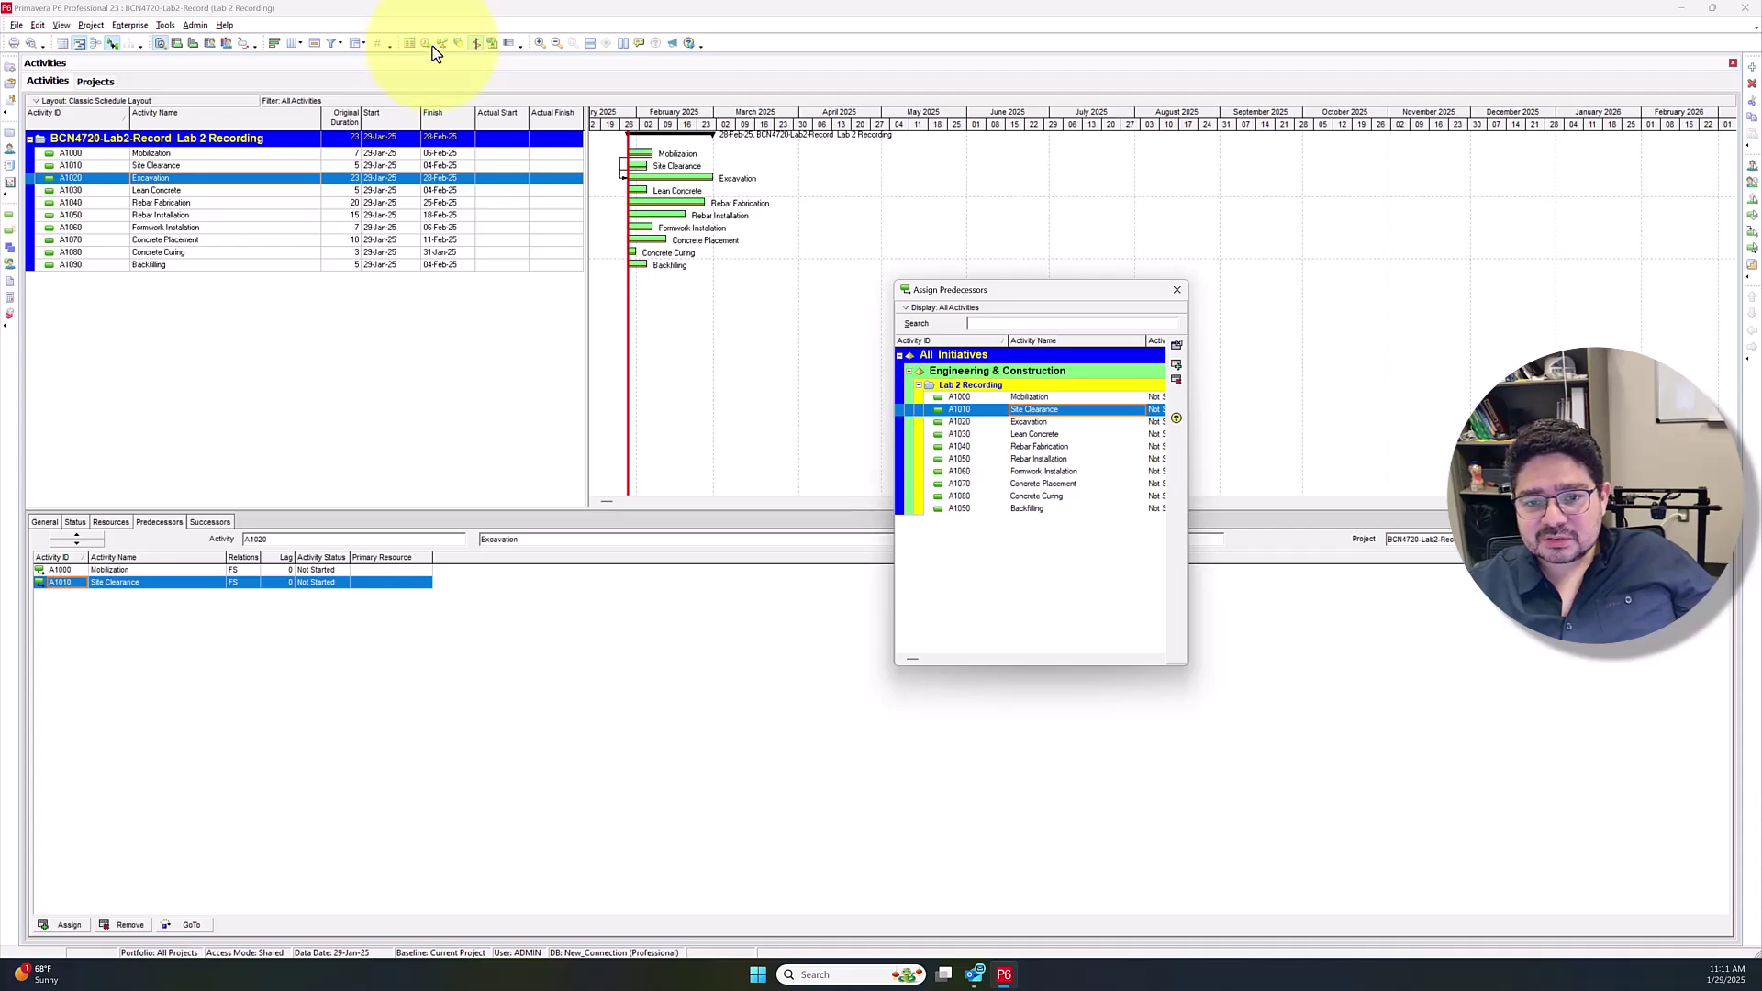
# Assign Excavation as Lean Concrete's predecessor and Site Clearance as Rebar Fabrication's predecessor
pyautogui.click(168, 191)
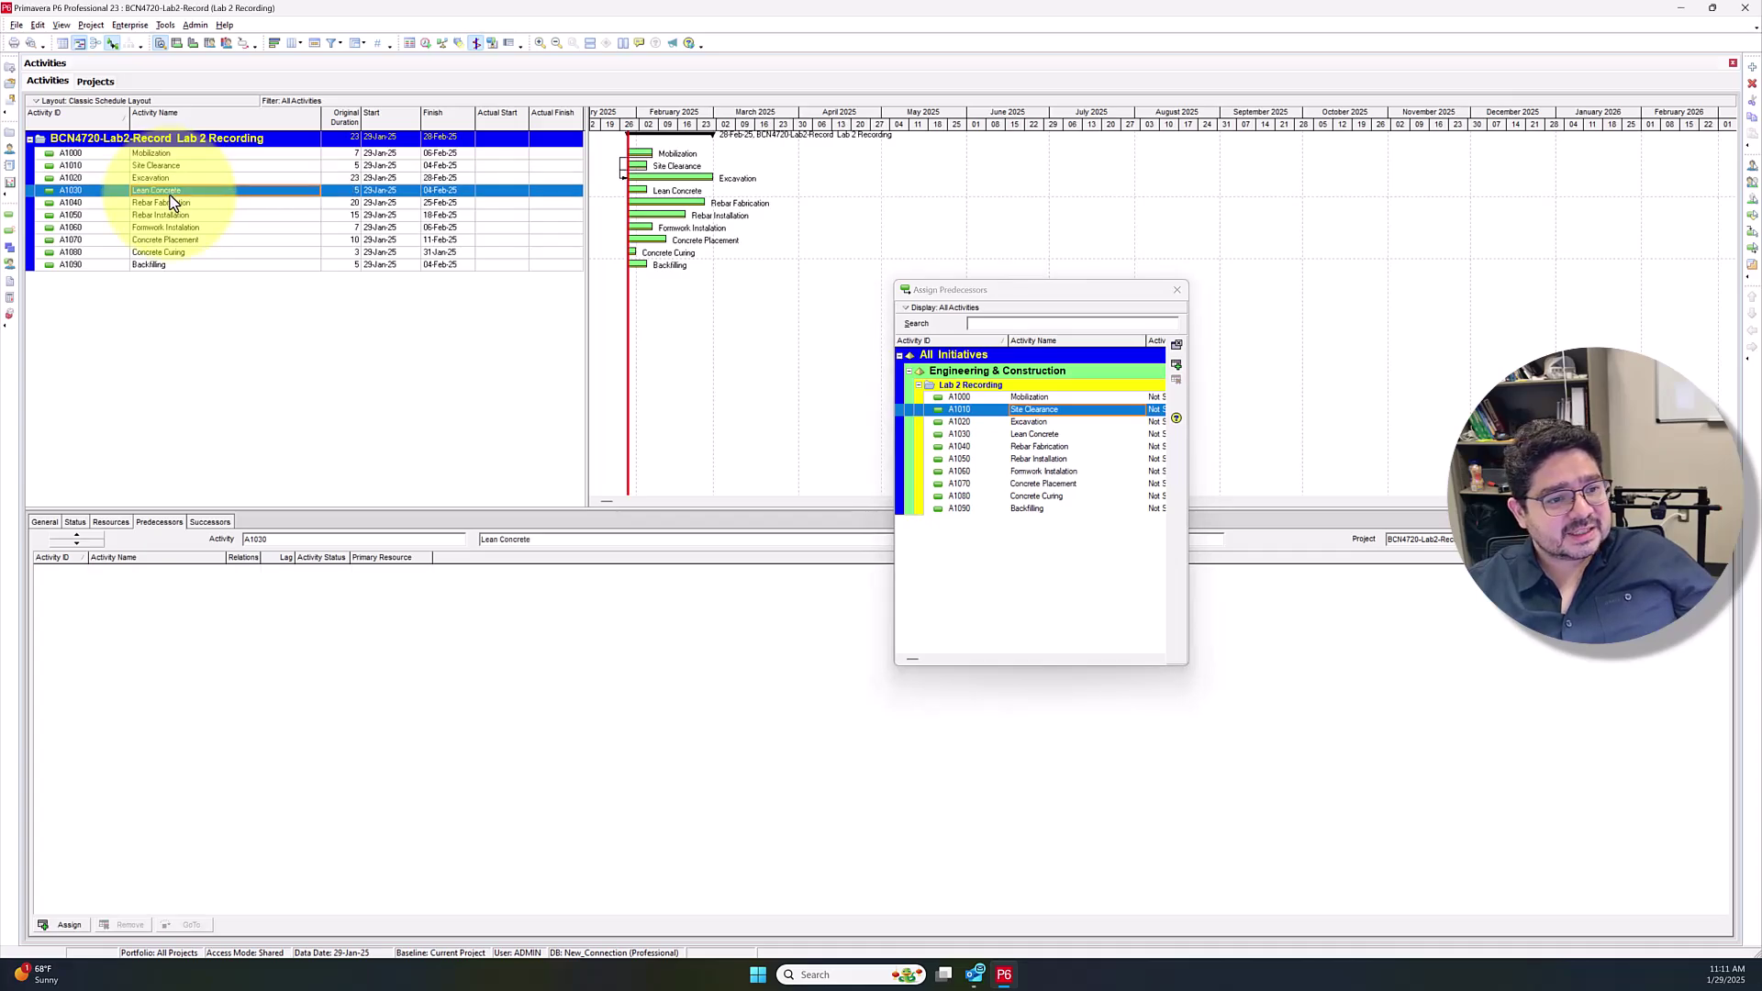
pyautogui.click(1033, 422)
pyautogui.click(1176, 364)
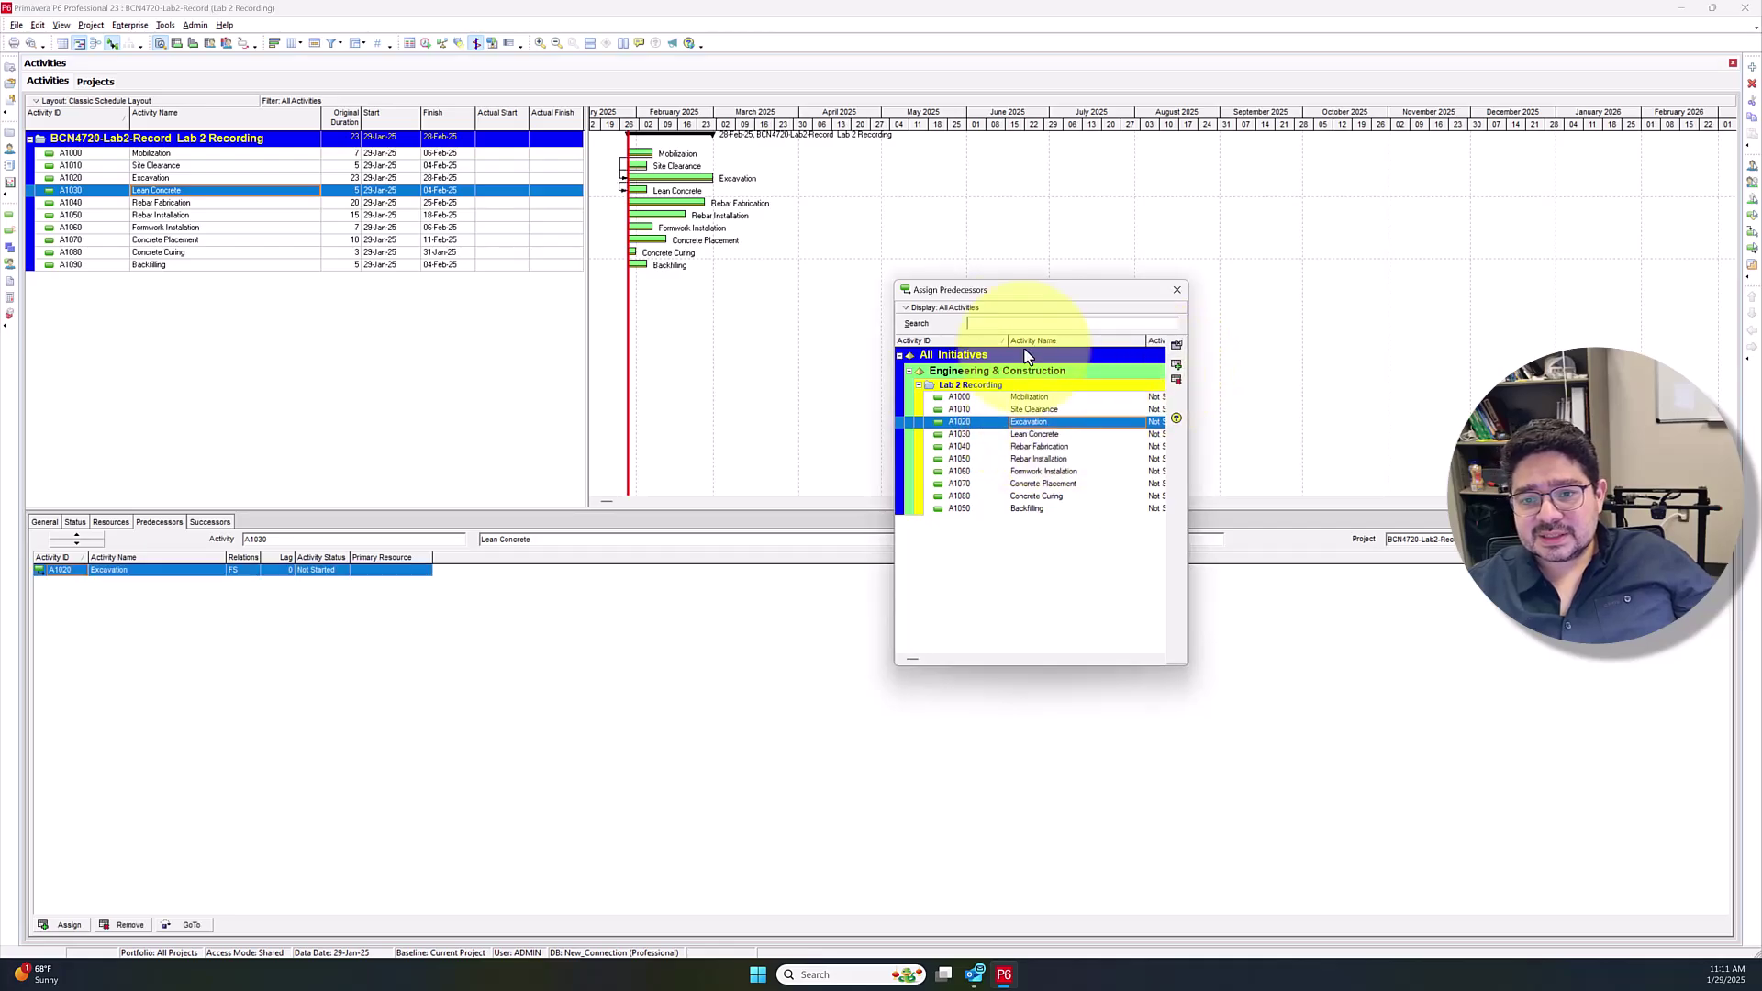
pyautogui.click(152, 202)
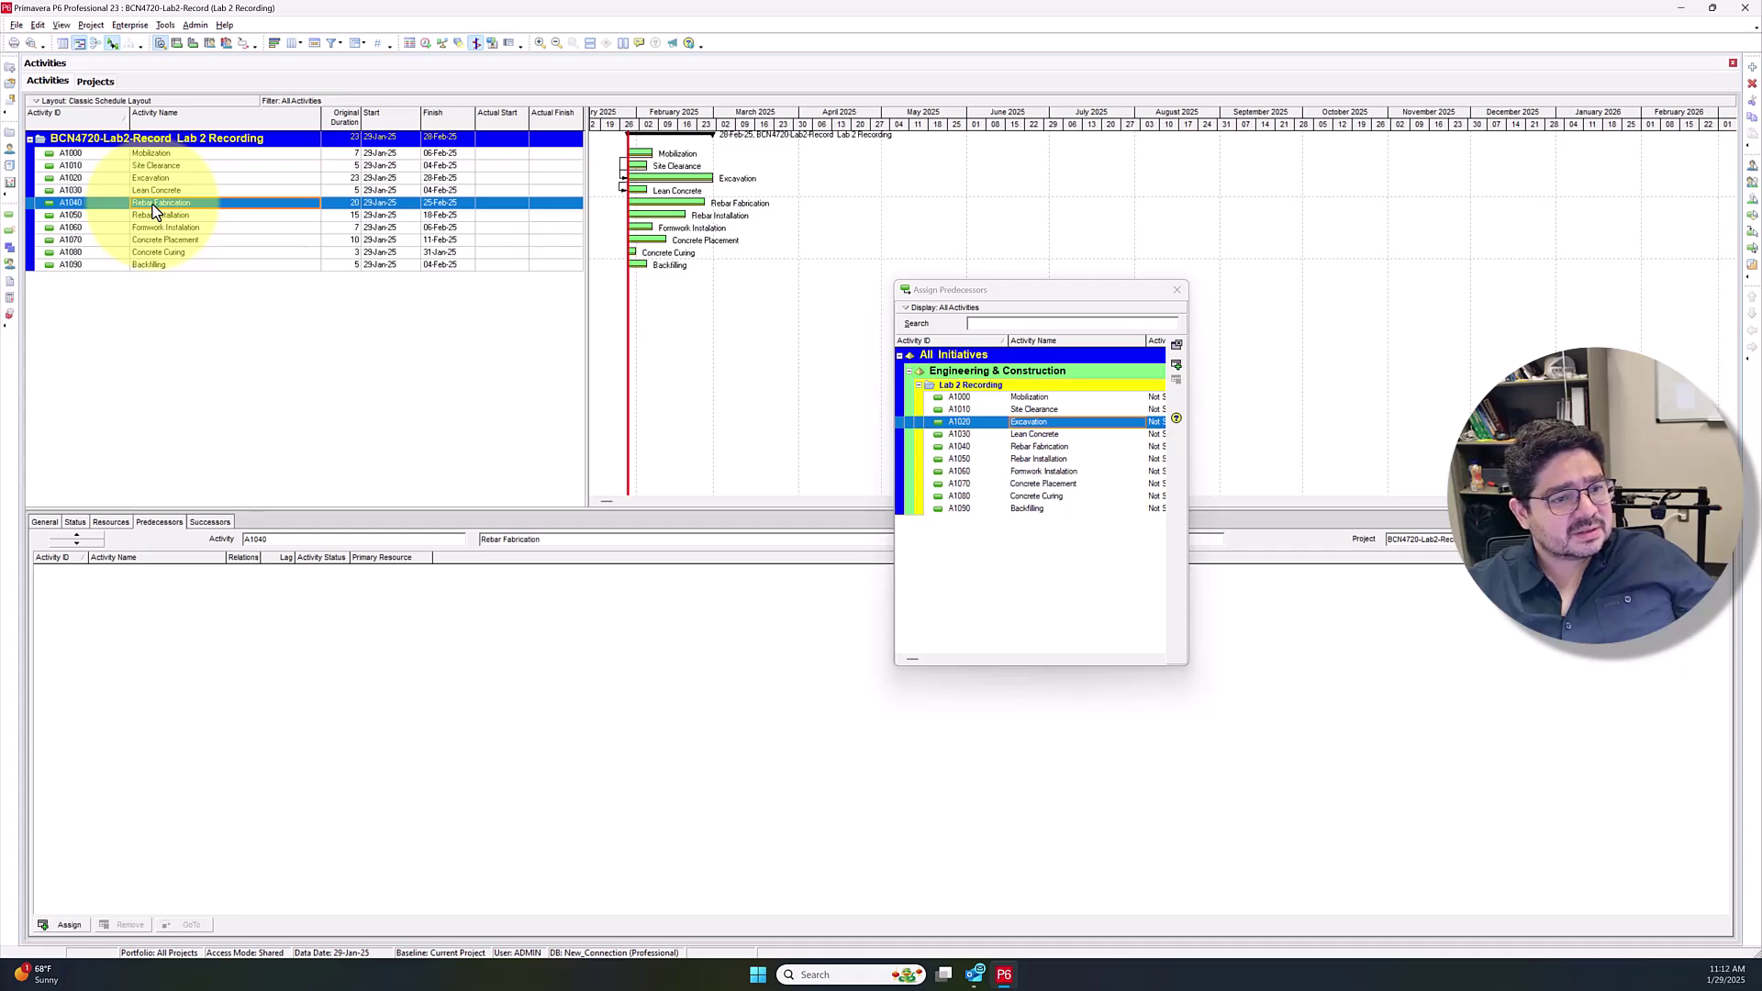
pyautogui.click(1117, 411)
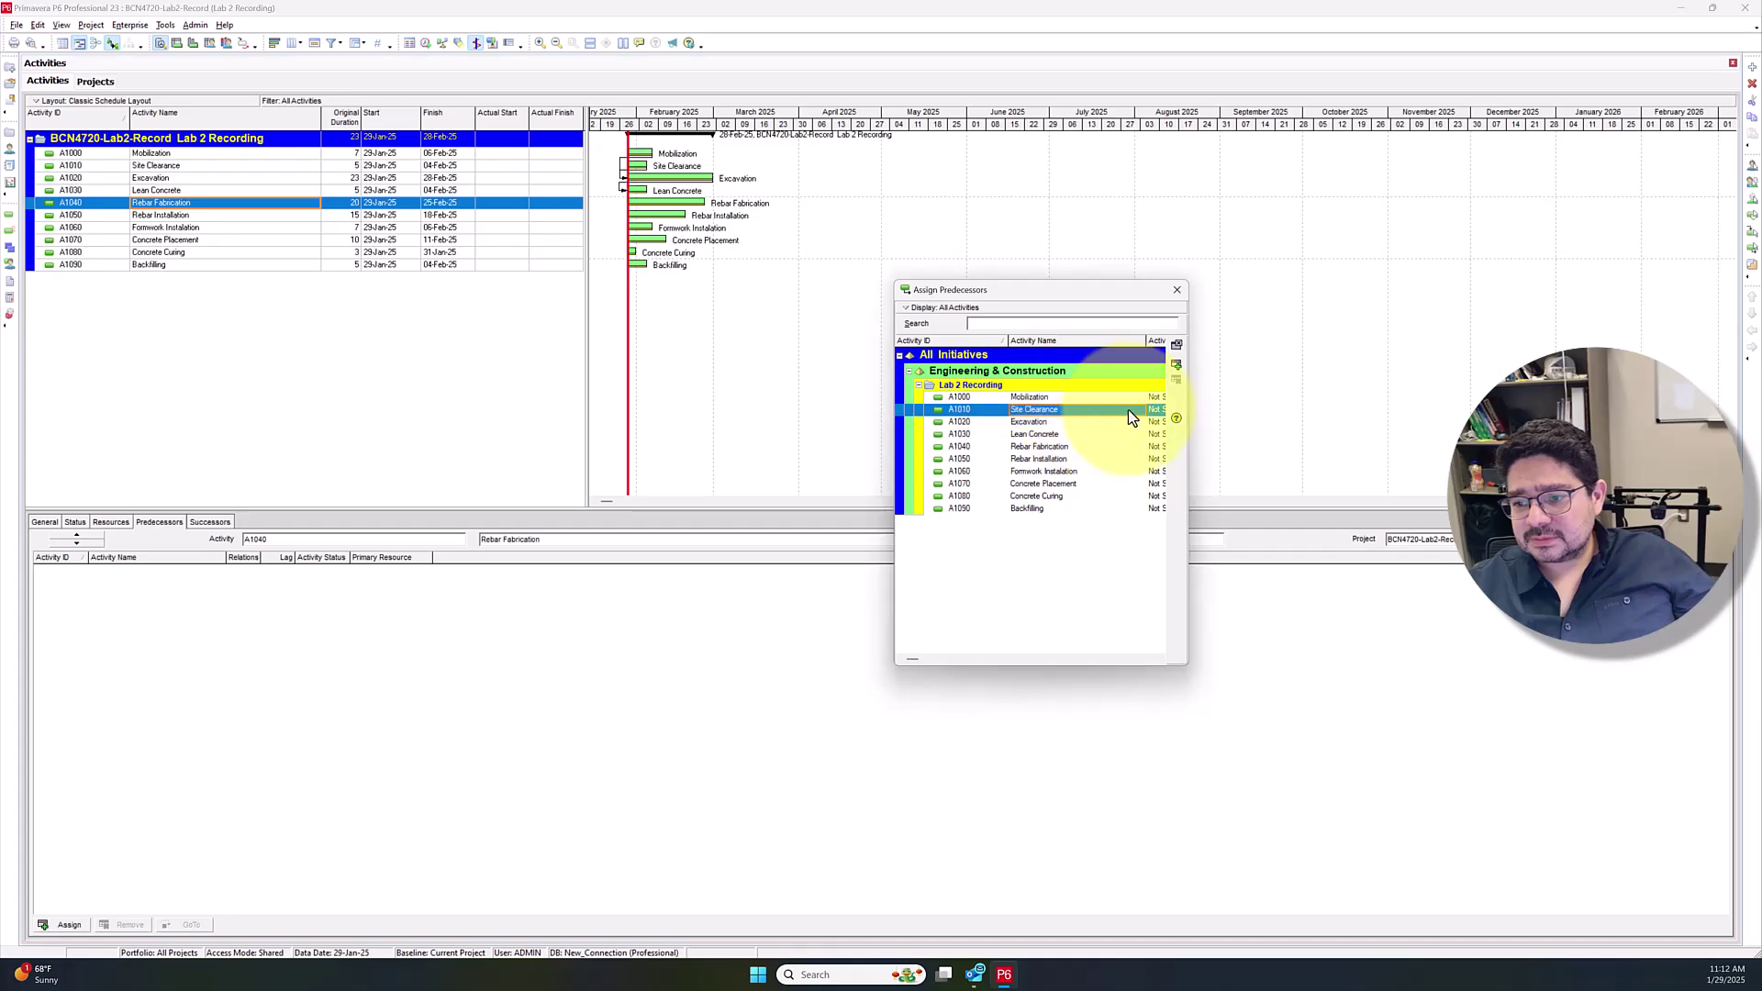
pyautogui.click(1176, 364)
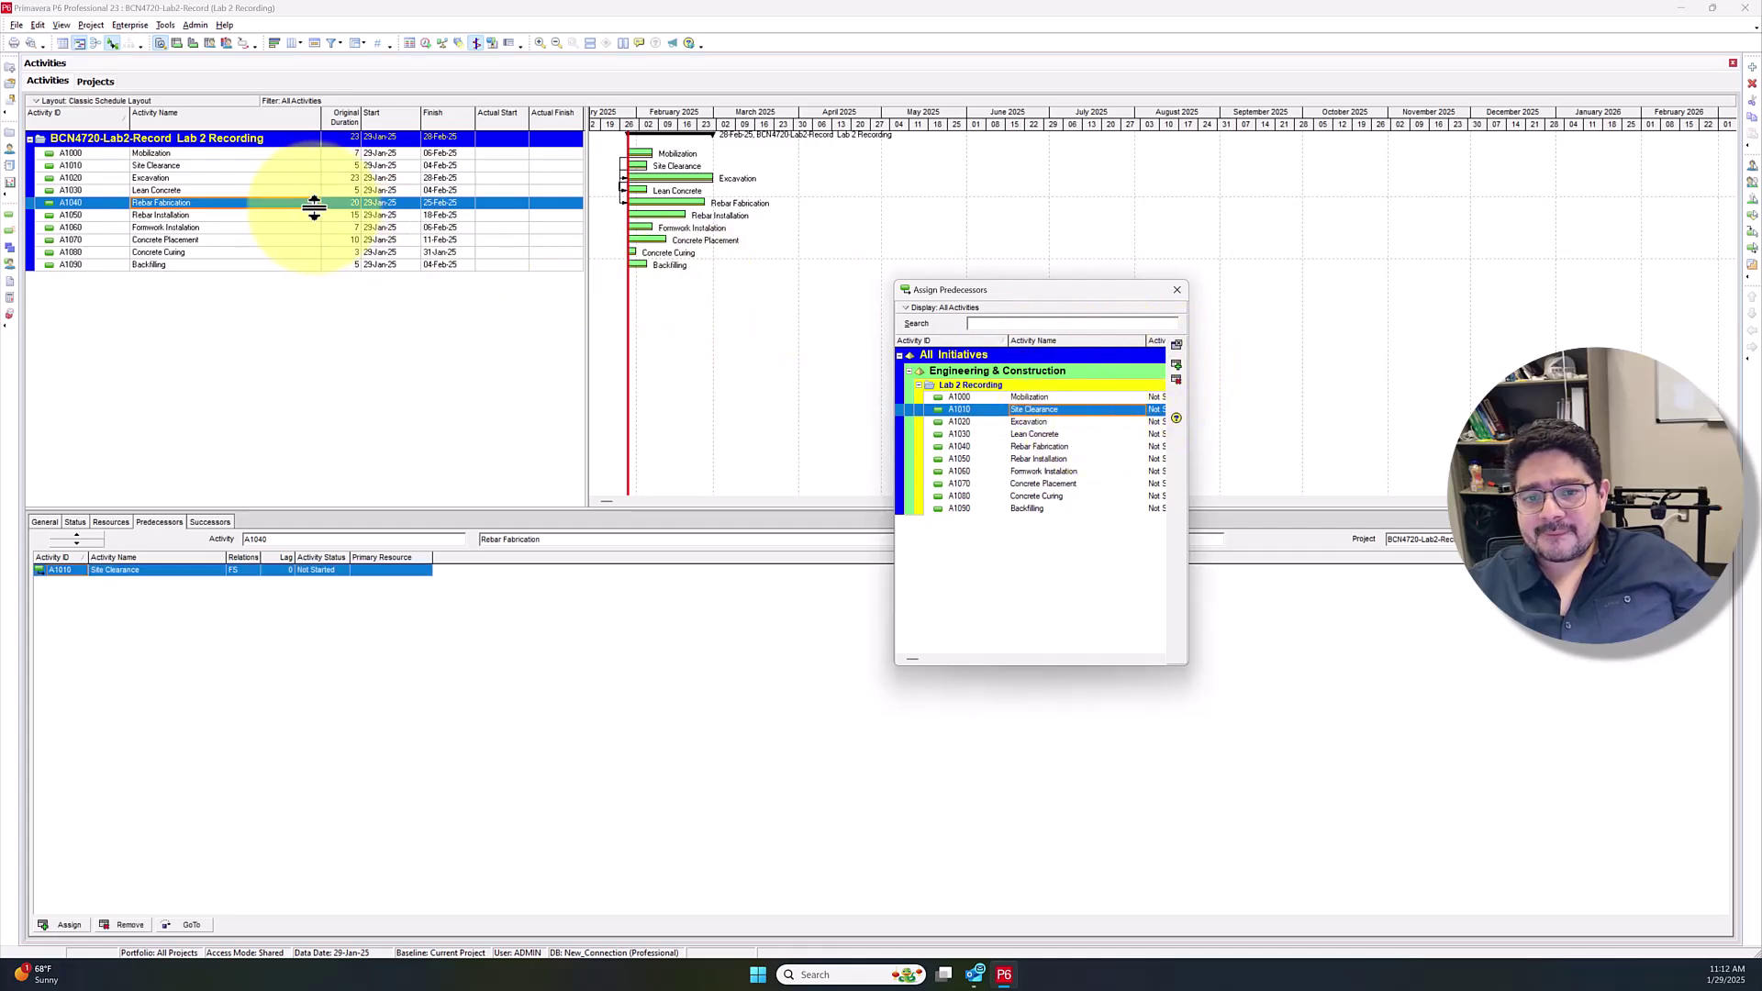
# Give Rebar Installation the predecessors Lean Concrete and Rebar Fabrication
pyautogui.click(173, 217)
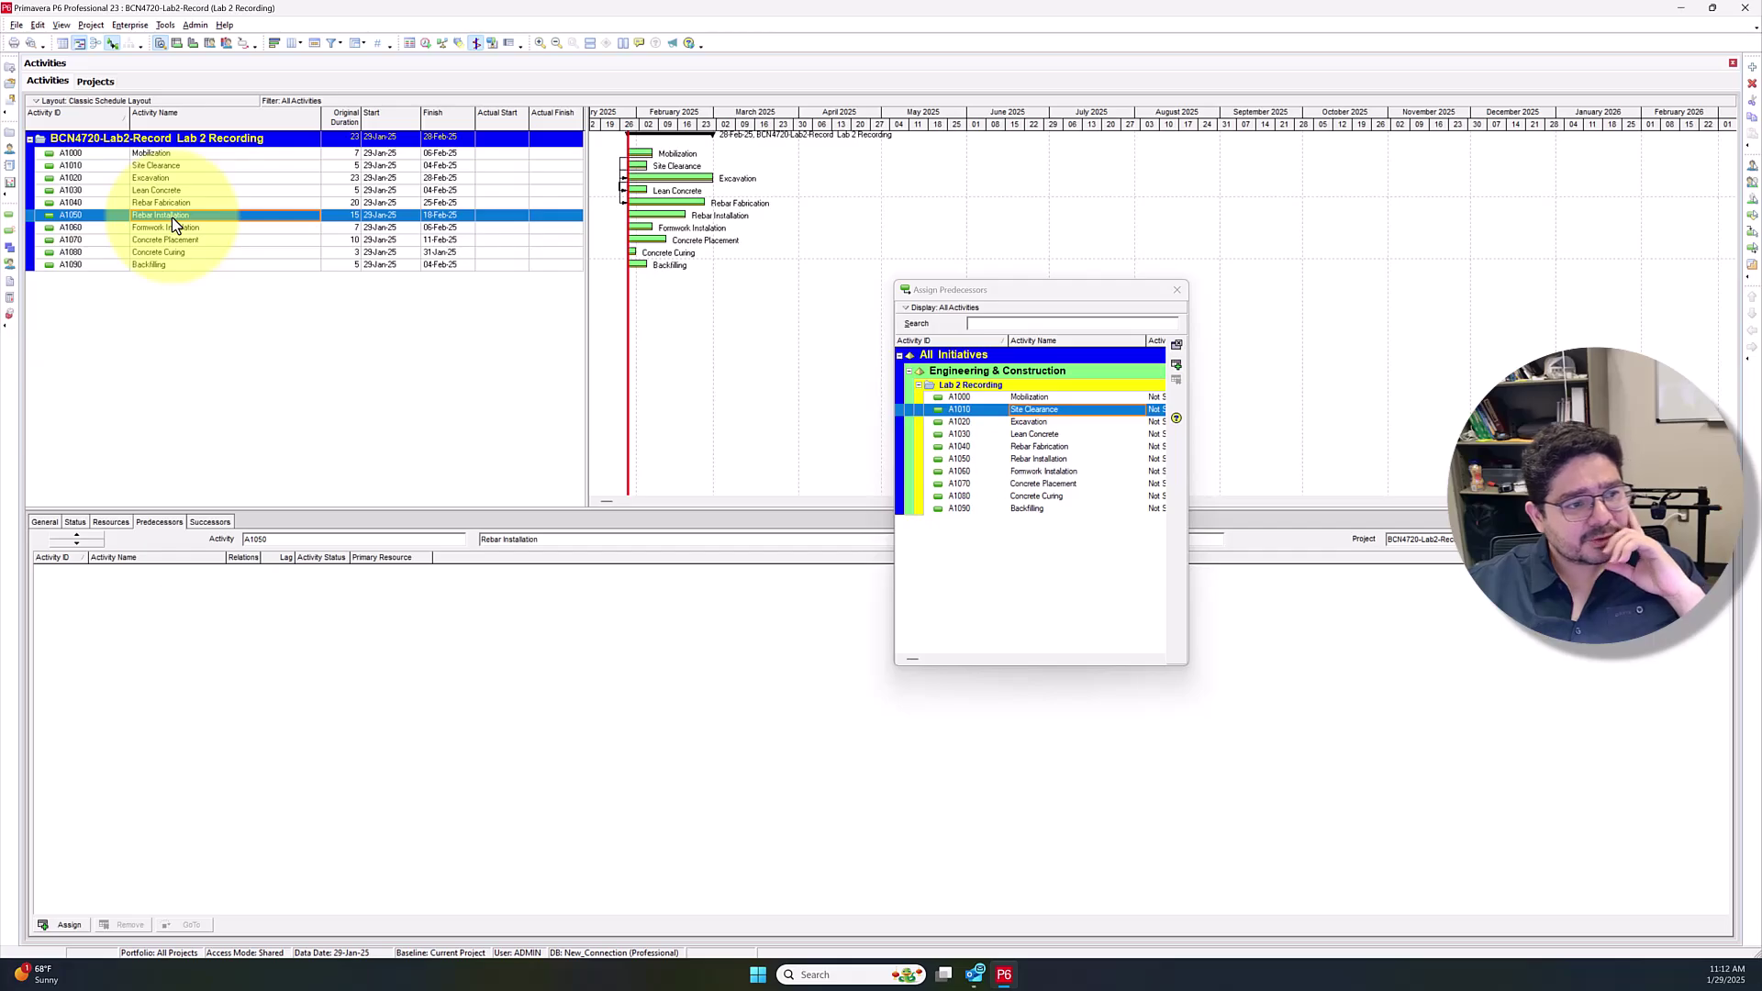
pyautogui.click(1044, 436)
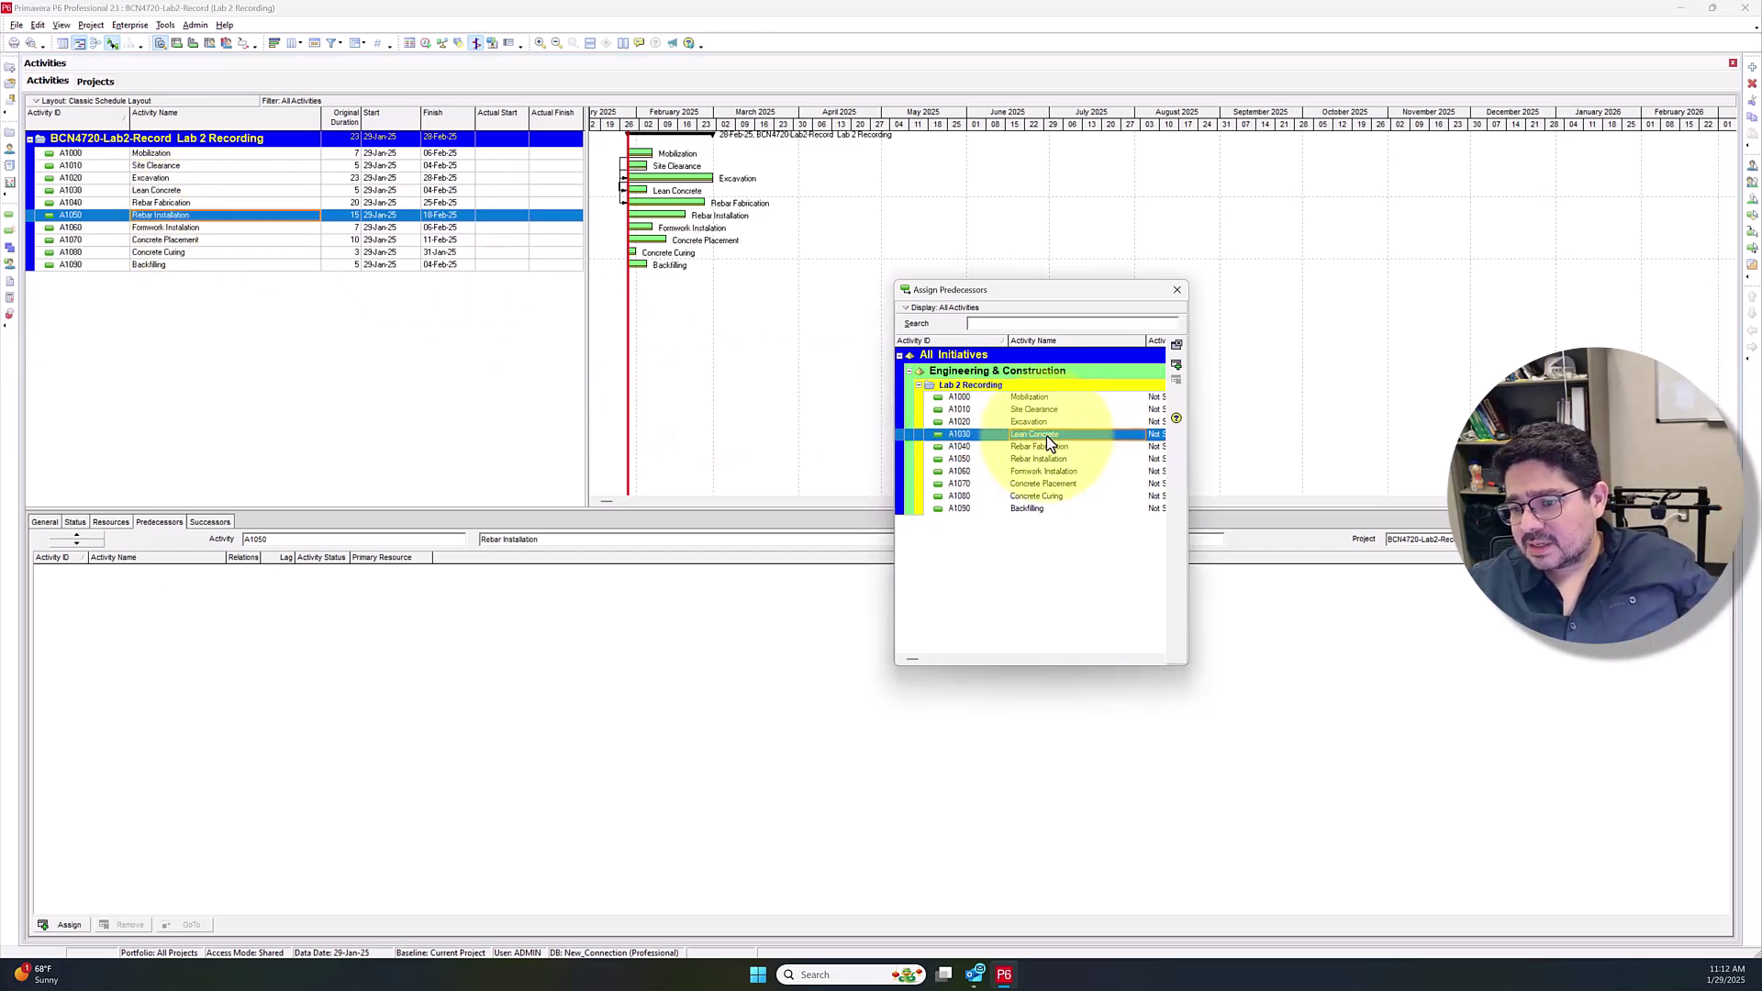
pyautogui.keyDown('shift'); pyautogui.click(1043, 448); pyautogui.keyUp('shift')
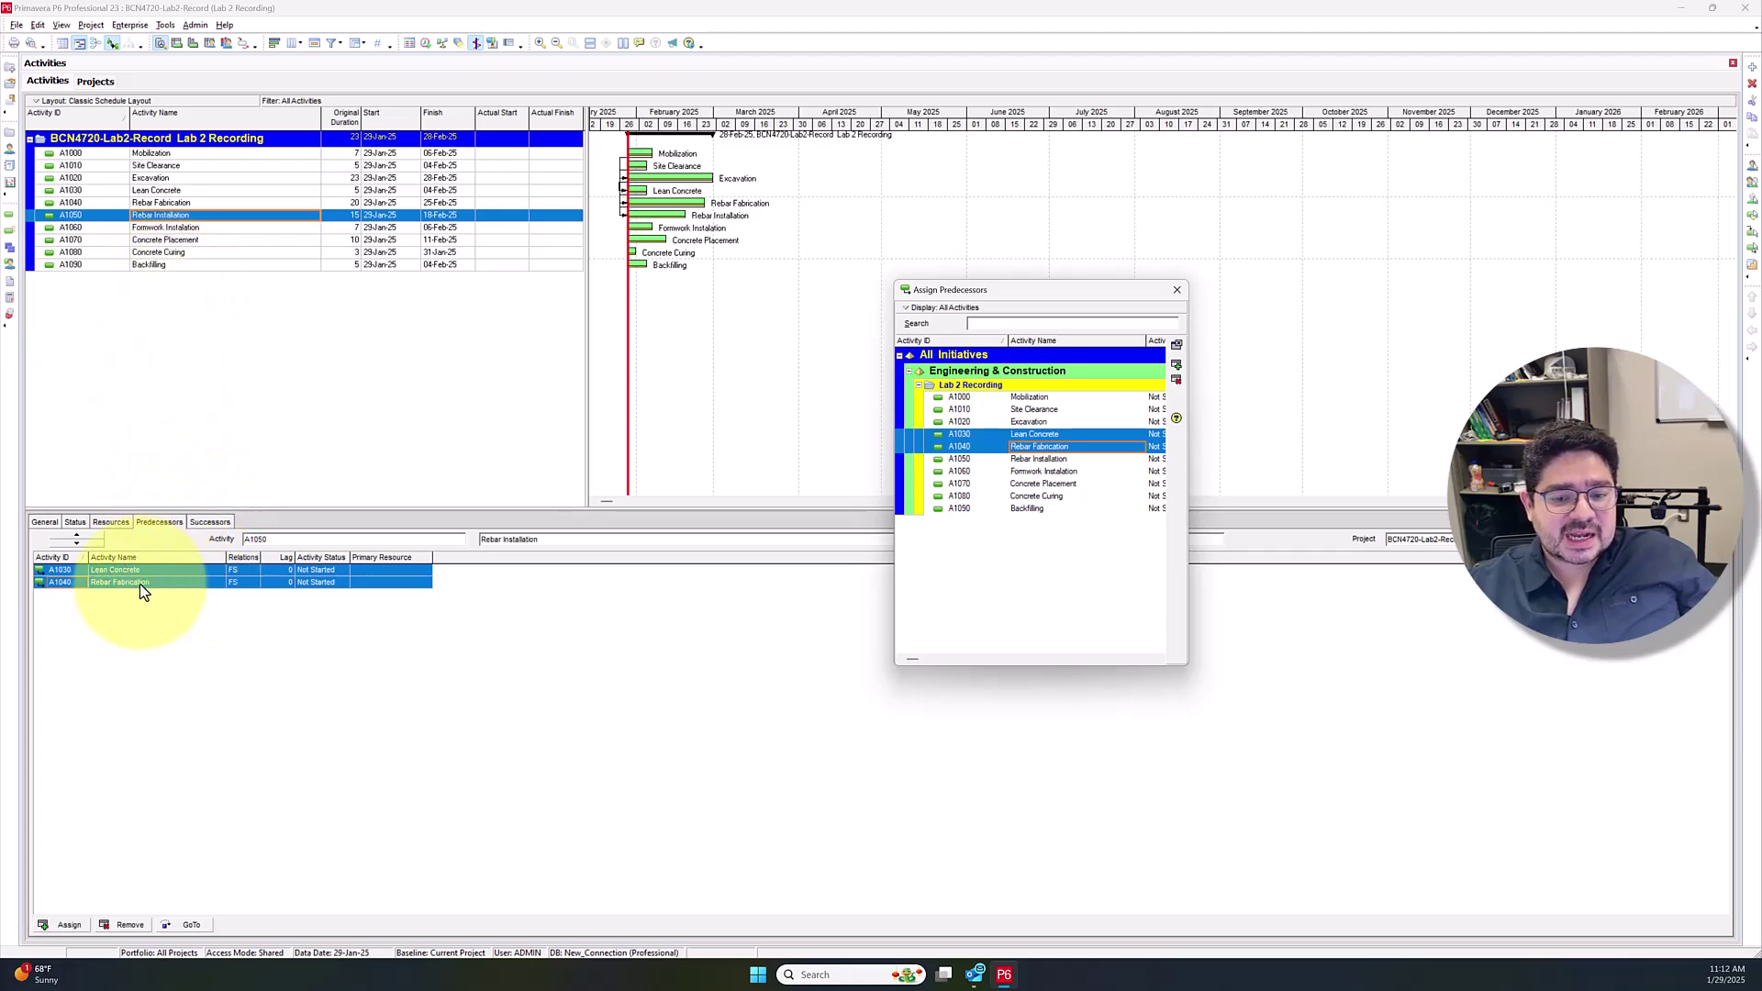
pyautogui.click(158, 227)
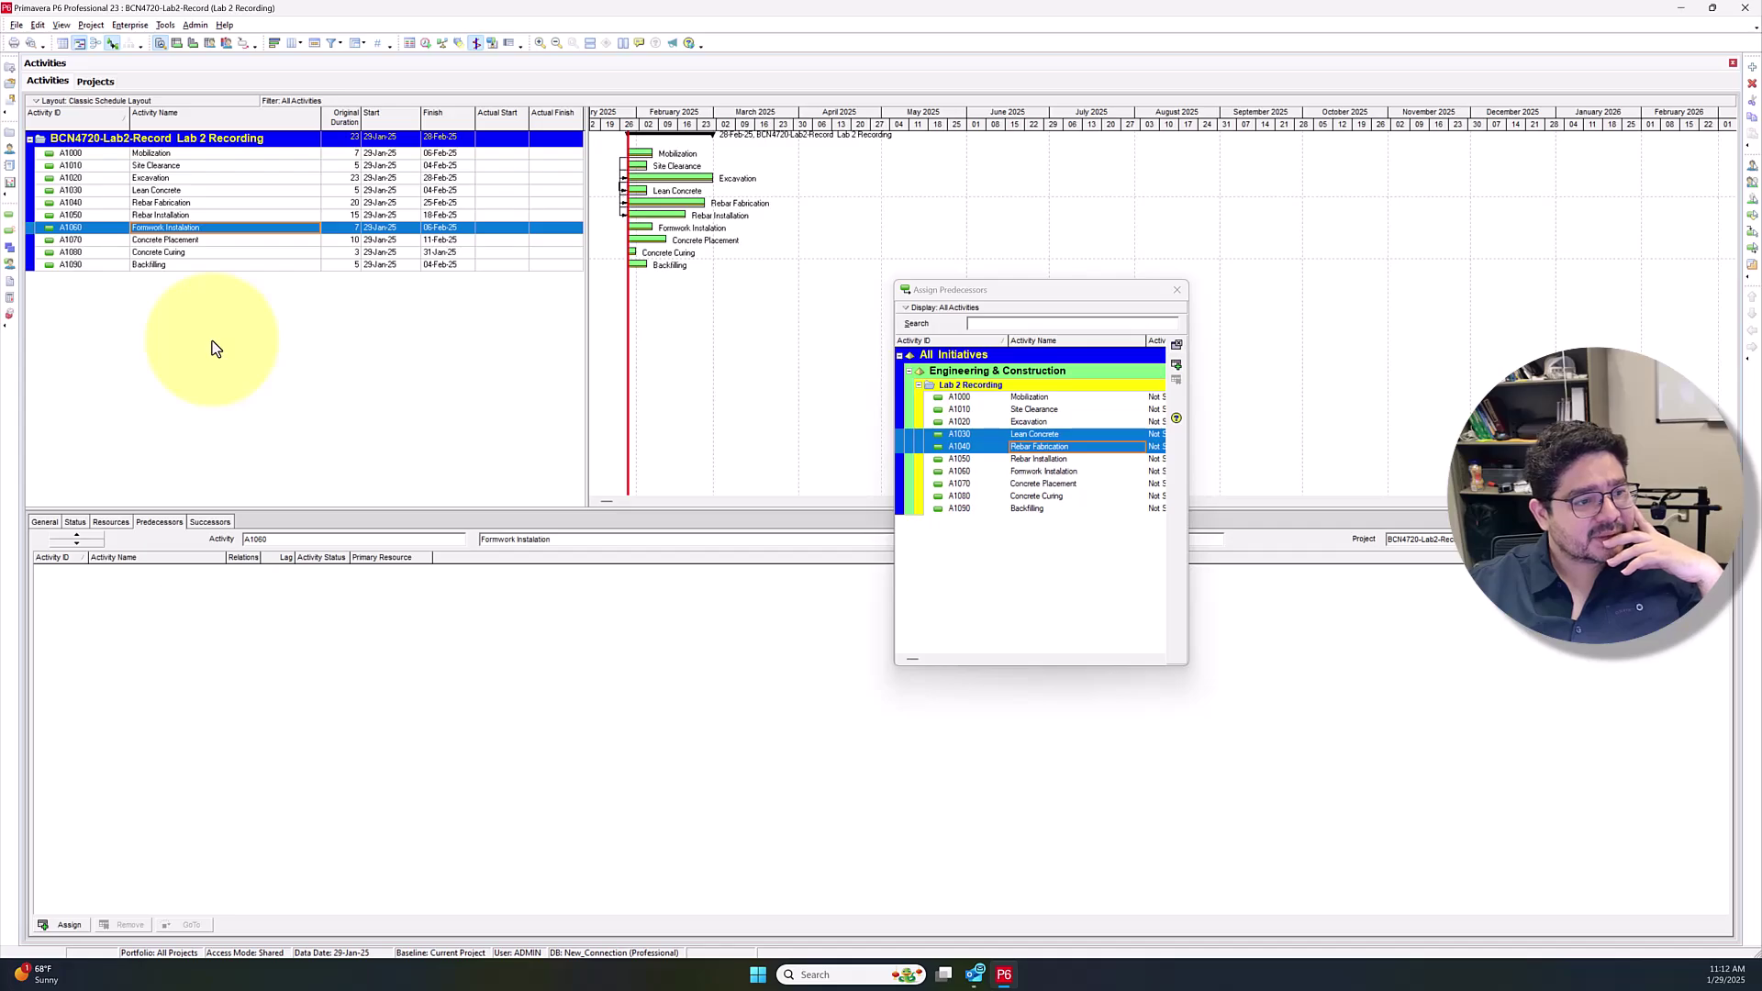
# Link Lean Concrete before Formwork, and Rebar Installation plus Formwork before Concrete Placement
pyautogui.click(1041, 434)
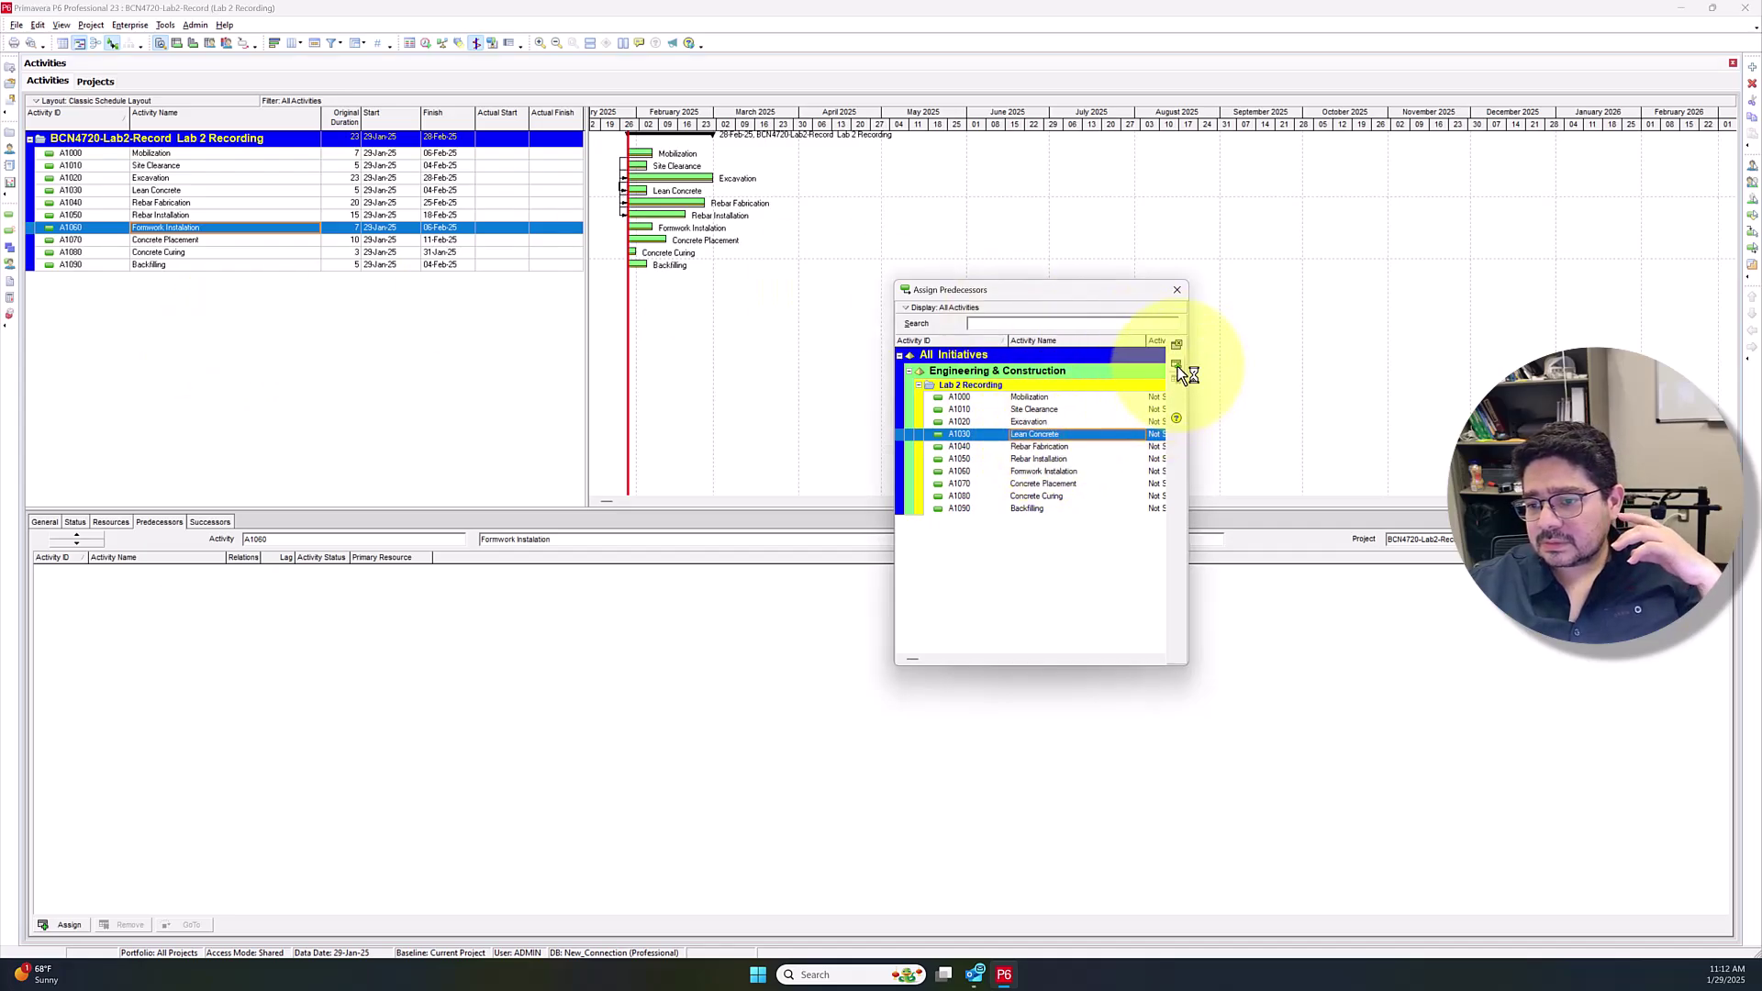
pyautogui.click(1178, 366)
pyautogui.click(160, 243)
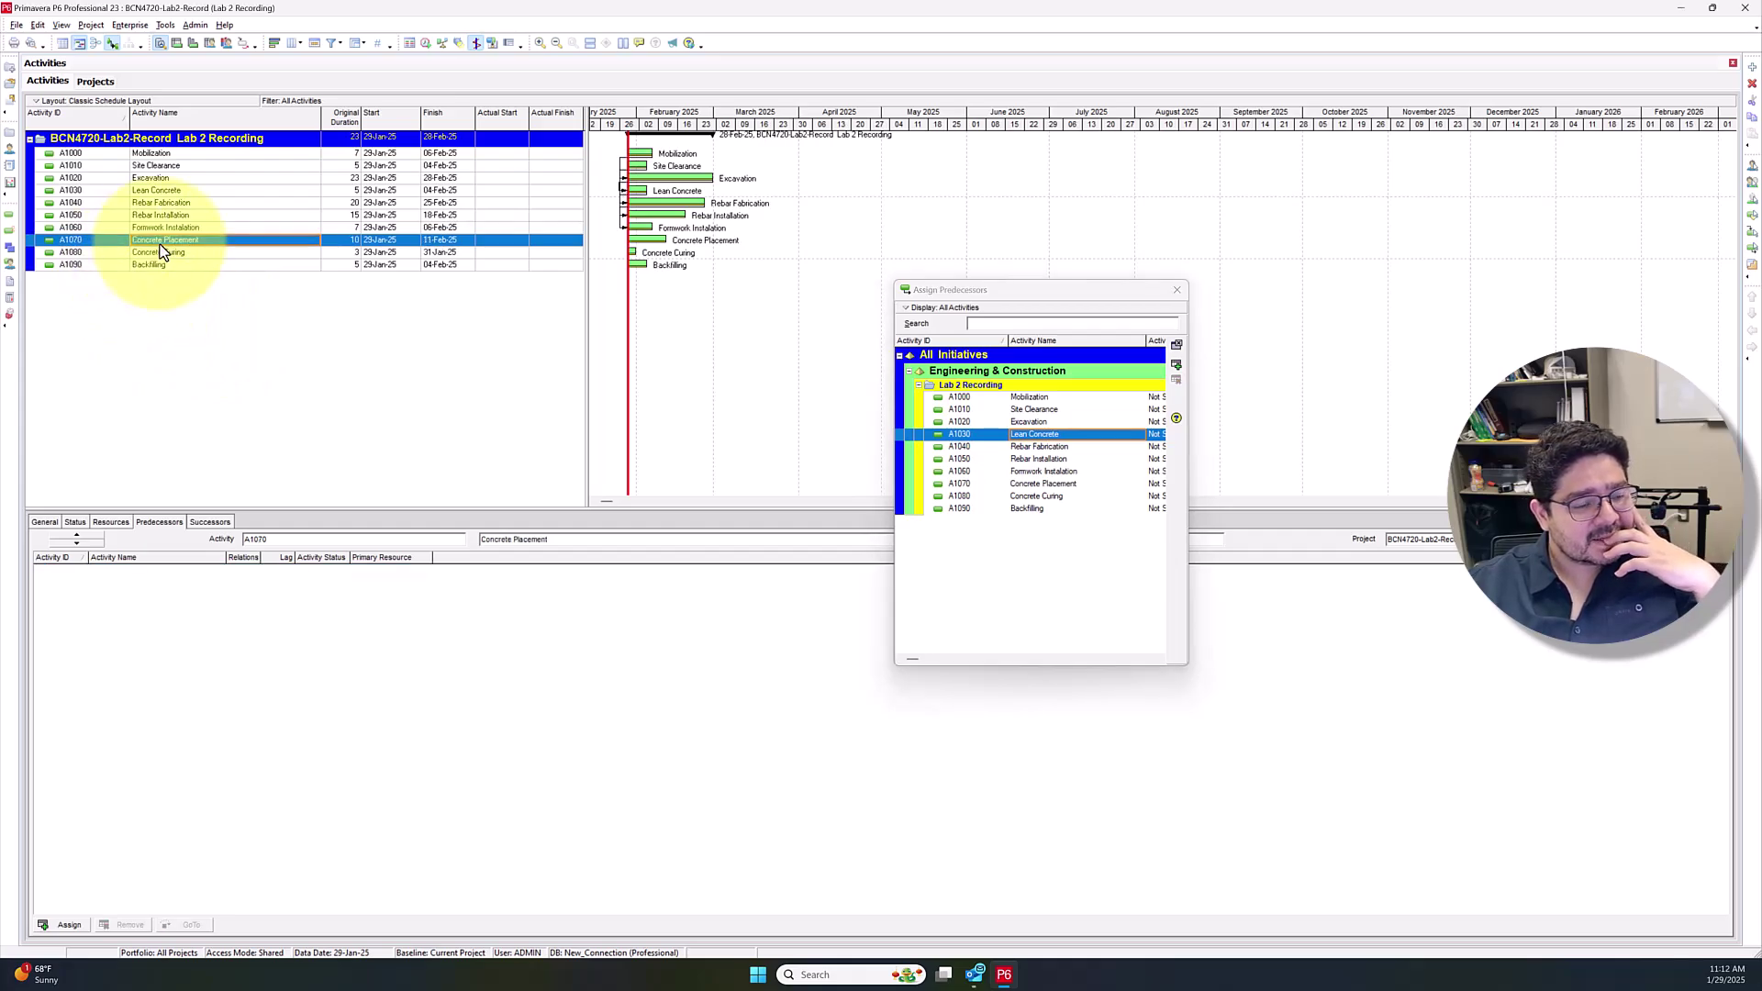
pyautogui.click(1052, 461)
pyautogui.keyDown('ctrl'); pyautogui.click(1077, 470); pyautogui.keyUp('ctrl')
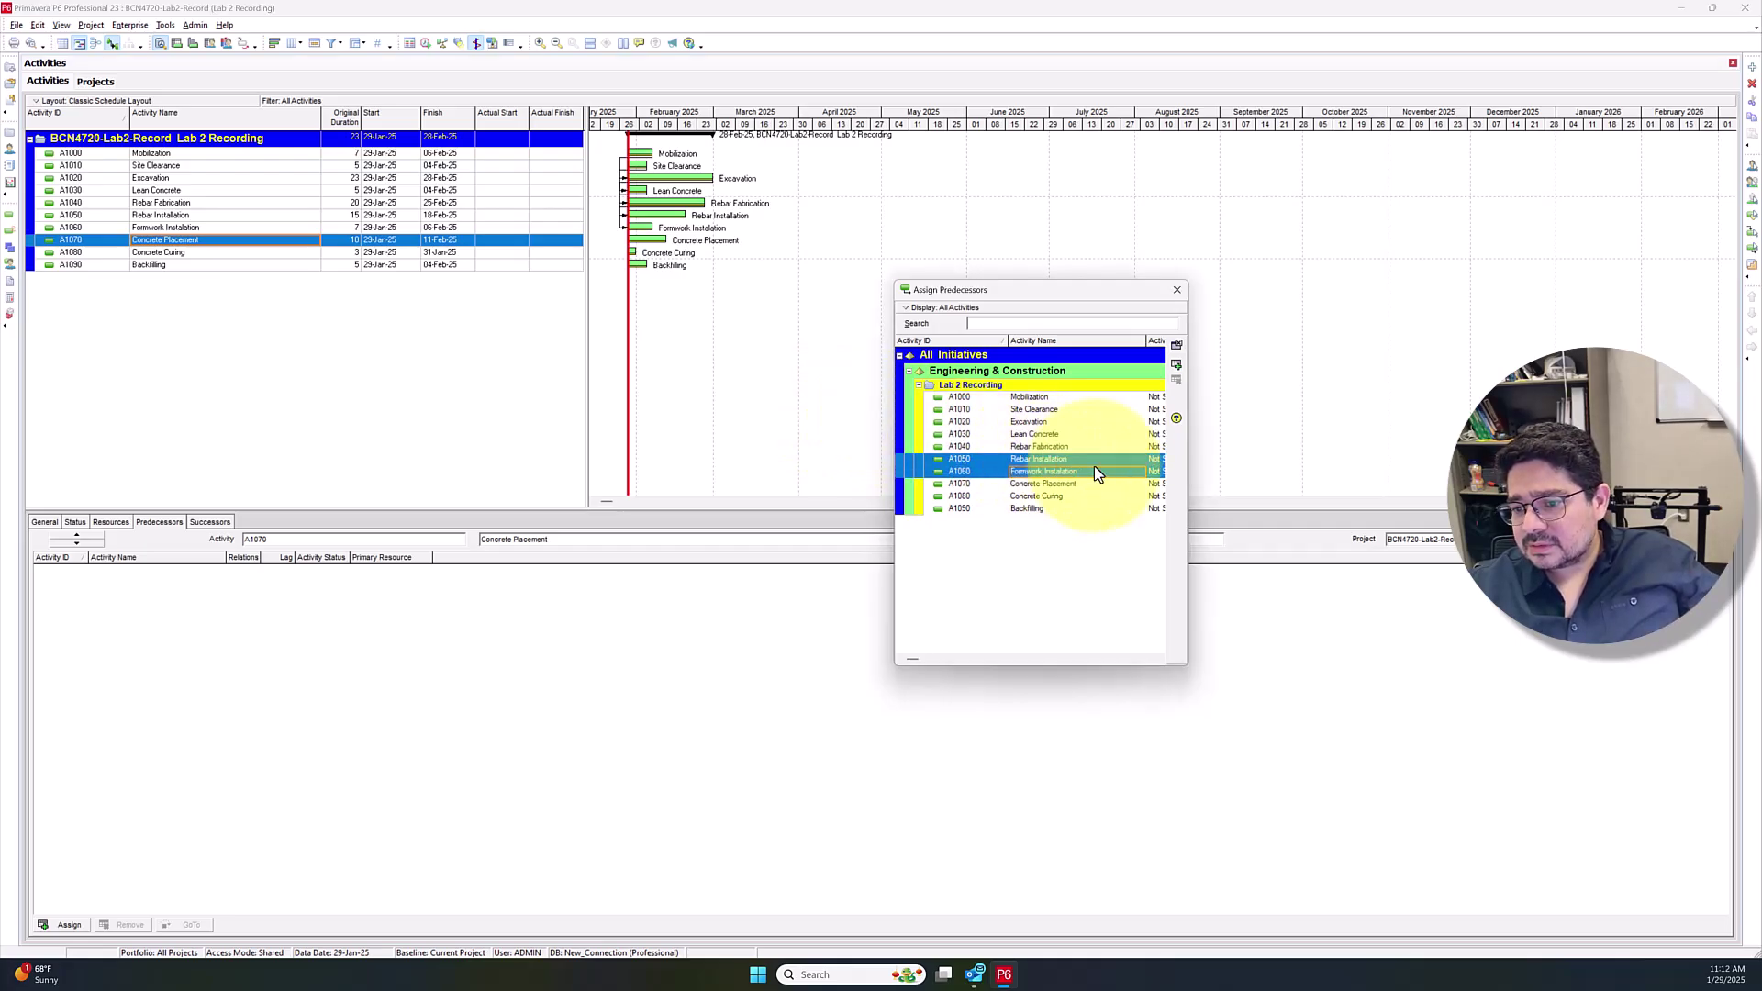
pyautogui.click(1178, 365)
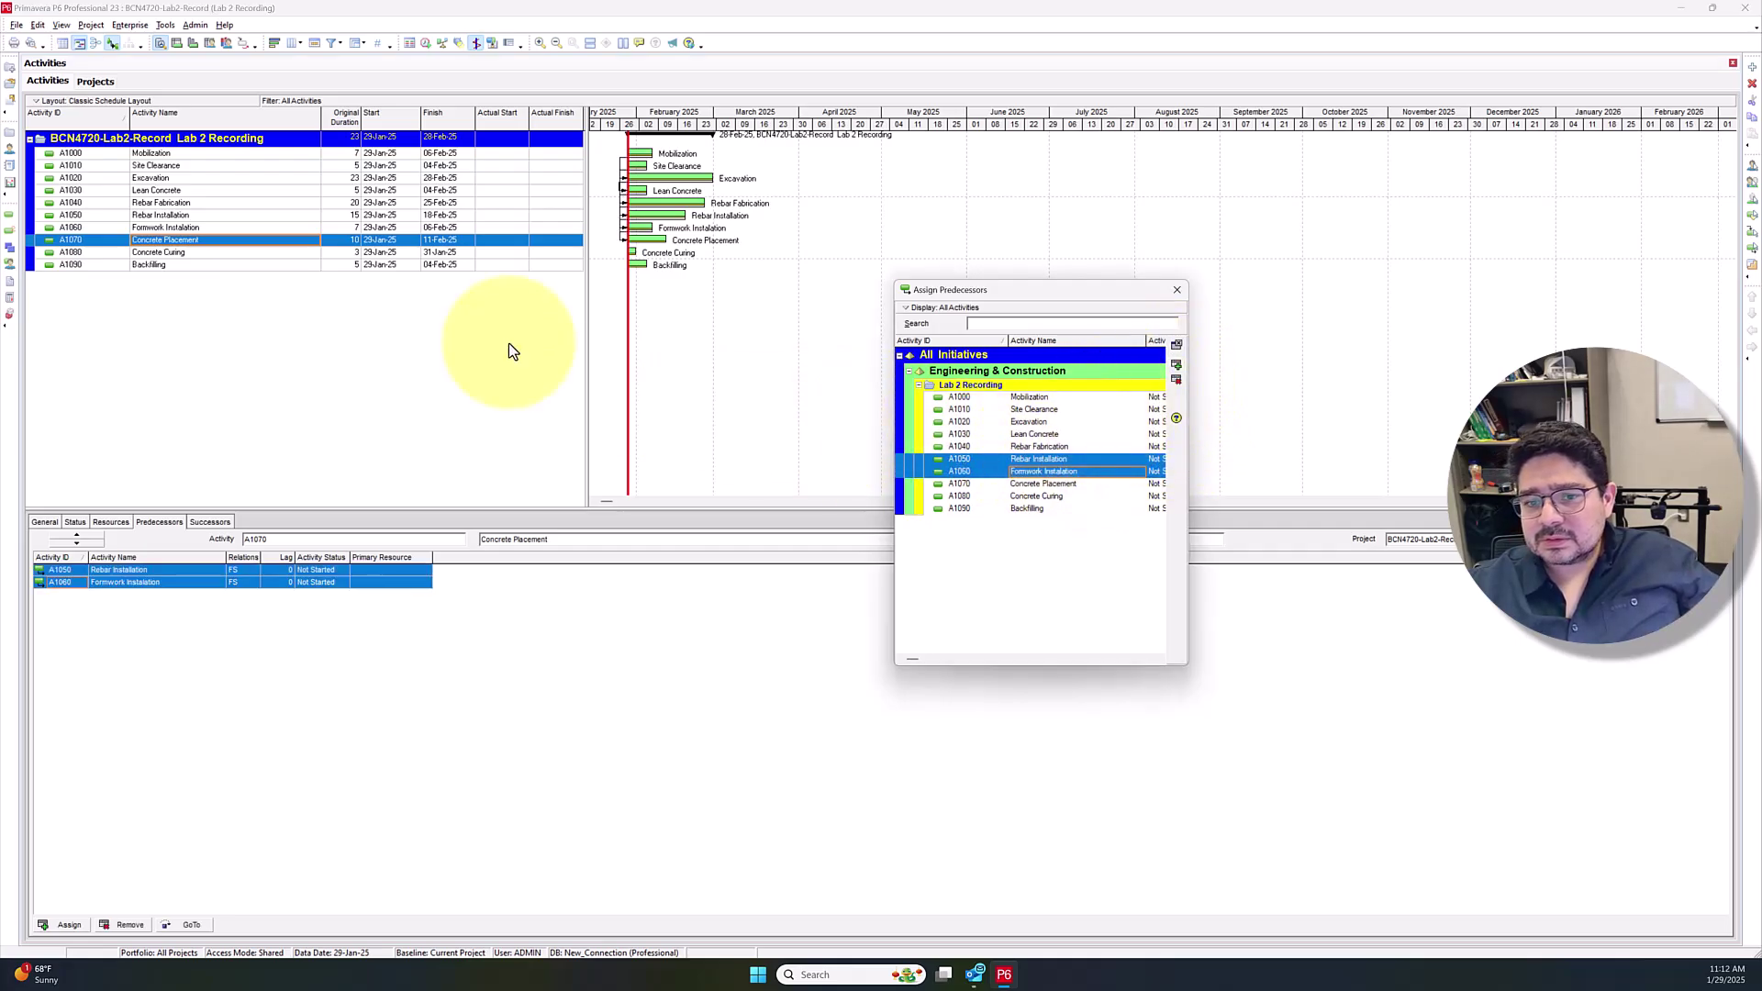
# Make Concrete Placement an FS predecessor of Concrete Curing, deleting the extra FF link
pyautogui.click(268, 255)
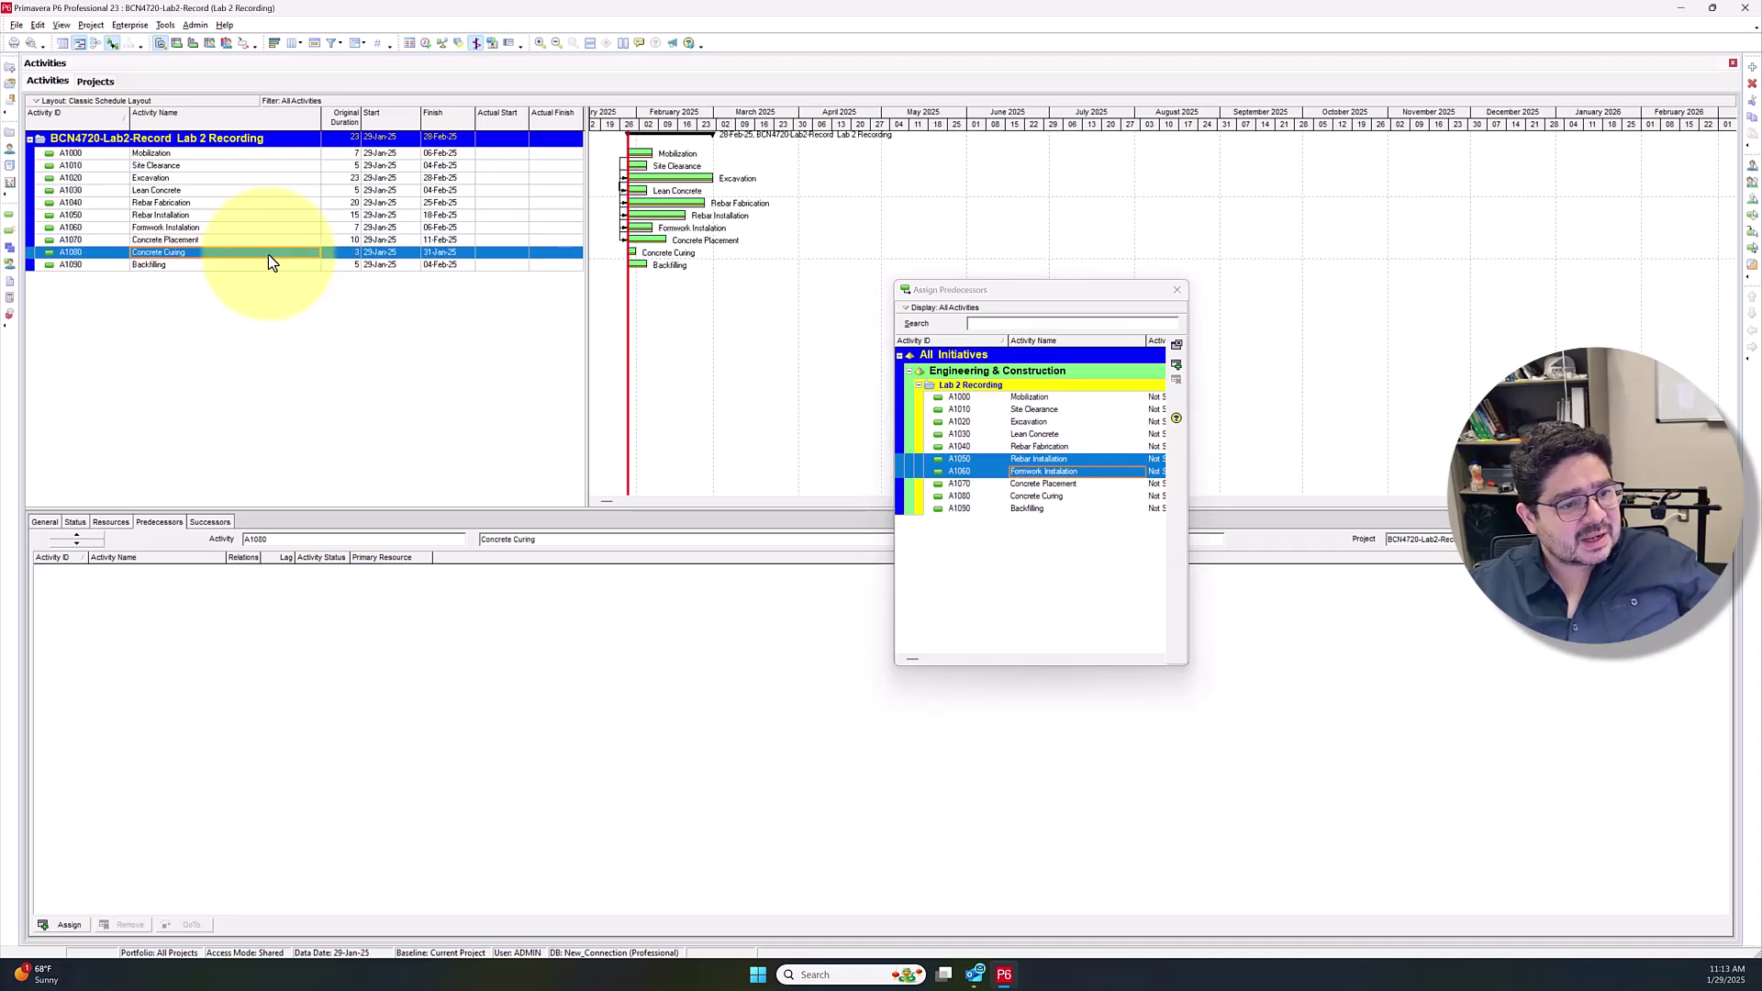
pyautogui.click(1049, 483)
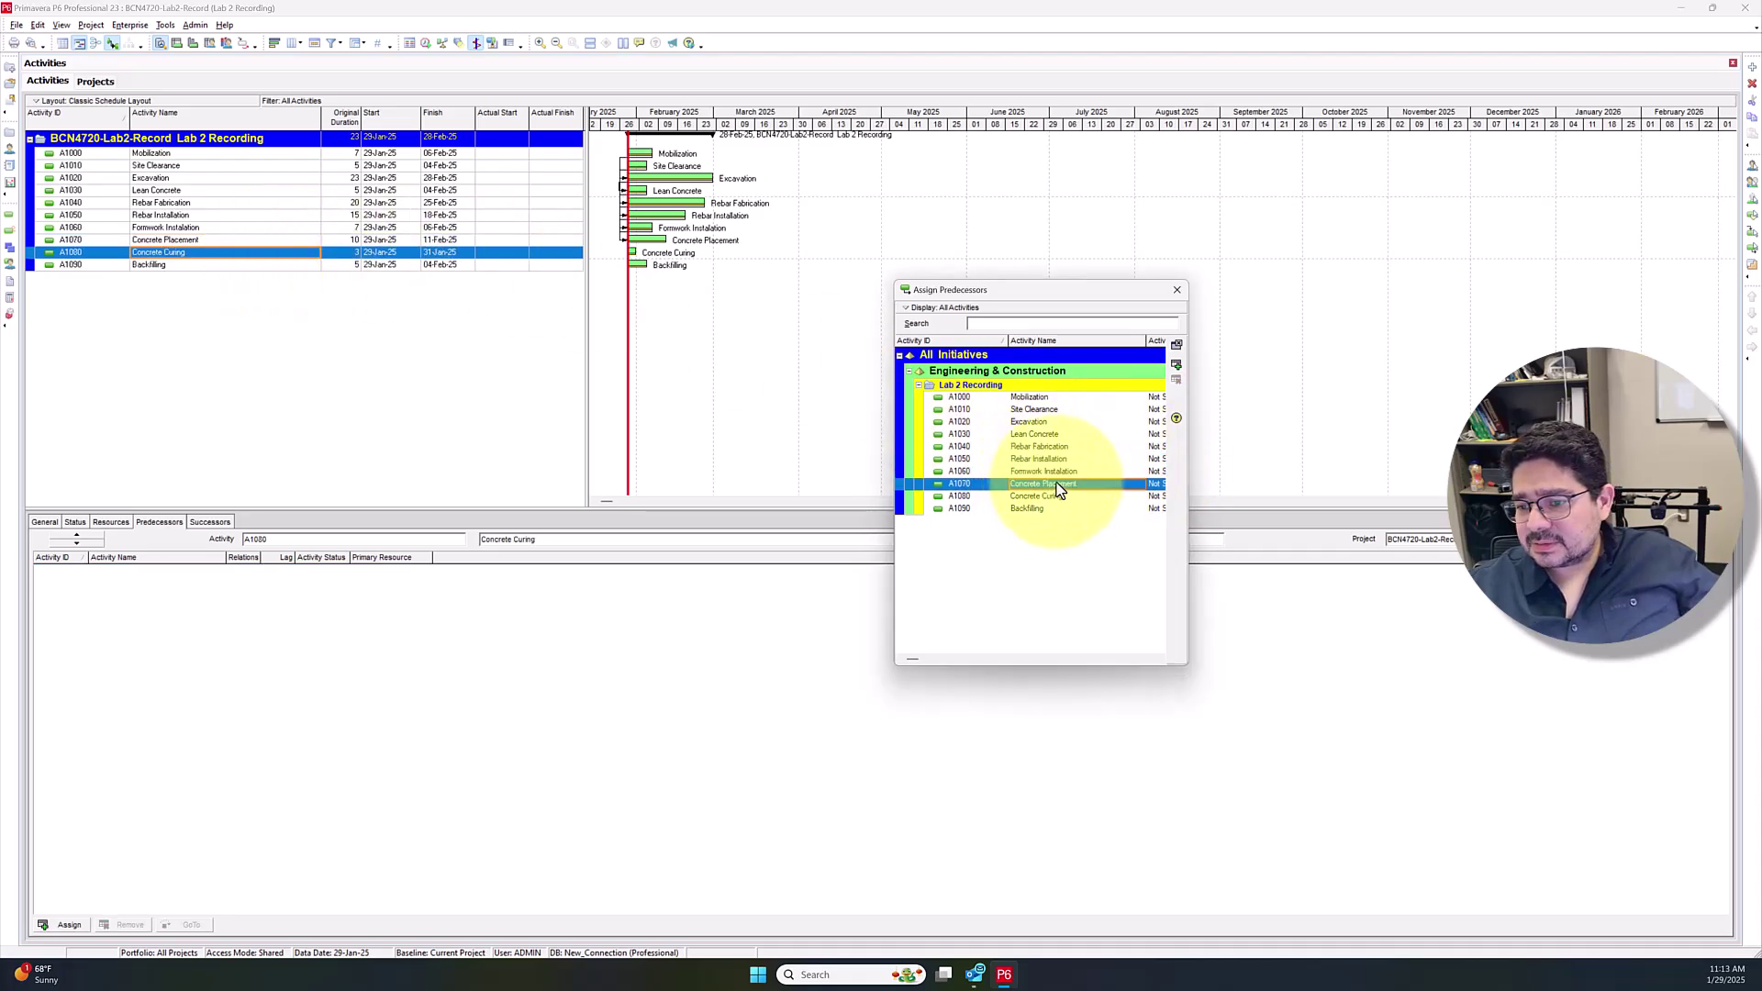
pyautogui.click(1176, 366)
pyautogui.click(338, 266)
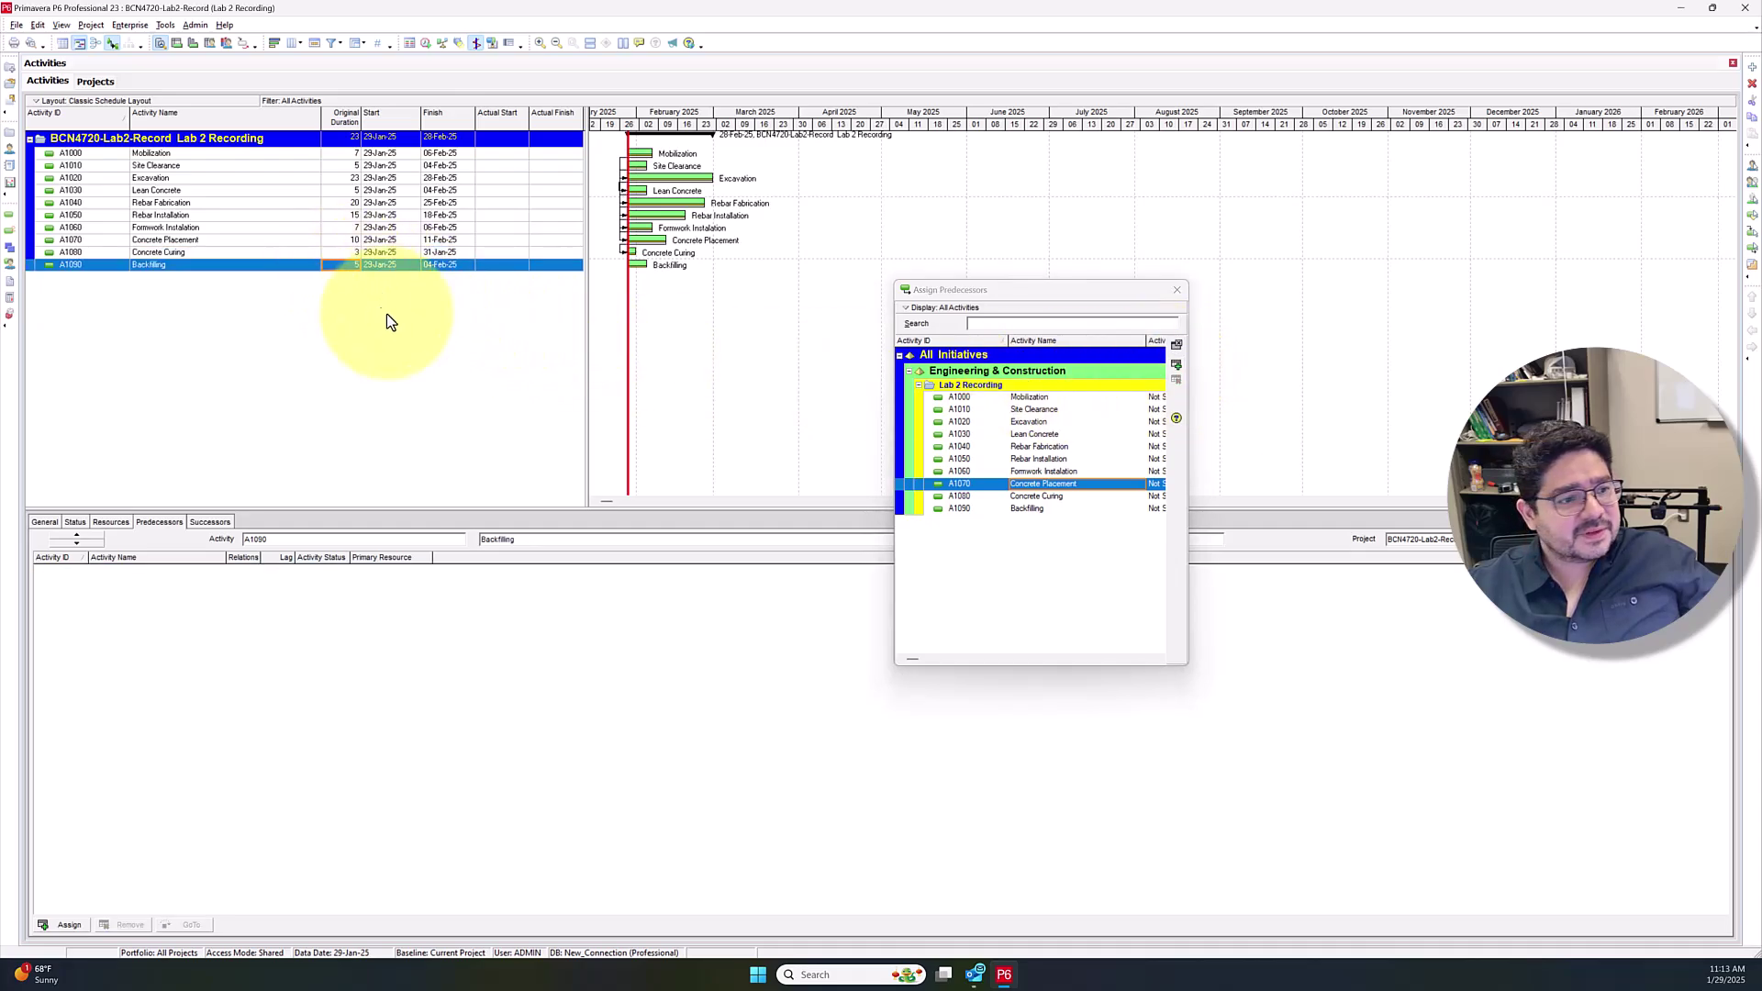
pyautogui.click(402, 252)
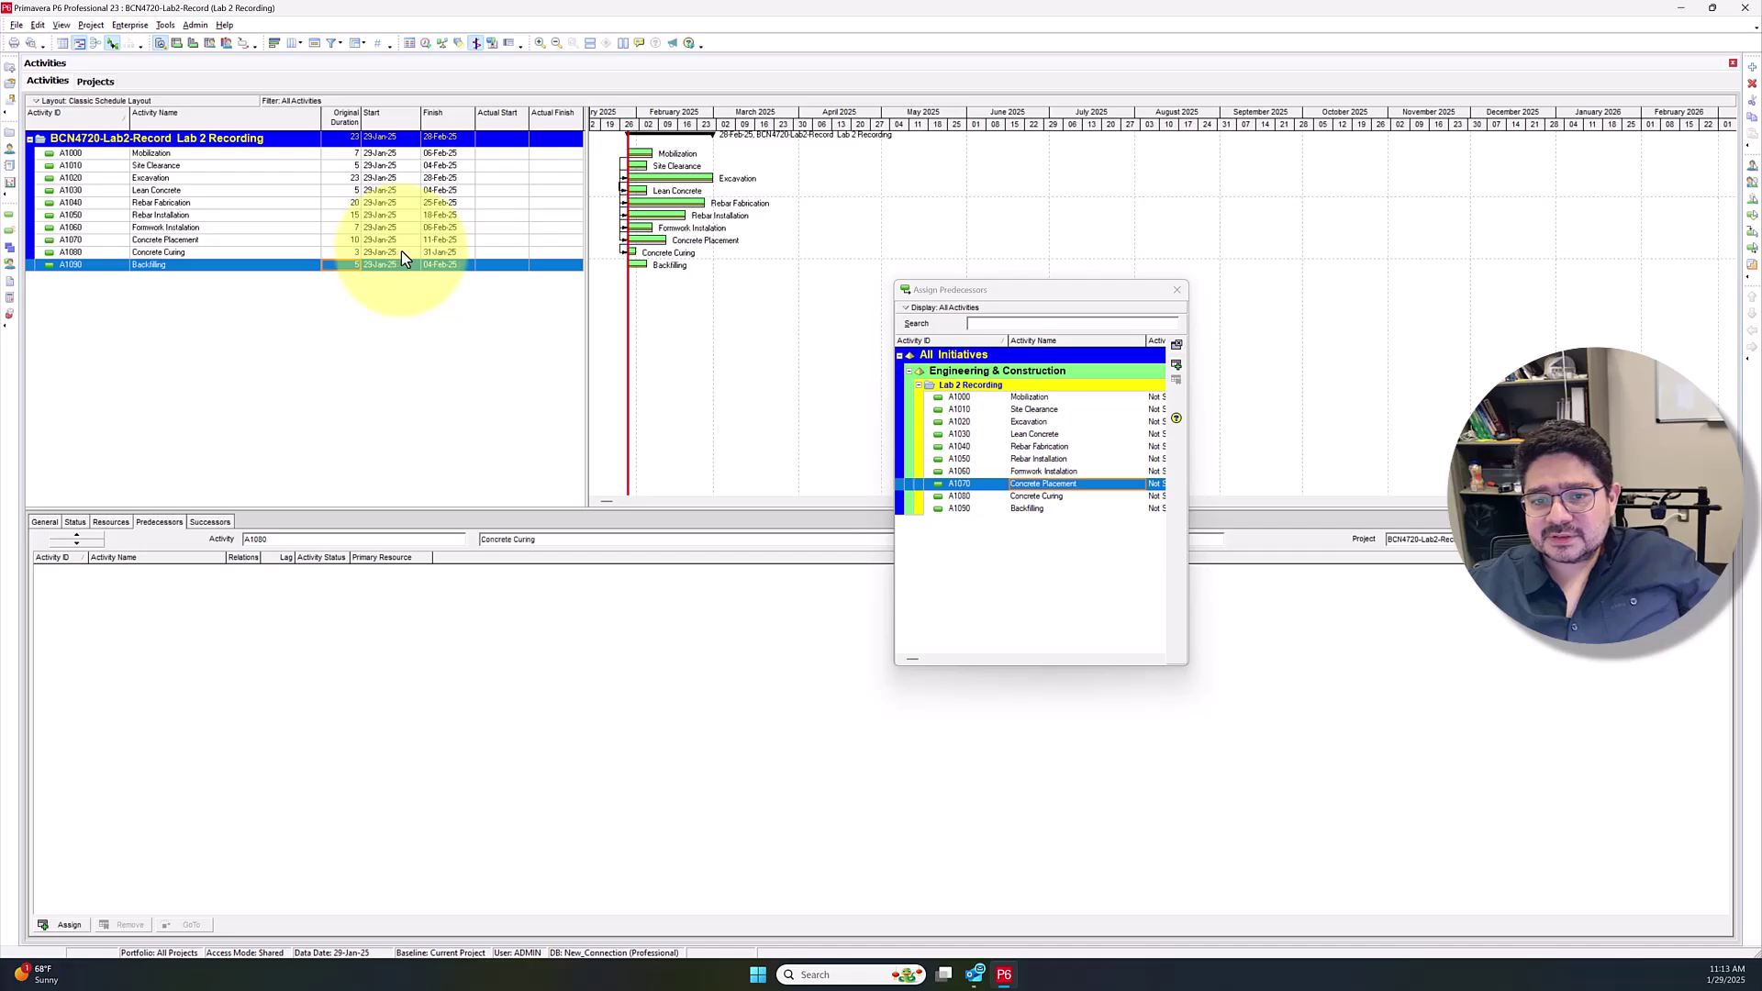
pyautogui.click(1176, 365)
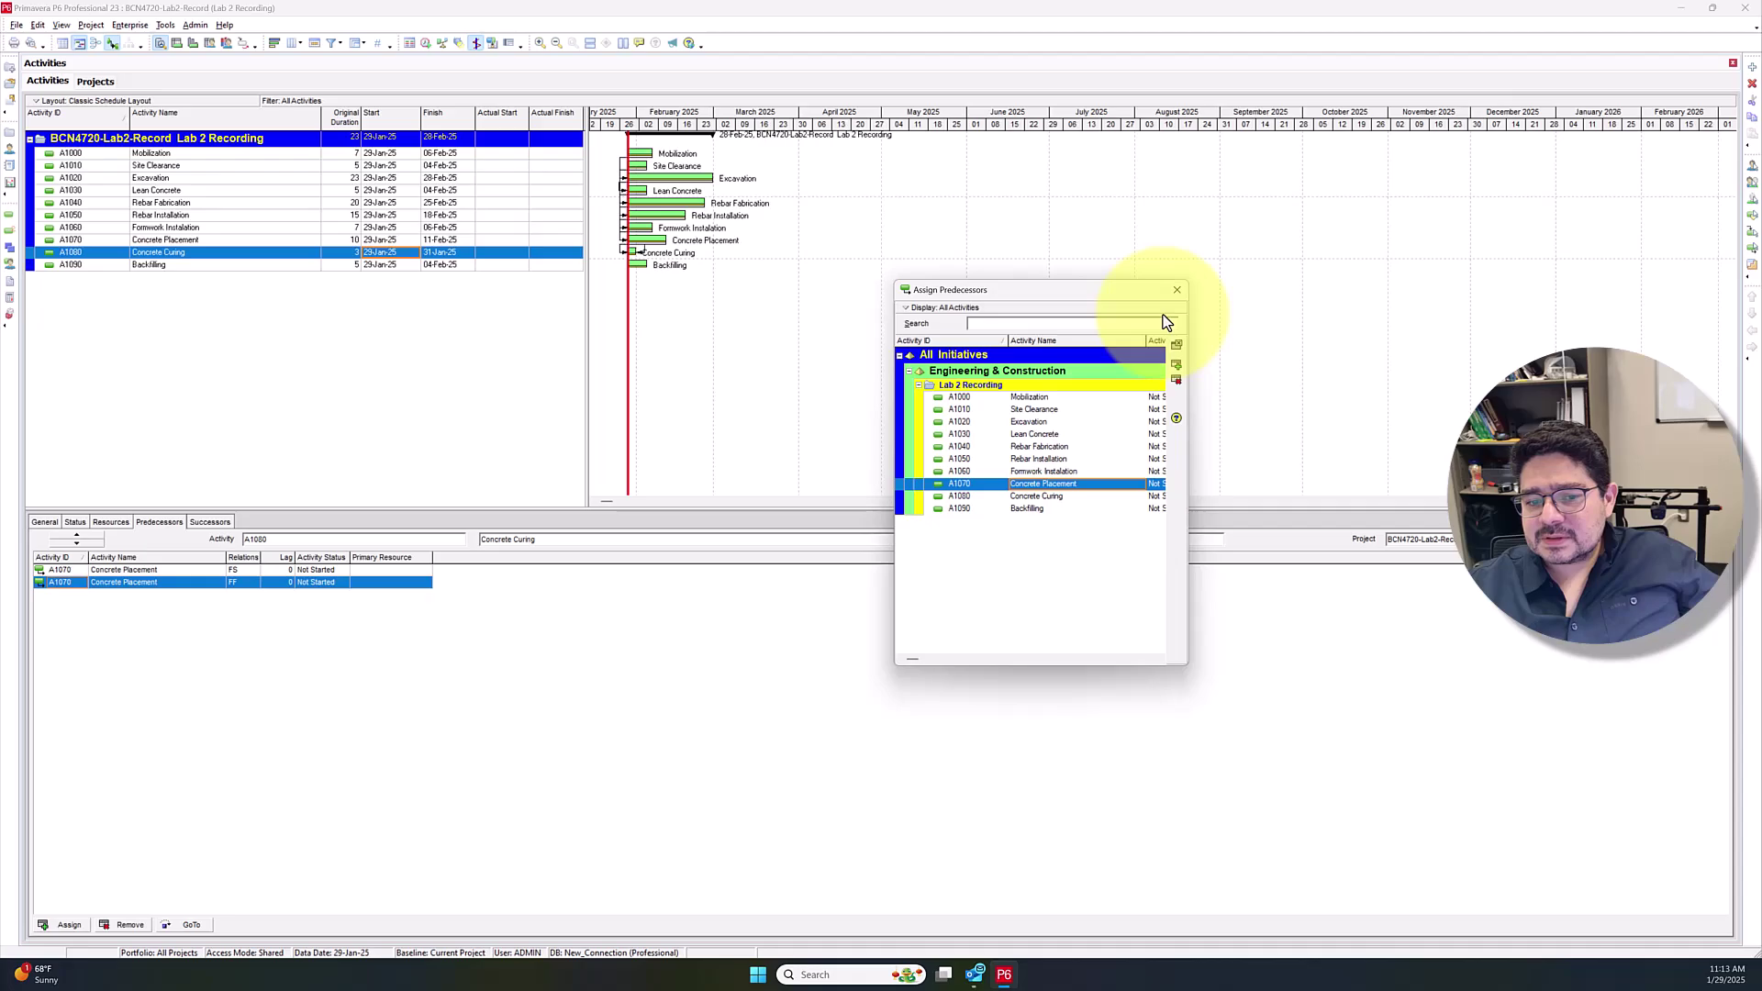
pyautogui.click(129, 925)
pyautogui.click(849, 504)
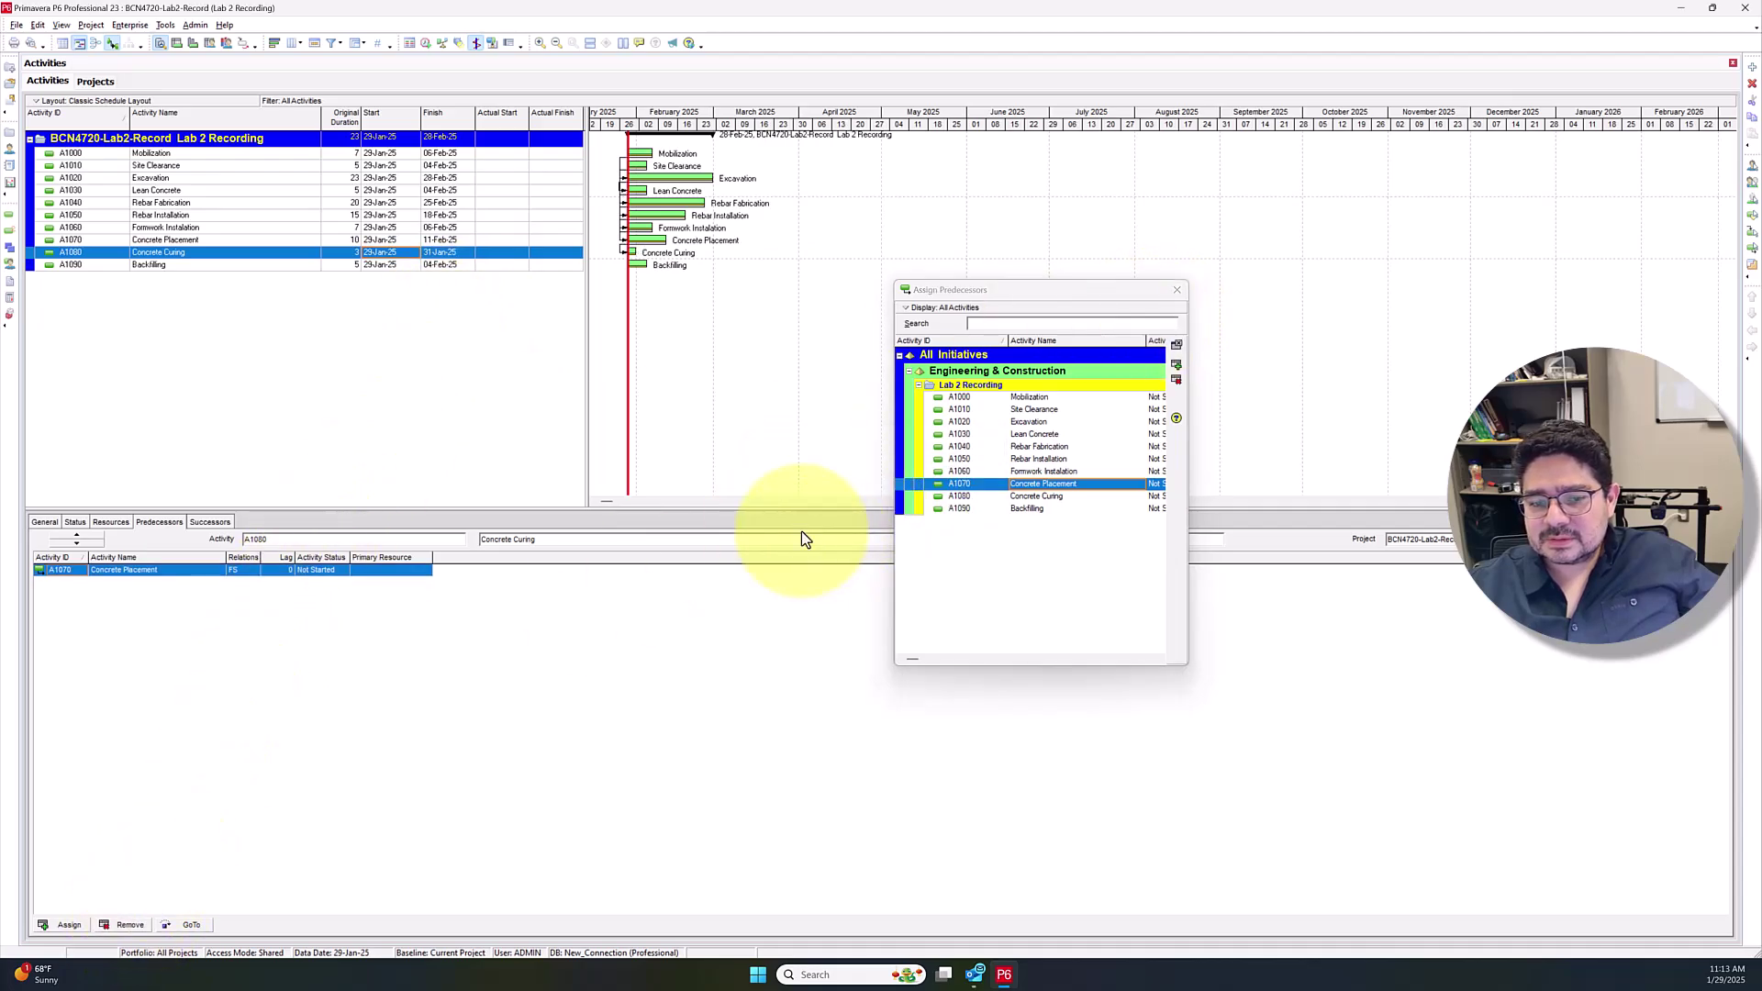
# Assign Concrete Curing as Backfilling's predecessor and close the picker
pyautogui.click(156, 268)
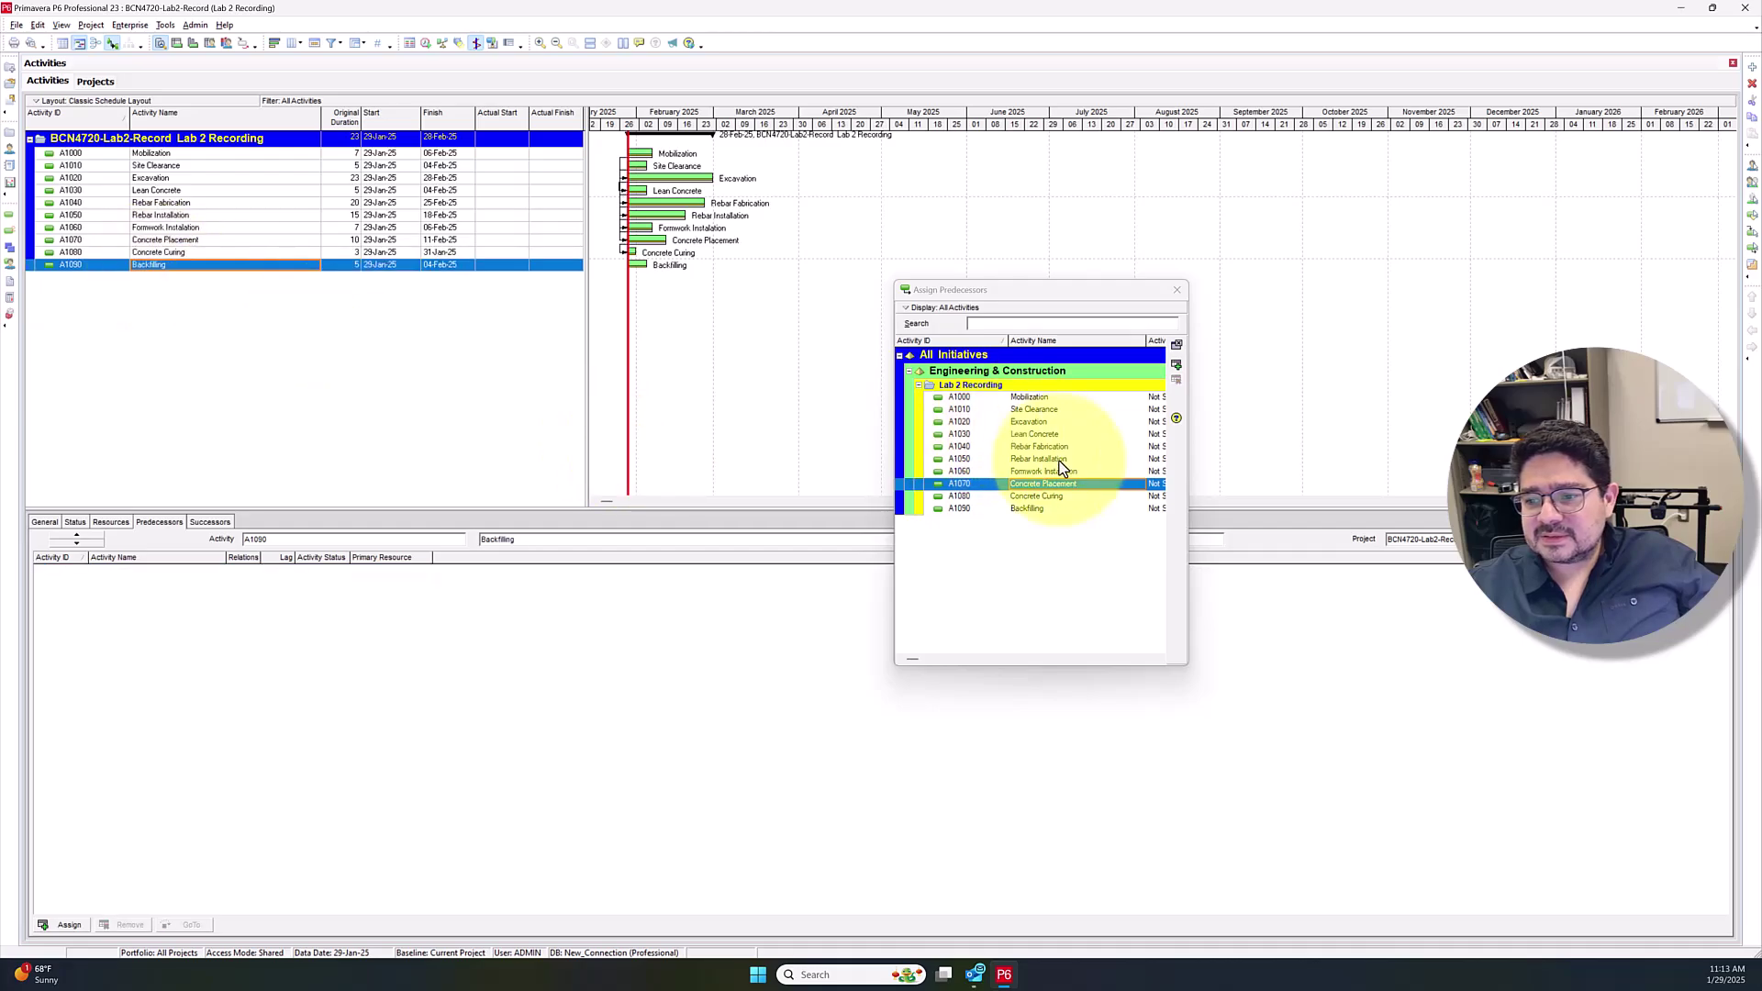
pyautogui.click(1052, 496)
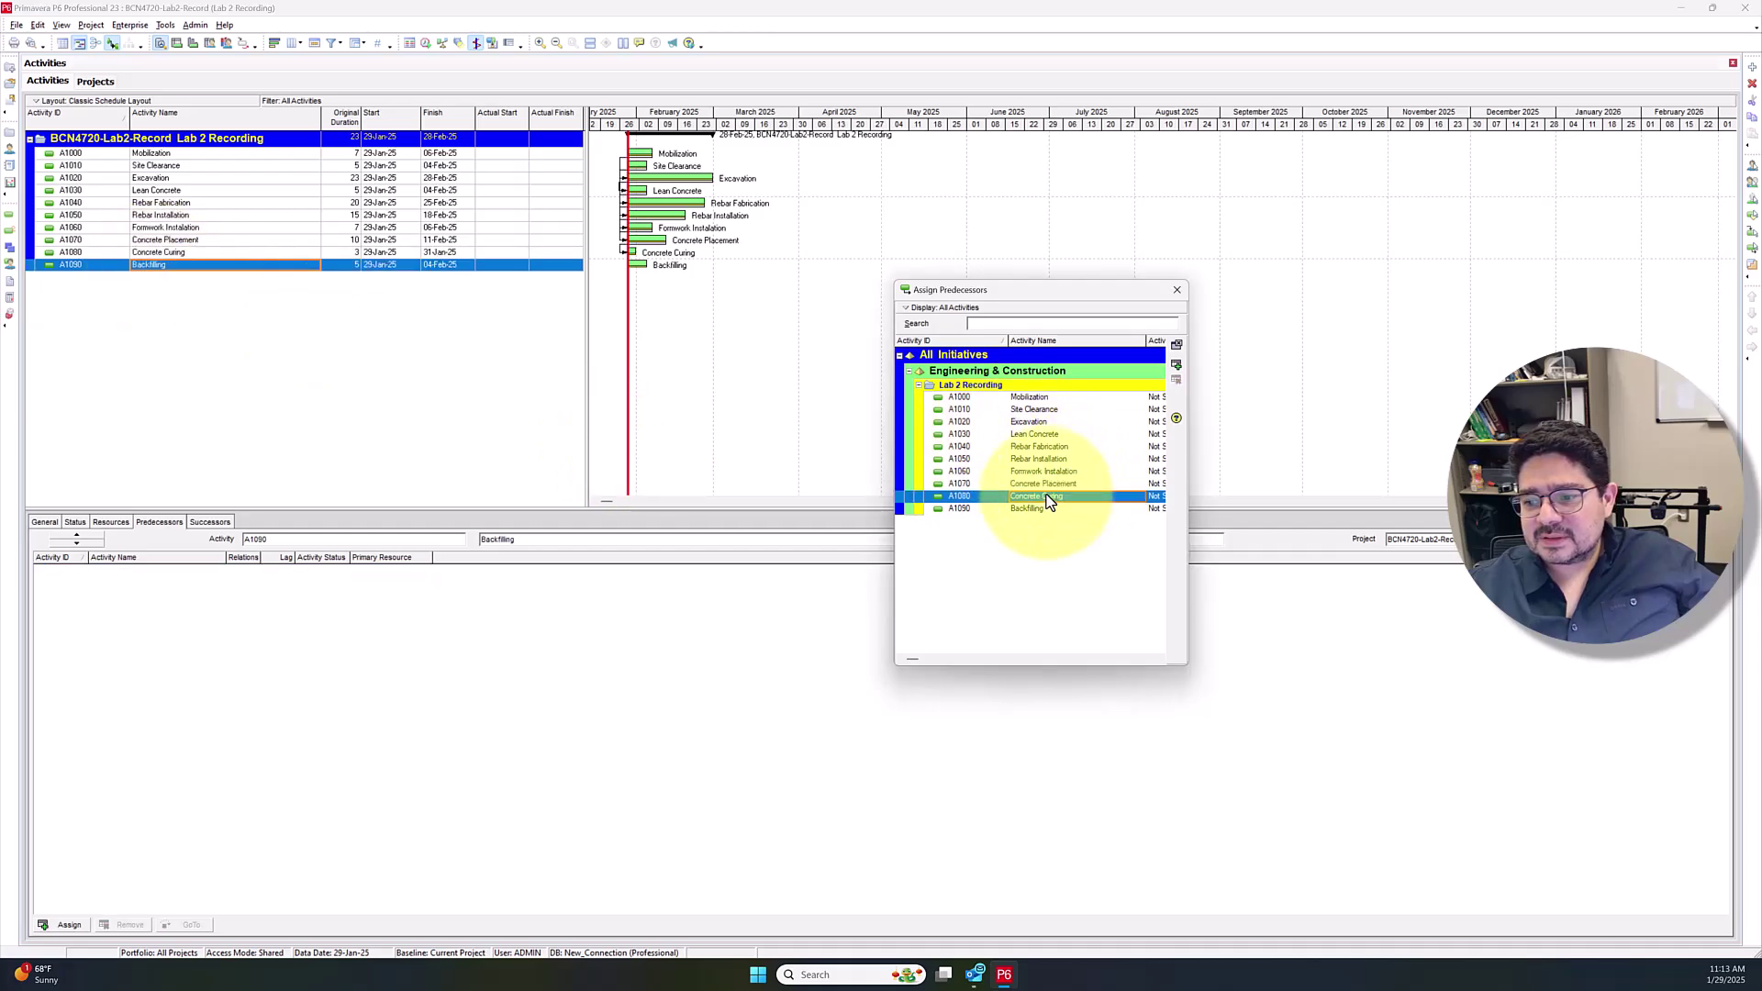
pyautogui.click(1177, 366)
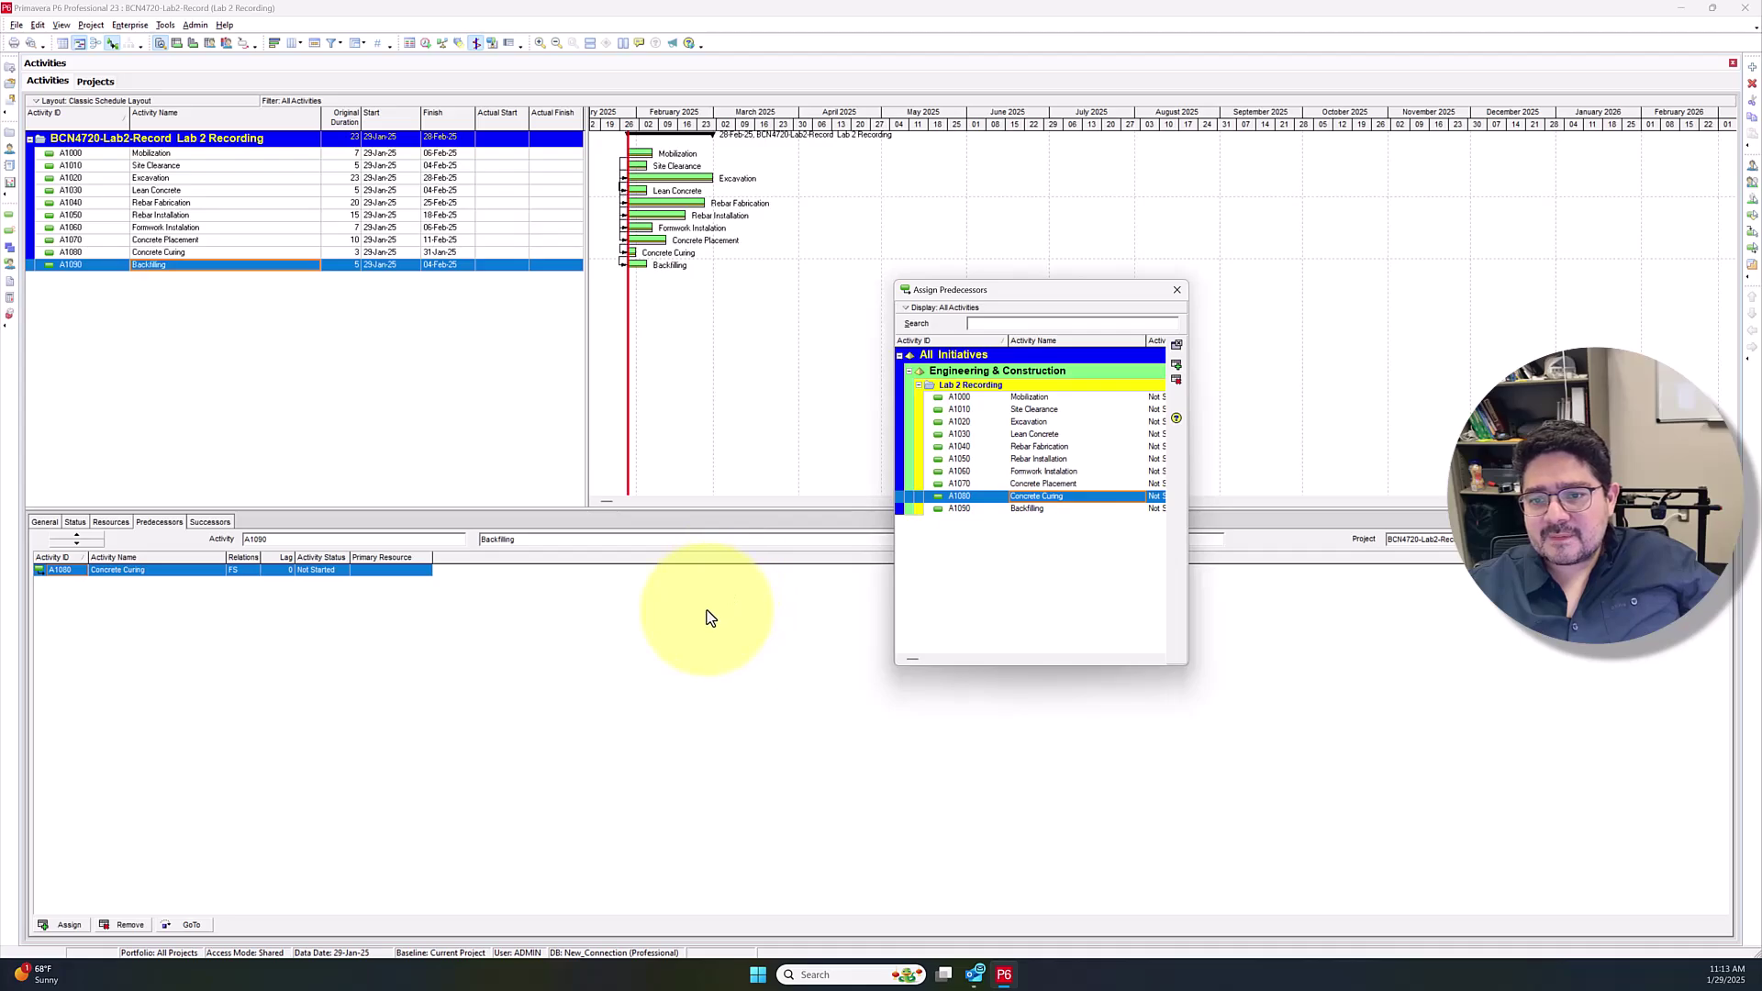
pyautogui.click(1178, 290)
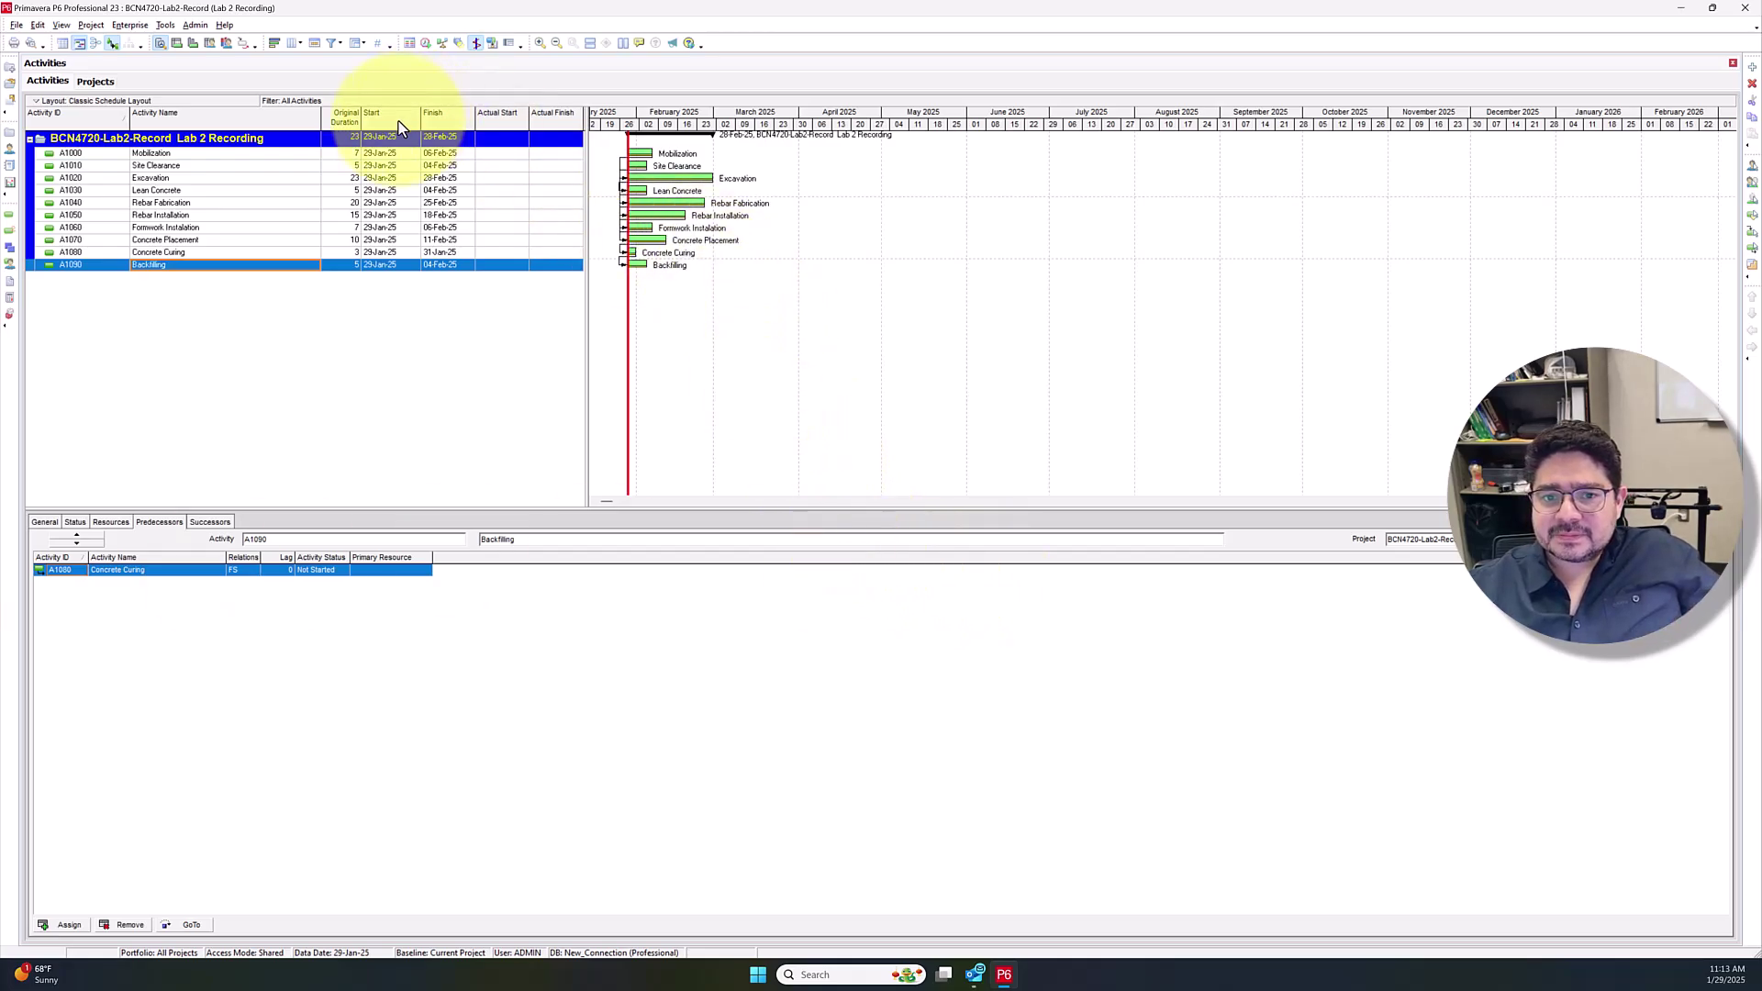
# Run Schedule (F9) on Lab 2 Recording, moving its finish to 02-May-25
pyautogui.click(426, 43)
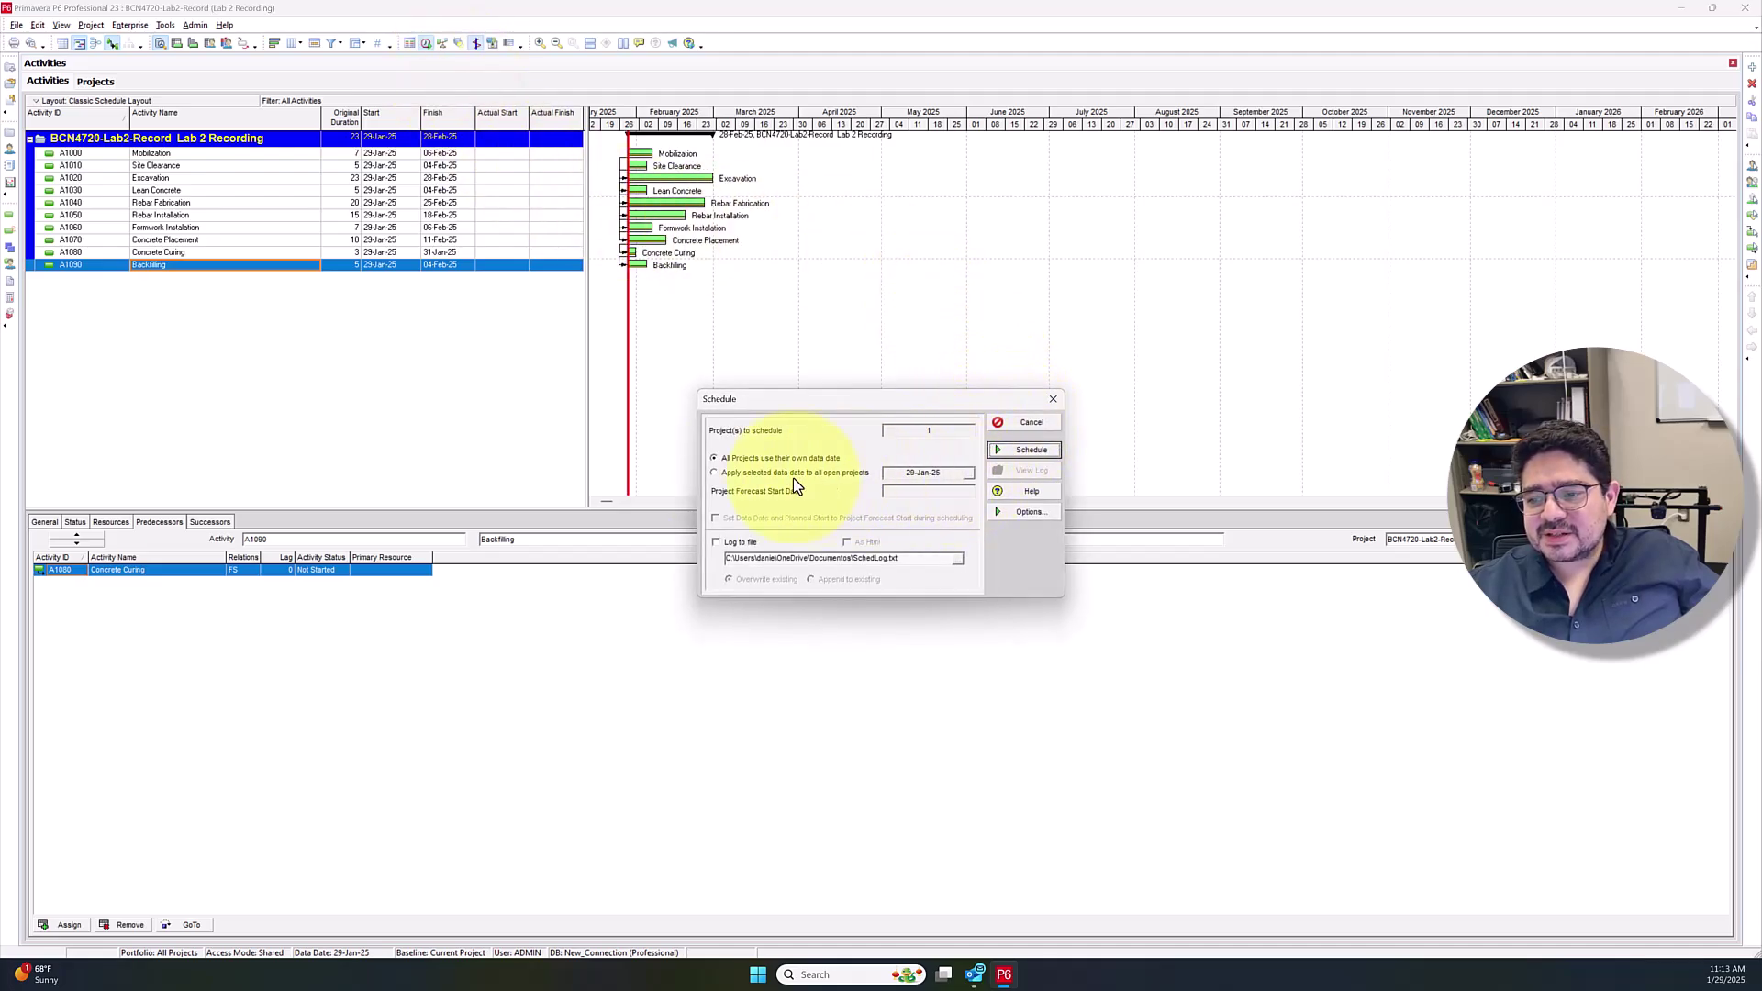
pyautogui.click(1002, 450)
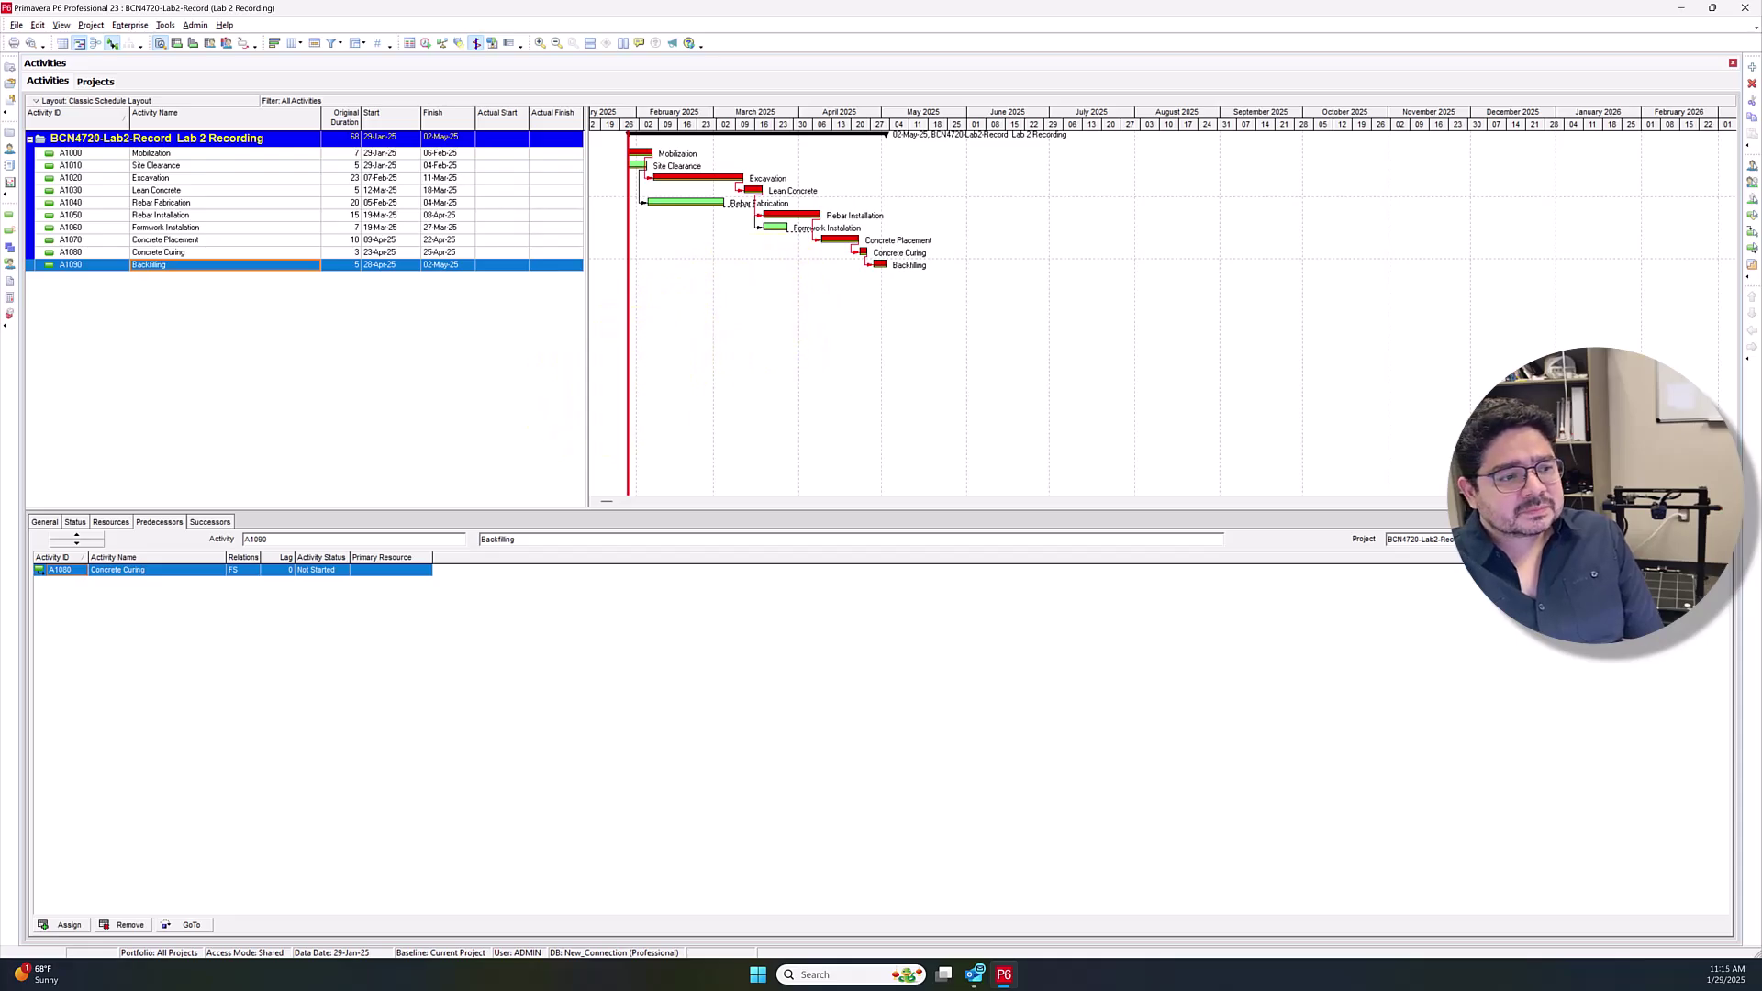
# Review the lab worksheet PDF, then back in P6 select A1010 Site Clearance
pyautogui.moveTo(786, 390); pyautogui.dragTo(948, 6)
pyautogui.scroll(-2, 955, 587)
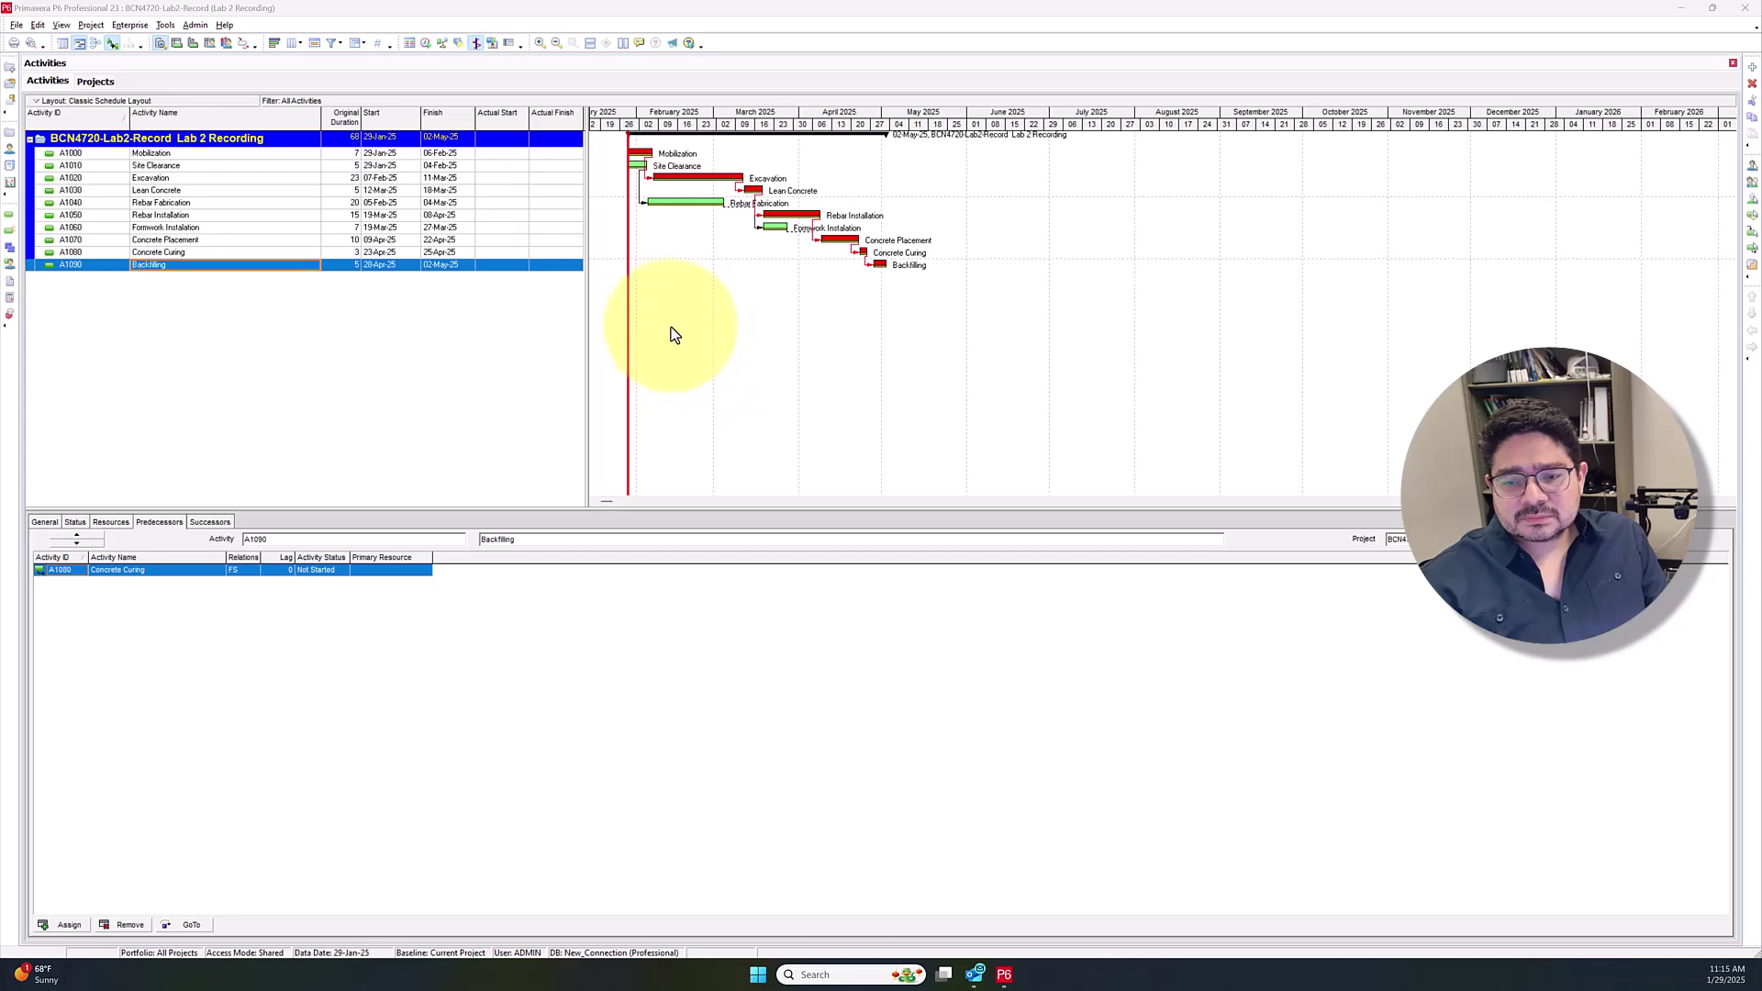
pyautogui.click(16, 26)
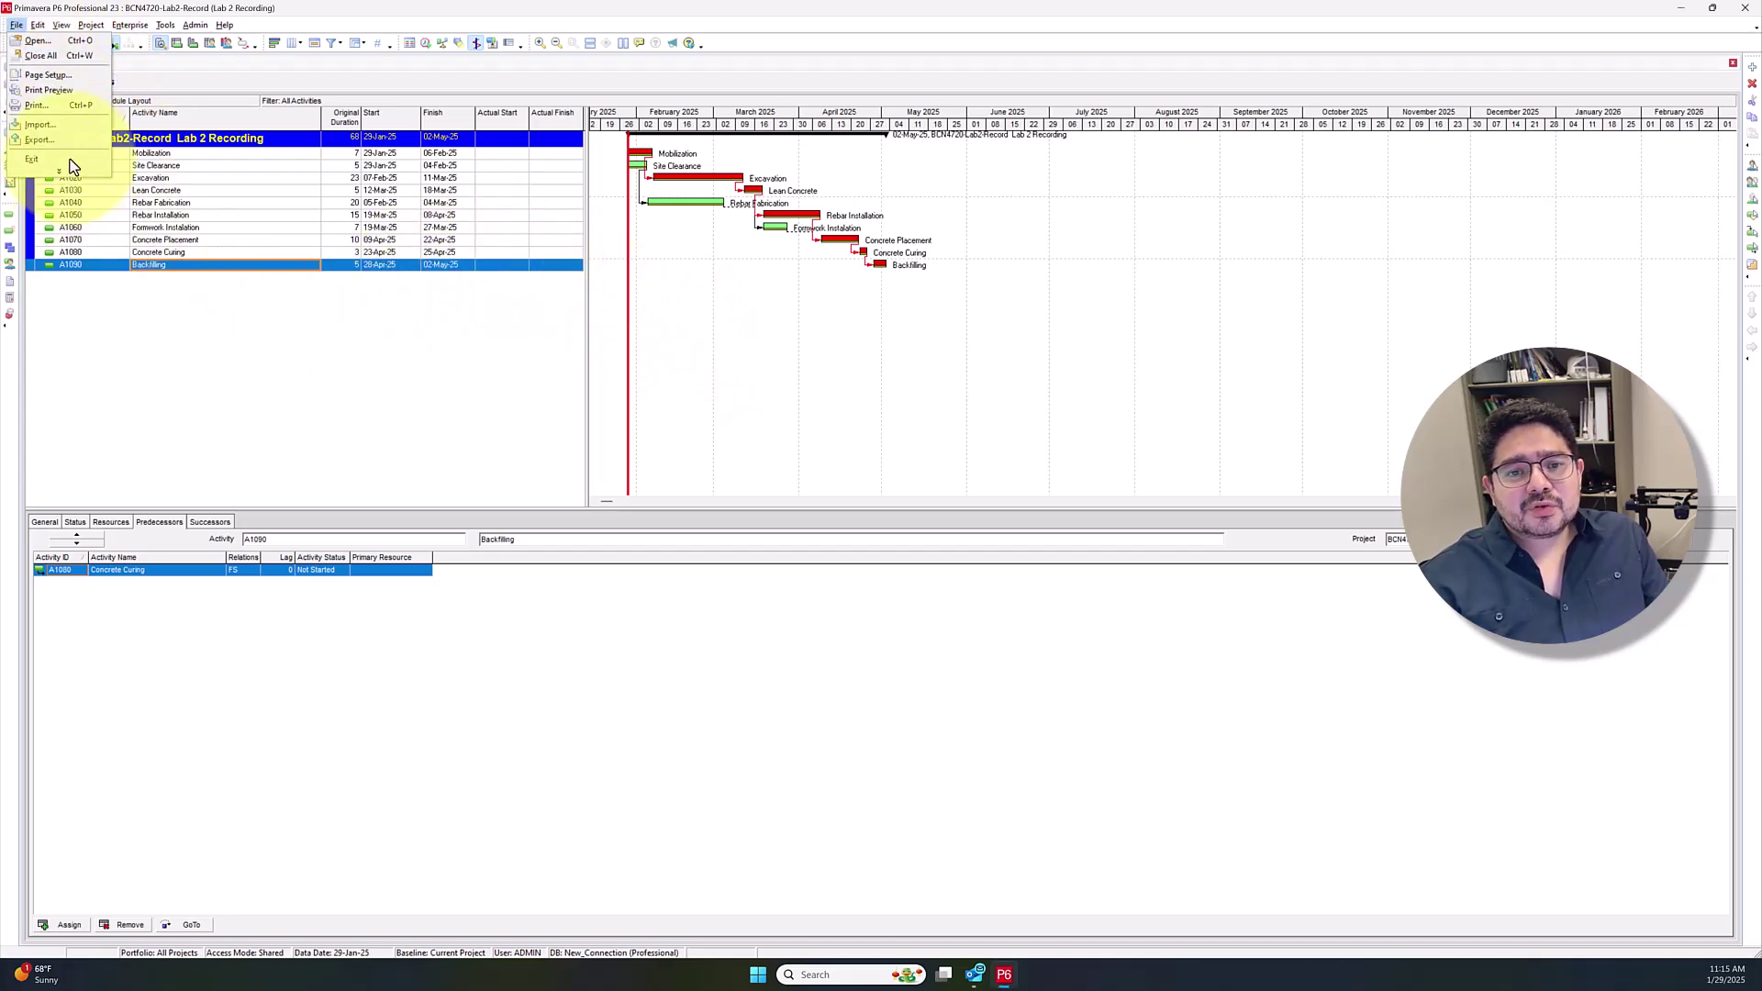
pyautogui.click(404, 311)
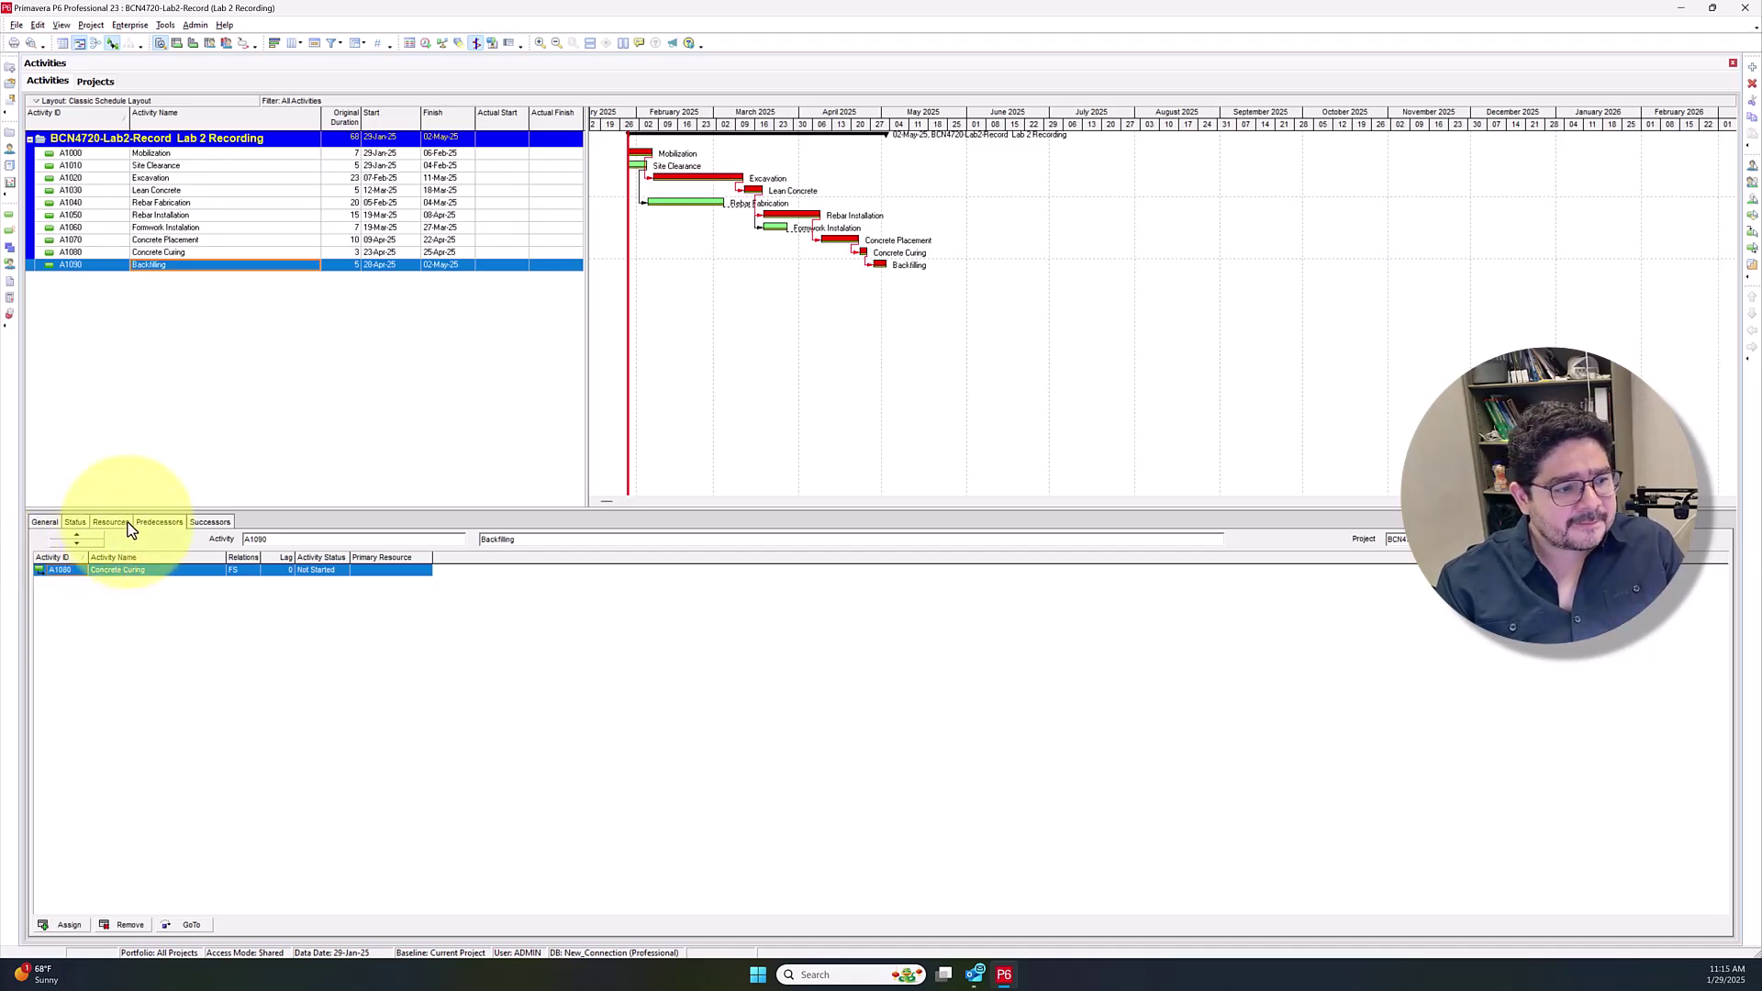
pyautogui.click(189, 165)
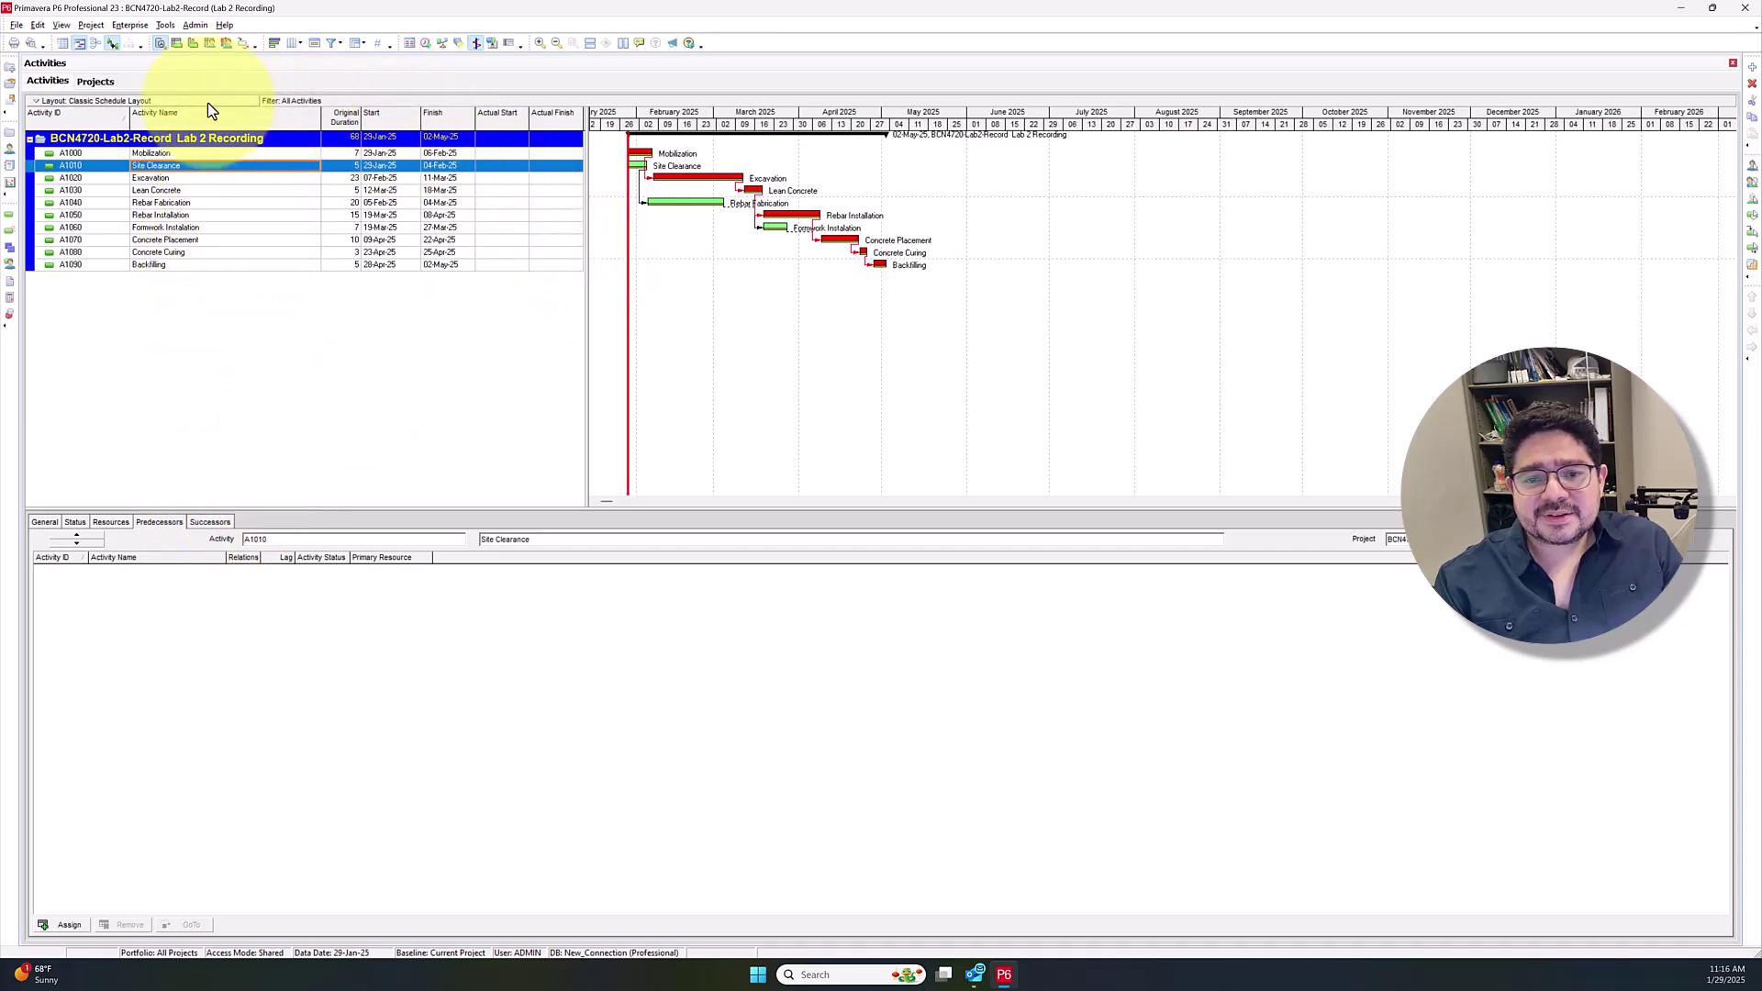
# Assign Mobilization as Site Clearance's predecessor with an SS relationship and 4-day lag
pyautogui.click(62, 925)
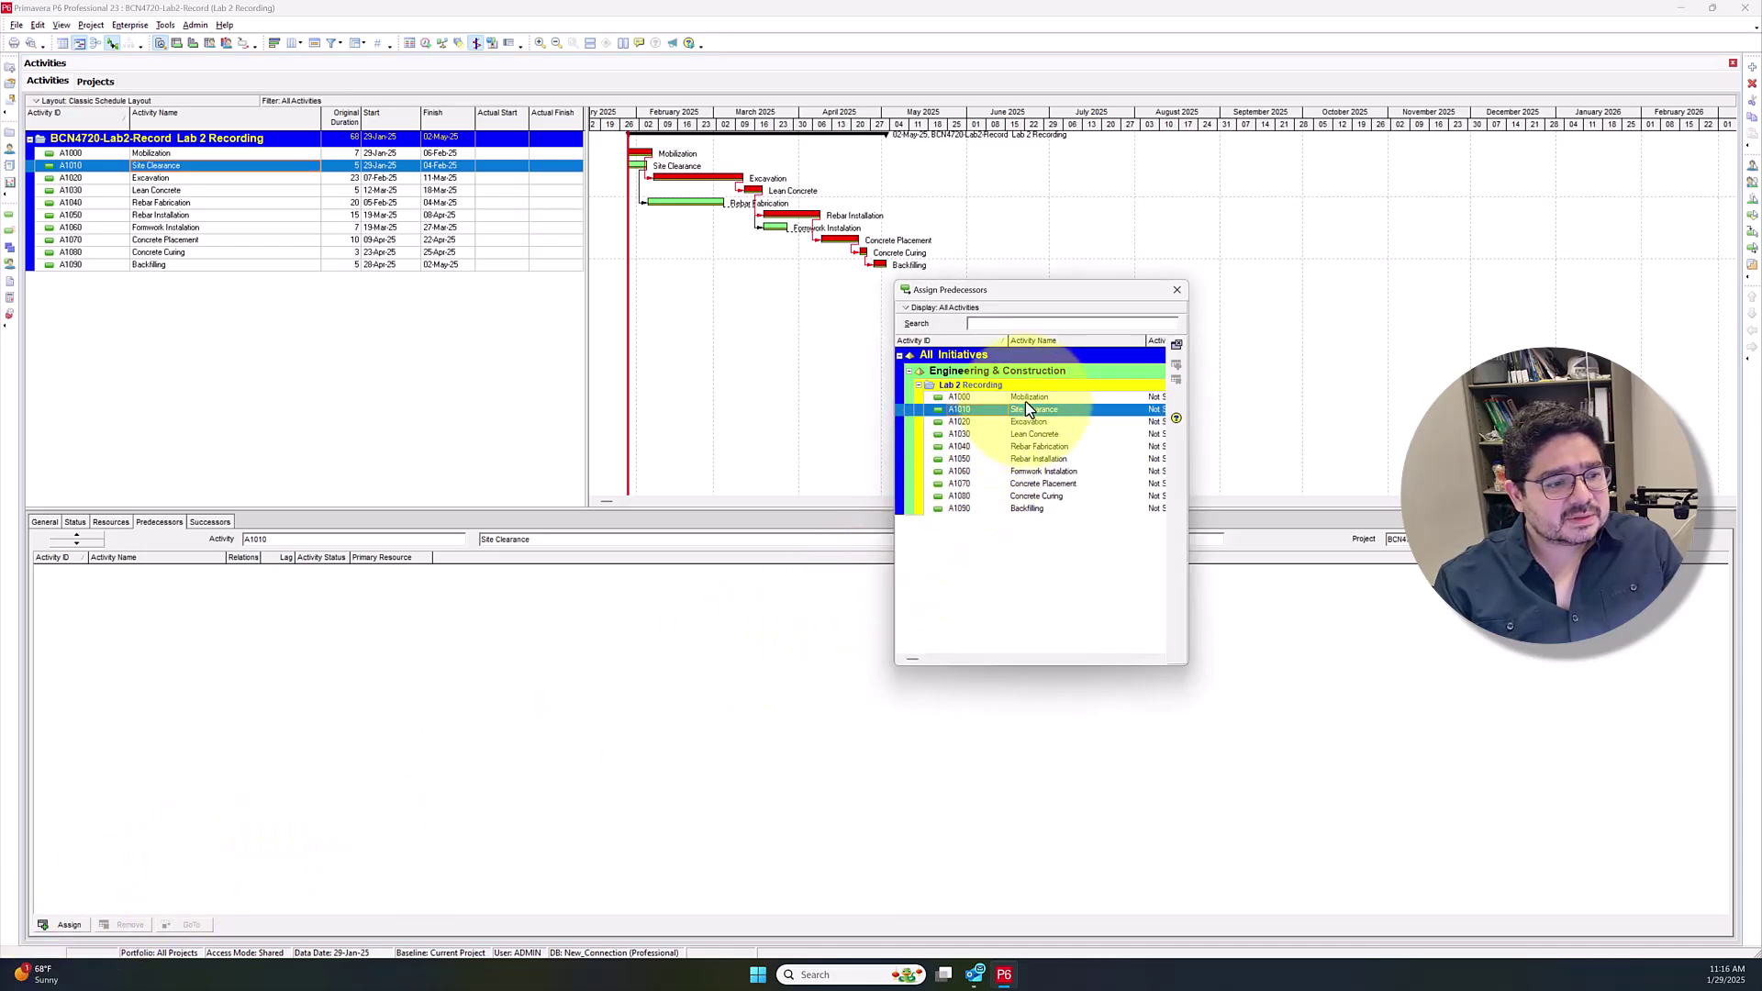
pyautogui.click(1026, 399)
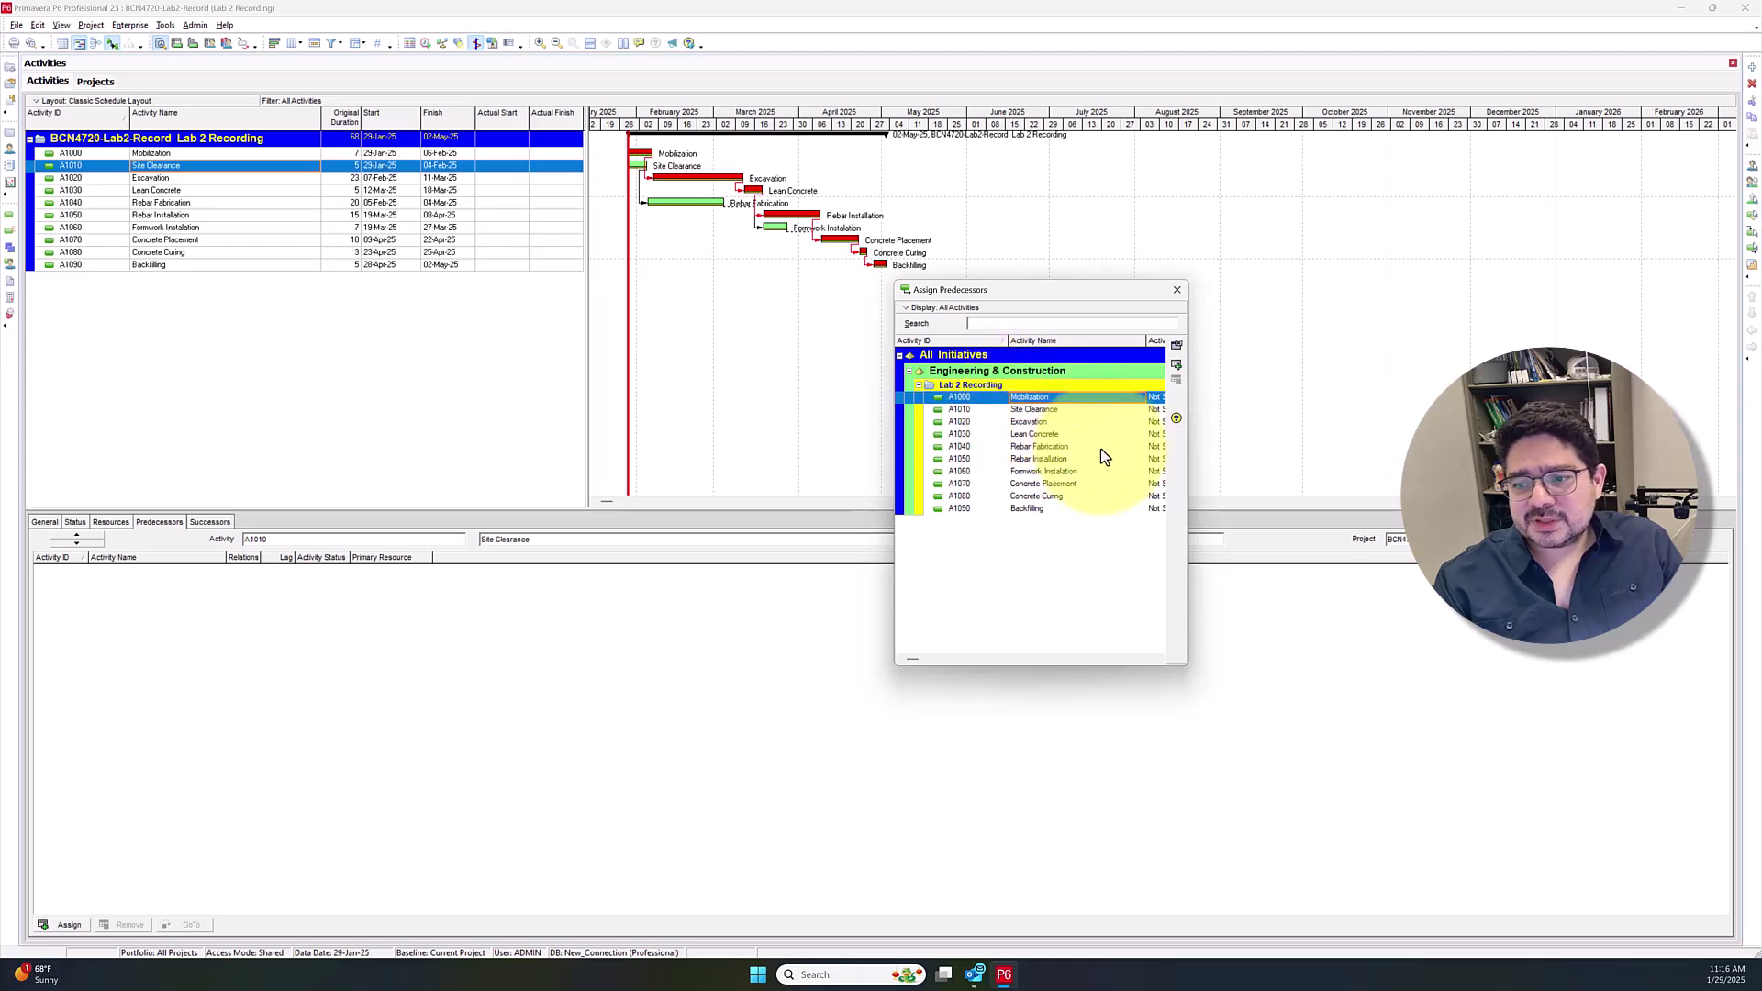
pyautogui.click(1178, 366)
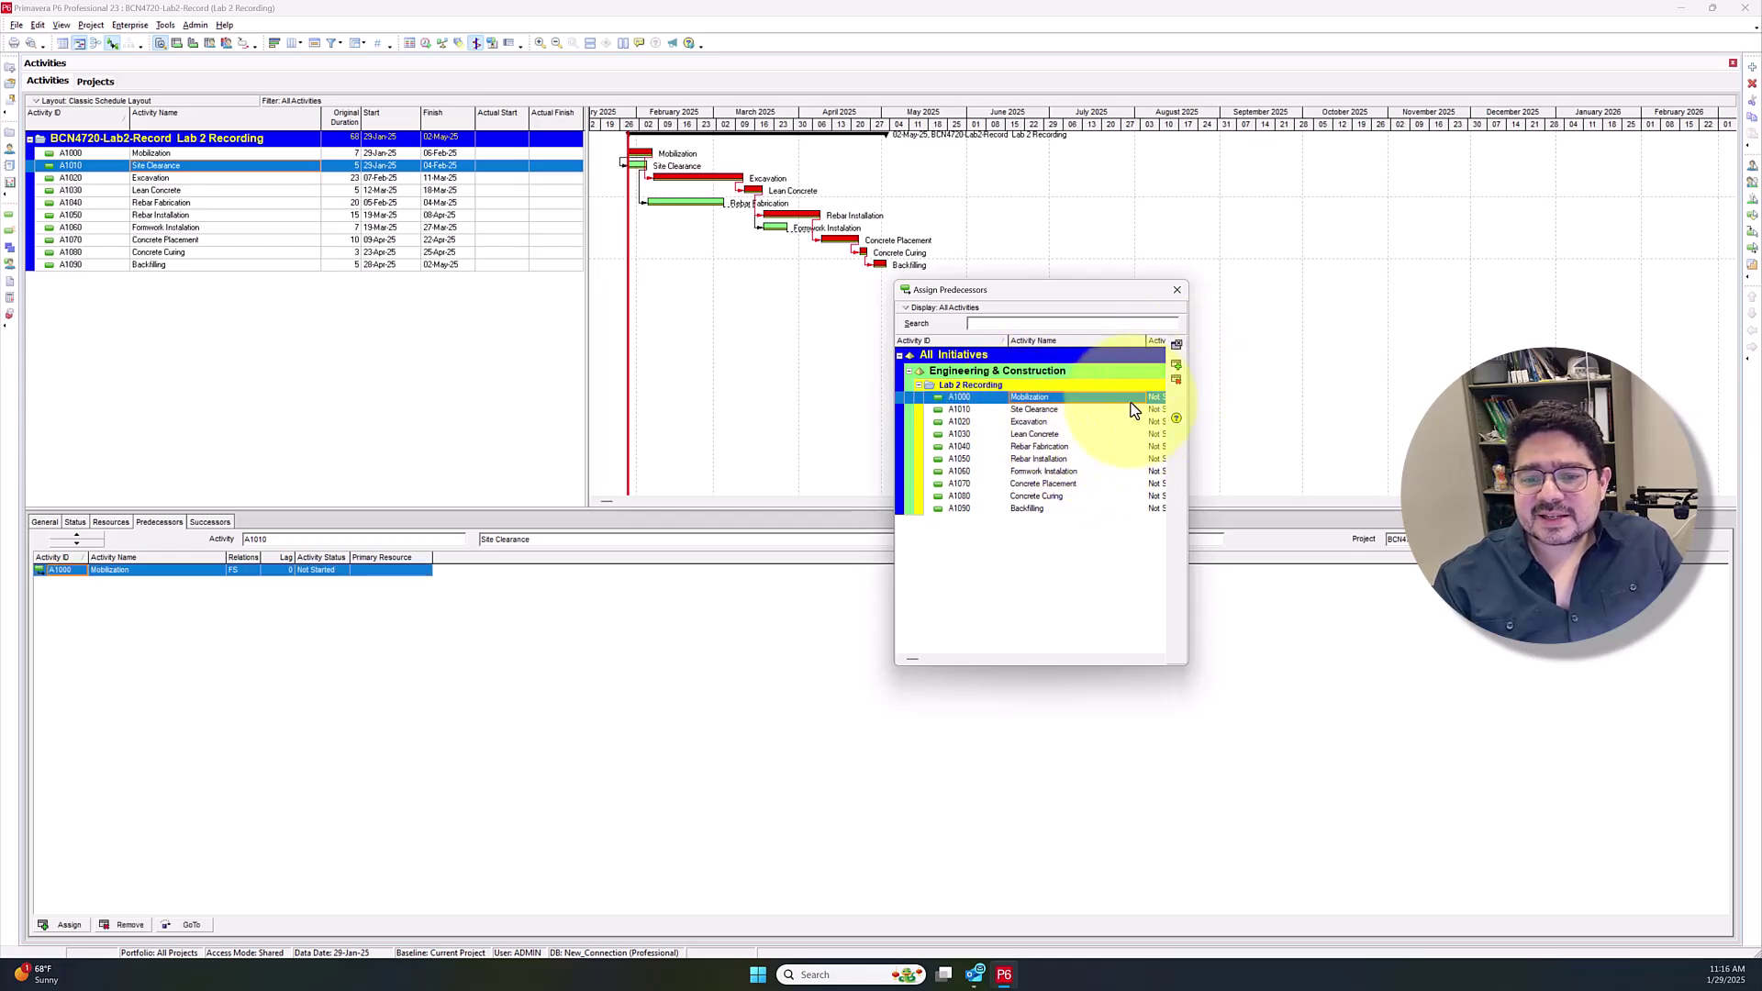
pyautogui.click(1177, 290)
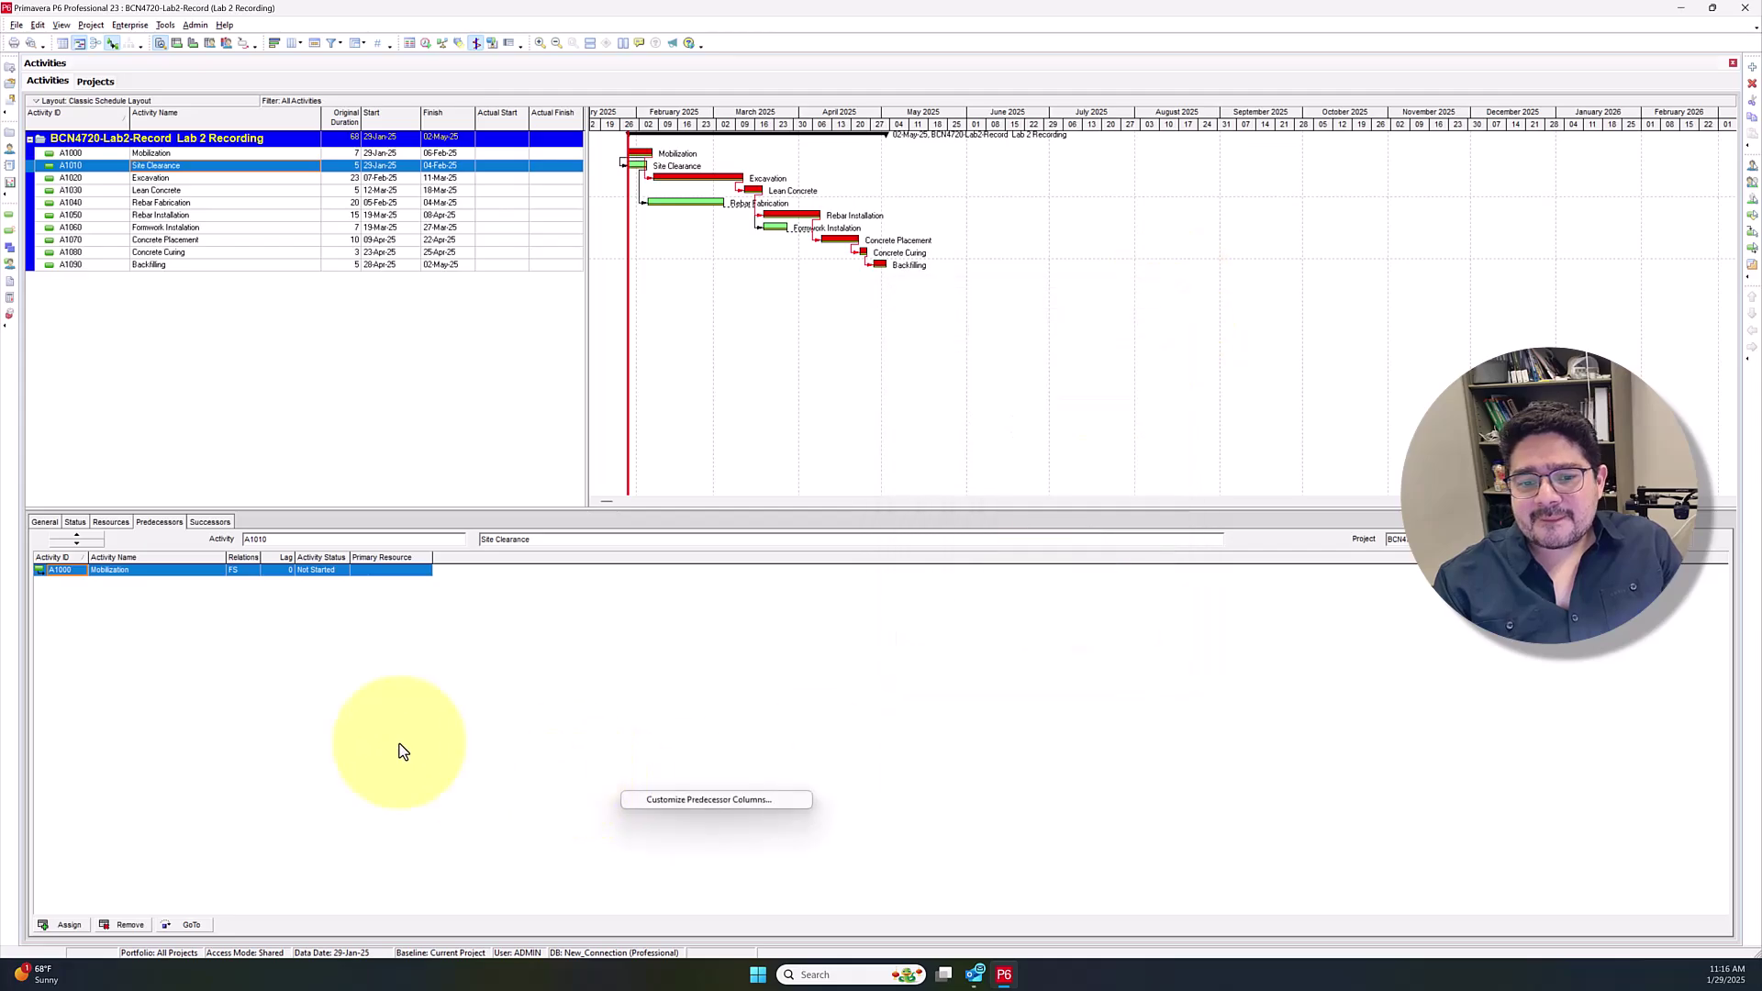
pyautogui.click(246, 570)
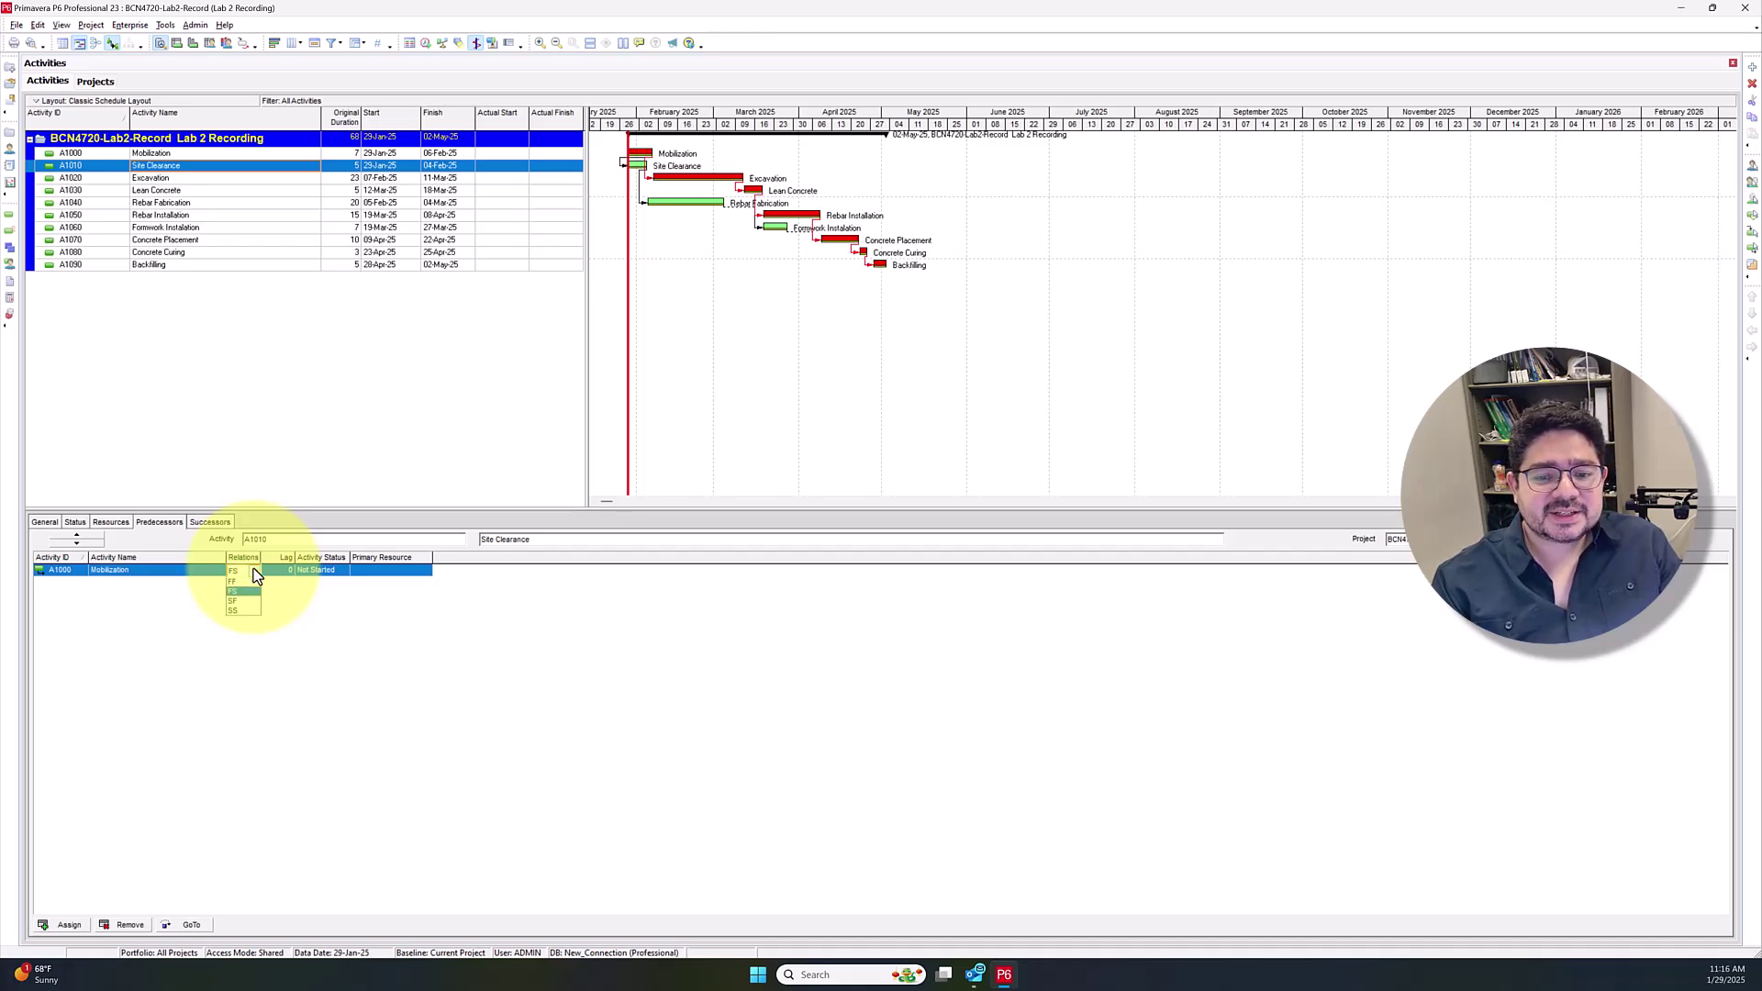
pyautogui.click(243, 618)
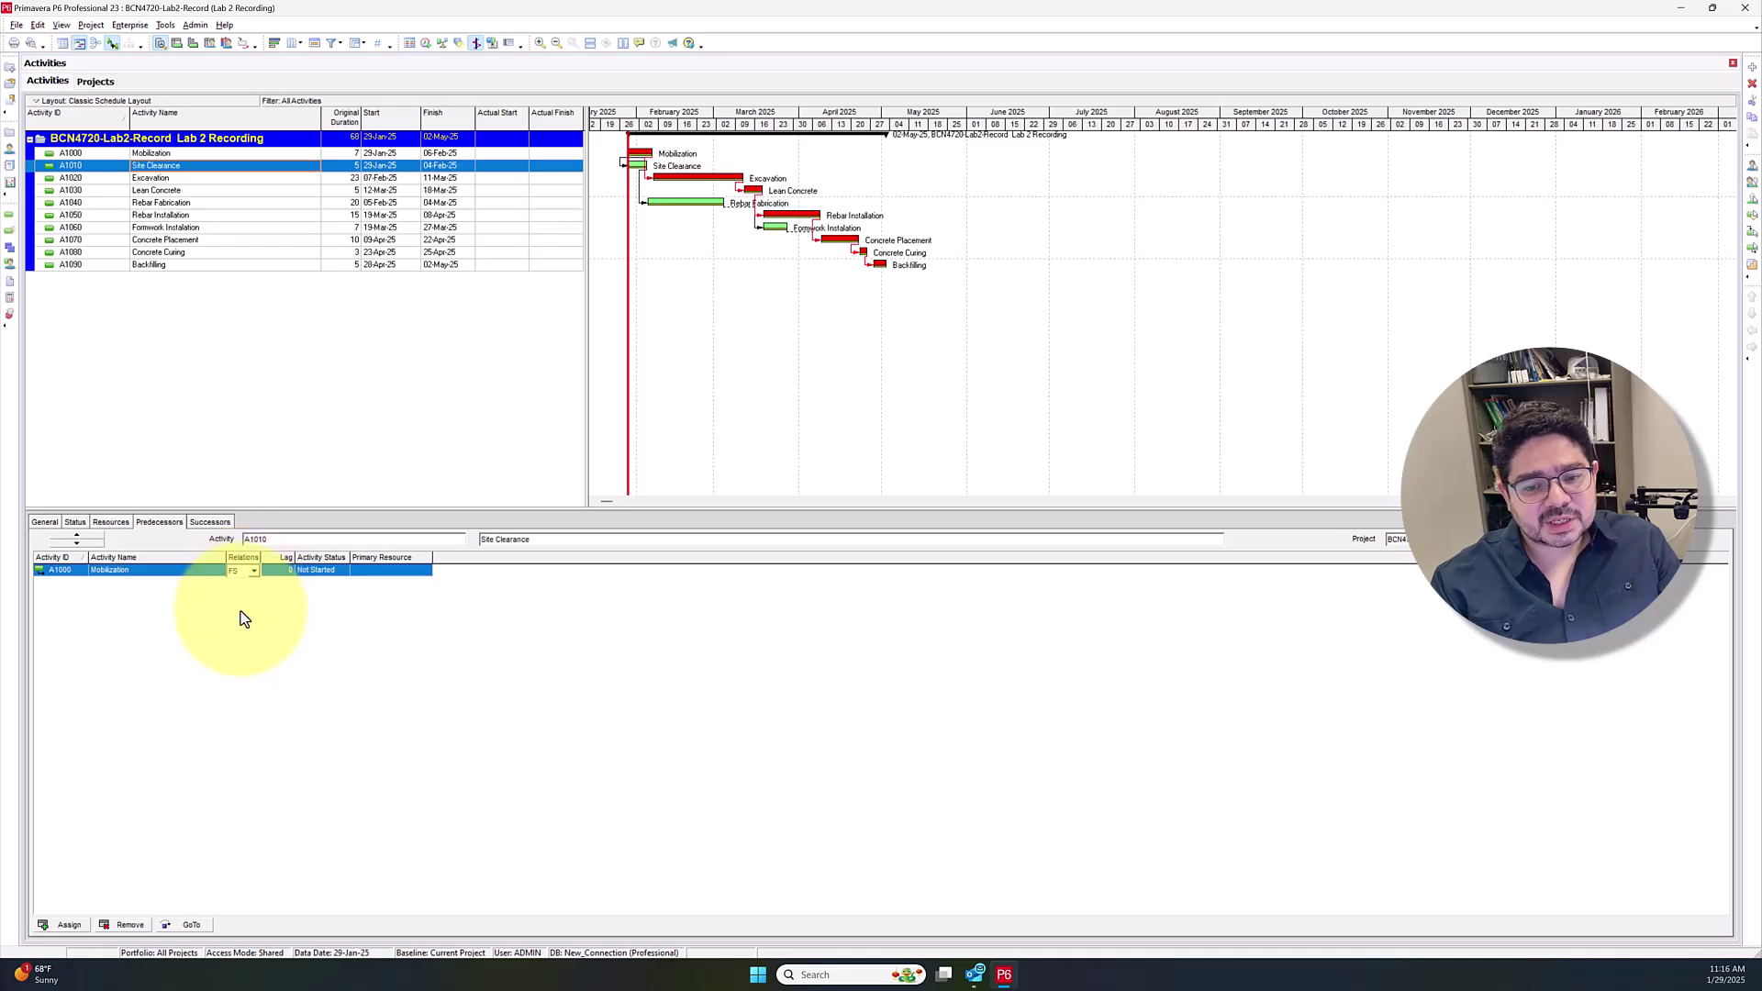
pyautogui.click(288, 571)
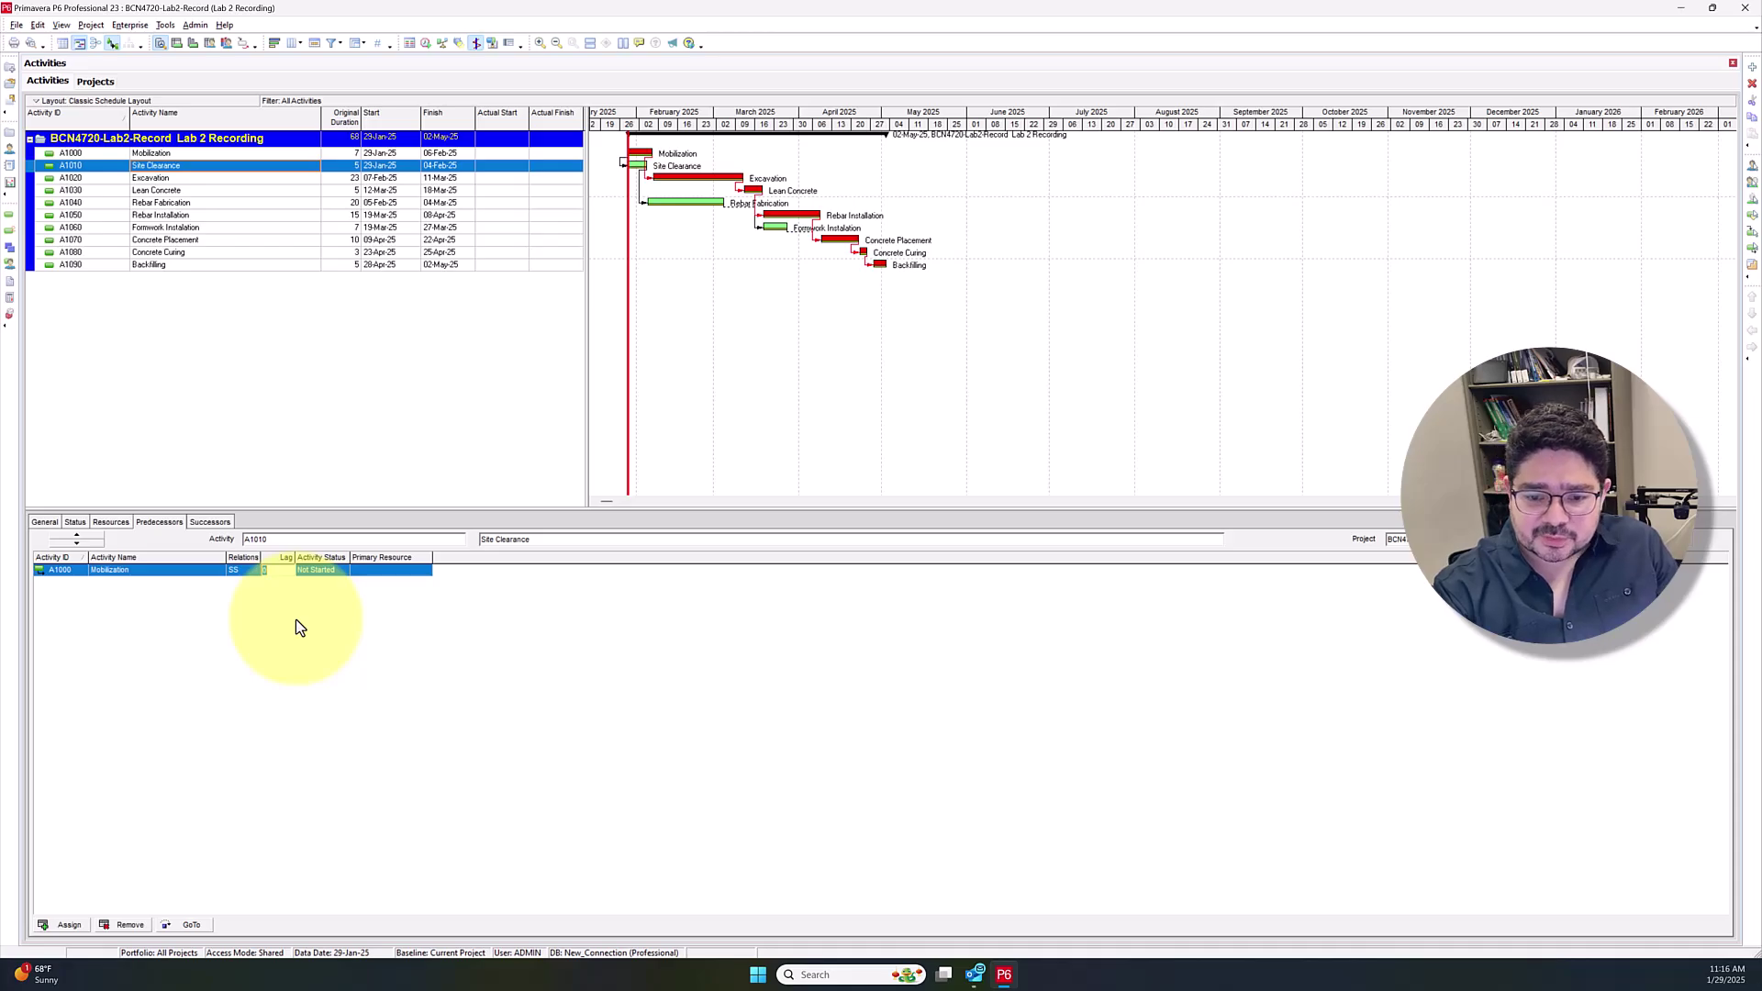
pyautogui.press('Return')
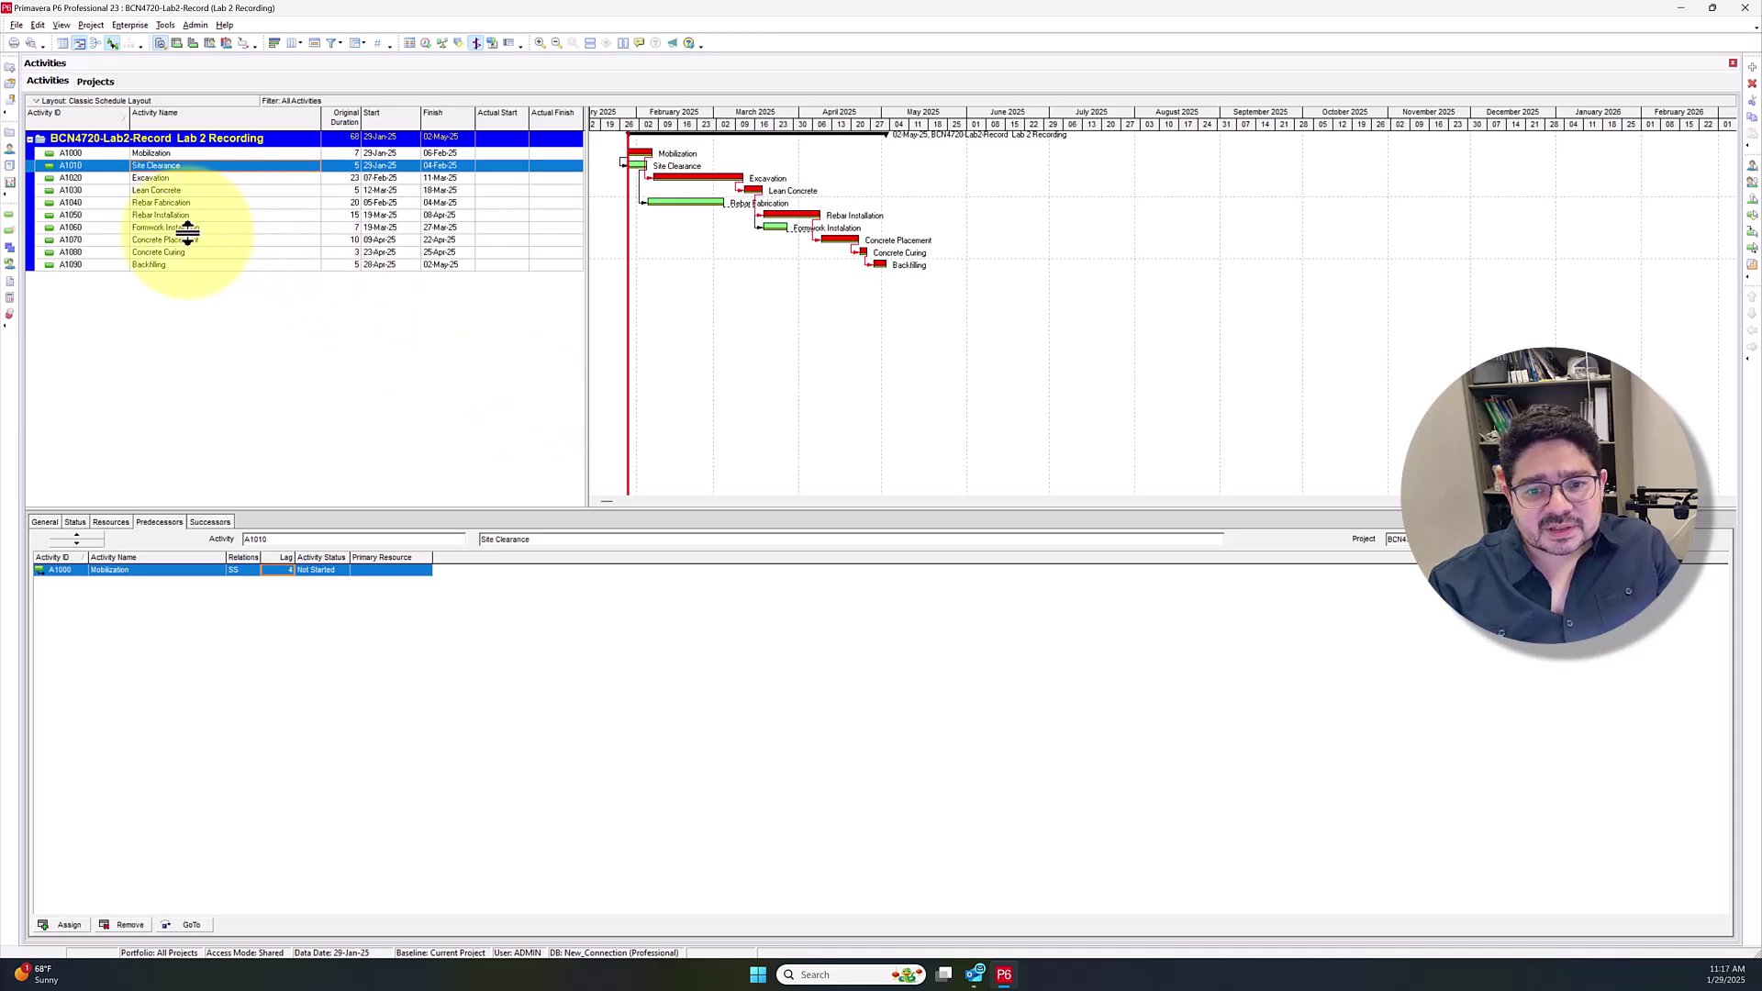
# Change the lag on Rebar Installation's A1040 Rebar Fabrication predecessor from 0 to -5 days
pyautogui.click(185, 219)
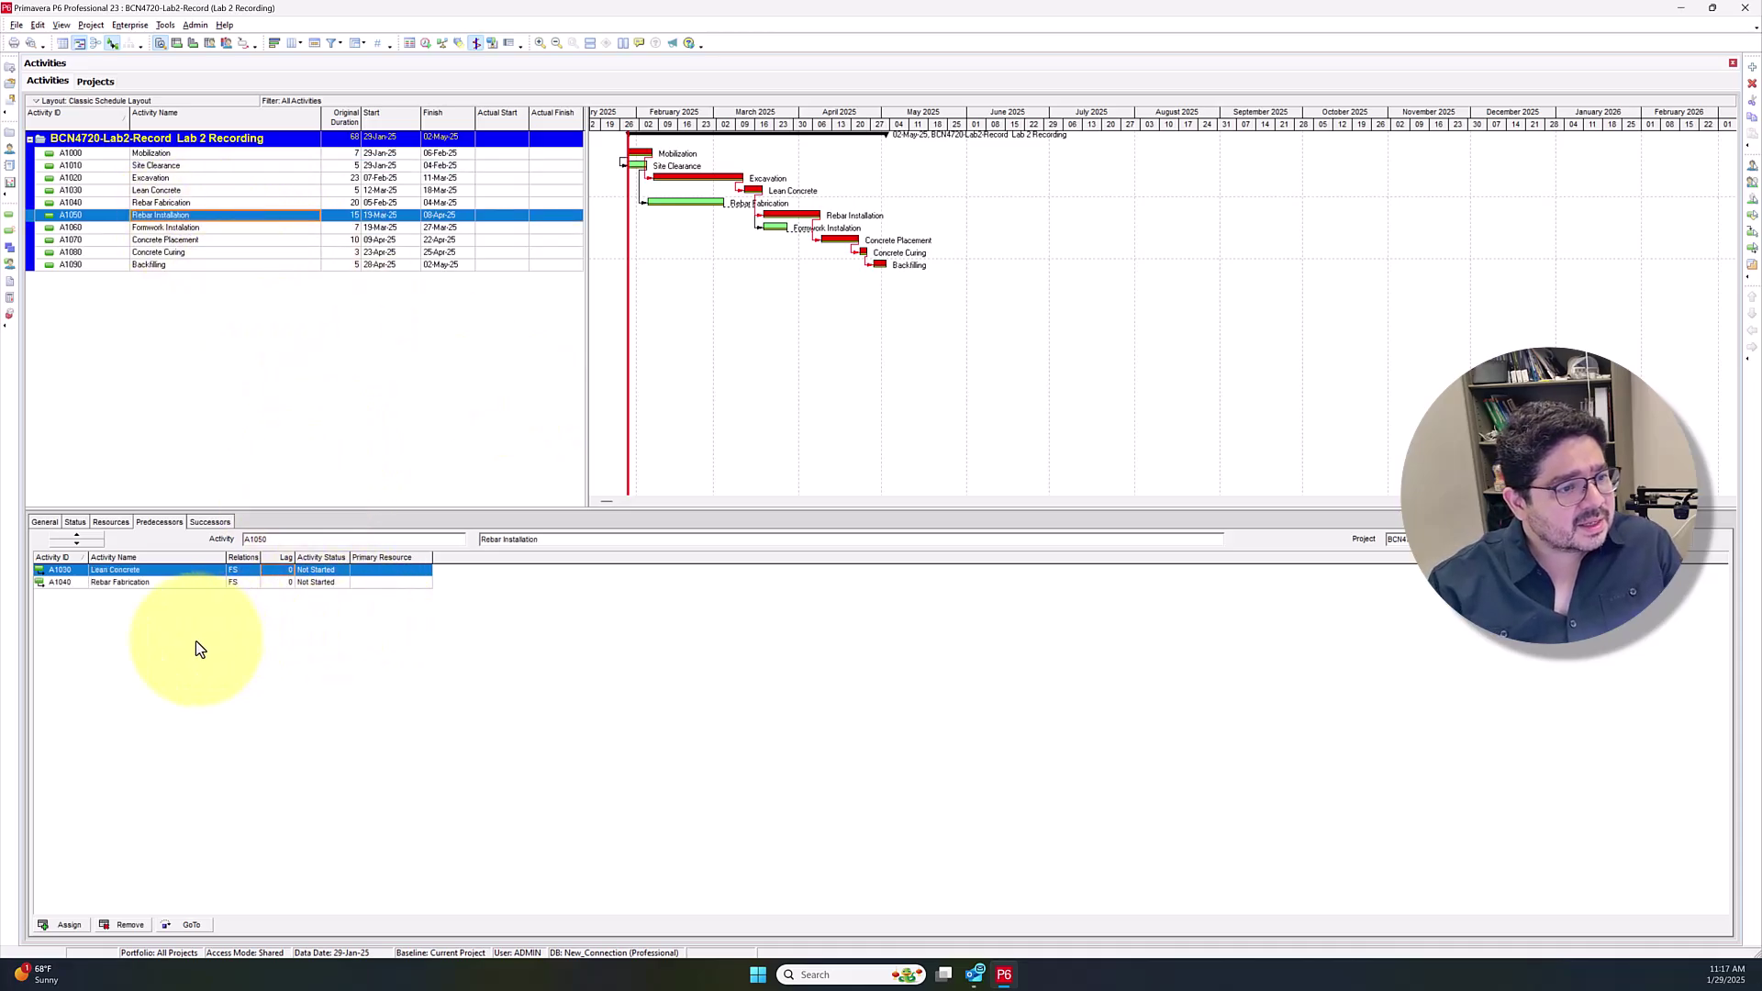
pyautogui.click(117, 584)
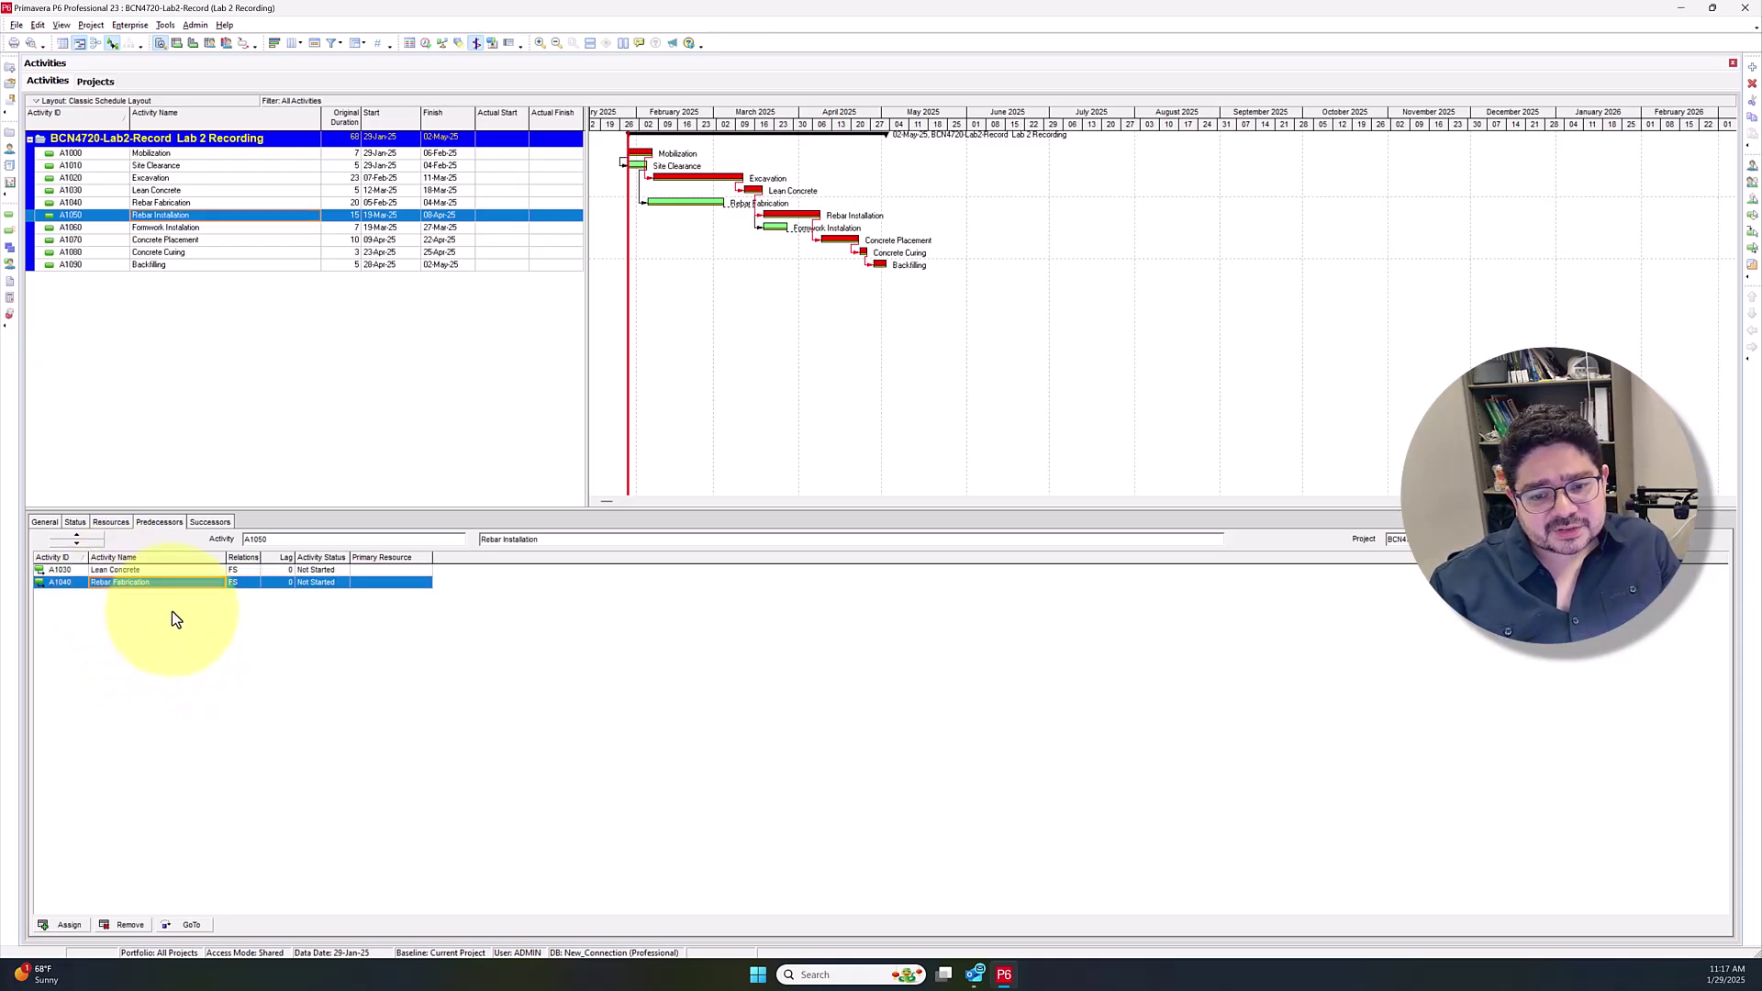
pyautogui.click(272, 587)
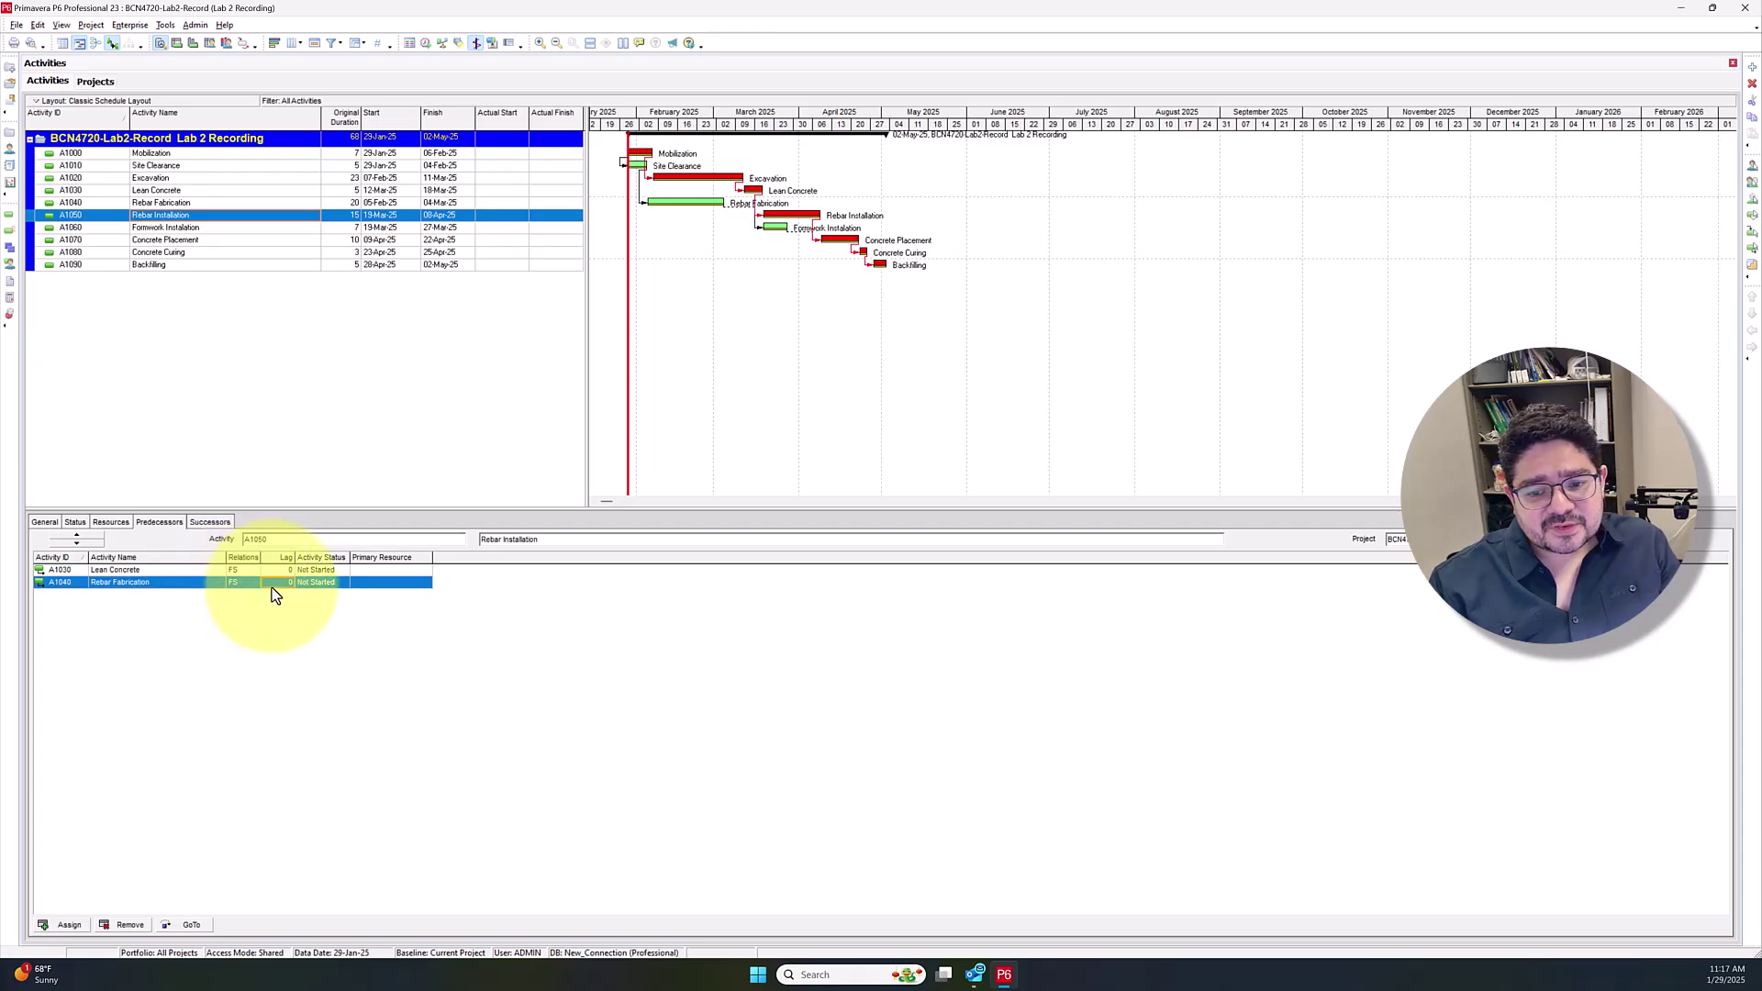
pyautogui.click(277, 588)
pyautogui.press('BackSpace')
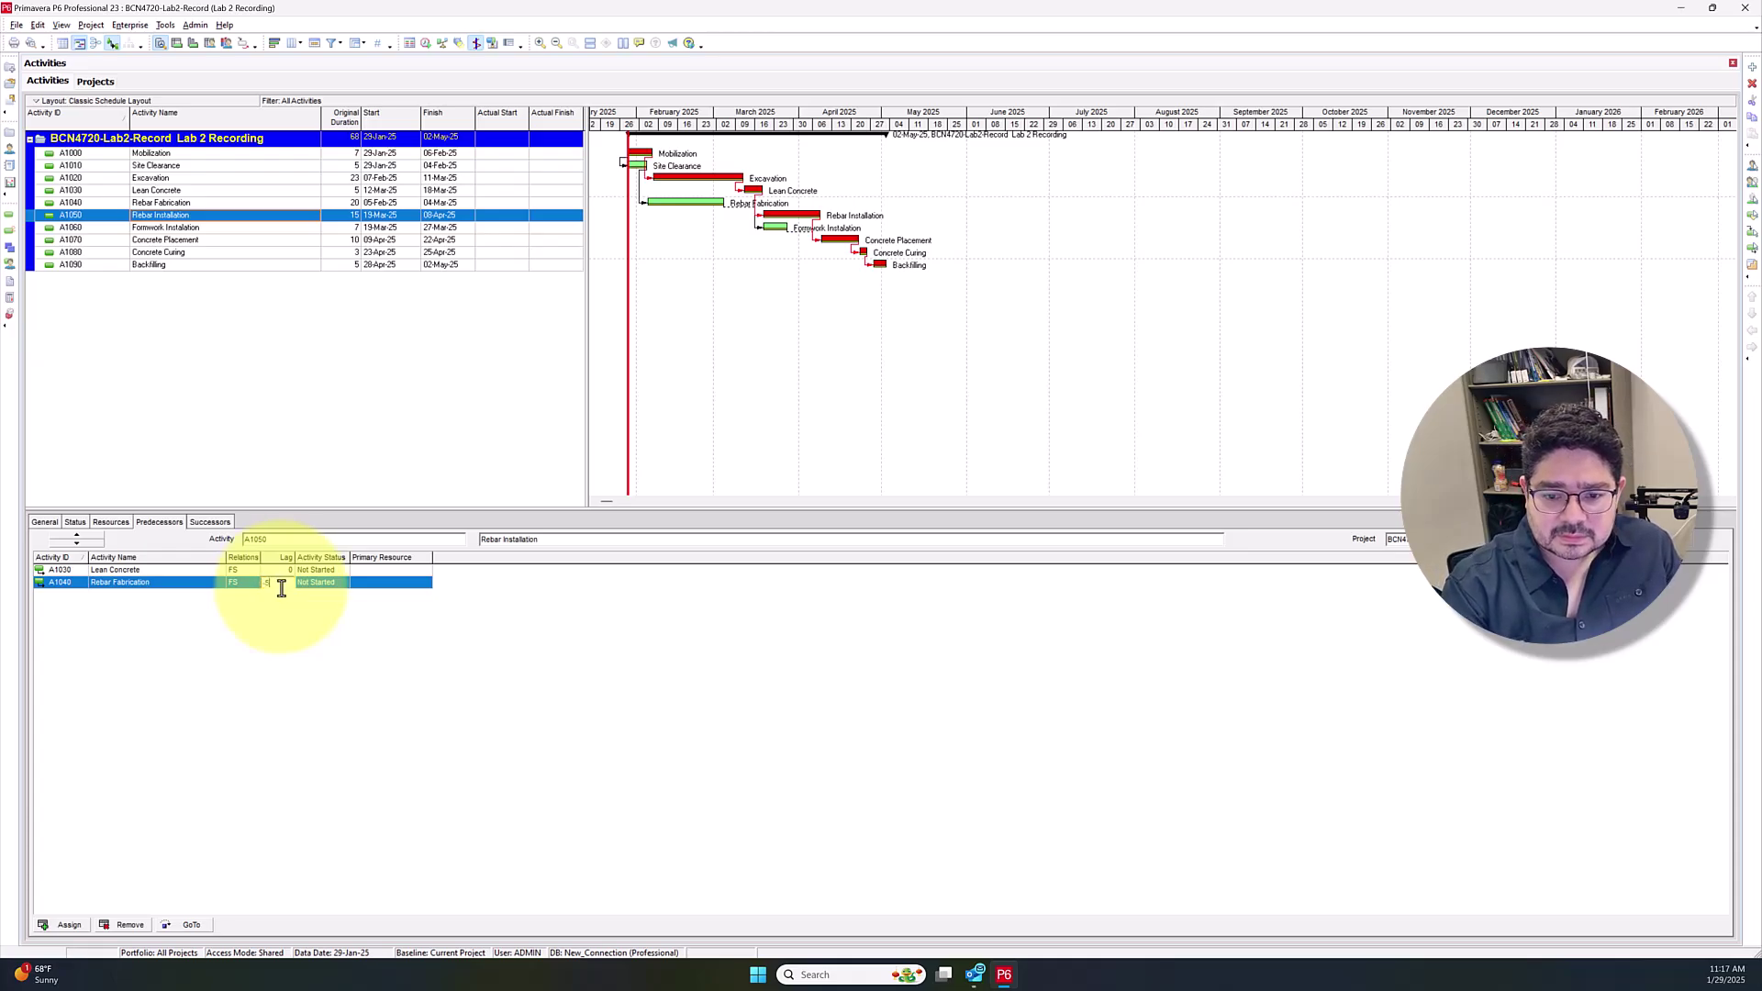
pyautogui.write('-5')
pyautogui.press('Return')
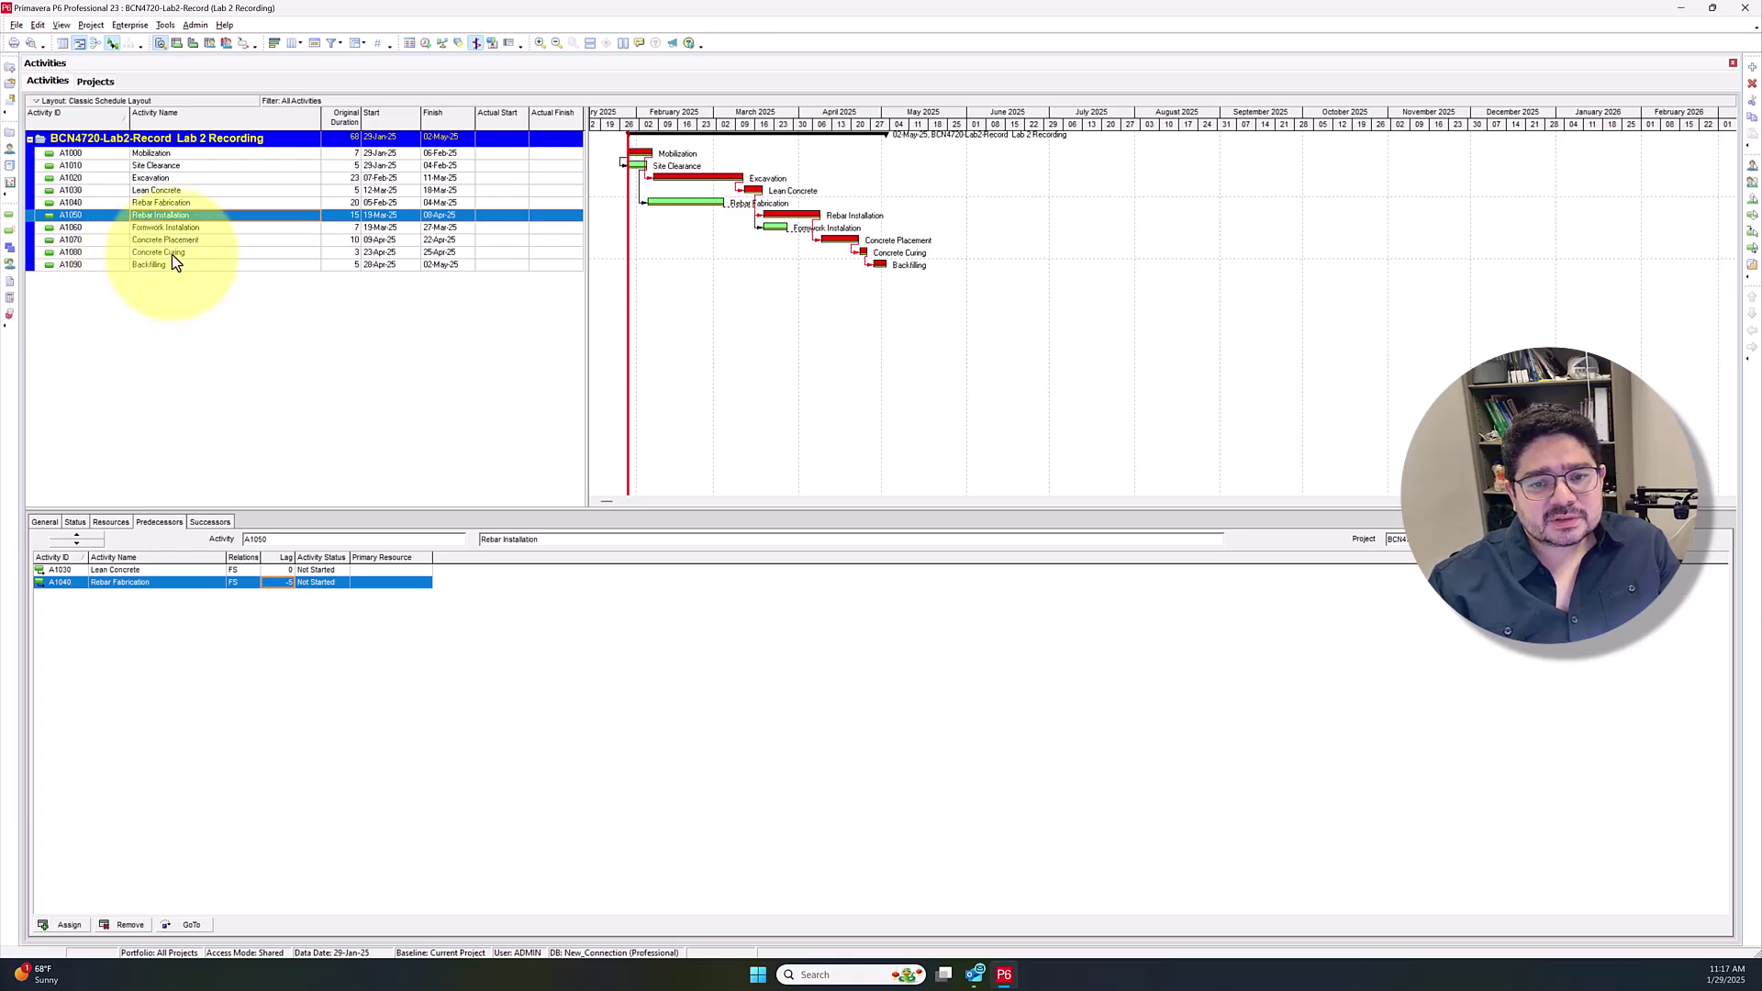
pyautogui.click(173, 254)
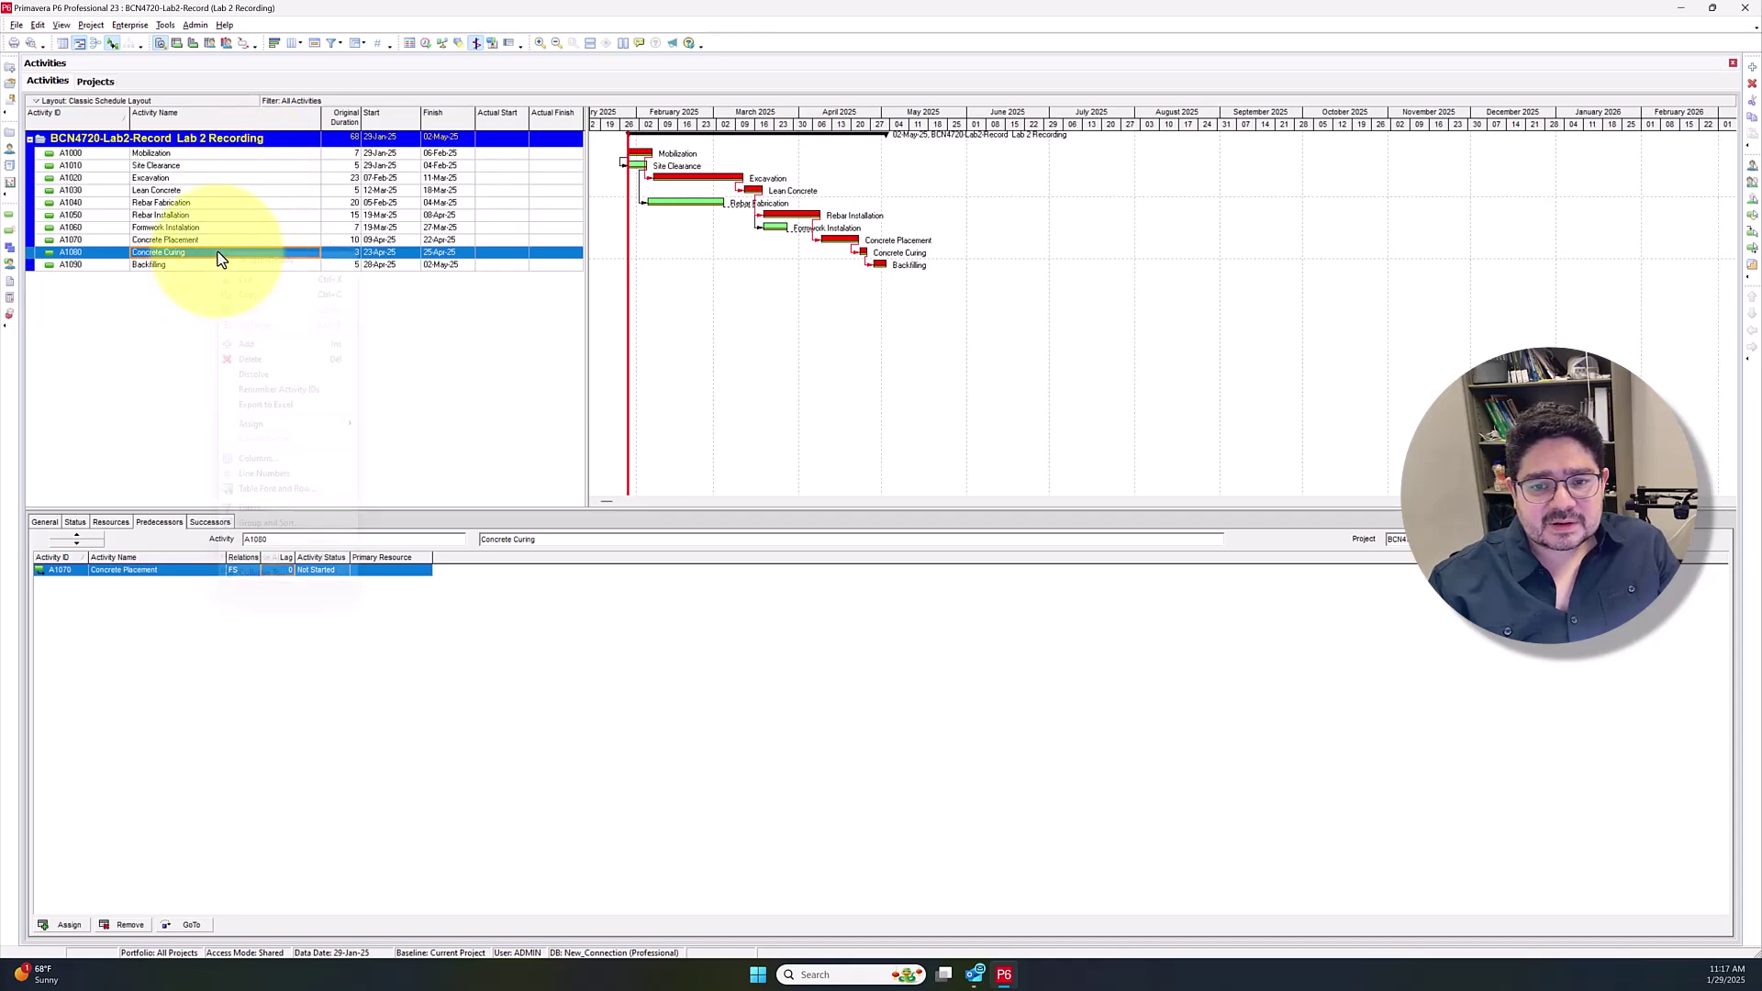
# Delete A1080 Concrete Curing from its right-click menu, leaving nine activities
pyautogui.rightClick(220, 257)
pyautogui.click(246, 359)
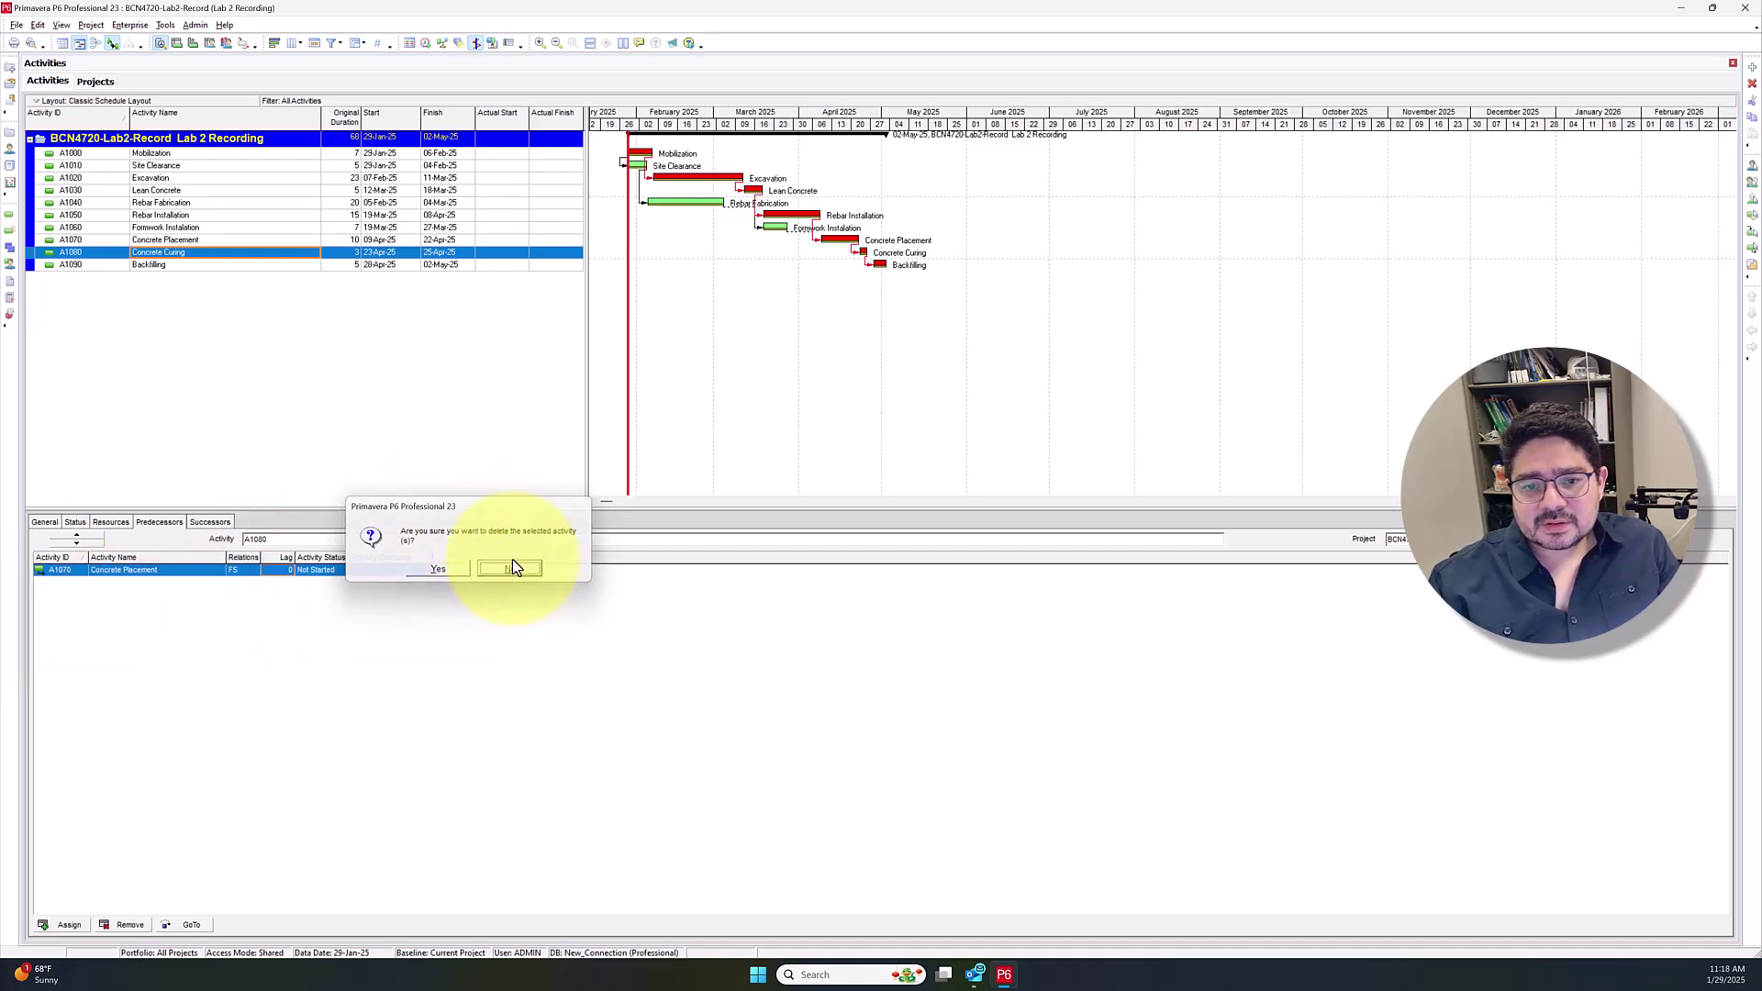
pyautogui.click(512, 568)
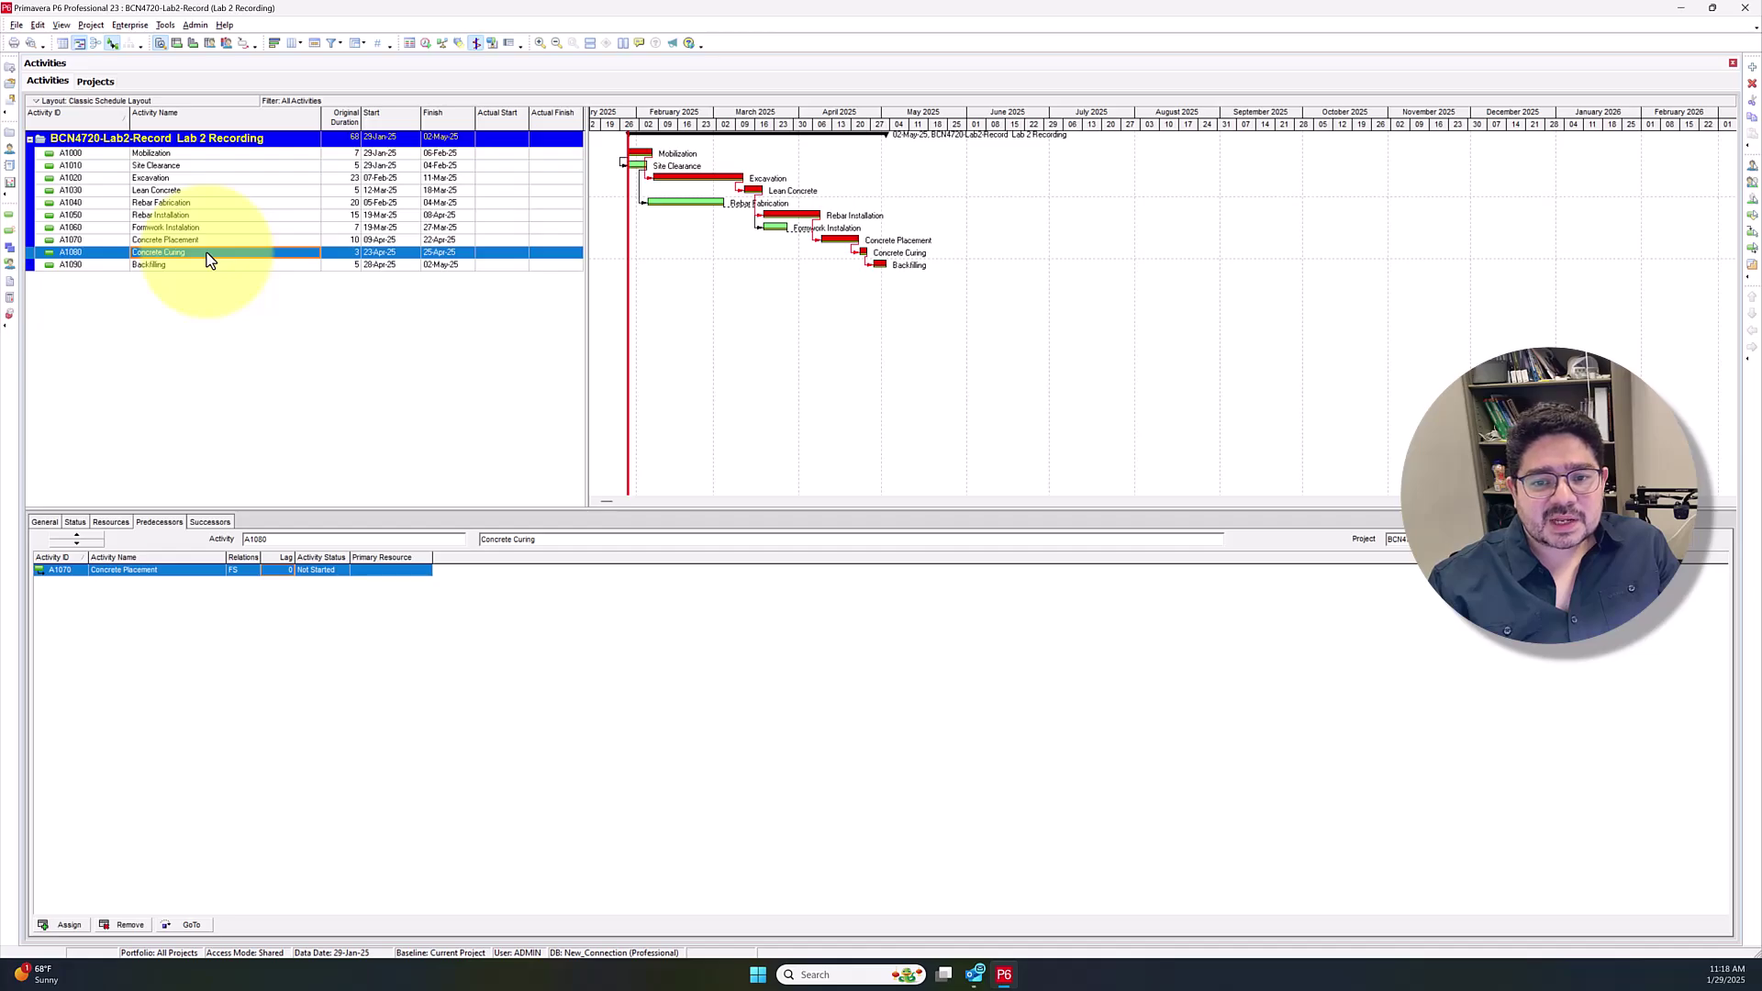
pyautogui.rightClick(208, 261)
pyautogui.click(272, 364)
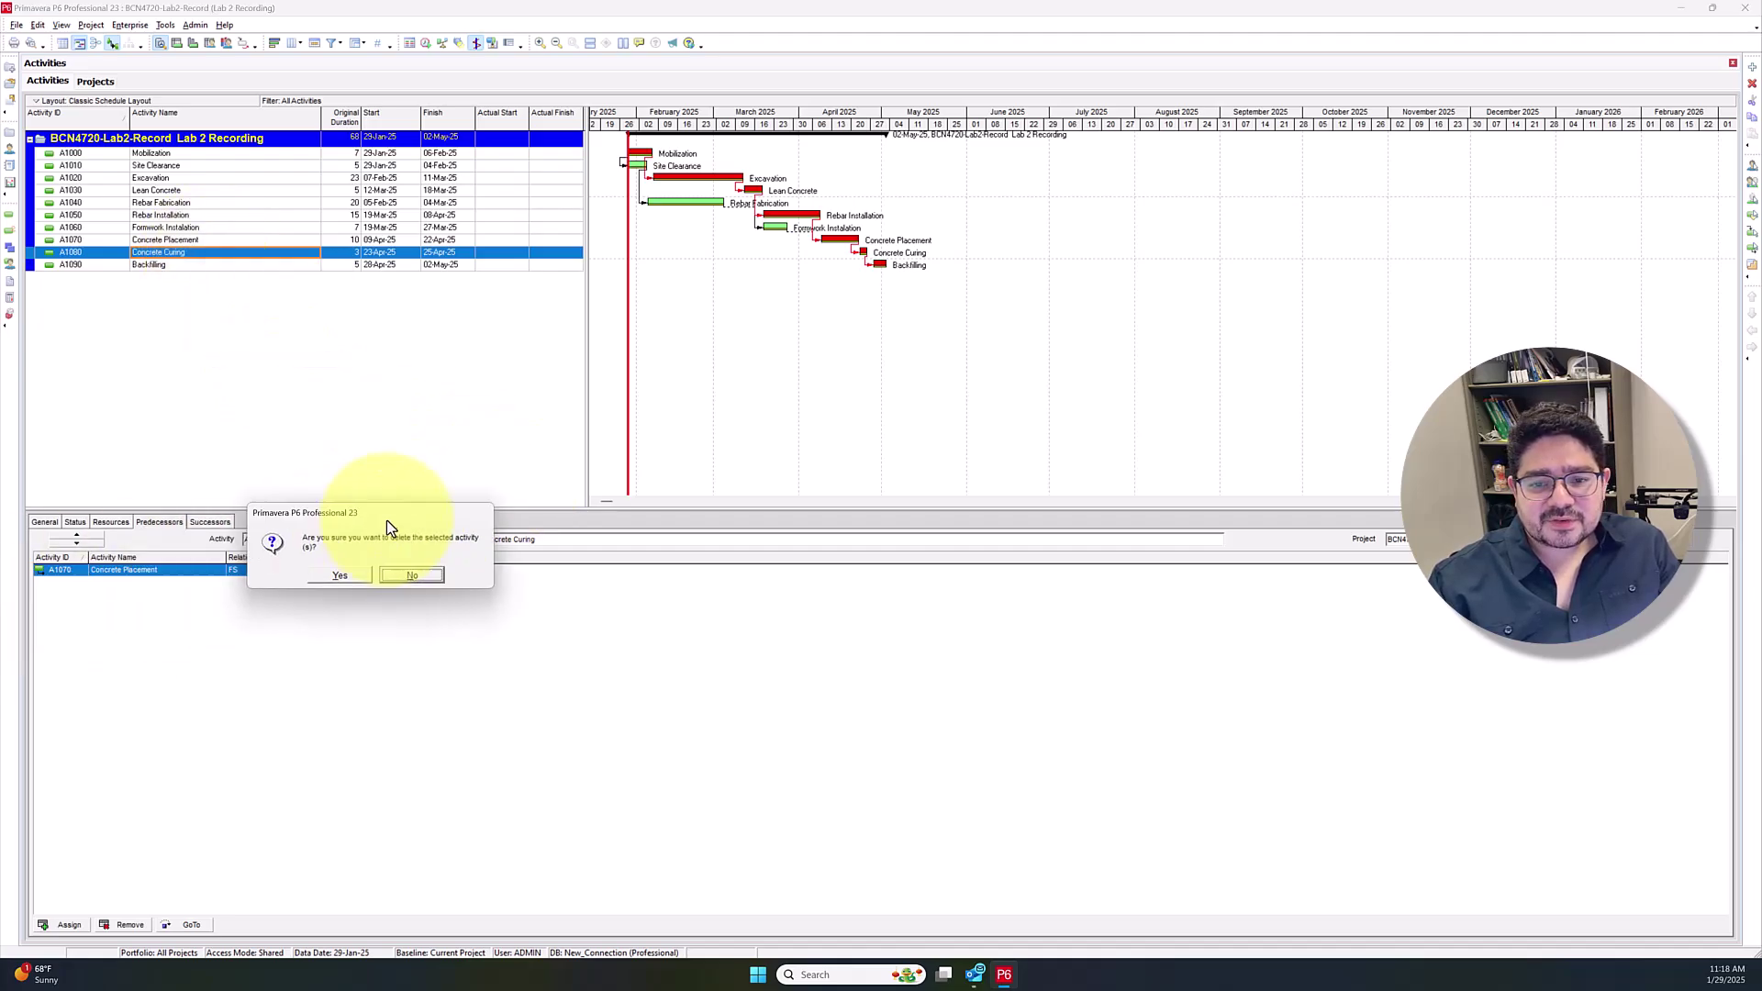
pyautogui.click(354, 450)
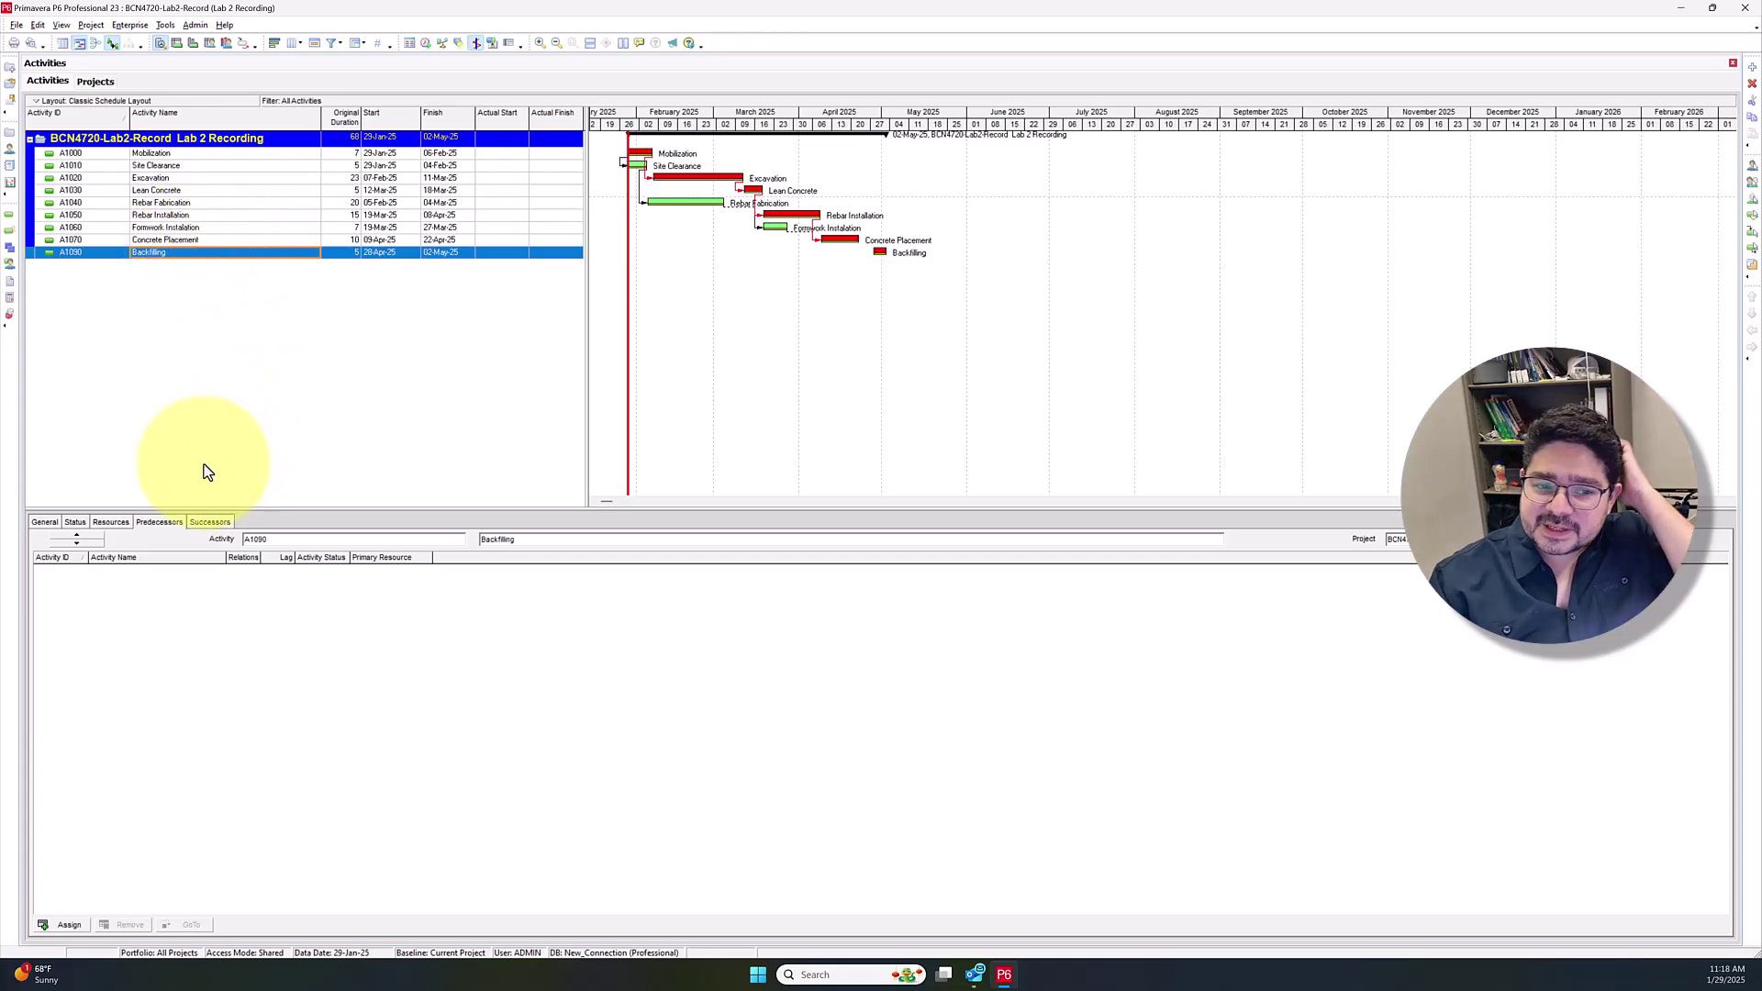
# Assign A1070 Concrete Placement as Backfilling's finish-to-start predecessor with a 3-day lag
pyautogui.click(67, 923)
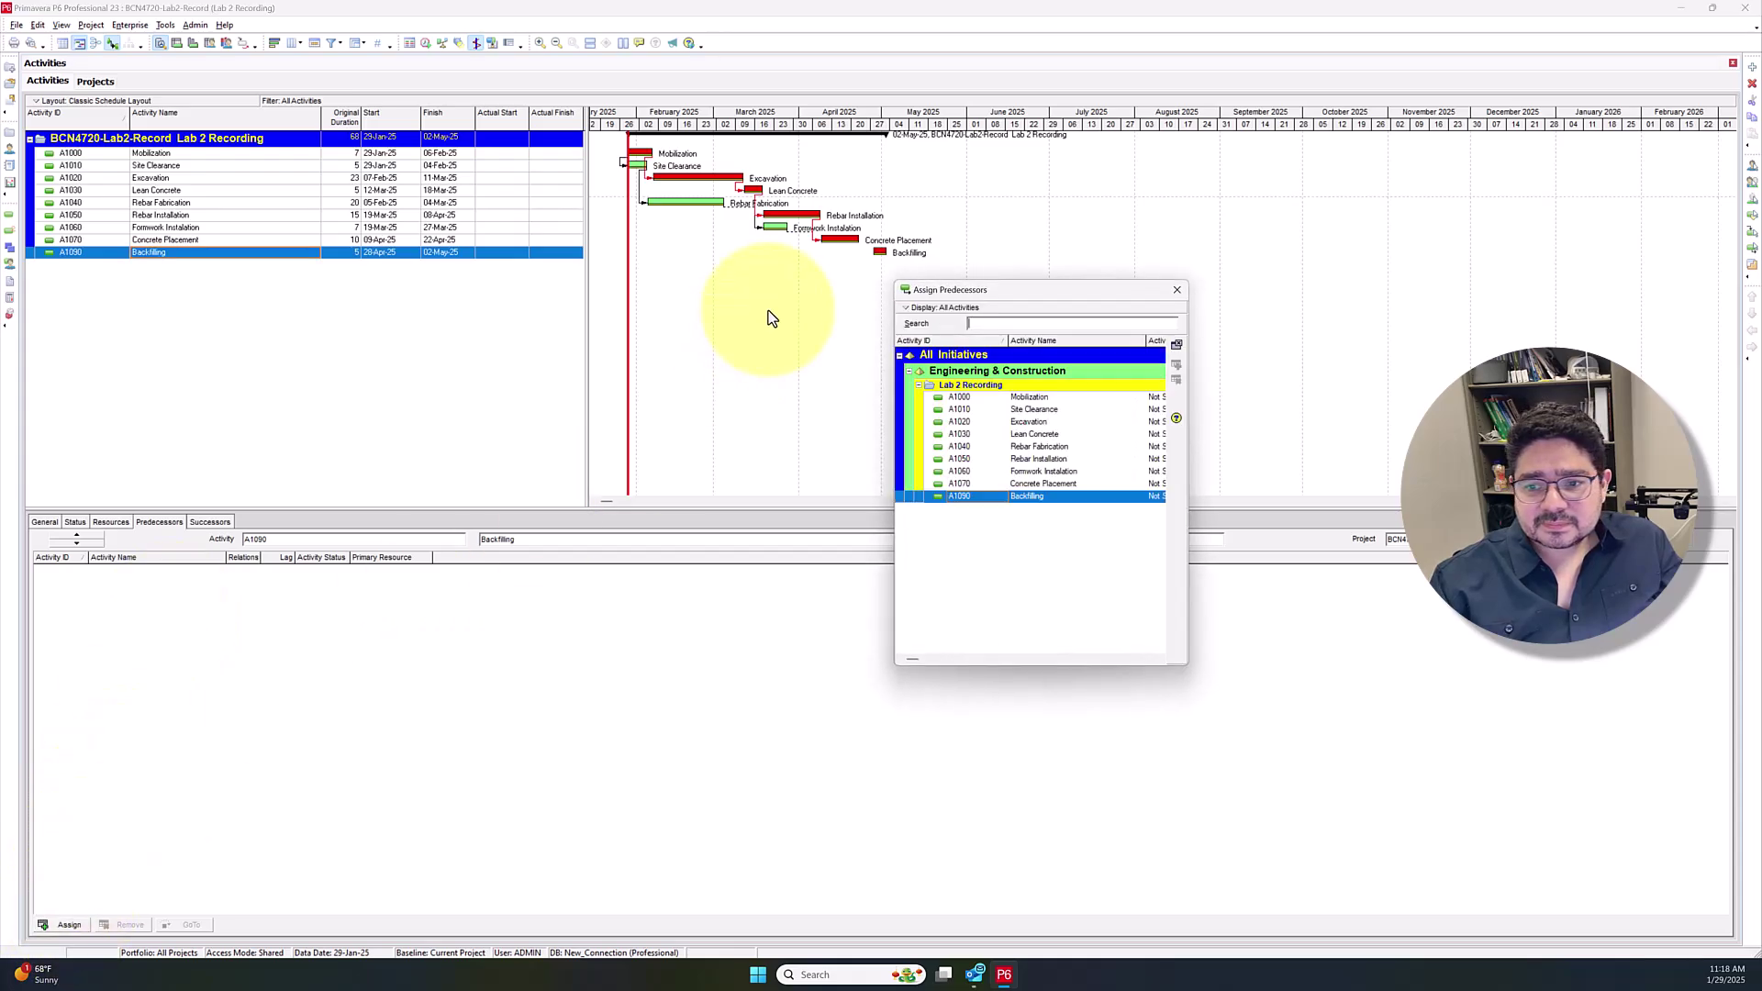
pyautogui.click(1028, 483)
pyautogui.click(1177, 364)
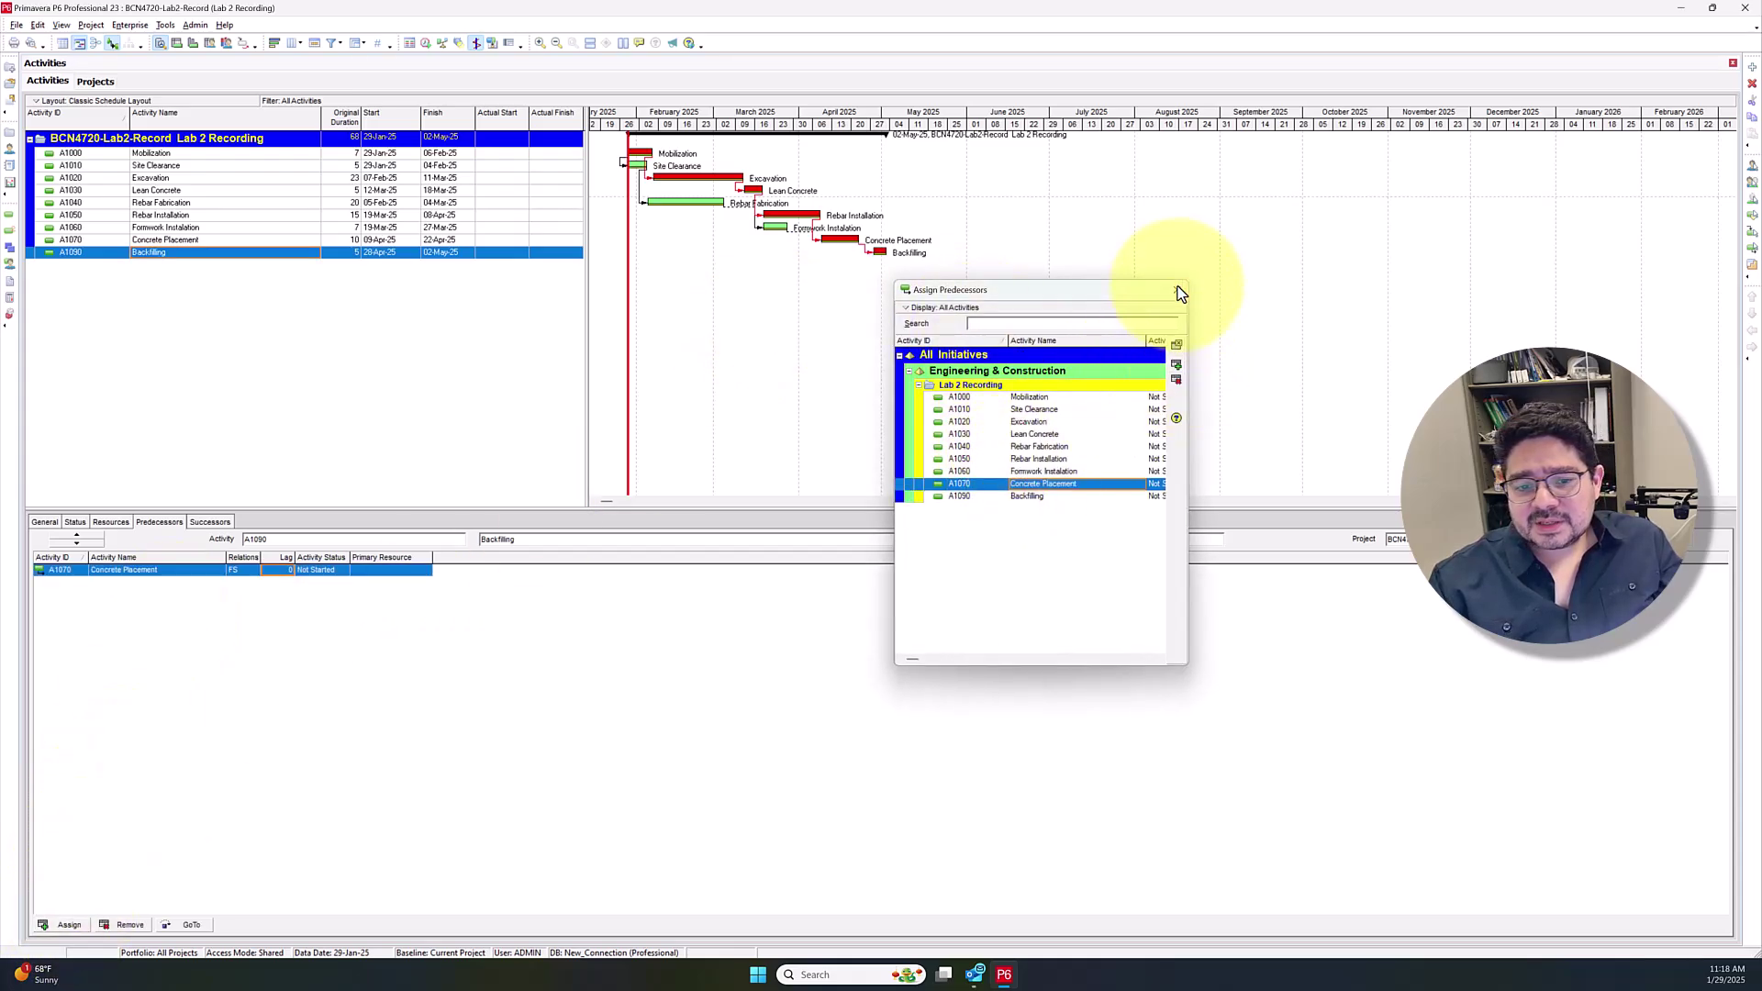
pyautogui.click(1181, 292)
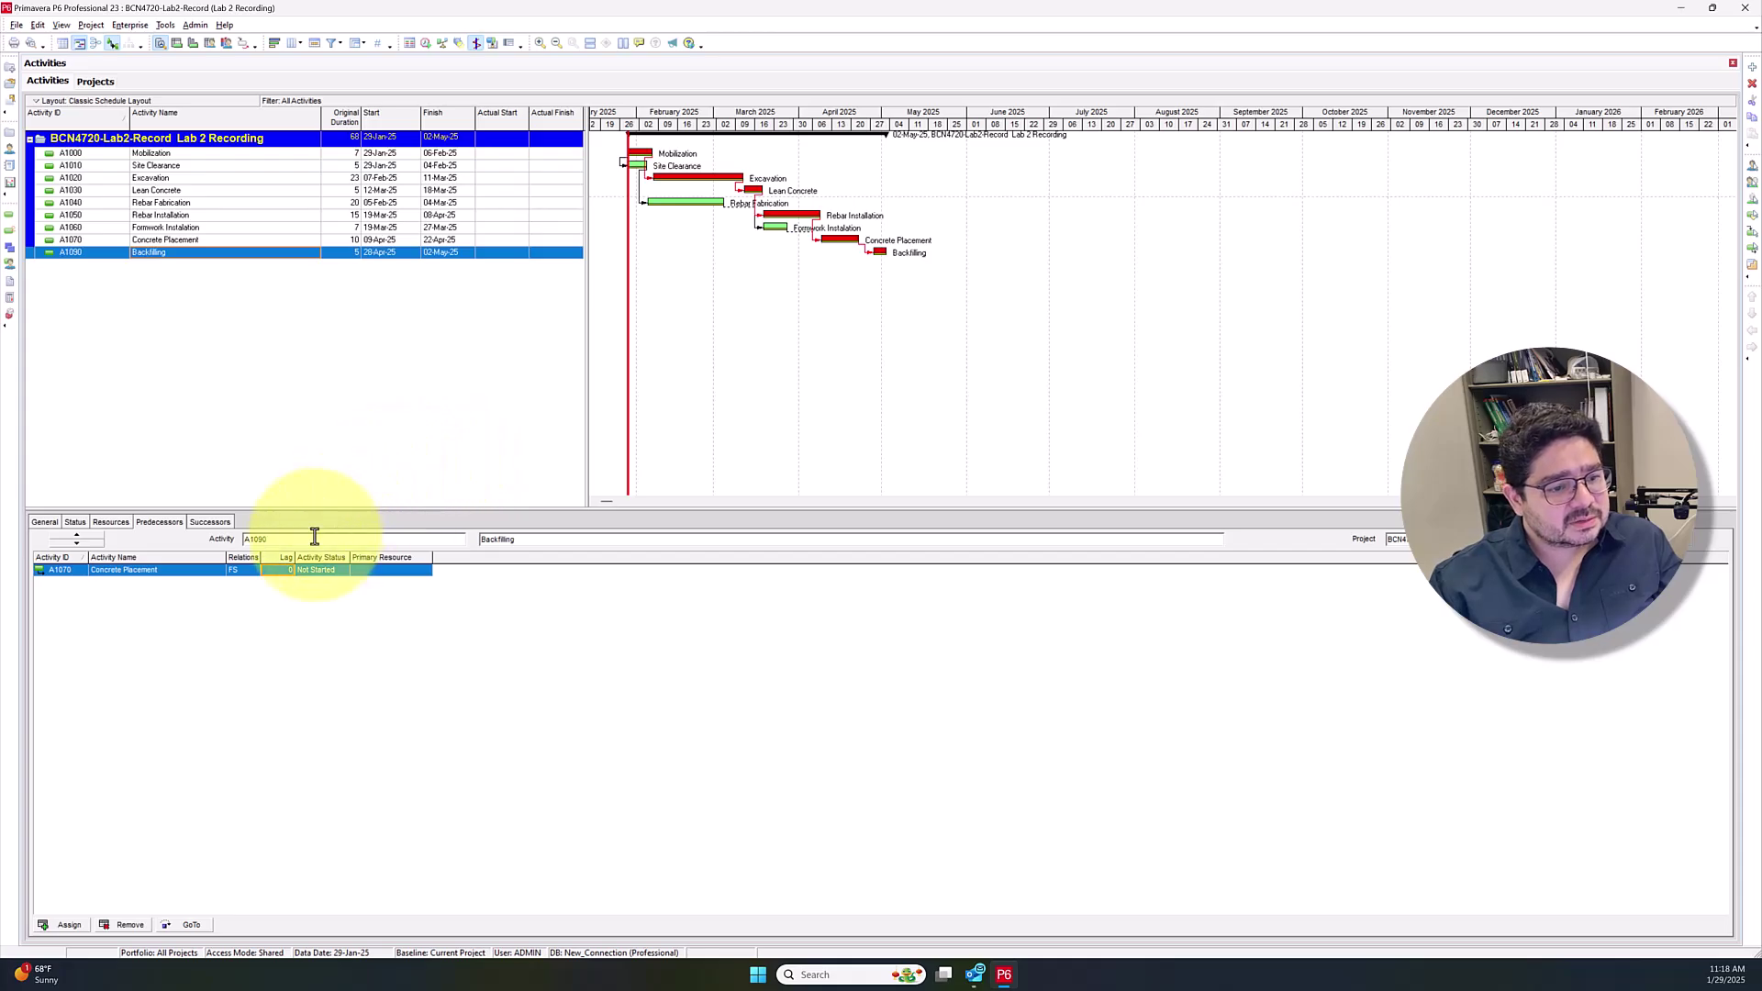
pyautogui.click(283, 571)
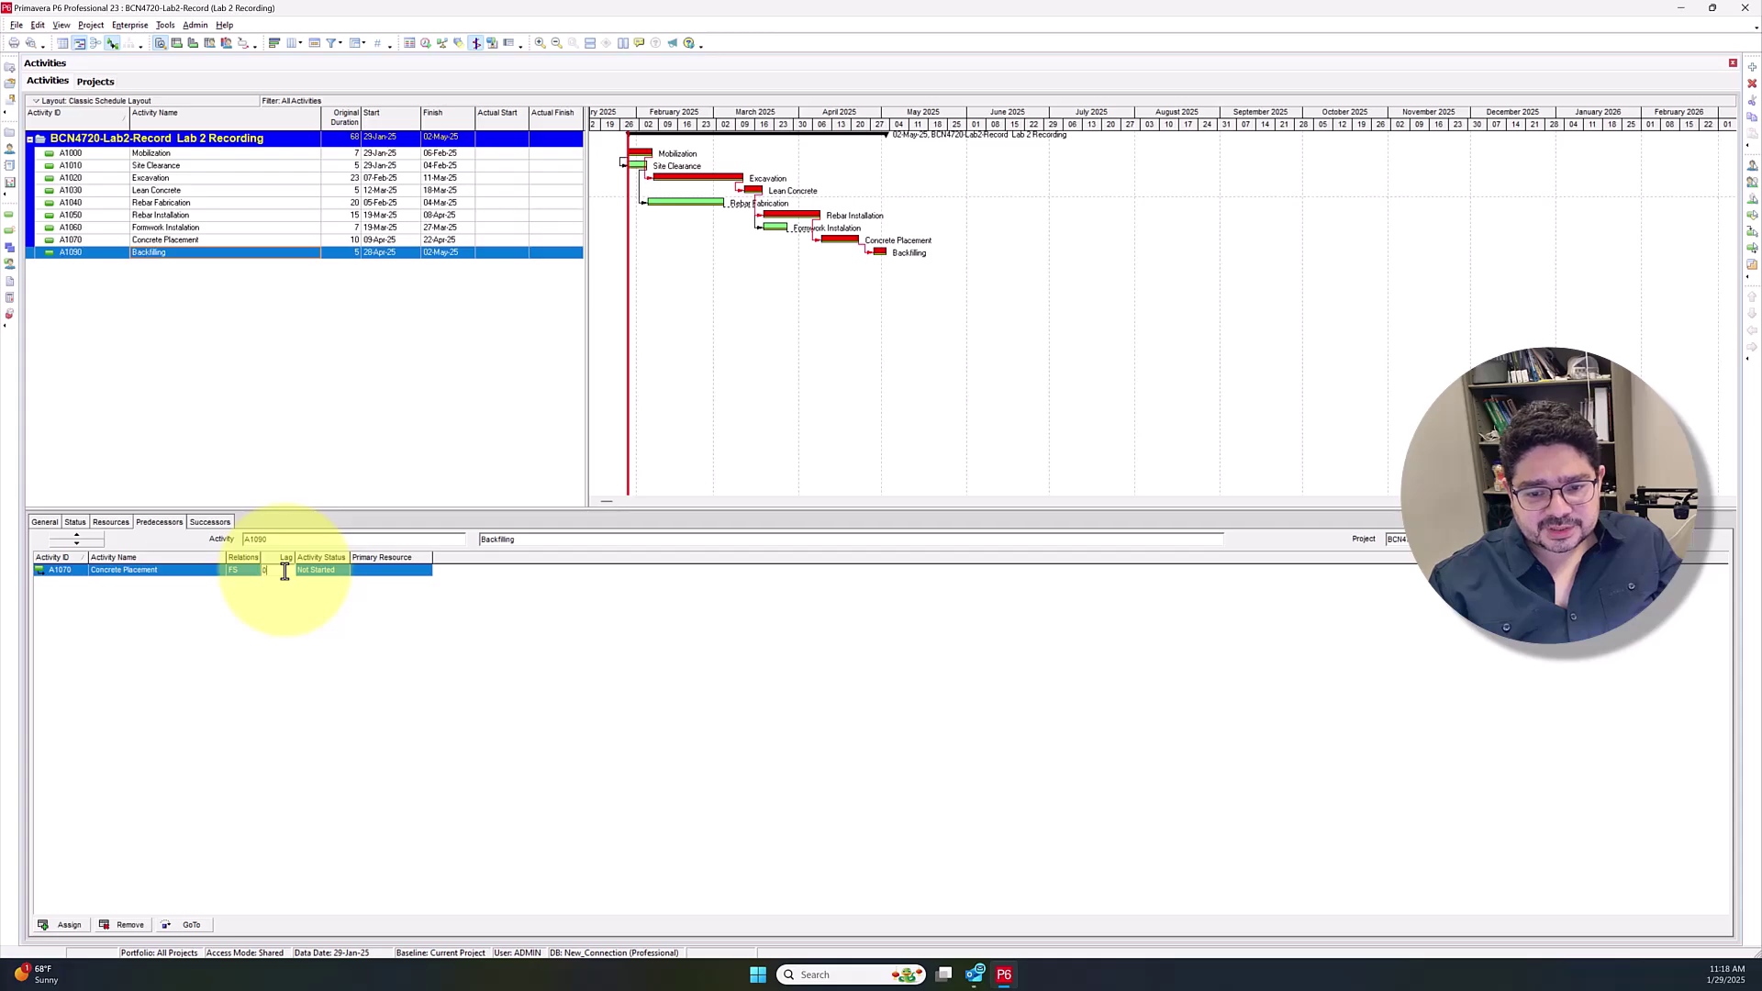
pyautogui.write('3')
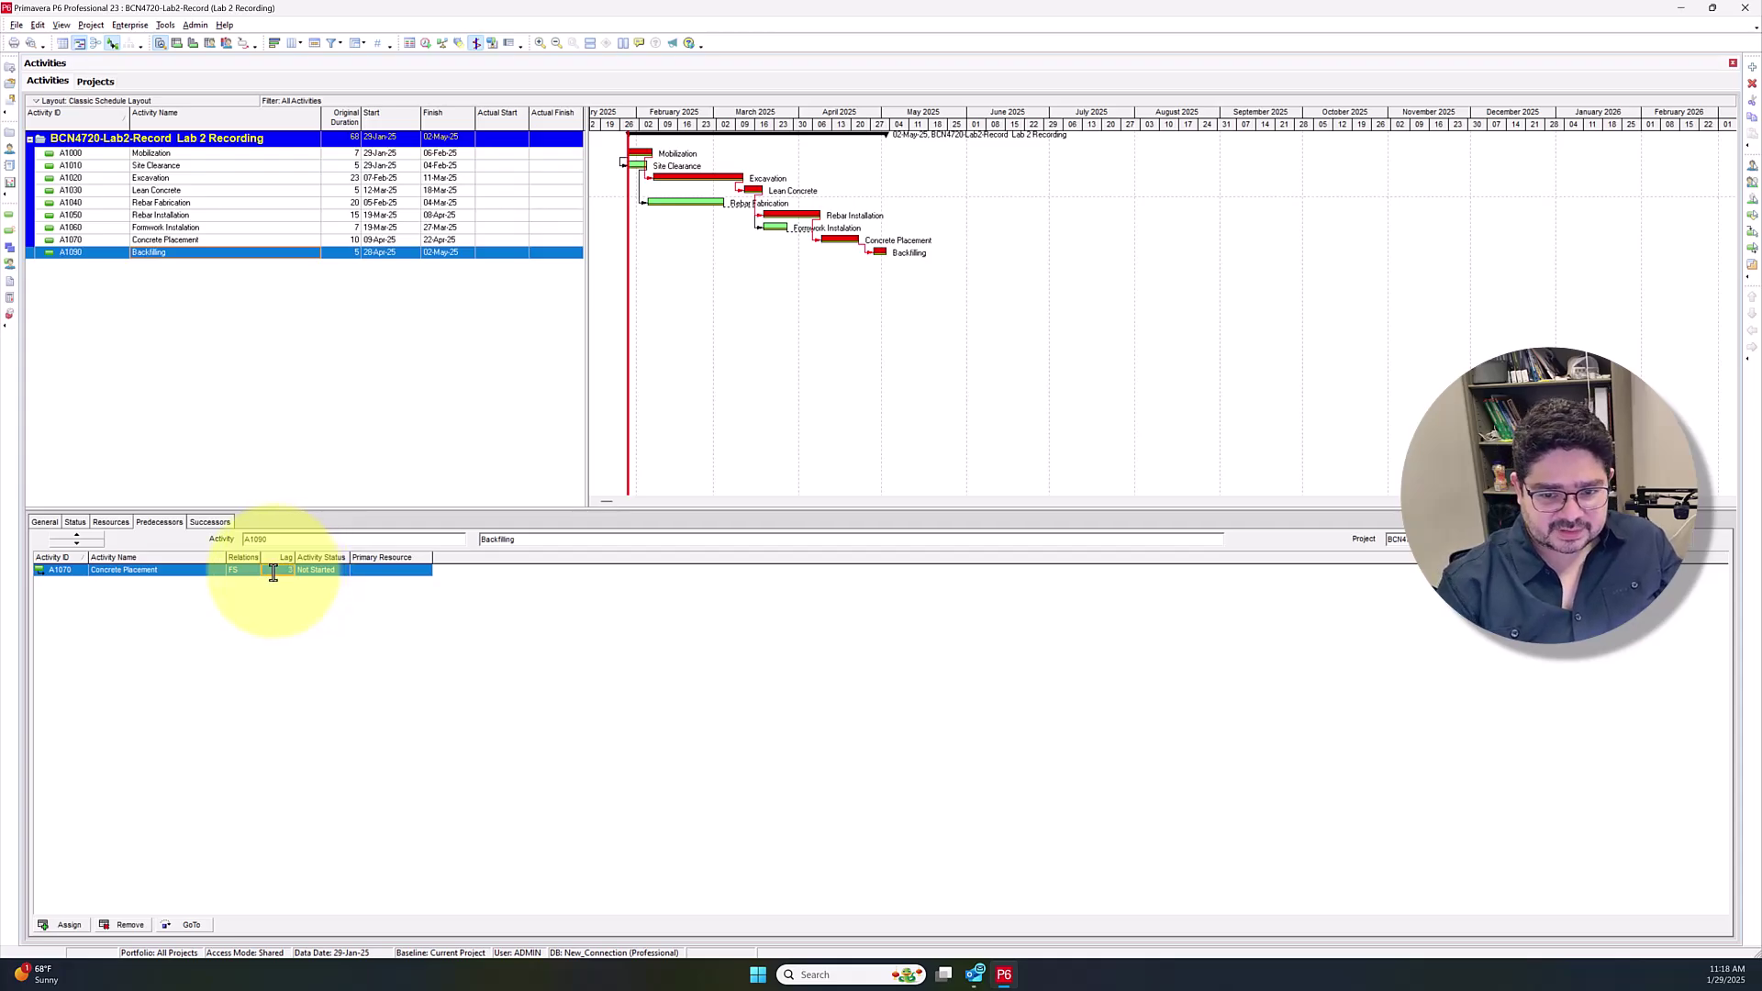
pyautogui.press('Return')
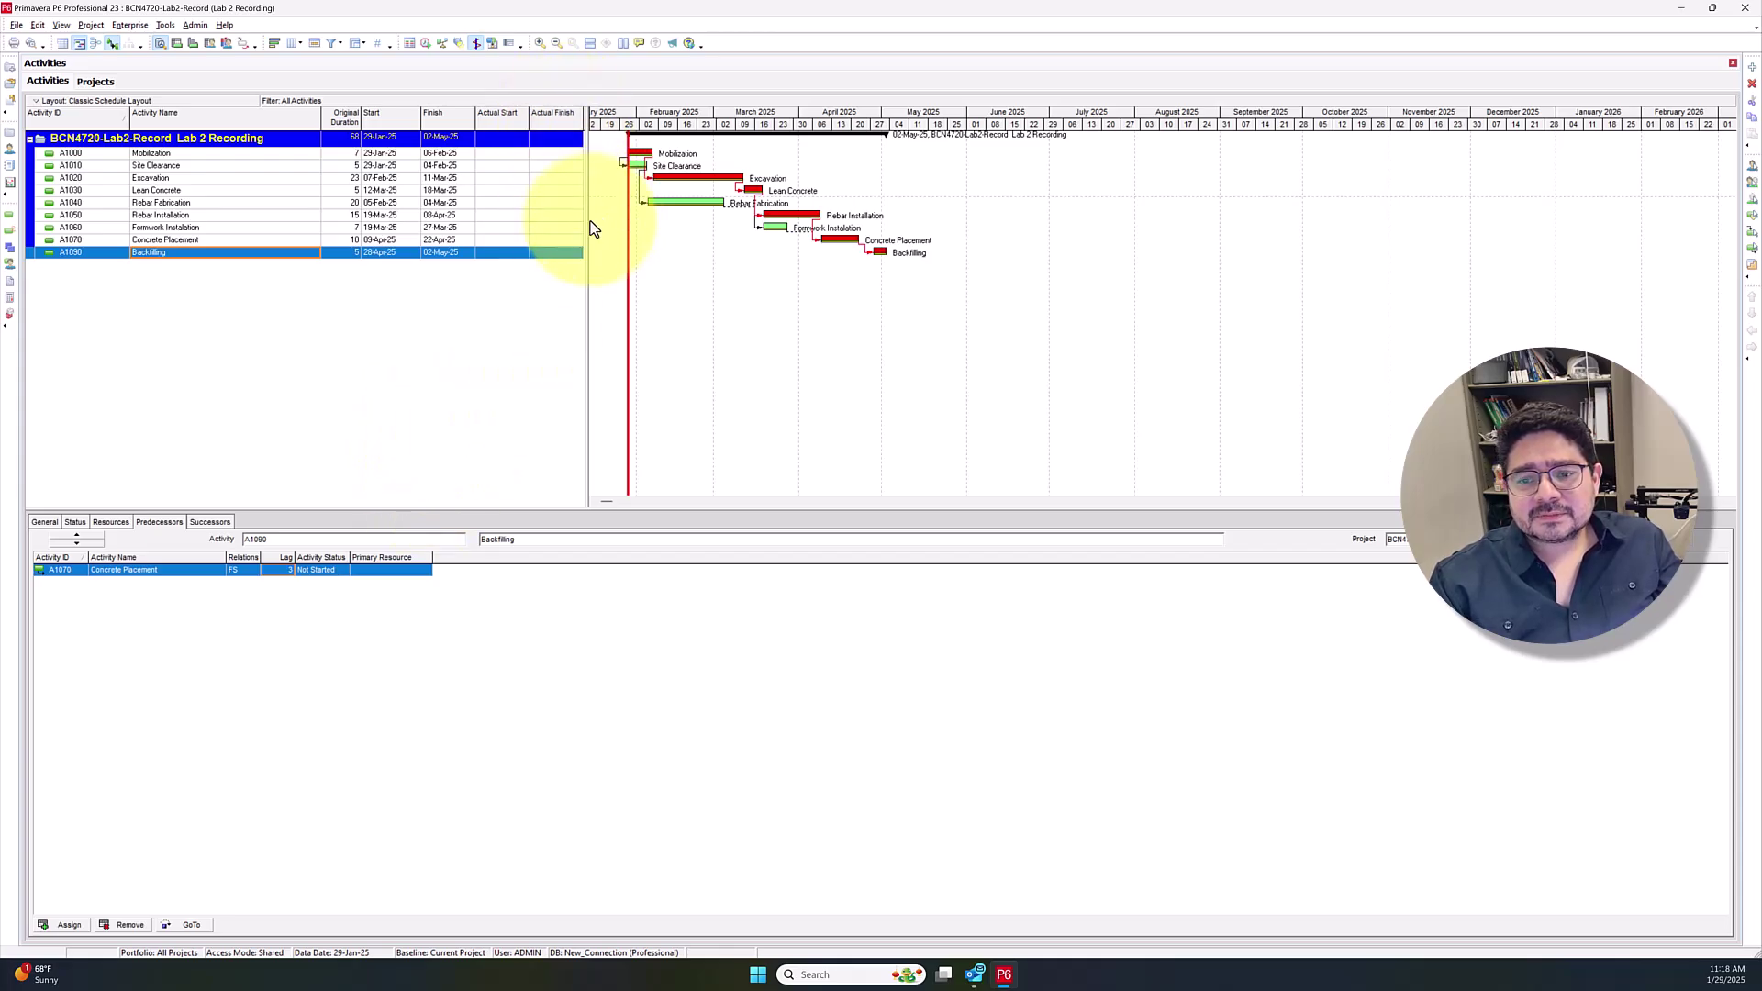
# Move the table/Gantt splitter right so more of the activity table shows
pyautogui.moveTo(582, 220); pyautogui.dragTo(544, 219)
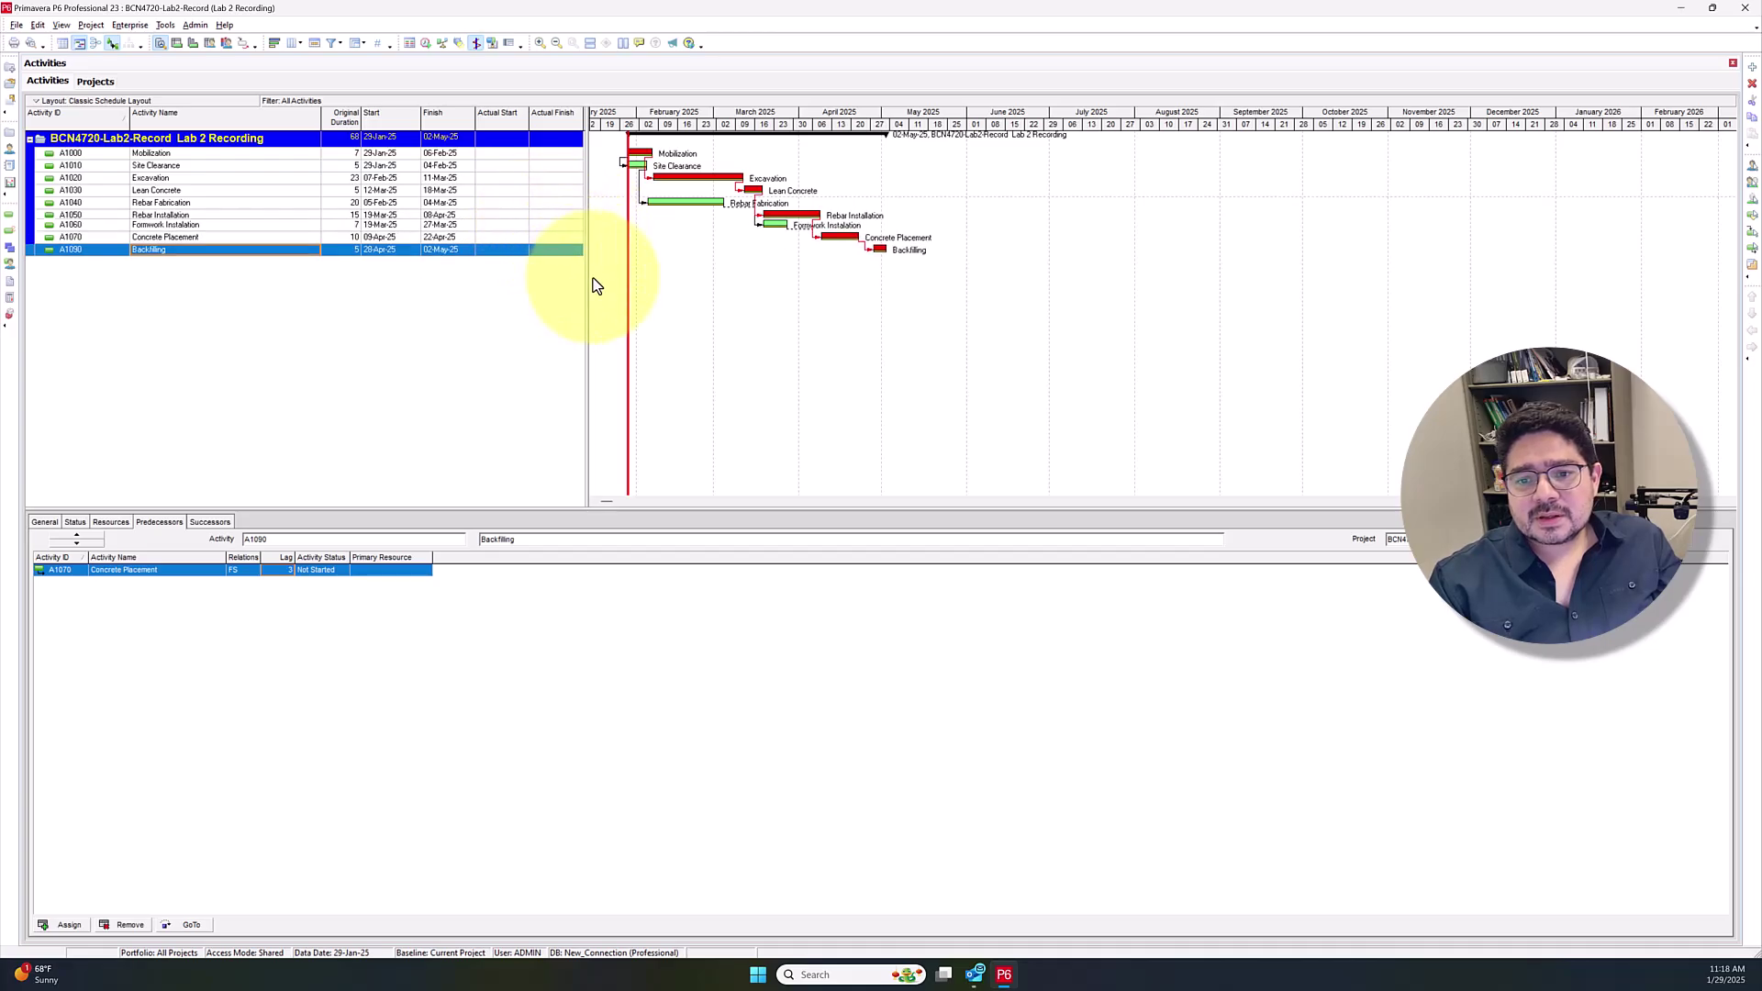
pyautogui.moveTo(589, 278); pyautogui.dragTo(657, 280)
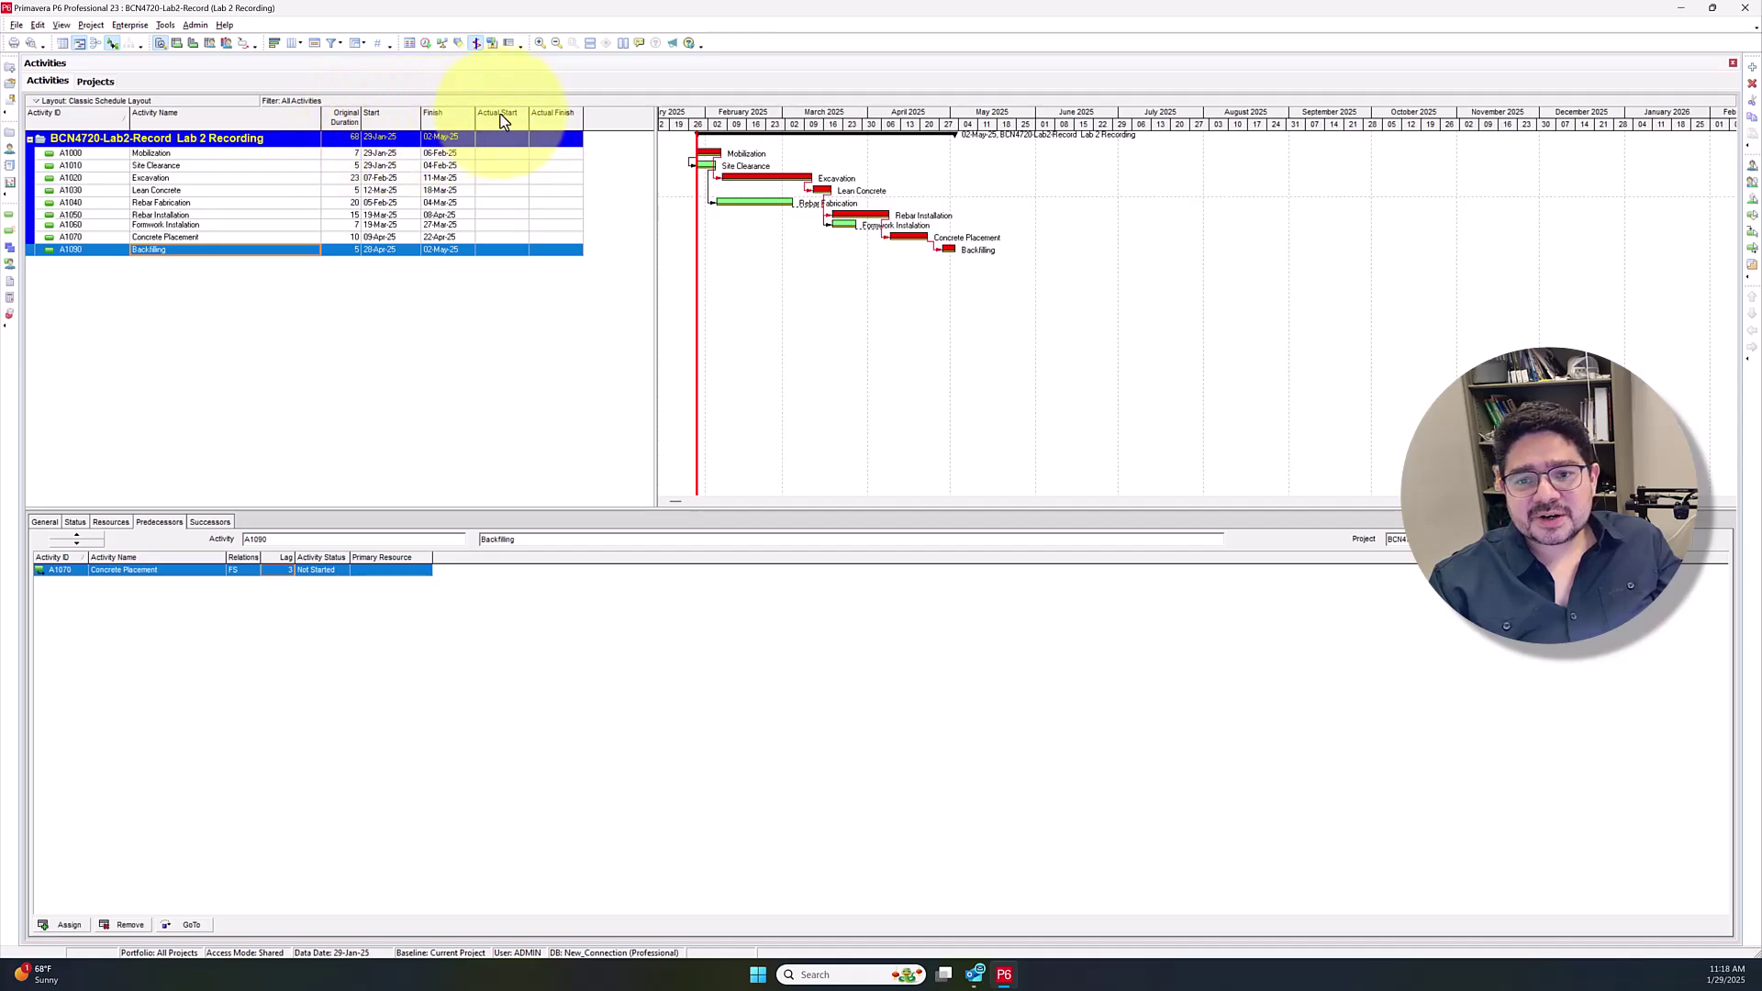
# Bring up the Columns dialog from the table header, reposition it, and close it unchanged
pyautogui.rightClick(582, 112)
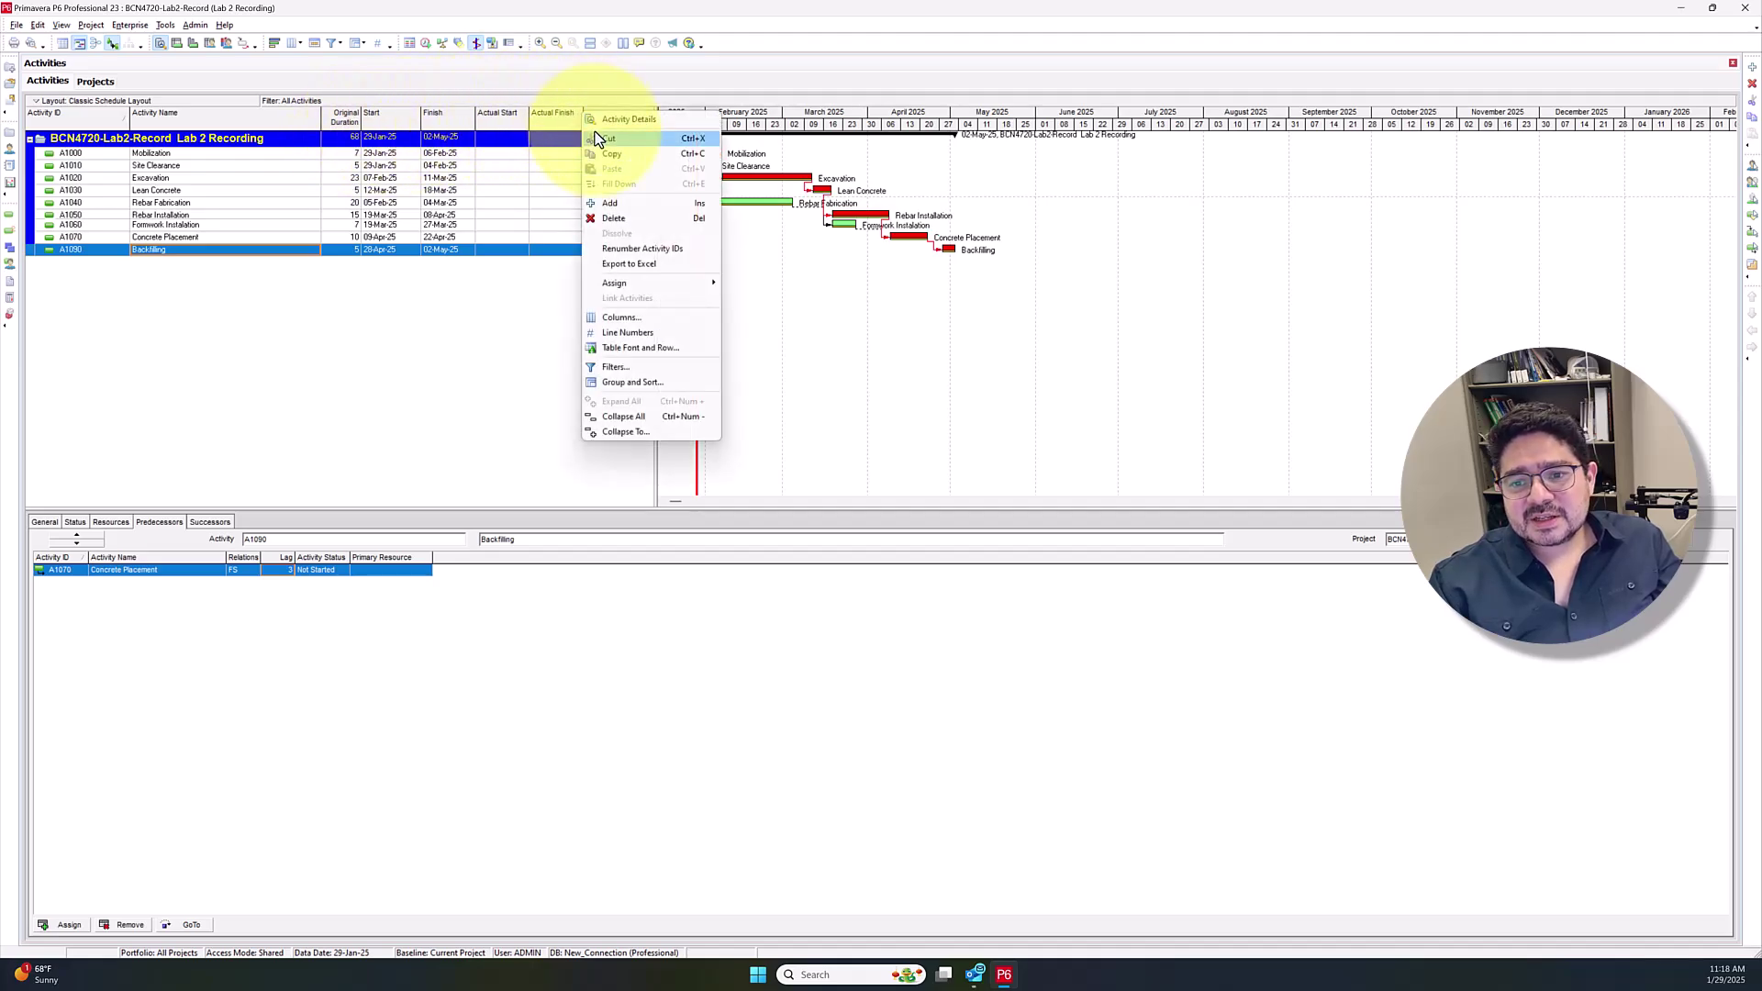
pyautogui.click(658, 313)
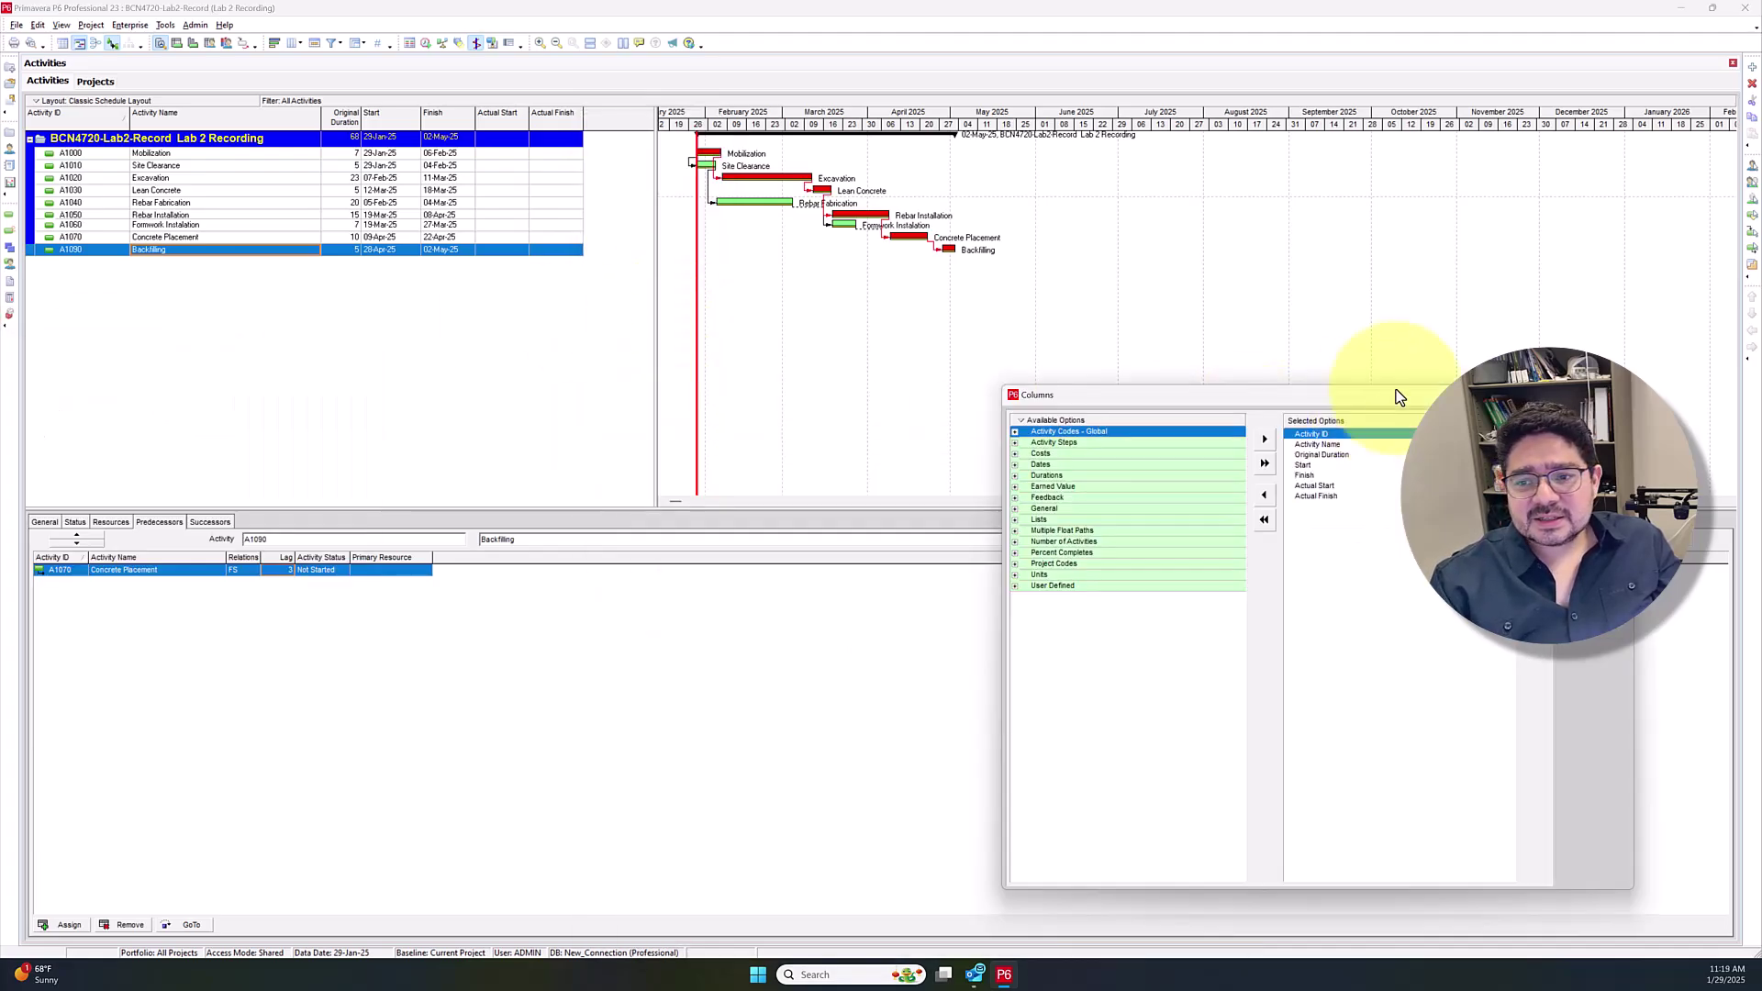
pyautogui.moveTo(1373, 399); pyautogui.dragTo(1131, 129)
pyautogui.moveTo(1077, 125); pyautogui.dragTo(1026, 194)
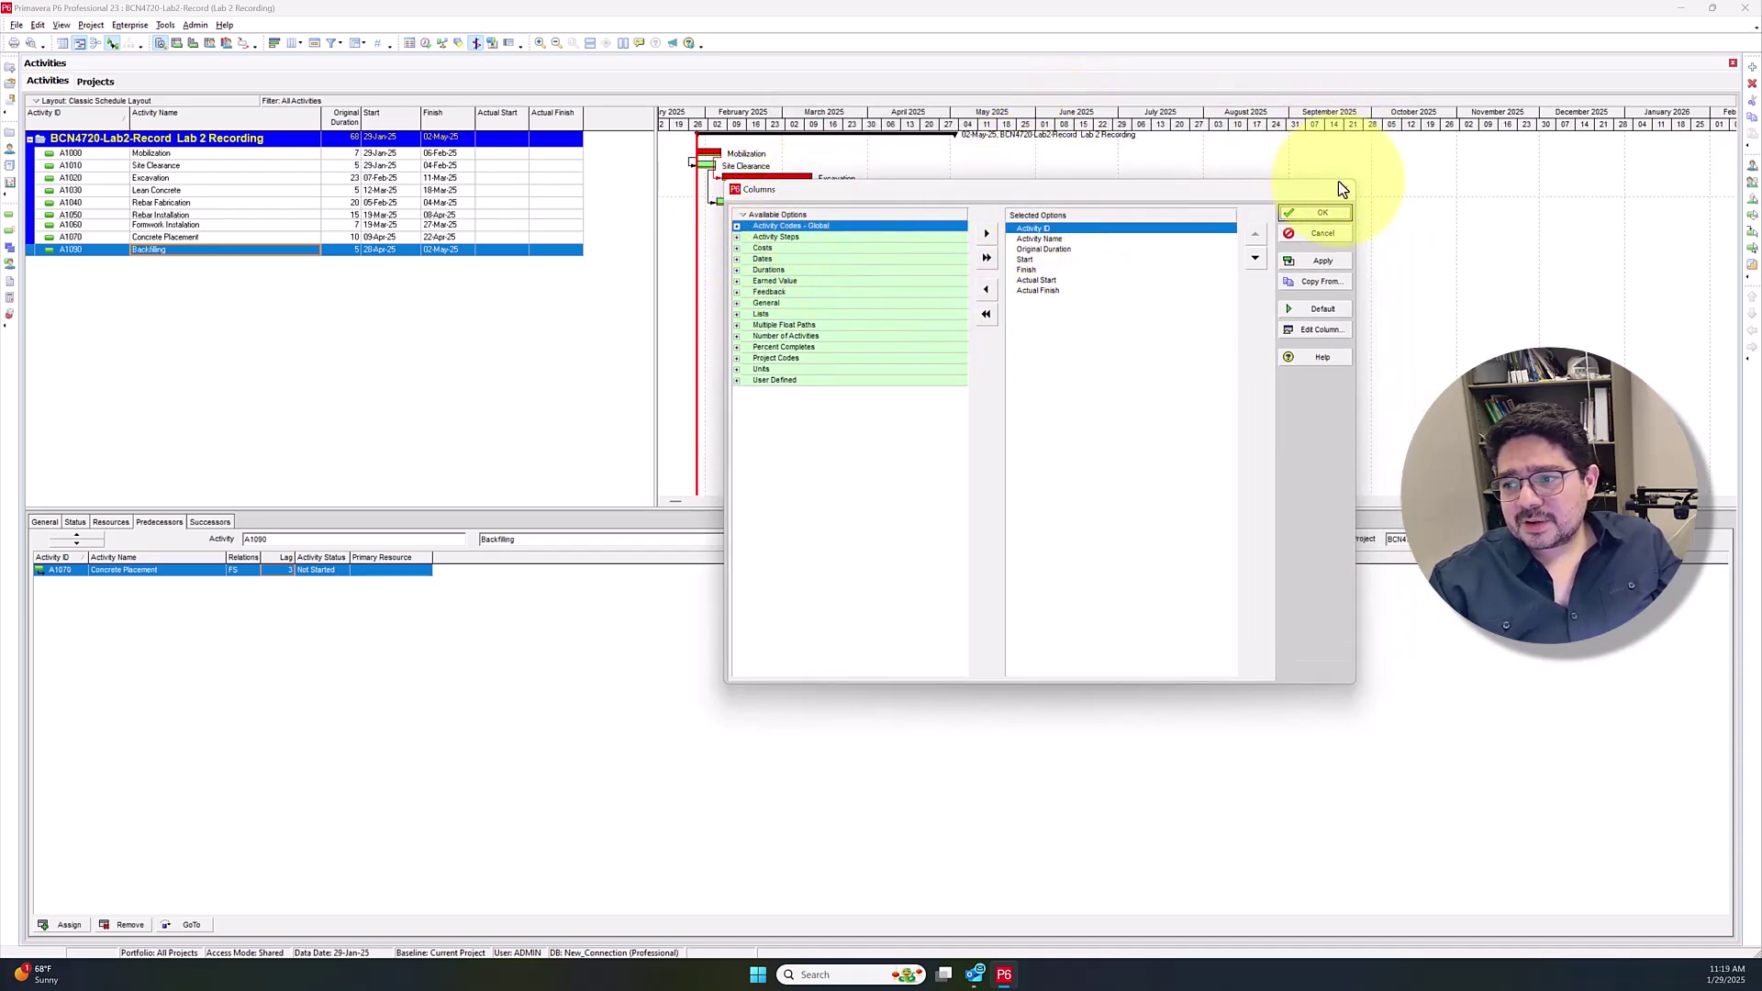
pyautogui.click(1322, 212)
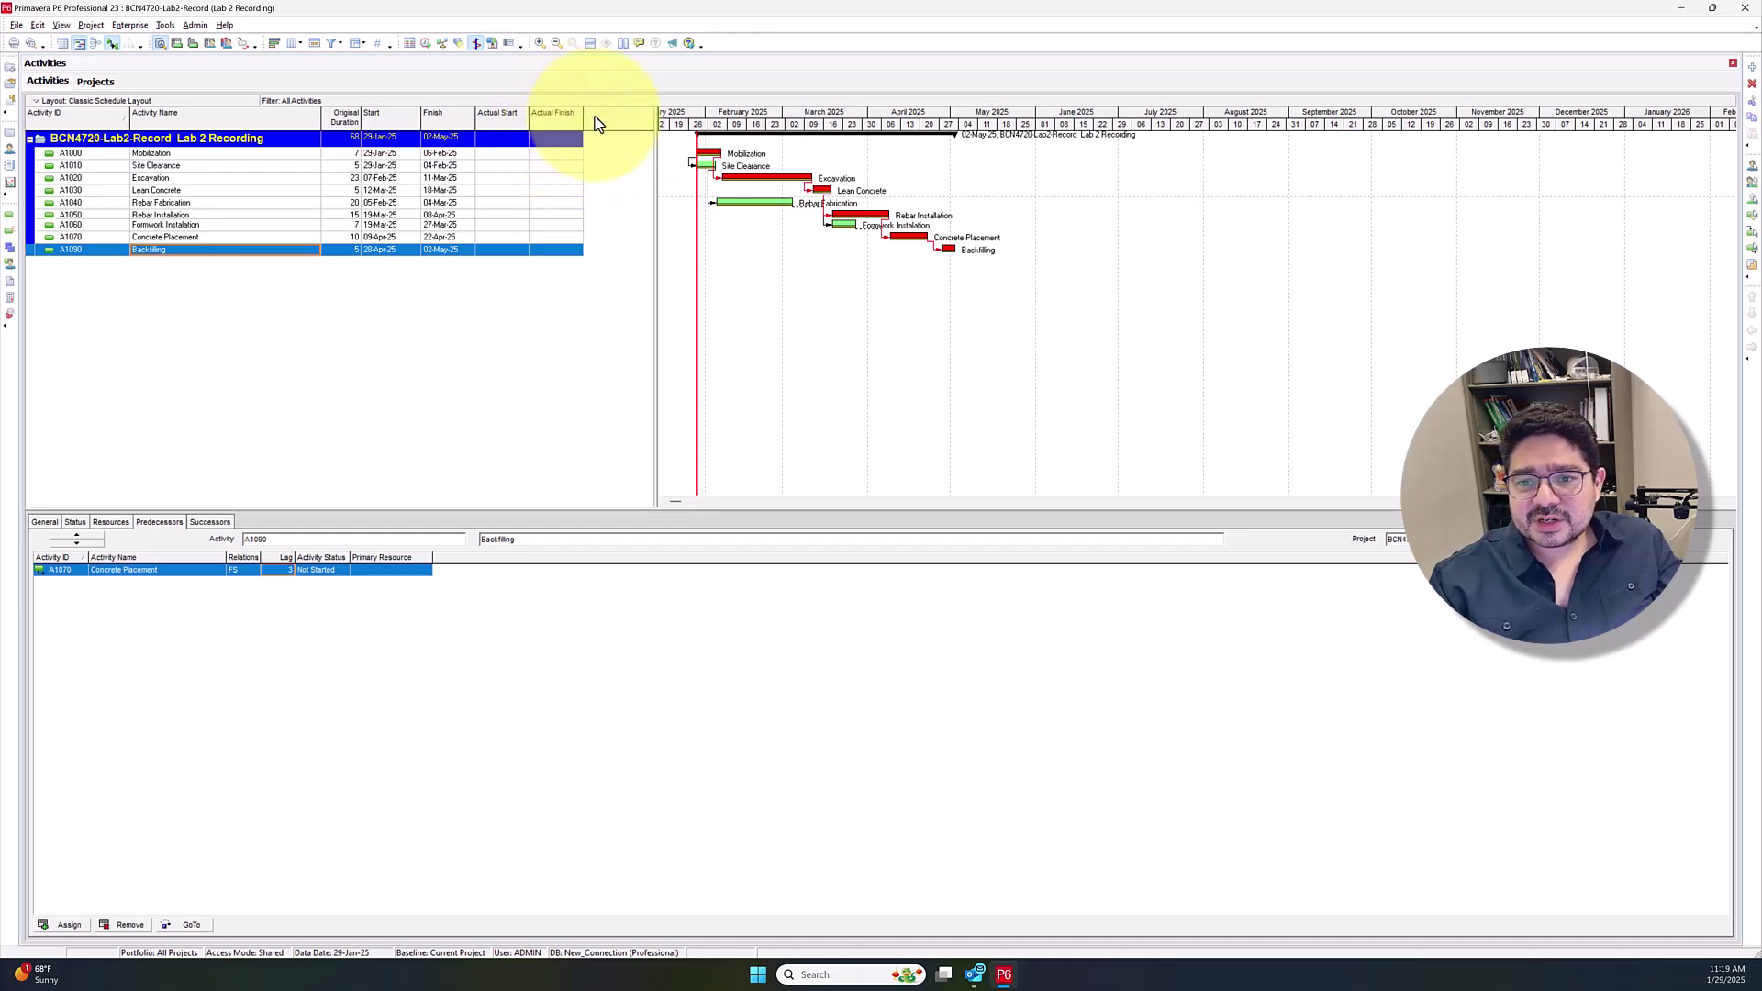
# Reopen the Columns dialog, search available columns for 'predec' and select Predecessors
pyautogui.rightClick(576, 117)
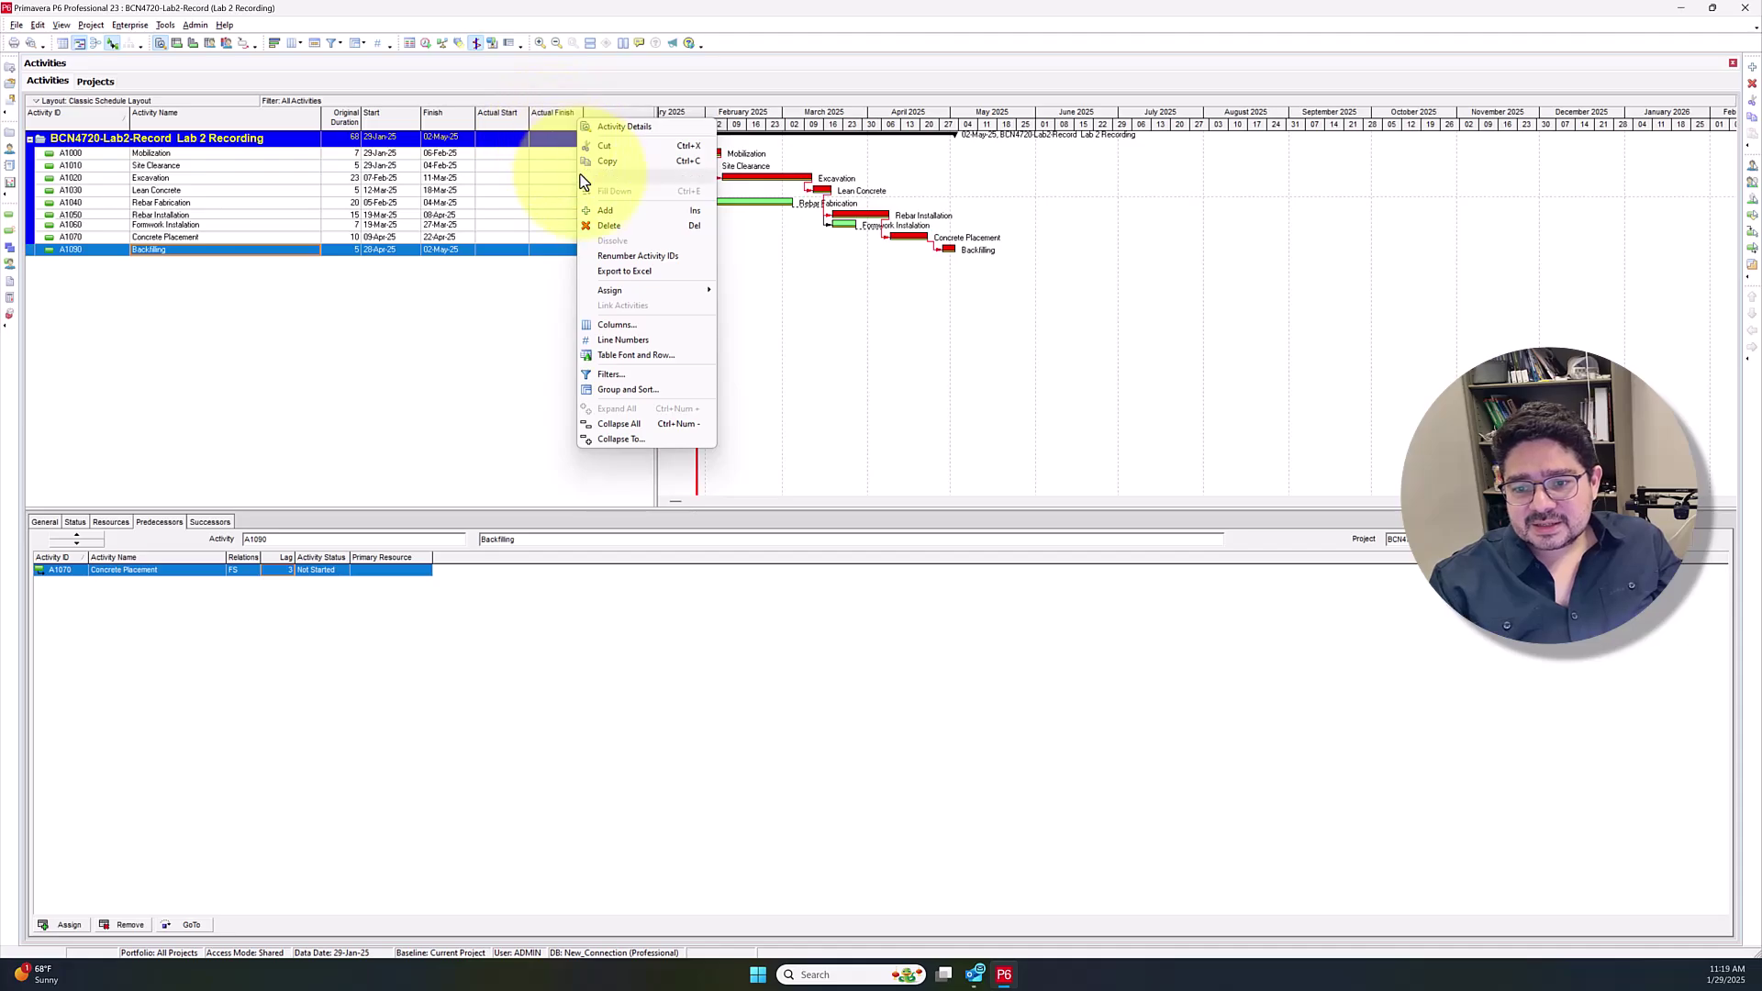
pyautogui.click(626, 323)
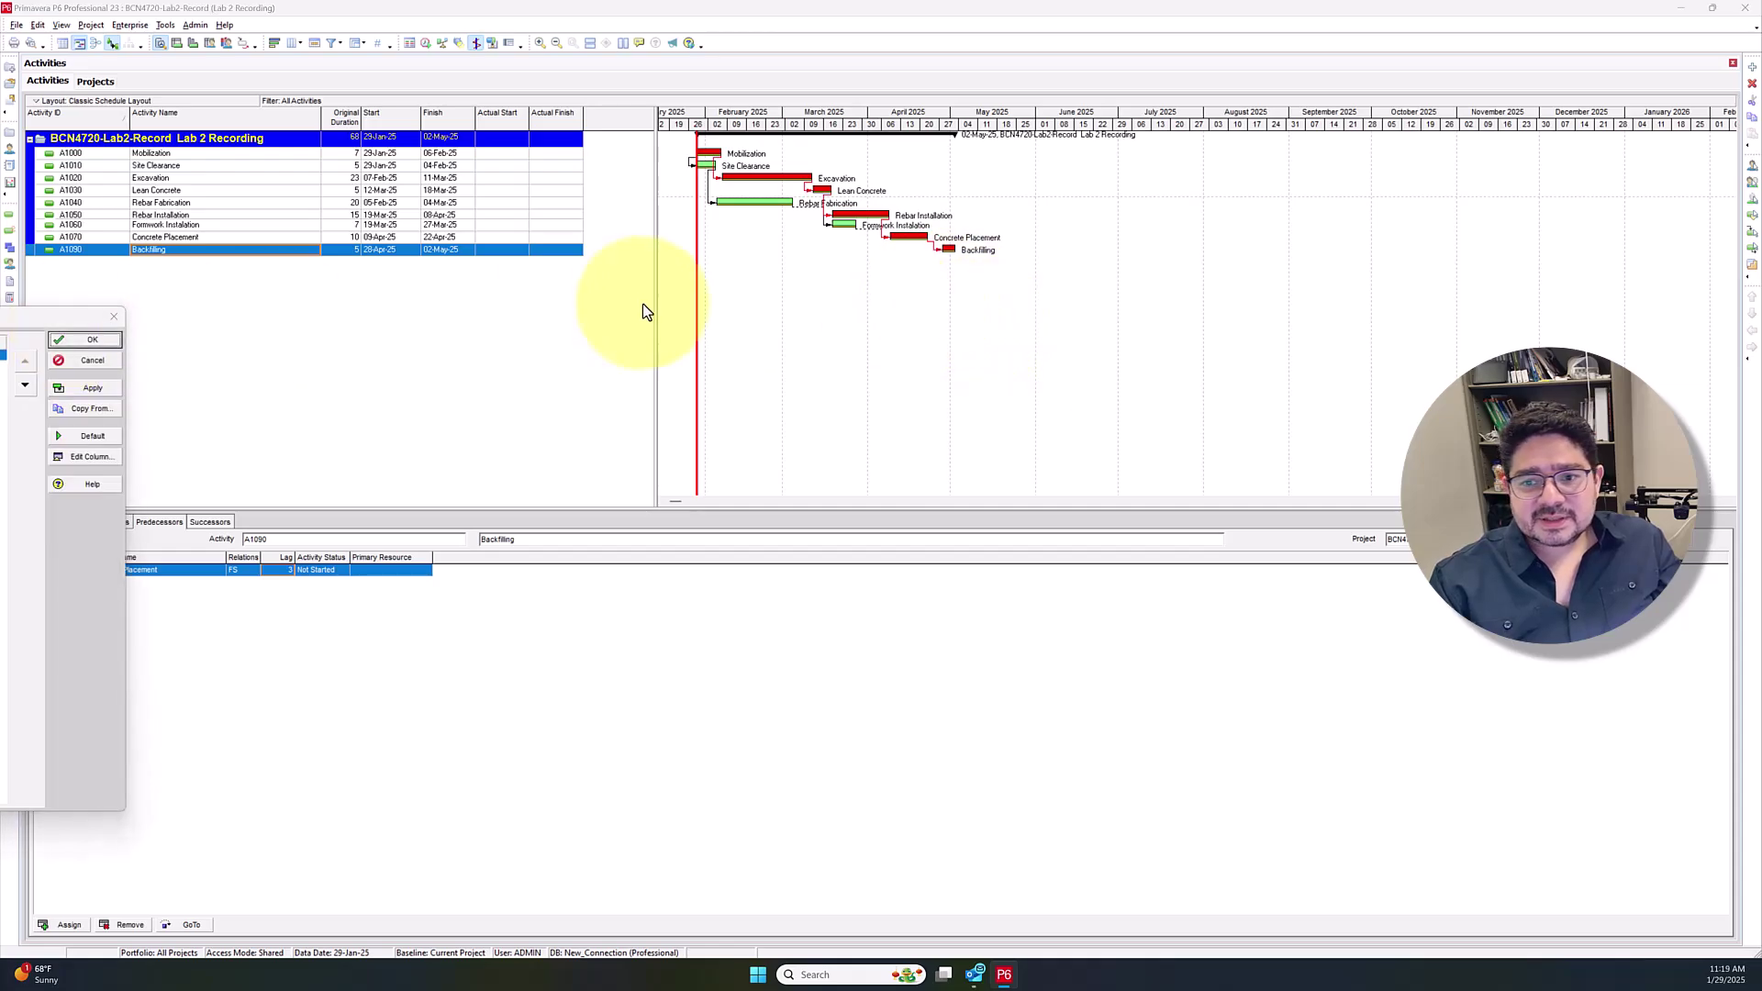
pyautogui.moveTo(672, 237); pyautogui.dragTo(698, 170)
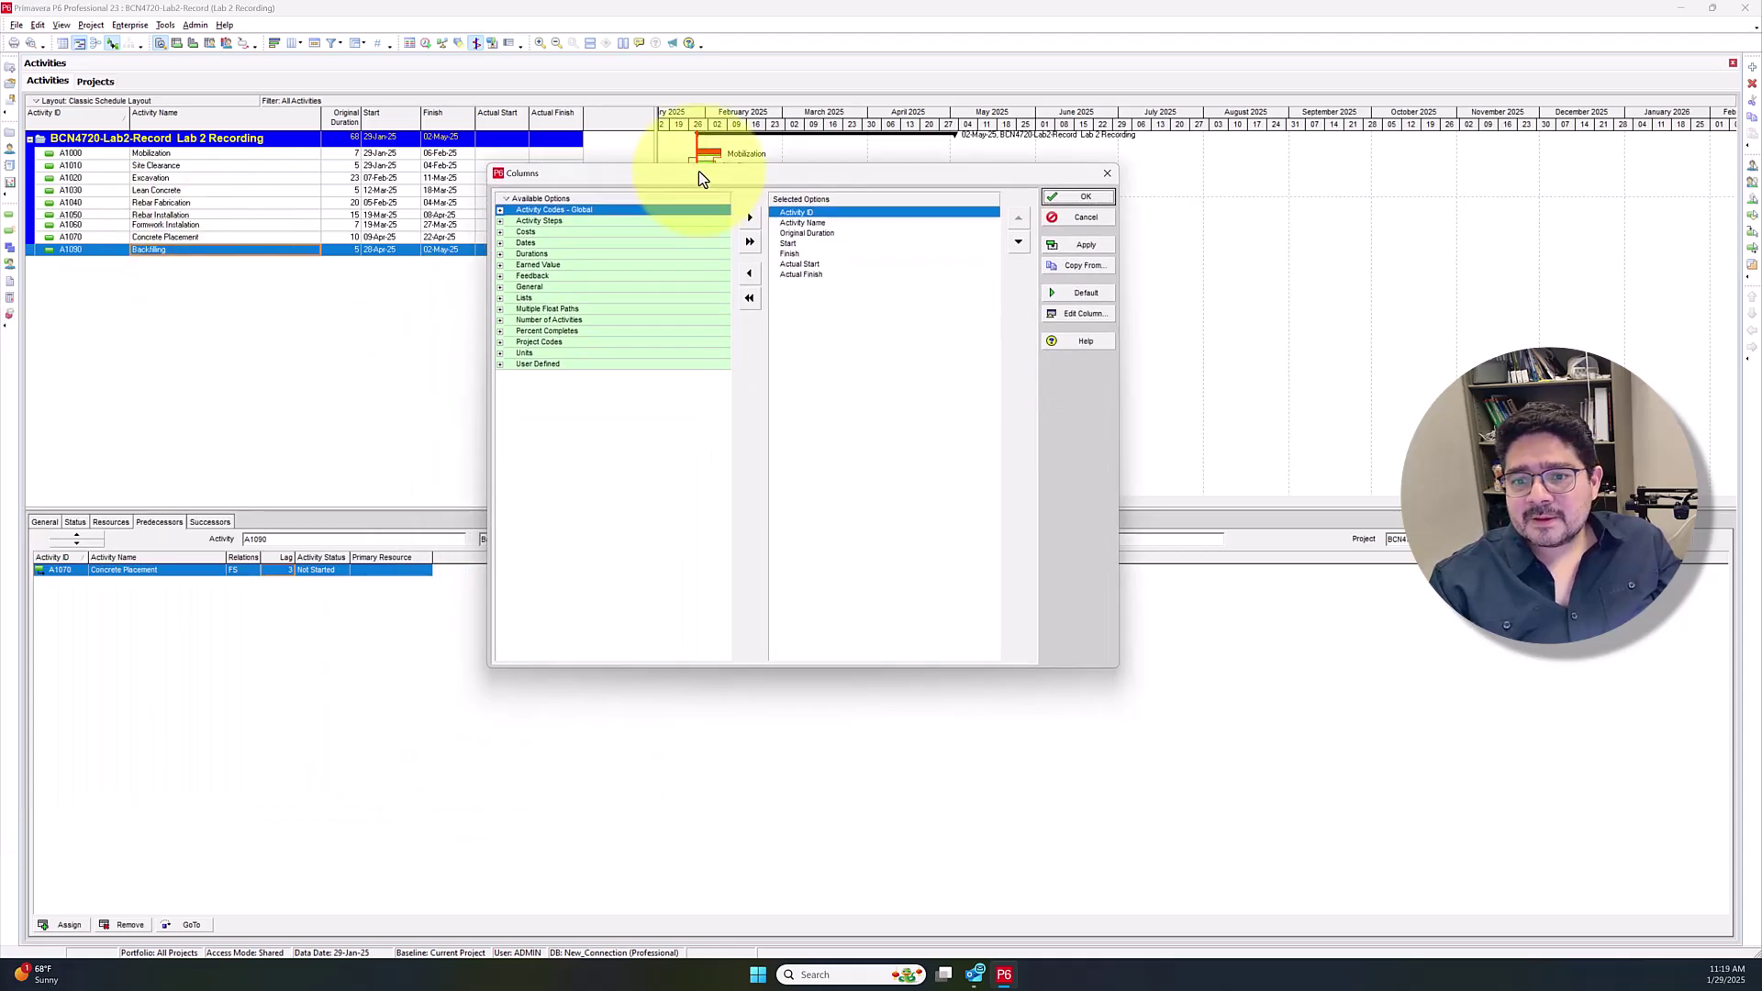
pyautogui.rightClick(504, 197)
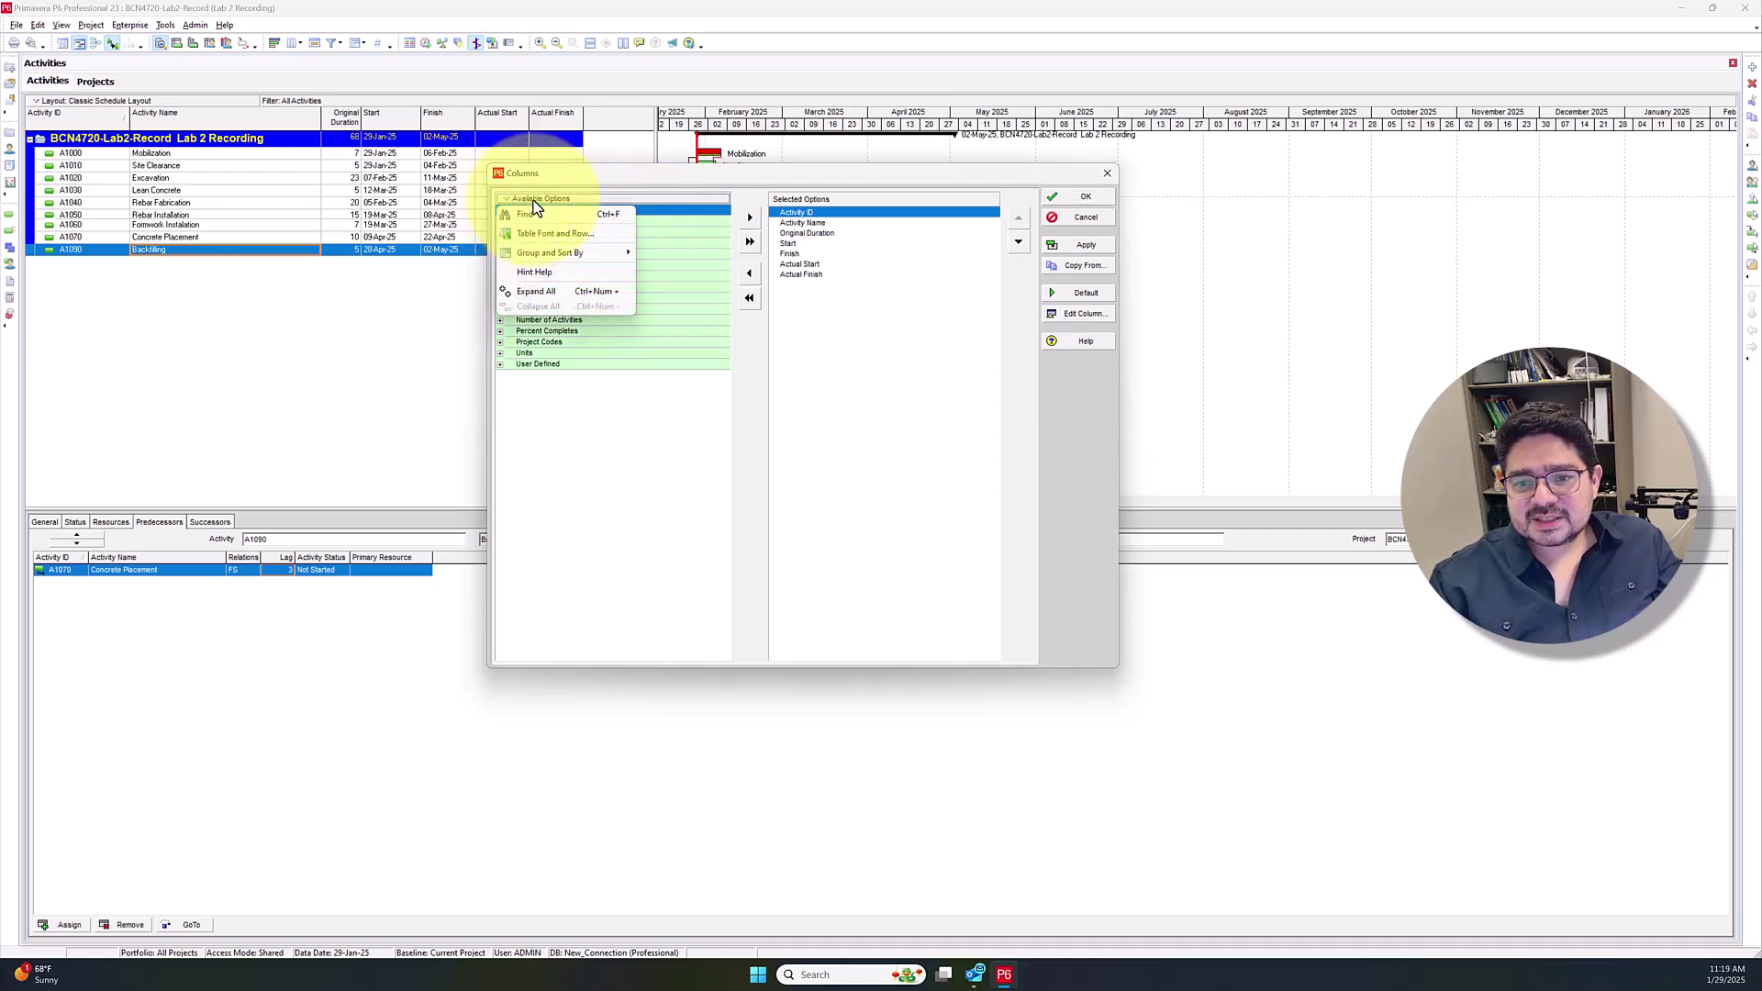
pyautogui.click(531, 217)
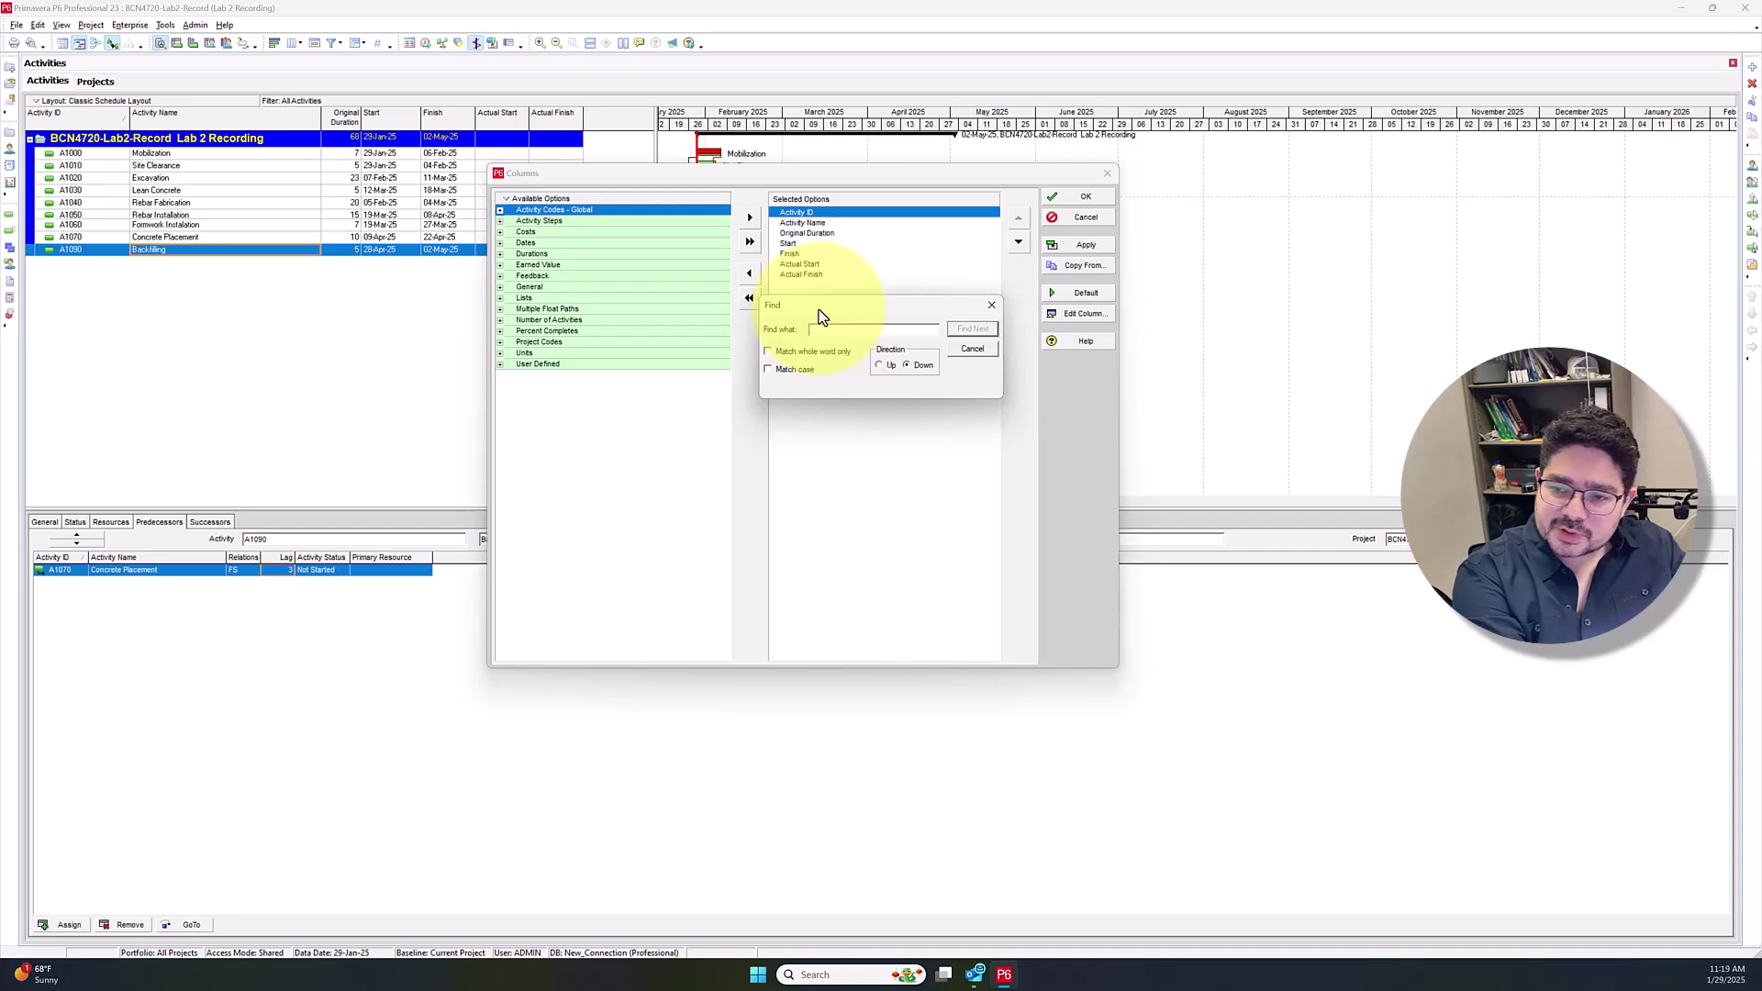
pyautogui.write('predec')
pyautogui.press('Return')
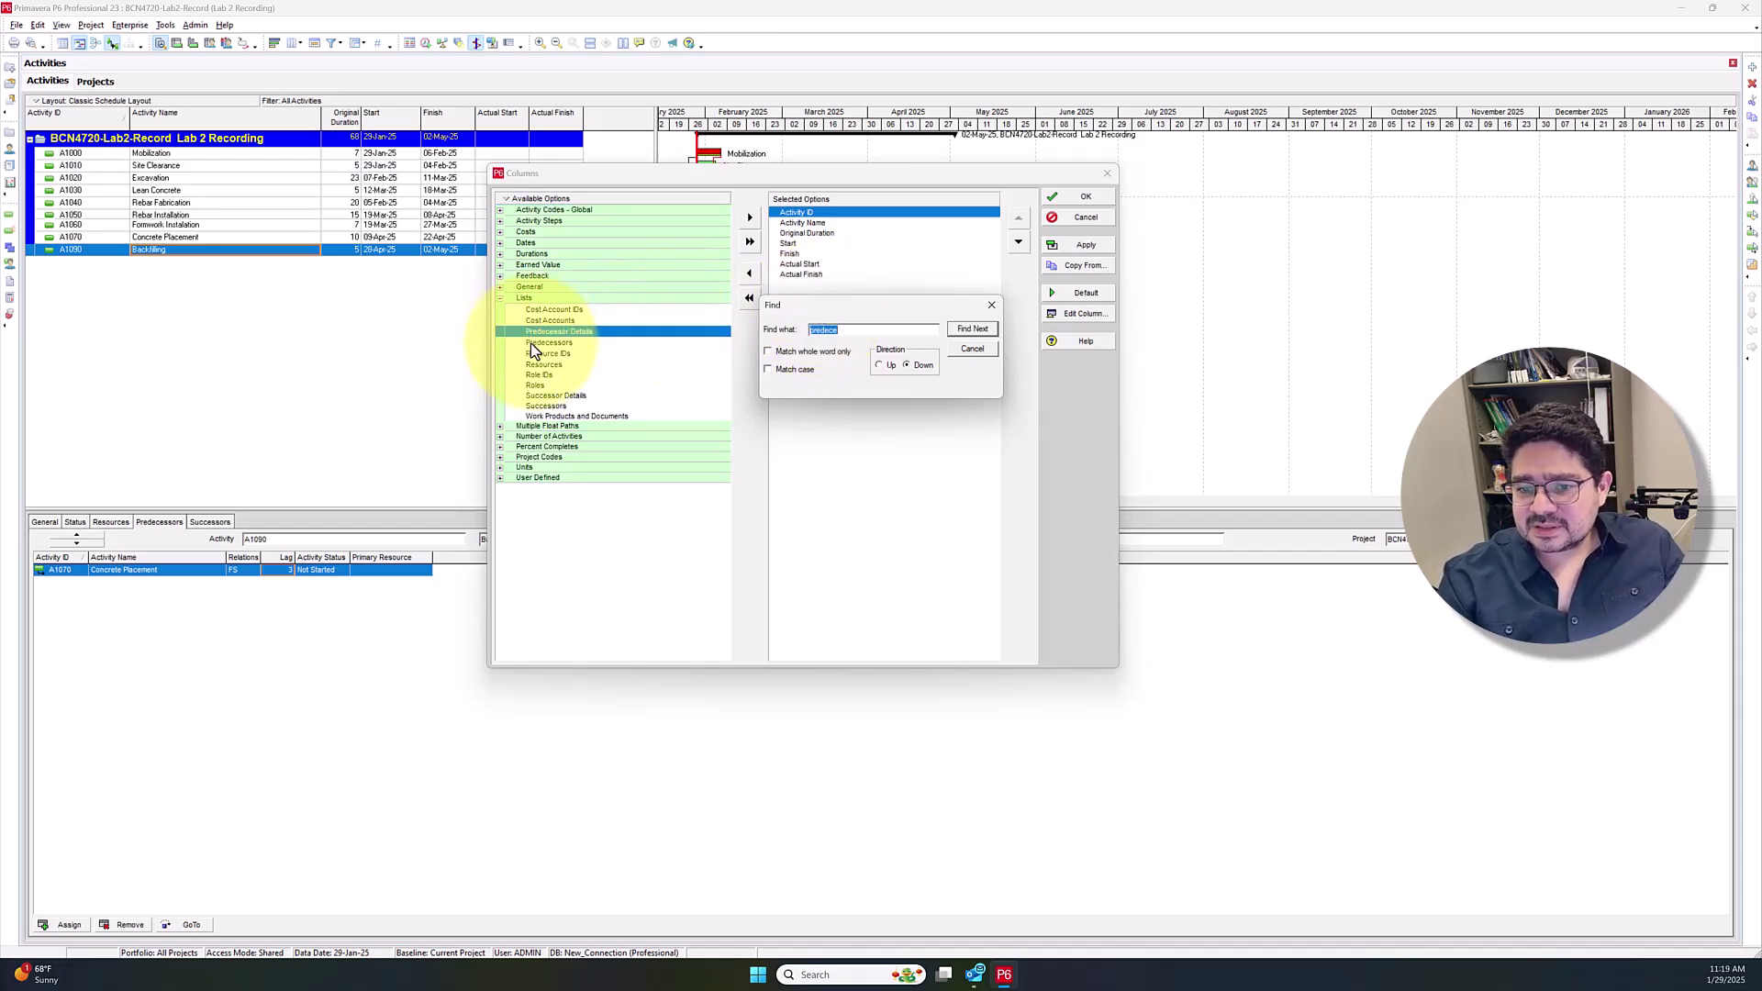
pyautogui.click(565, 347)
pyautogui.click(564, 345)
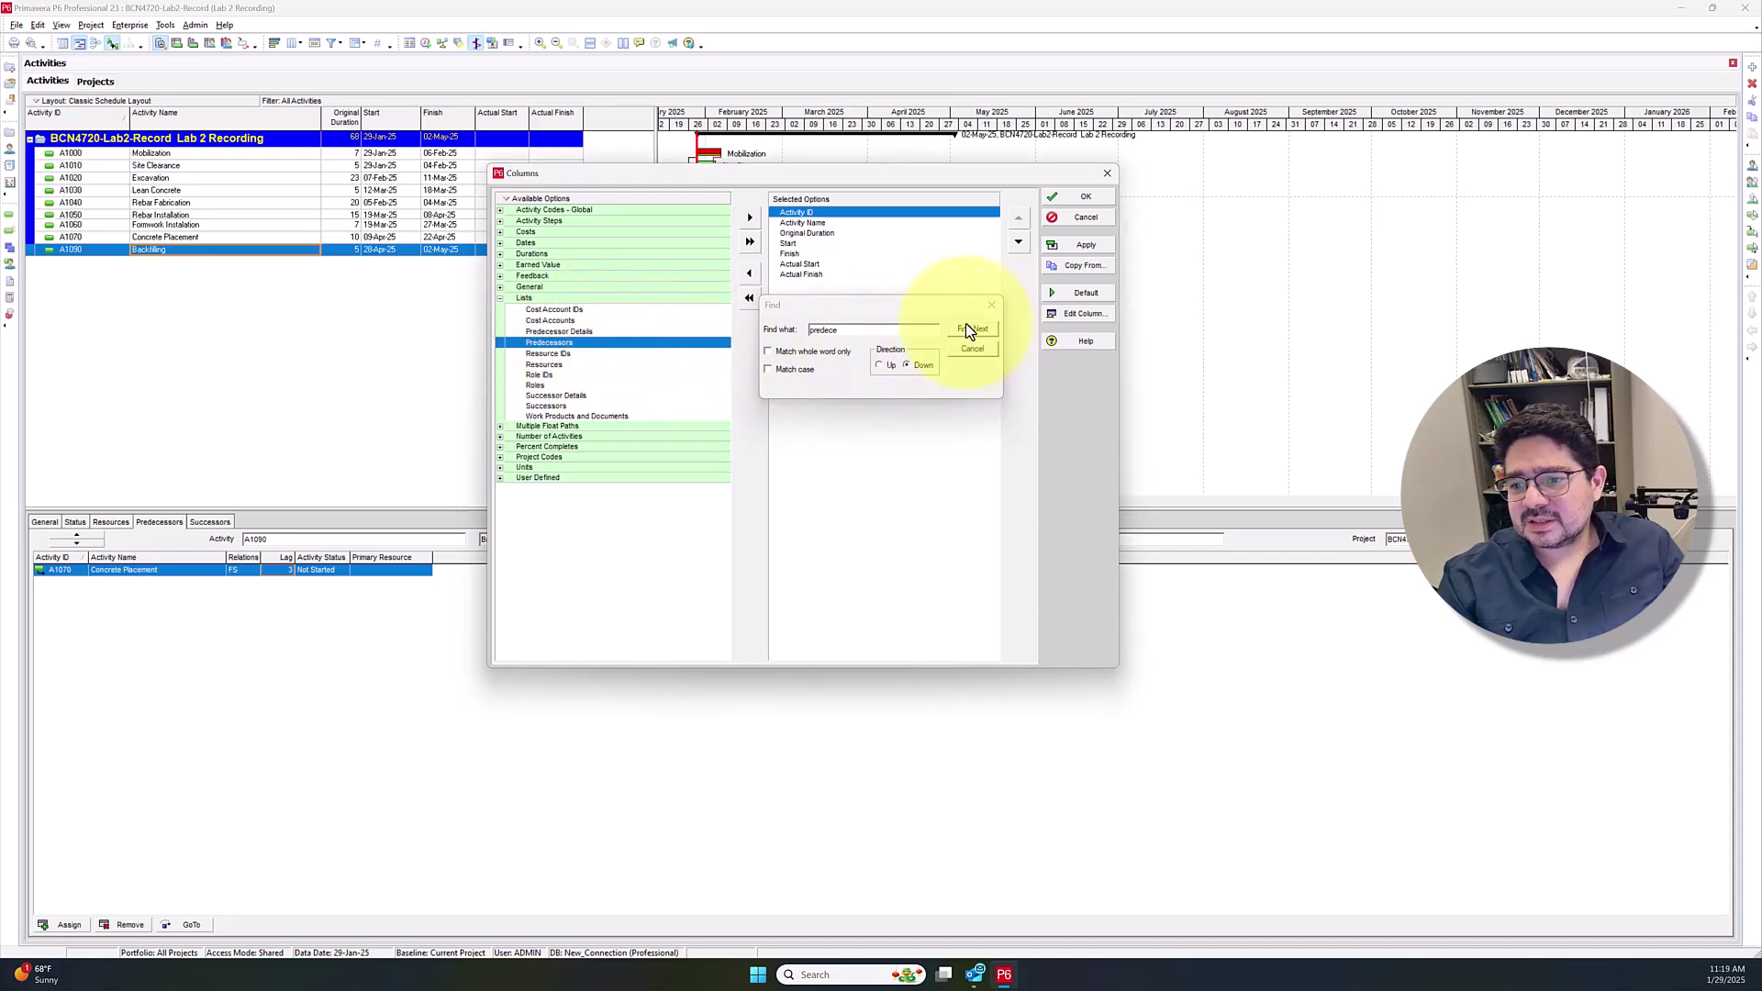
# Add the Predecessors column and move it to the end of the column order
pyautogui.moveTo(848, 304); pyautogui.dragTo(905, 571)
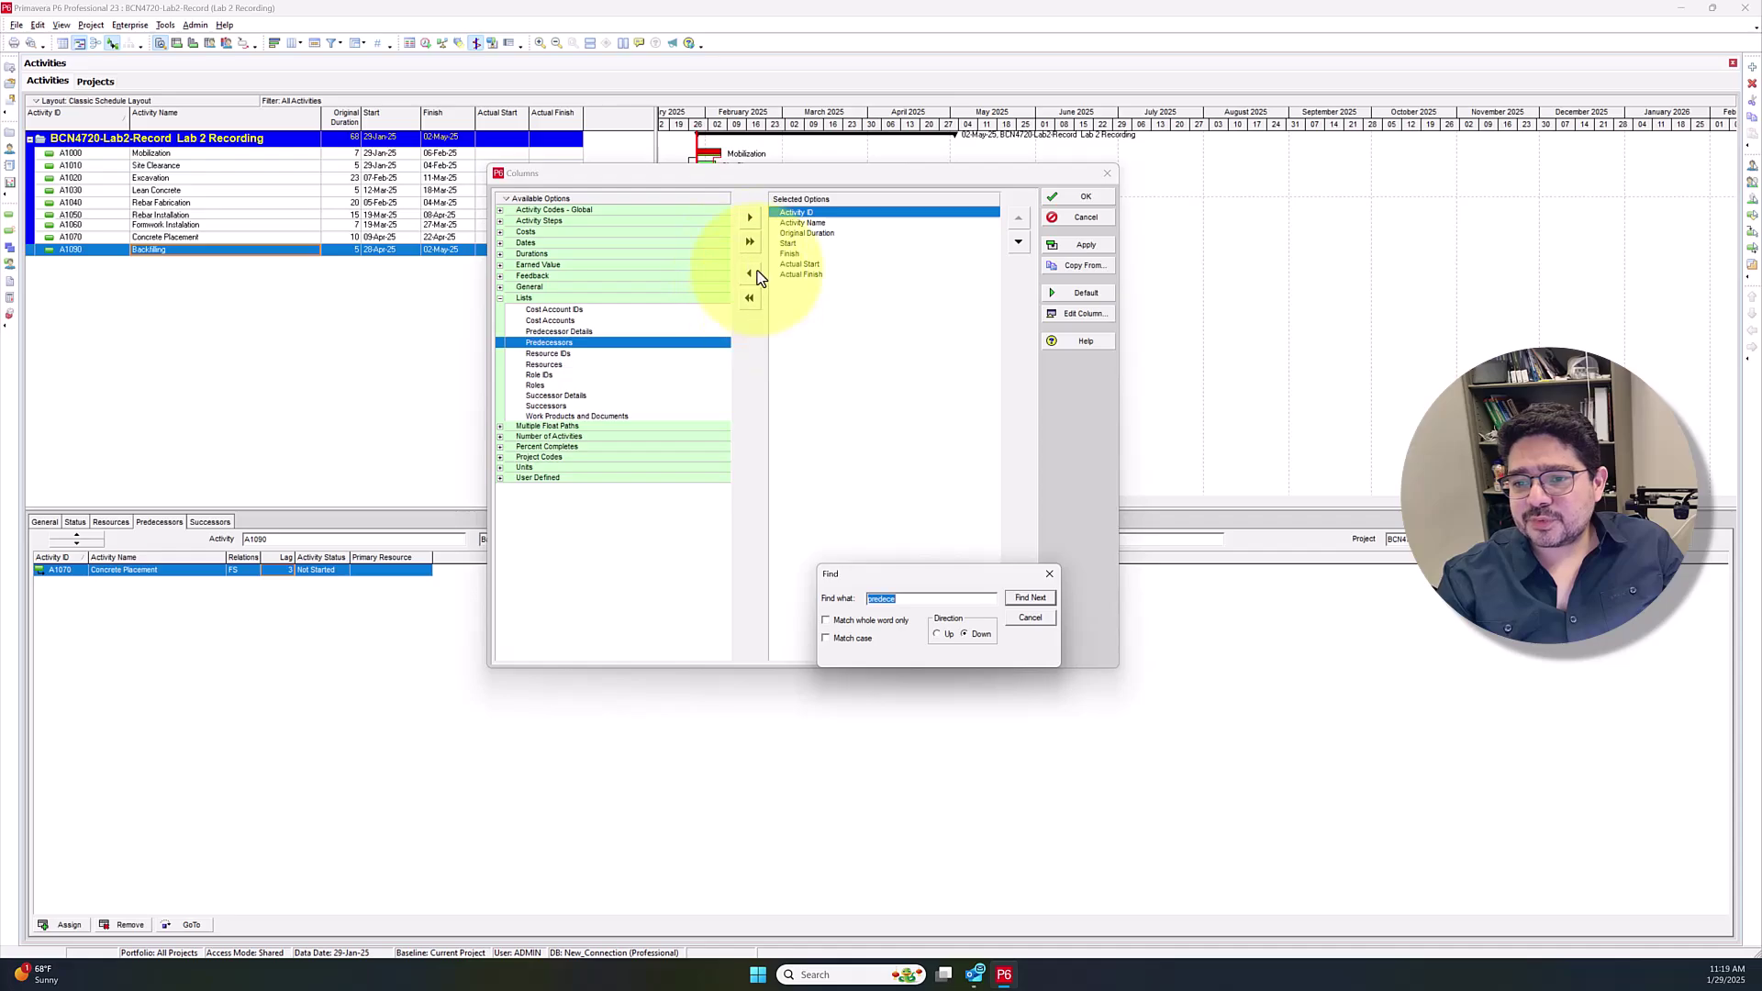
pyautogui.click(751, 221)
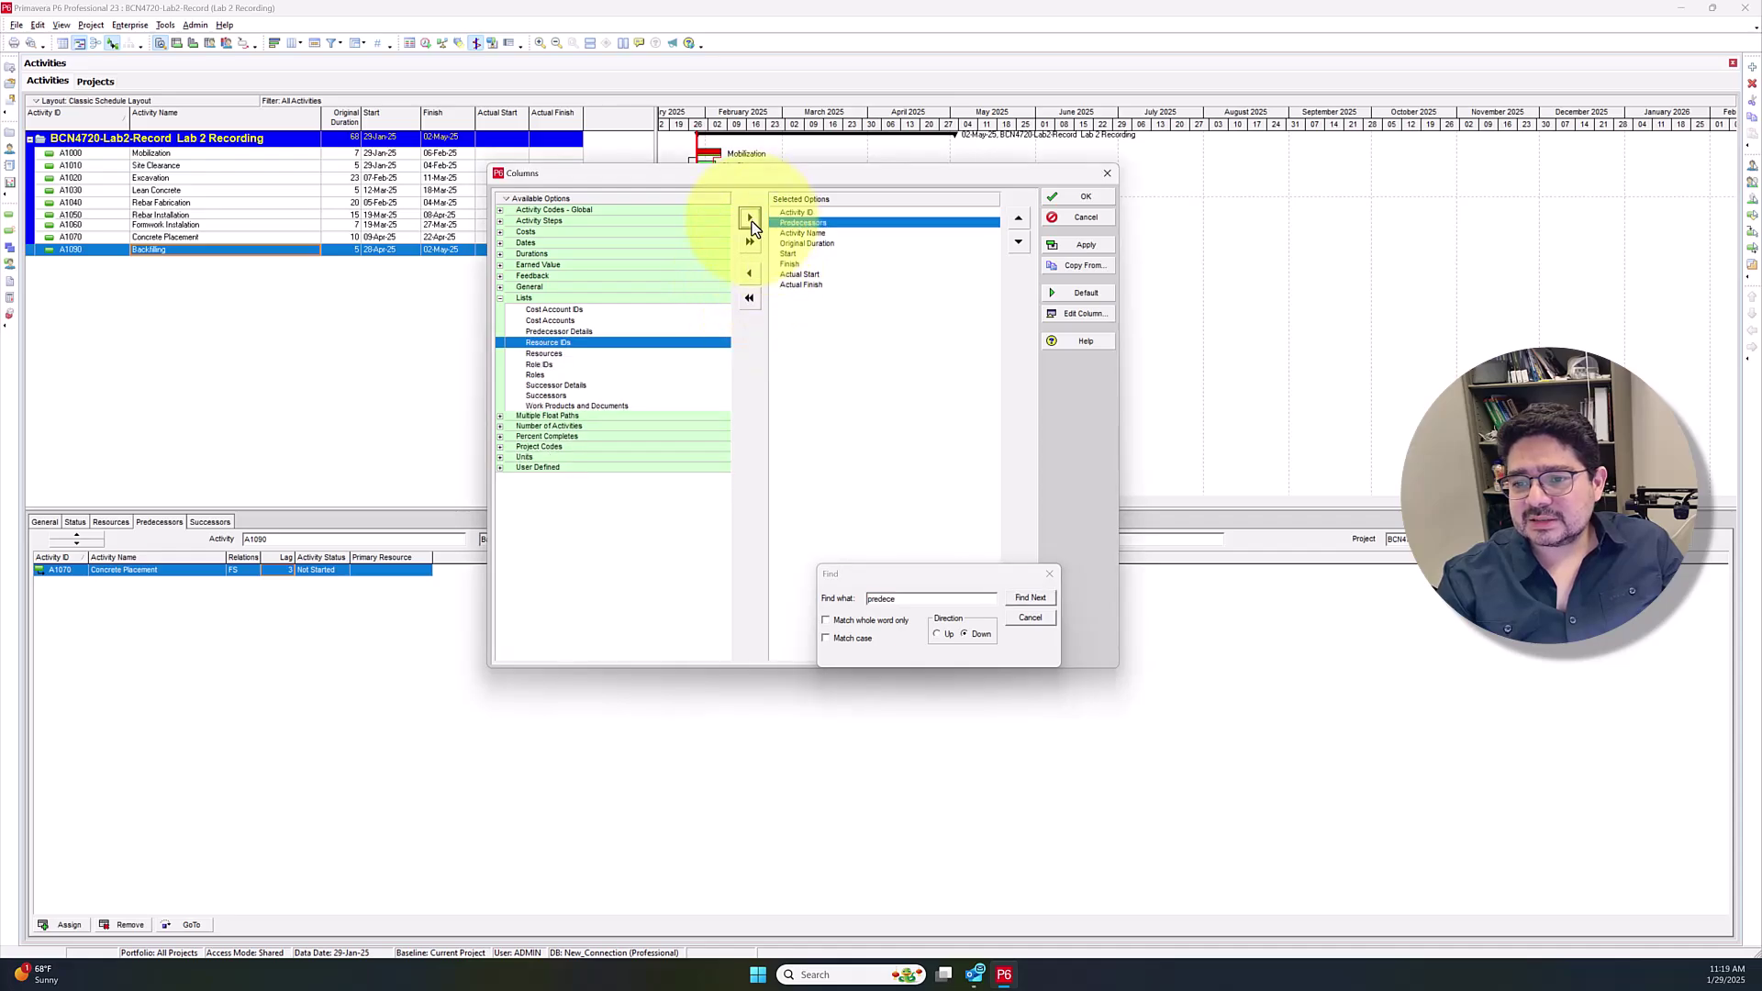
pyautogui.click(1018, 243)
pyautogui.click(1017, 243)
pyautogui.click(1017, 243)
pyautogui.click(1017, 244)
pyautogui.click(1017, 244)
pyautogui.click(1017, 243)
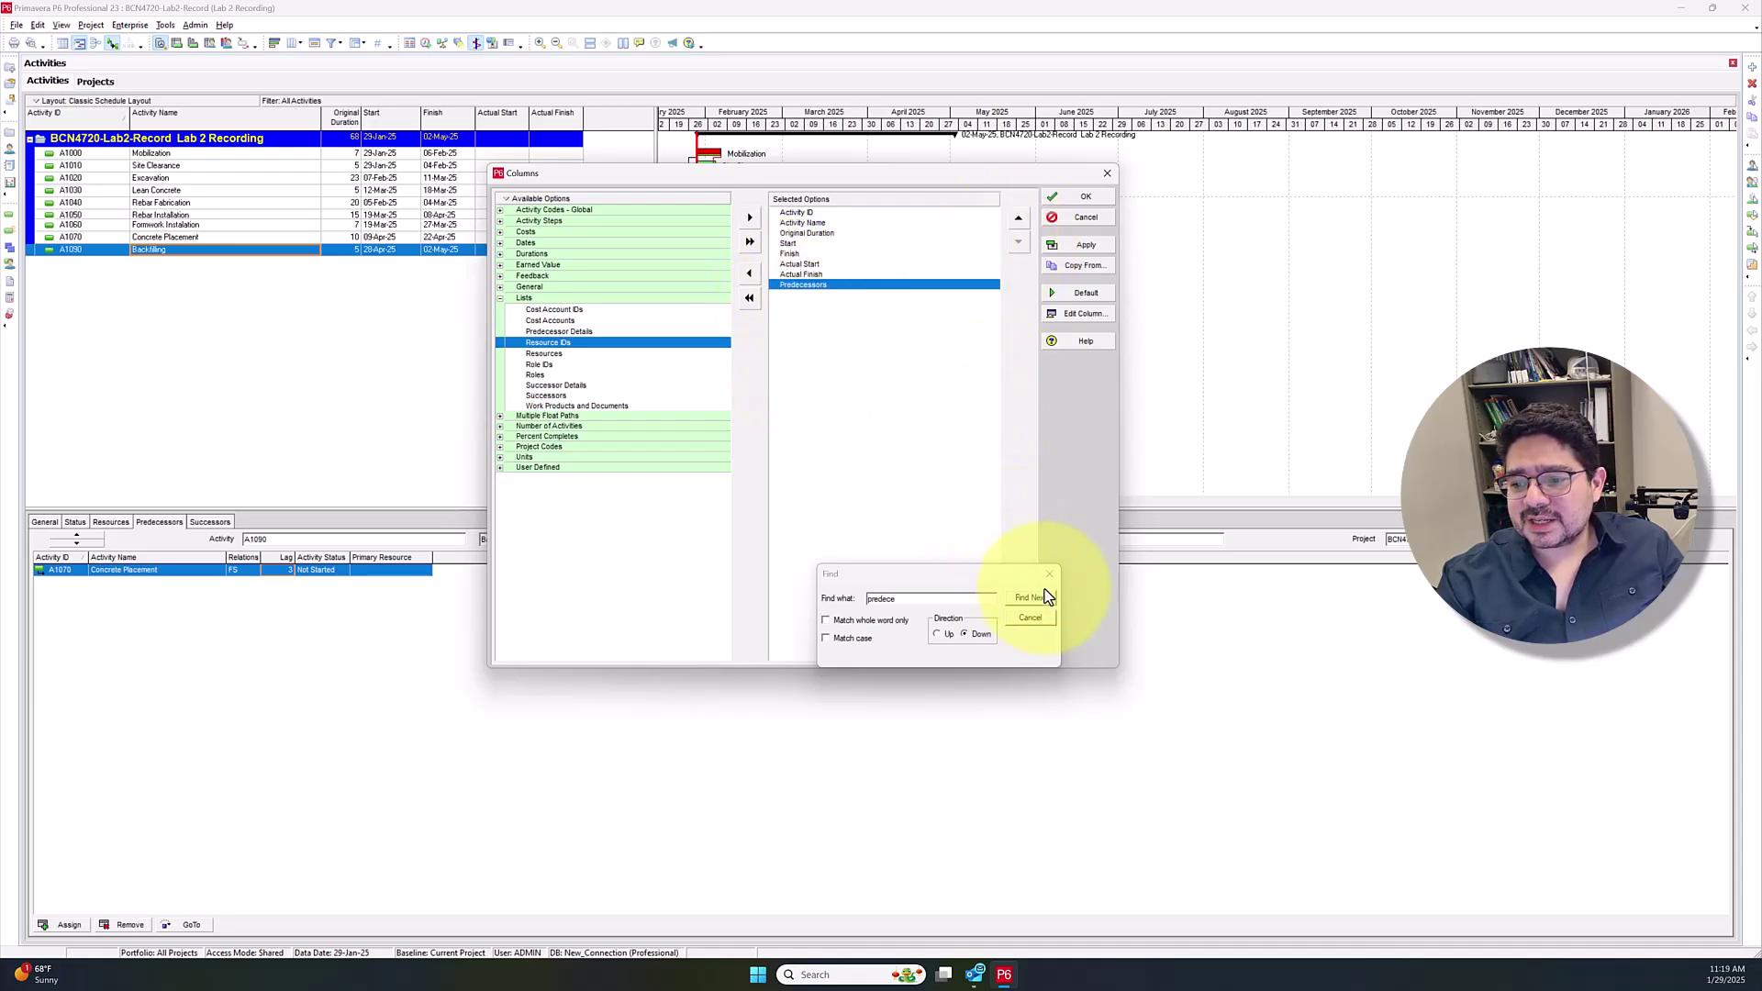
# Add the Predecessor Details column and apply the new column selection
pyautogui.click(571, 332)
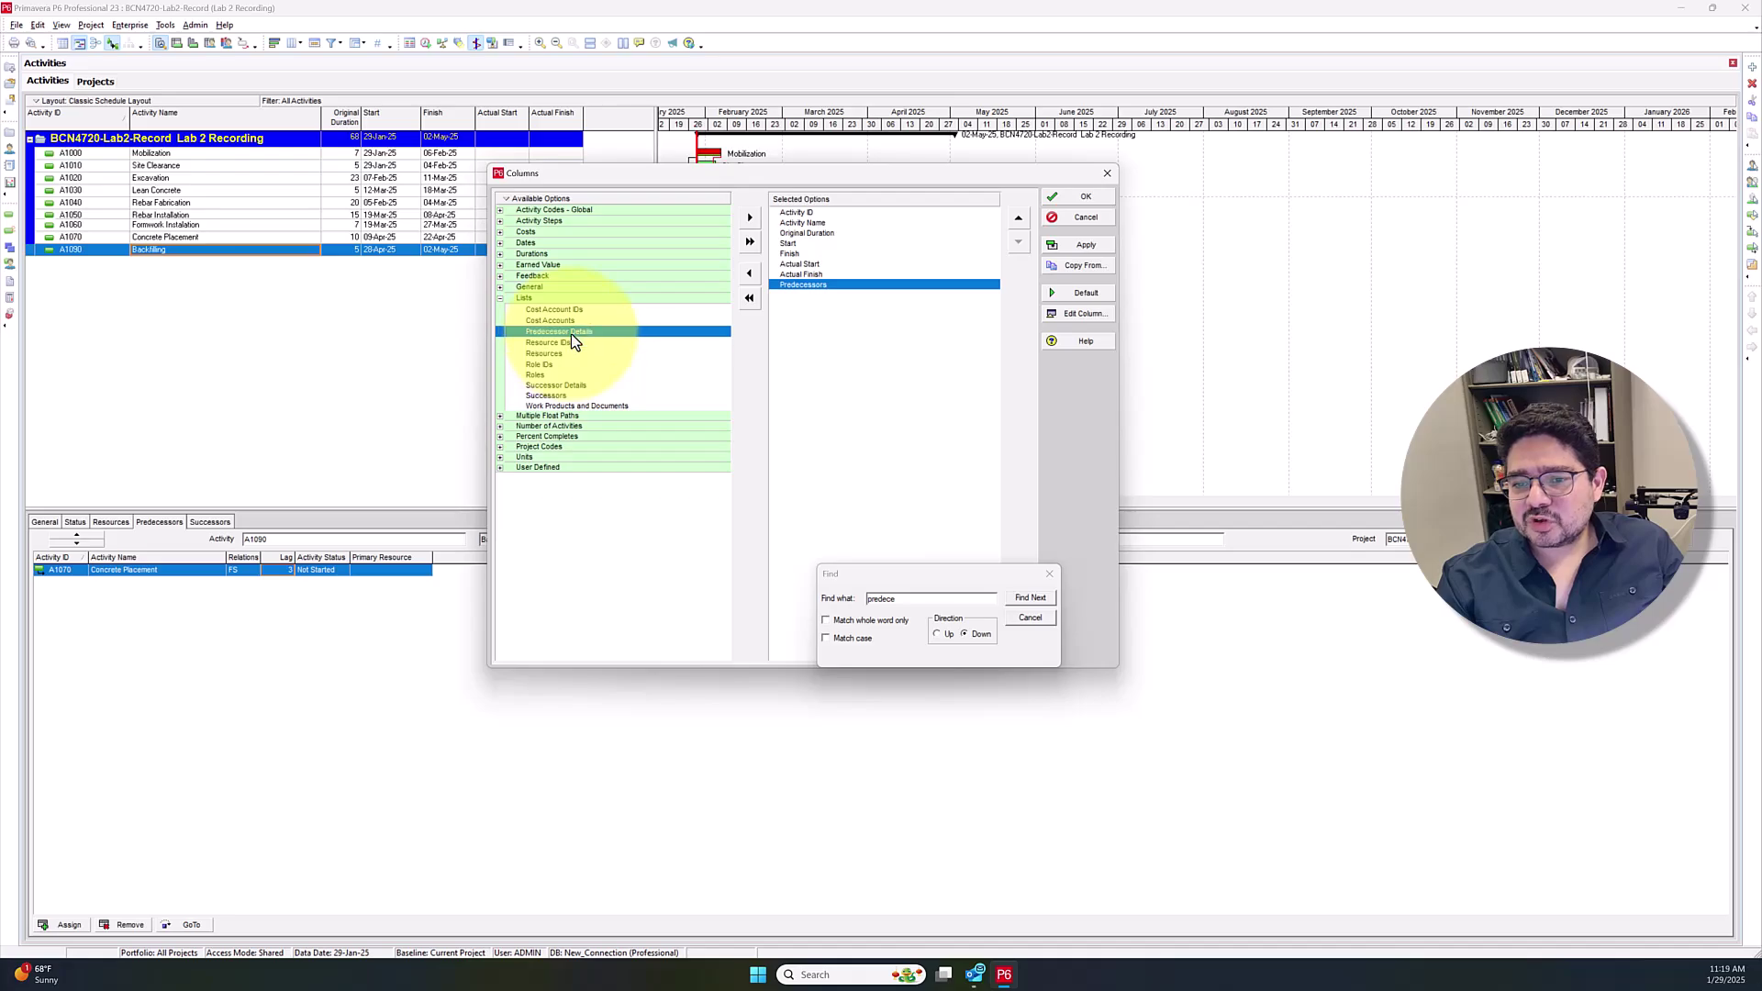
pyautogui.click(749, 218)
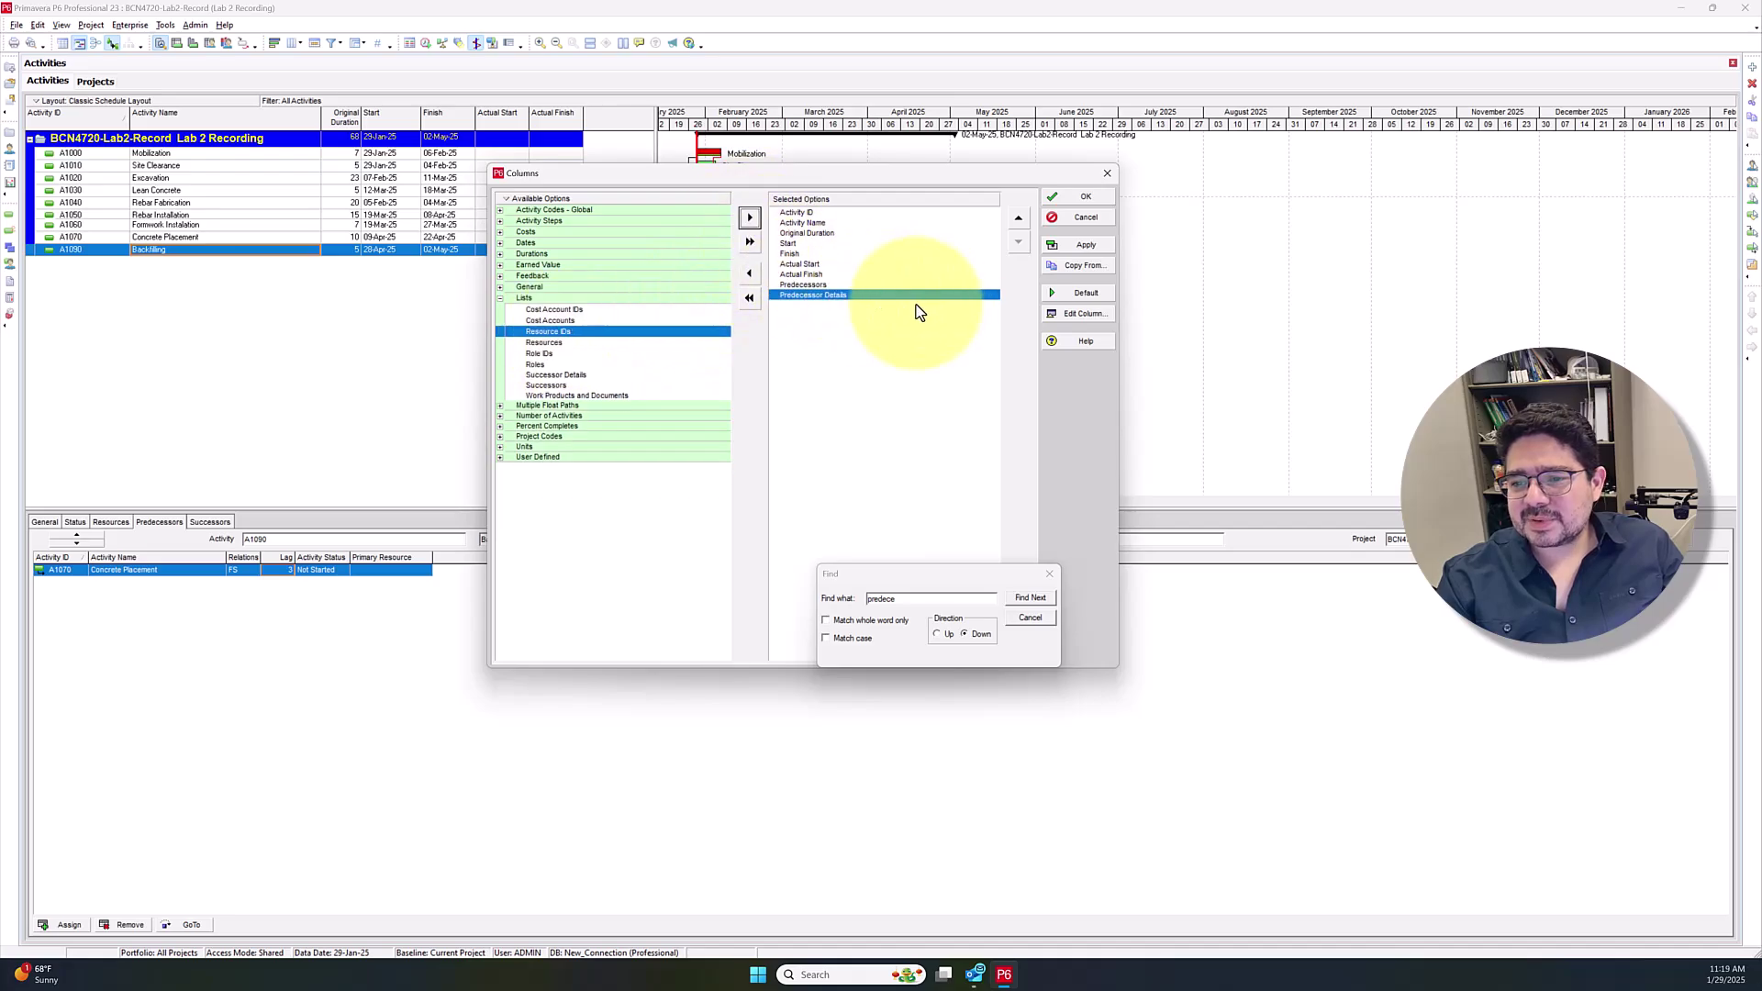
pyautogui.click(1051, 576)
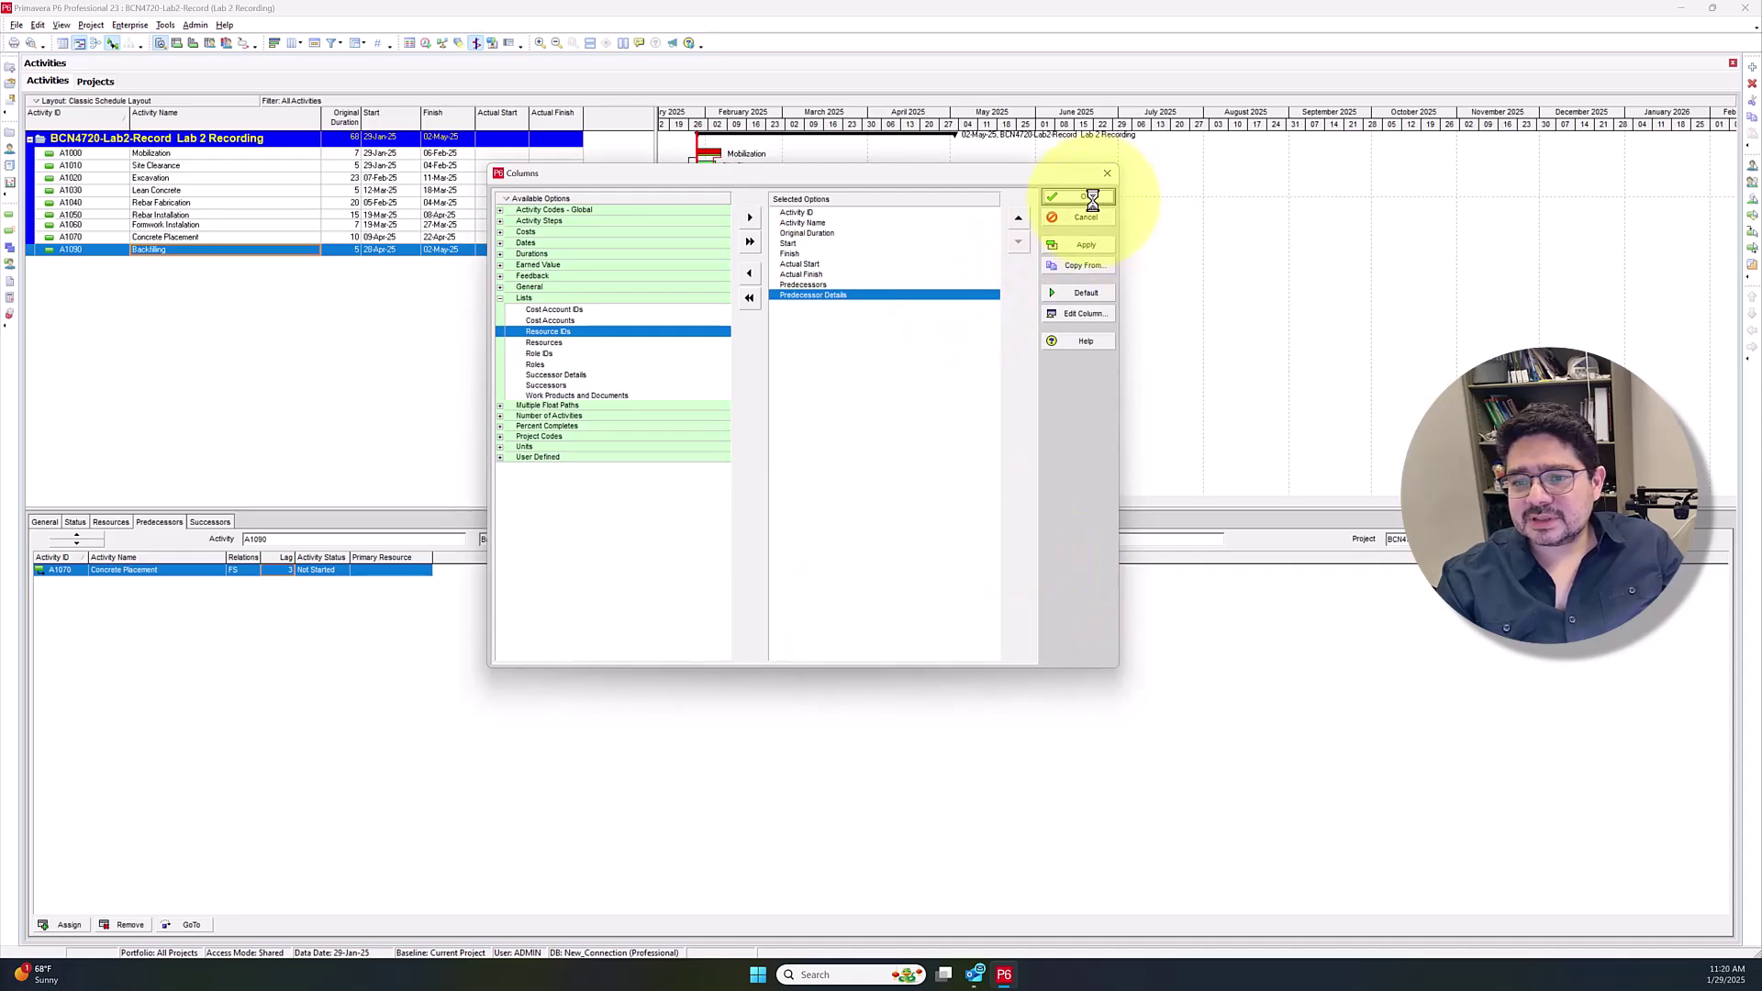
pyautogui.click(1083, 197)
# Widen the table and the Predecessors and Predecessor Details columns so entries like 'A1070: FS 3' read fully
pyautogui.moveTo(657, 358); pyautogui.dragTo(731, 358)
pyautogui.moveTo(624, 116); pyautogui.dragTo(722, 115)
pyautogui.moveTo(730, 275); pyautogui.dragTo(814, 283)
pyautogui.moveTo(722, 114); pyautogui.dragTo(778, 128)
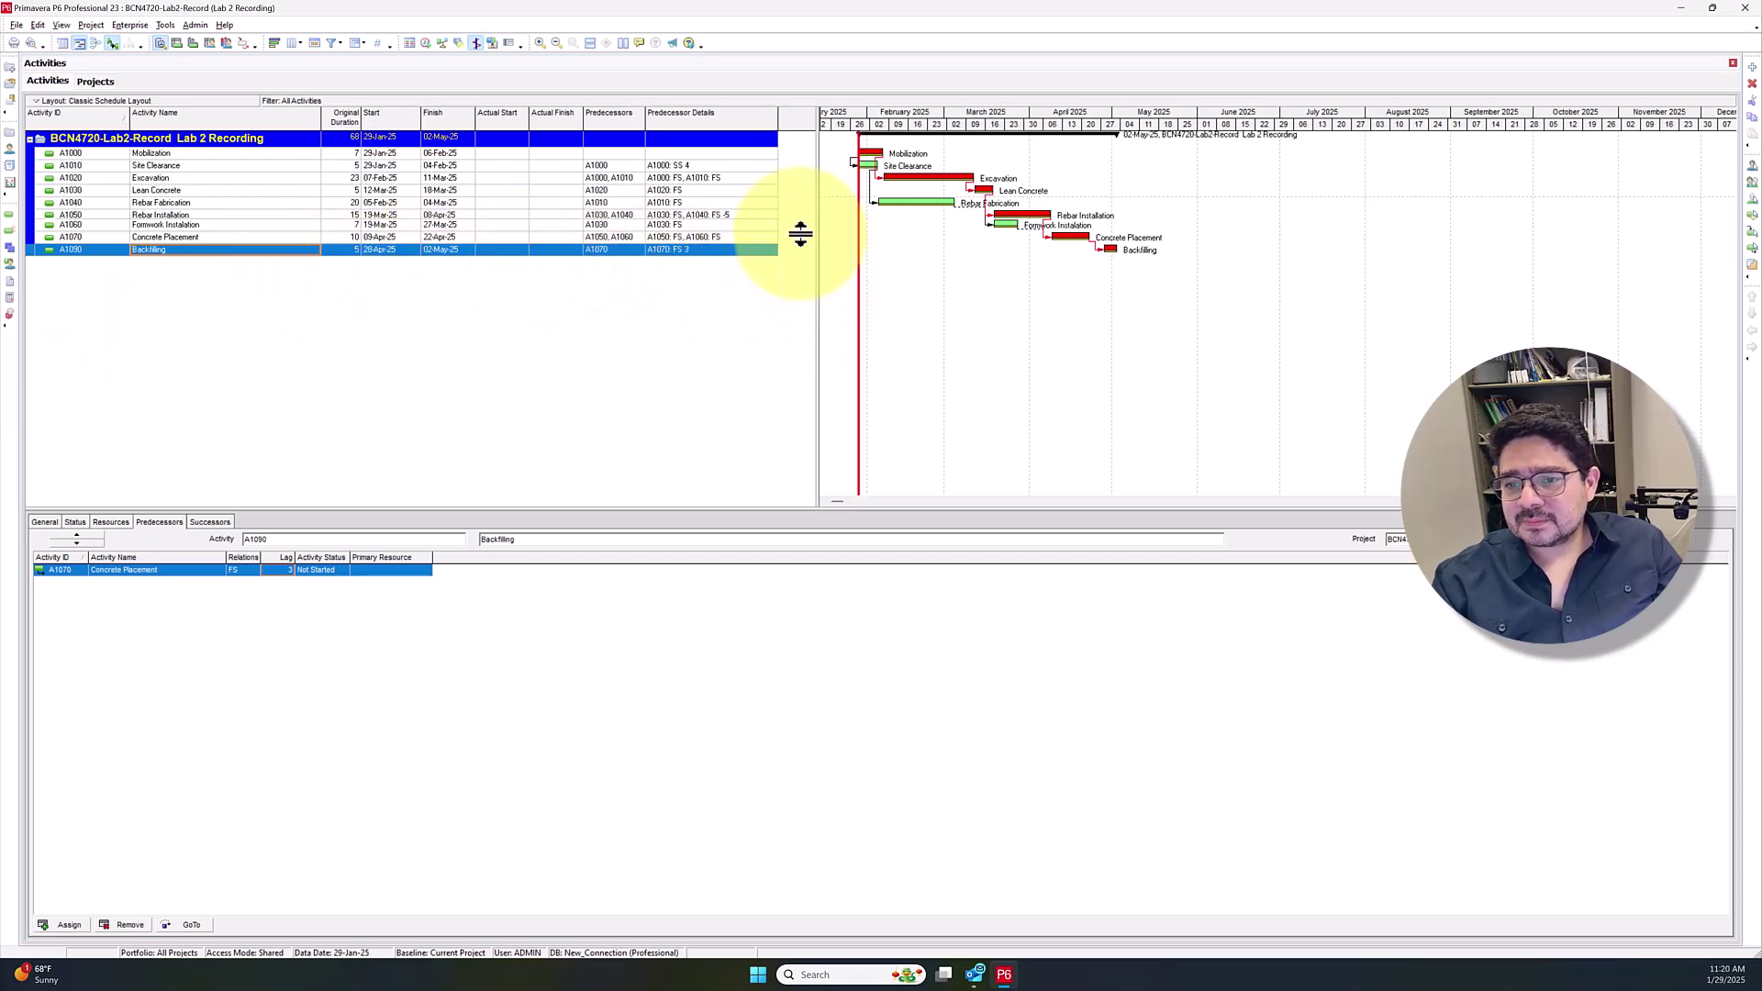
pyautogui.moveTo(814, 216); pyautogui.dragTo(796, 216)
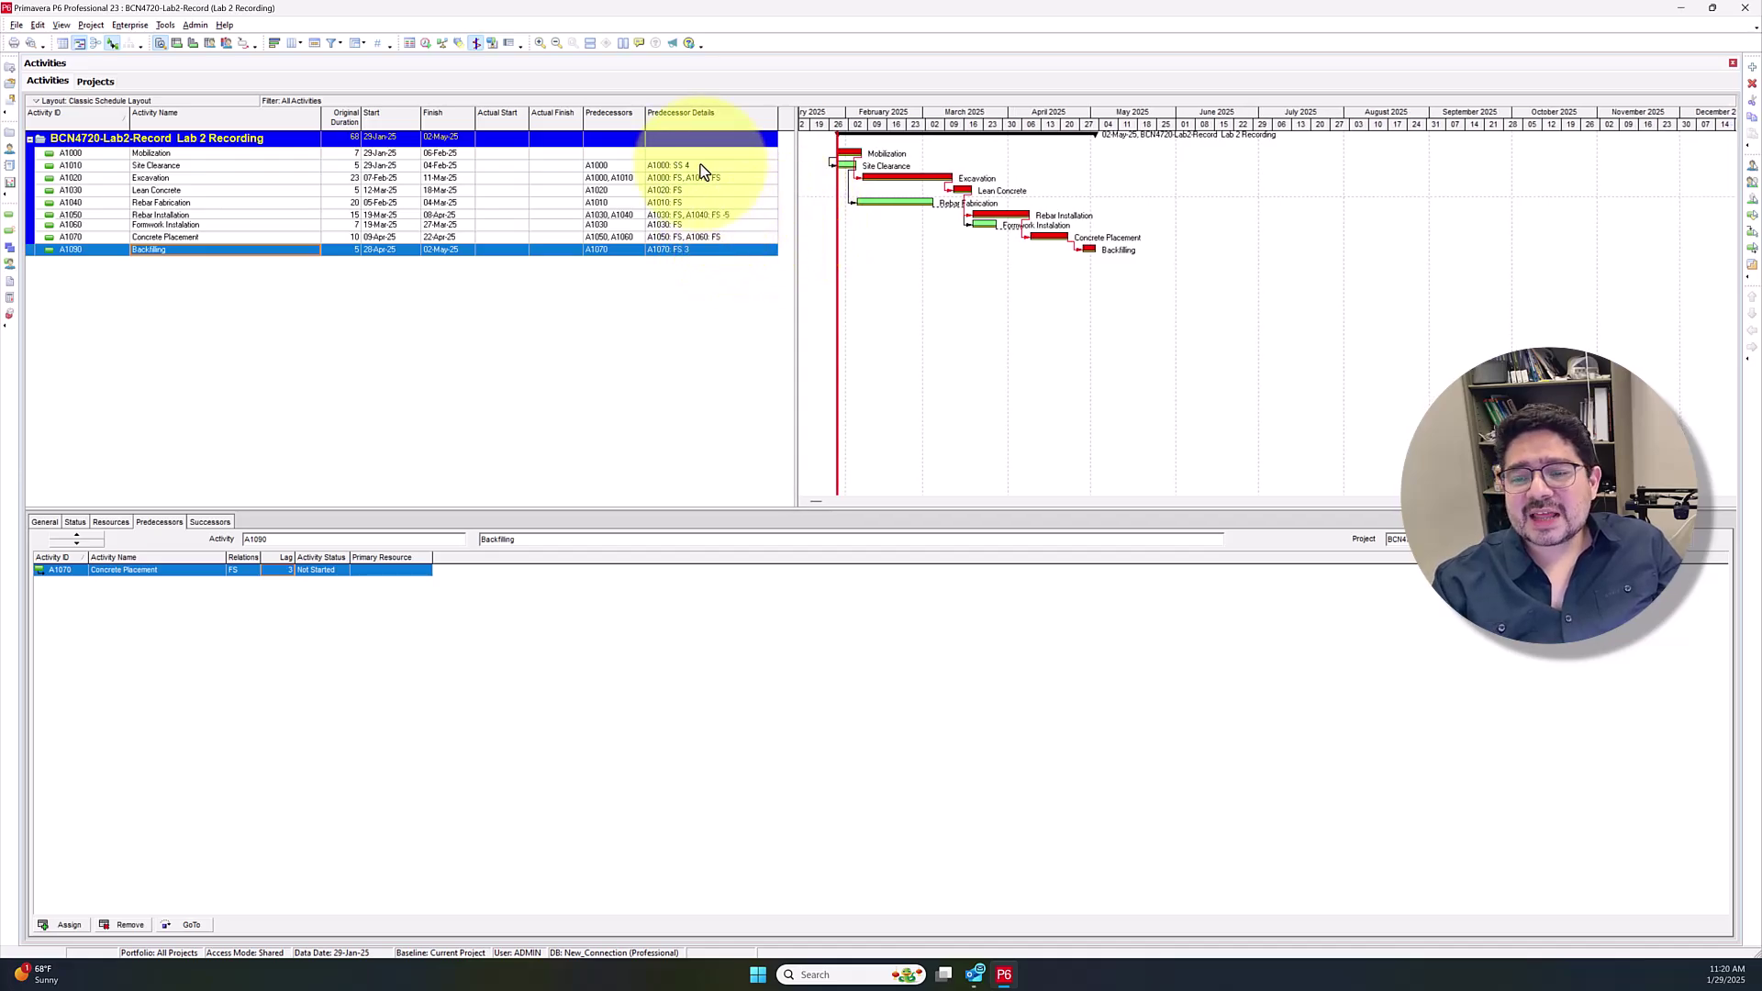
# Remove the Predecessors column from the table, keeping Predecessor Details
pyautogui.rightClick(621, 120)
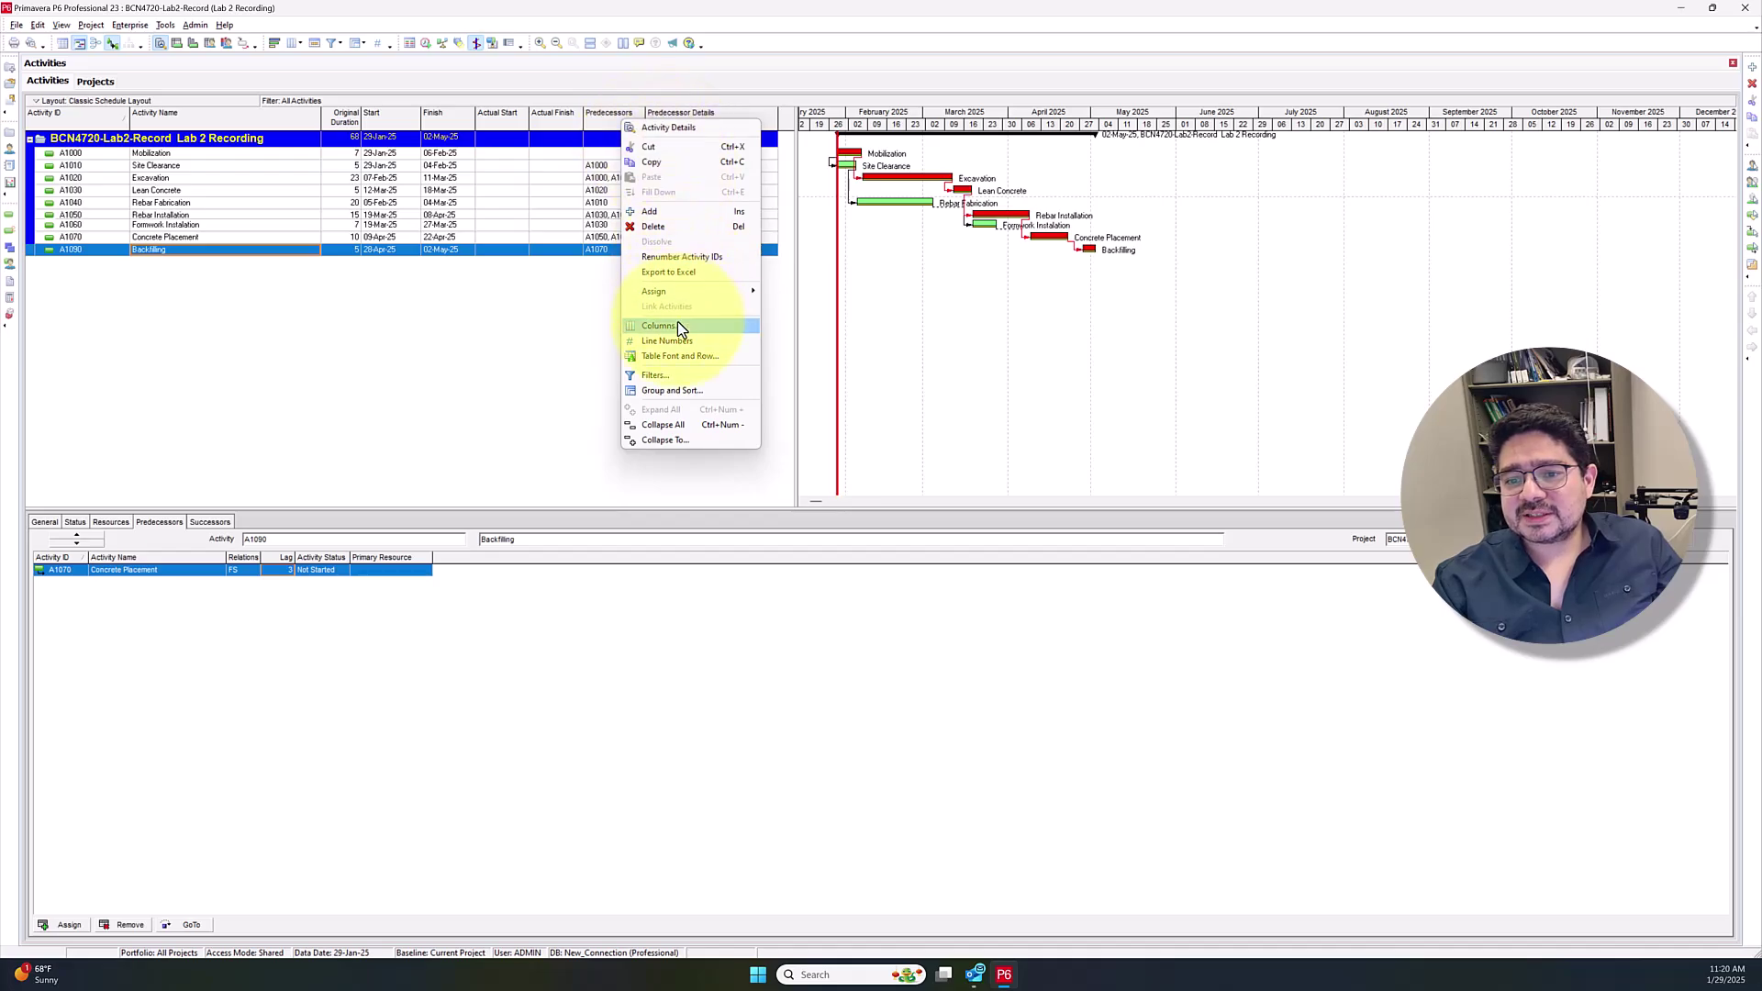
pyautogui.press('Escape')
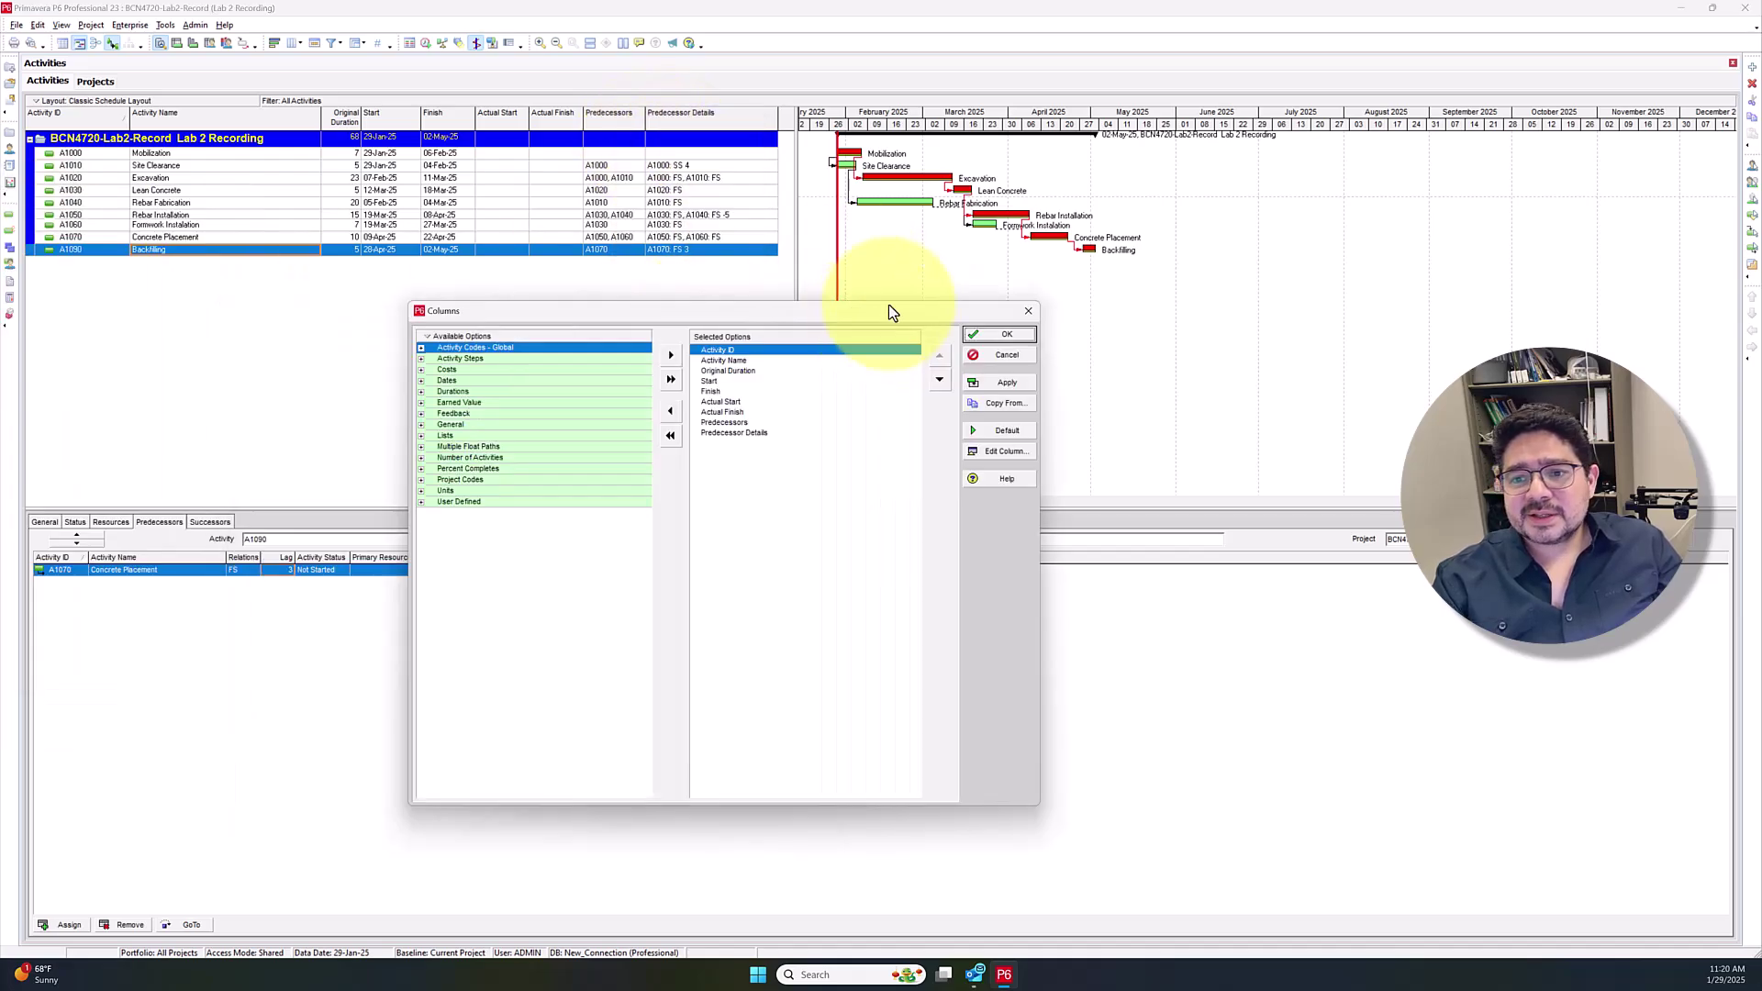
pyautogui.click(749, 280)
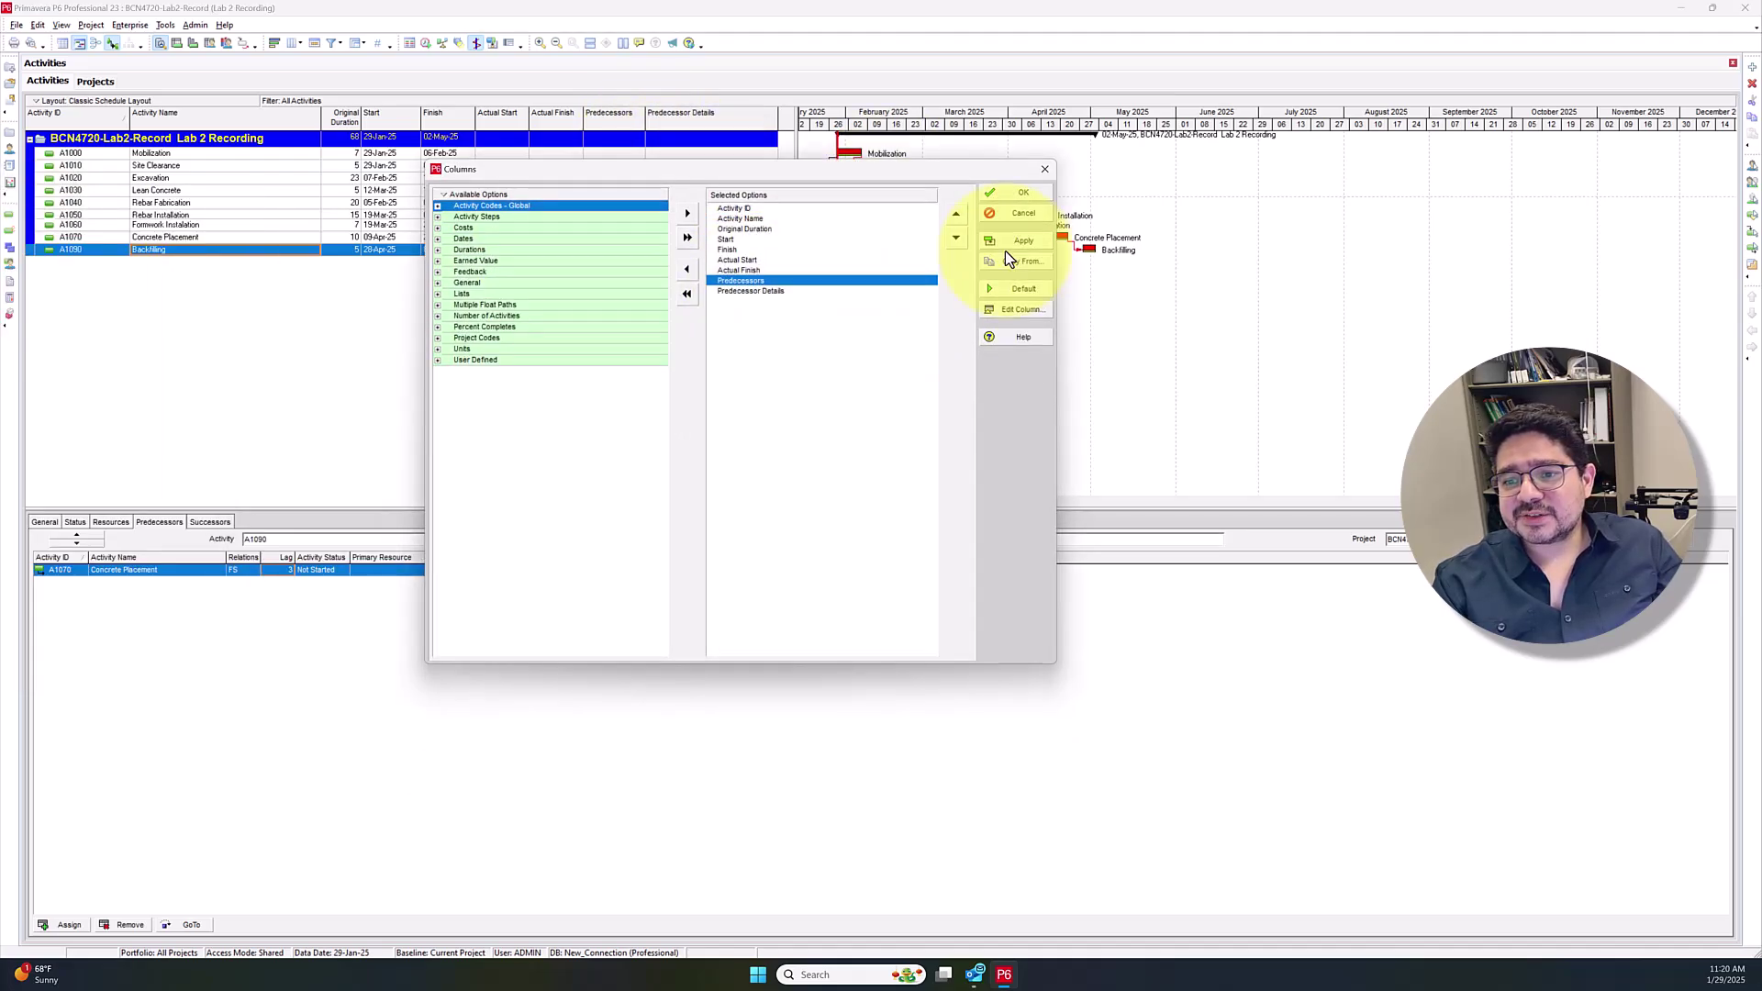
pyautogui.click(686, 269)
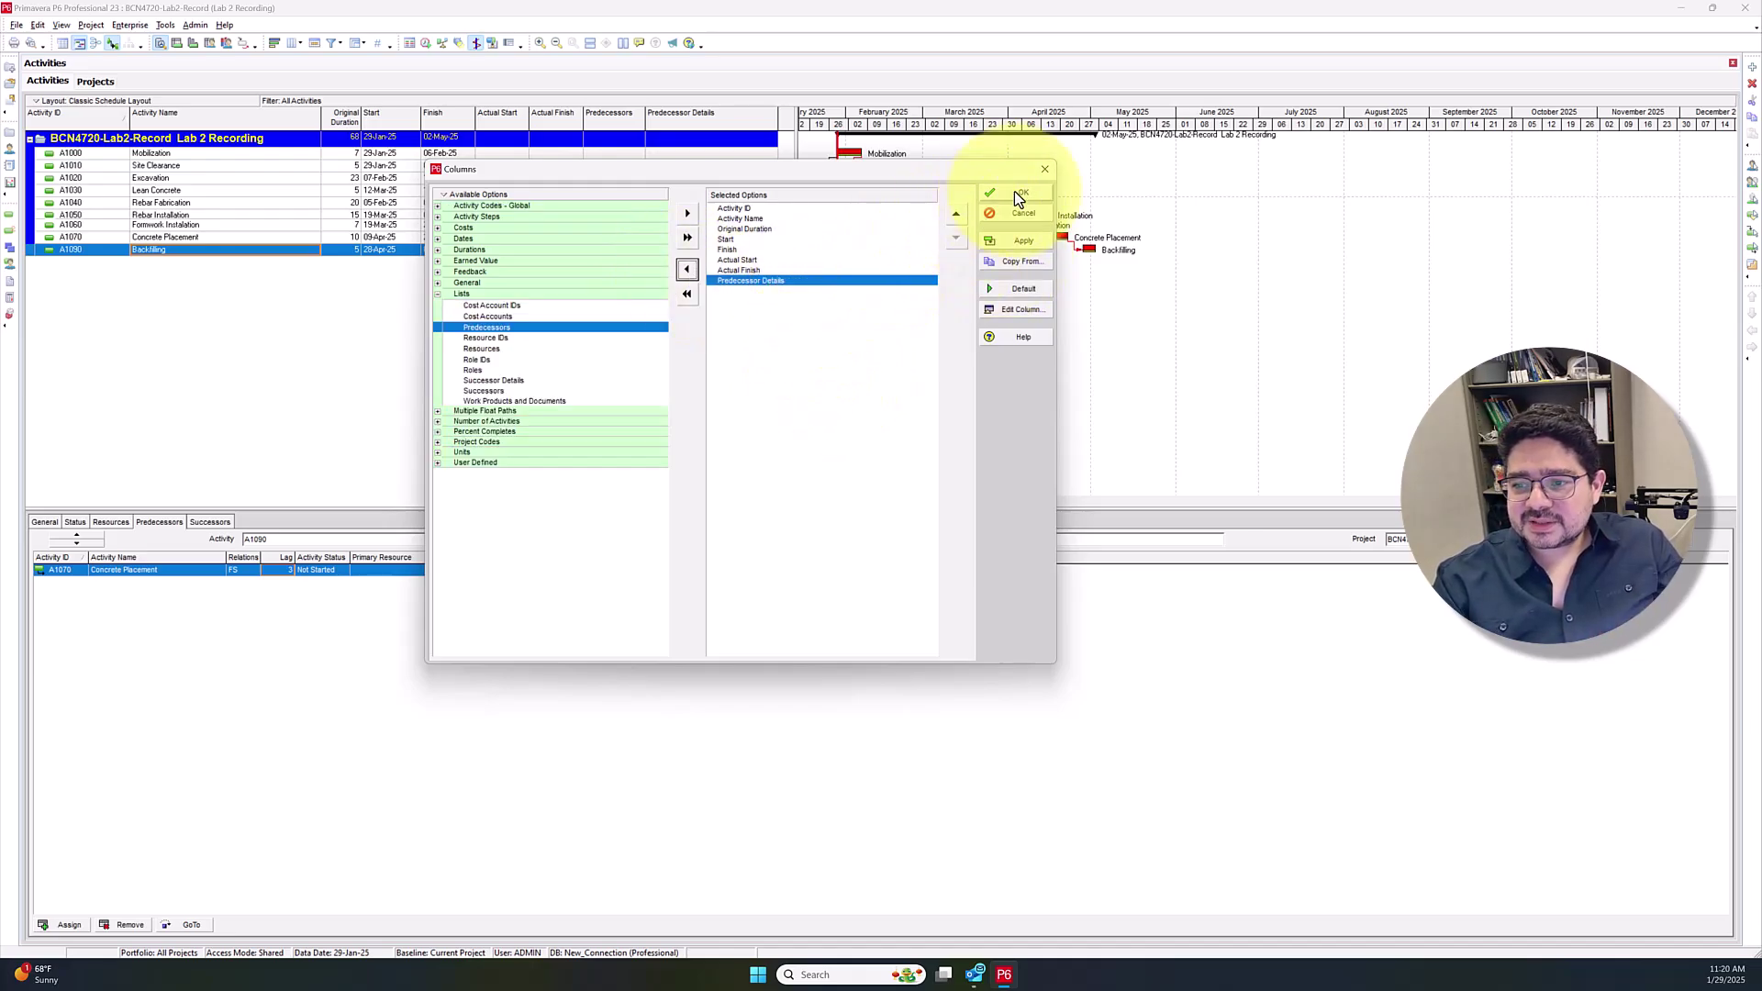
pyautogui.press('Return')
# Narrow the table, Activity Name and Predecessor Details columns to widen the Gantt chart
pyautogui.moveTo(790, 193); pyautogui.dragTo(730, 200)
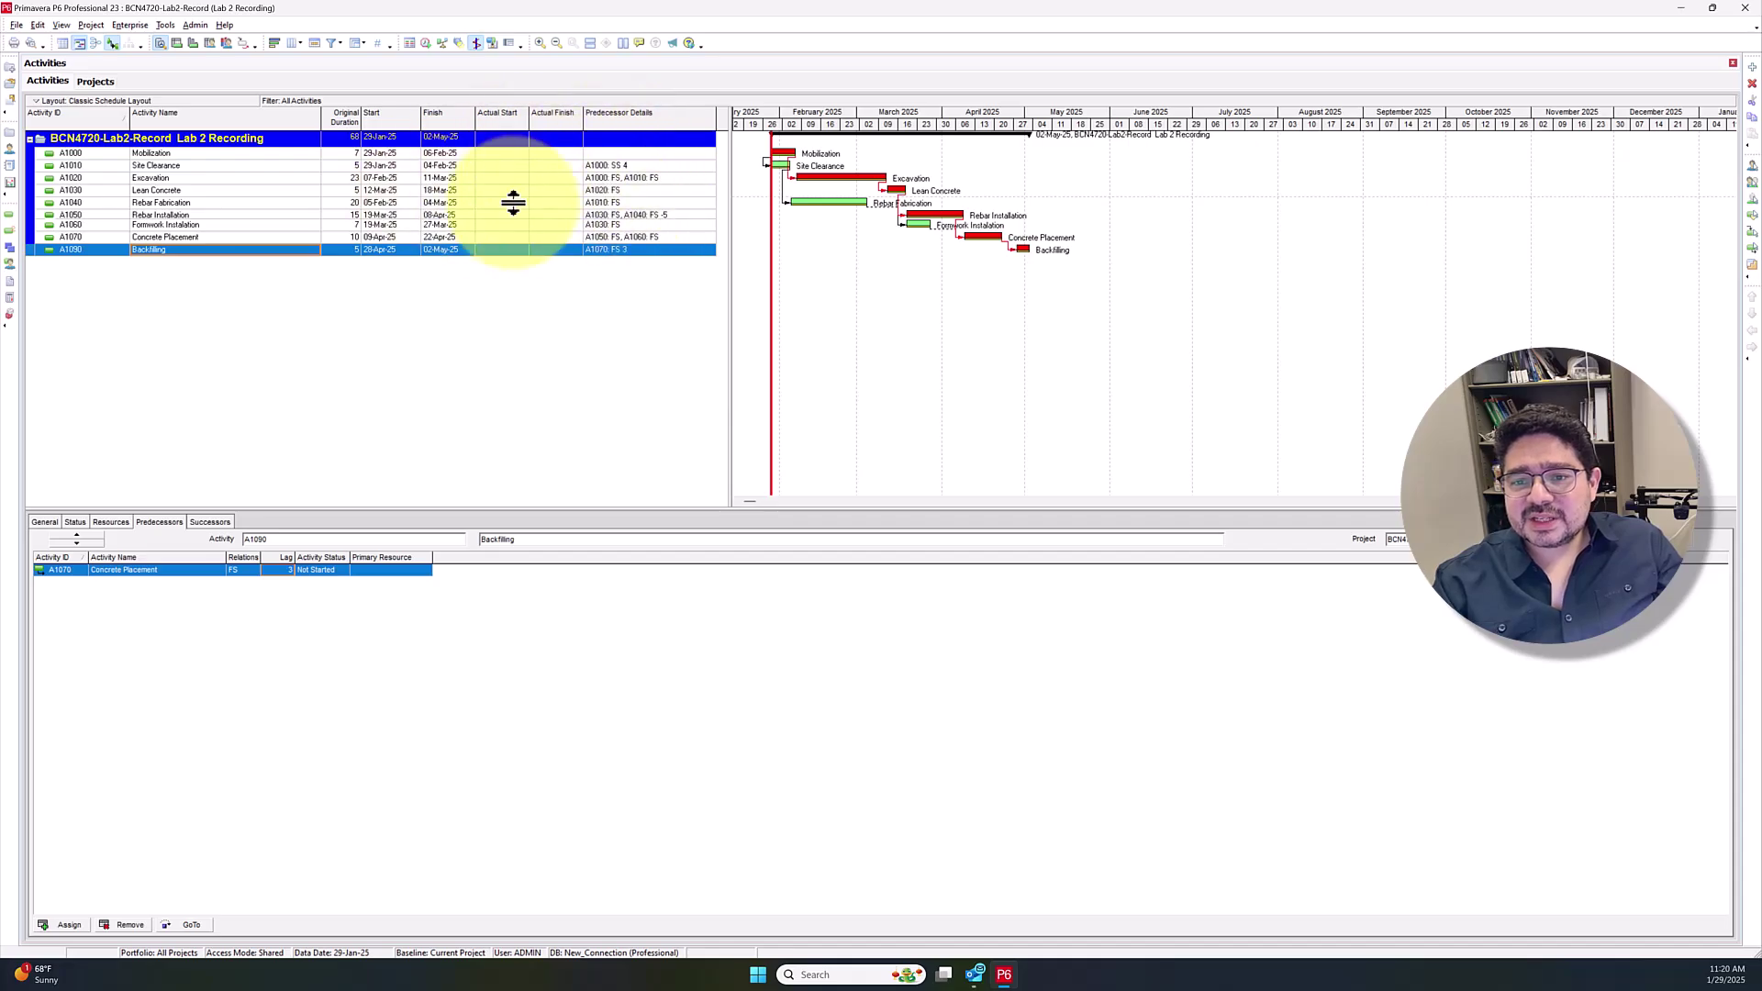
pyautogui.moveTo(322, 118); pyautogui.dragTo(292, 117)
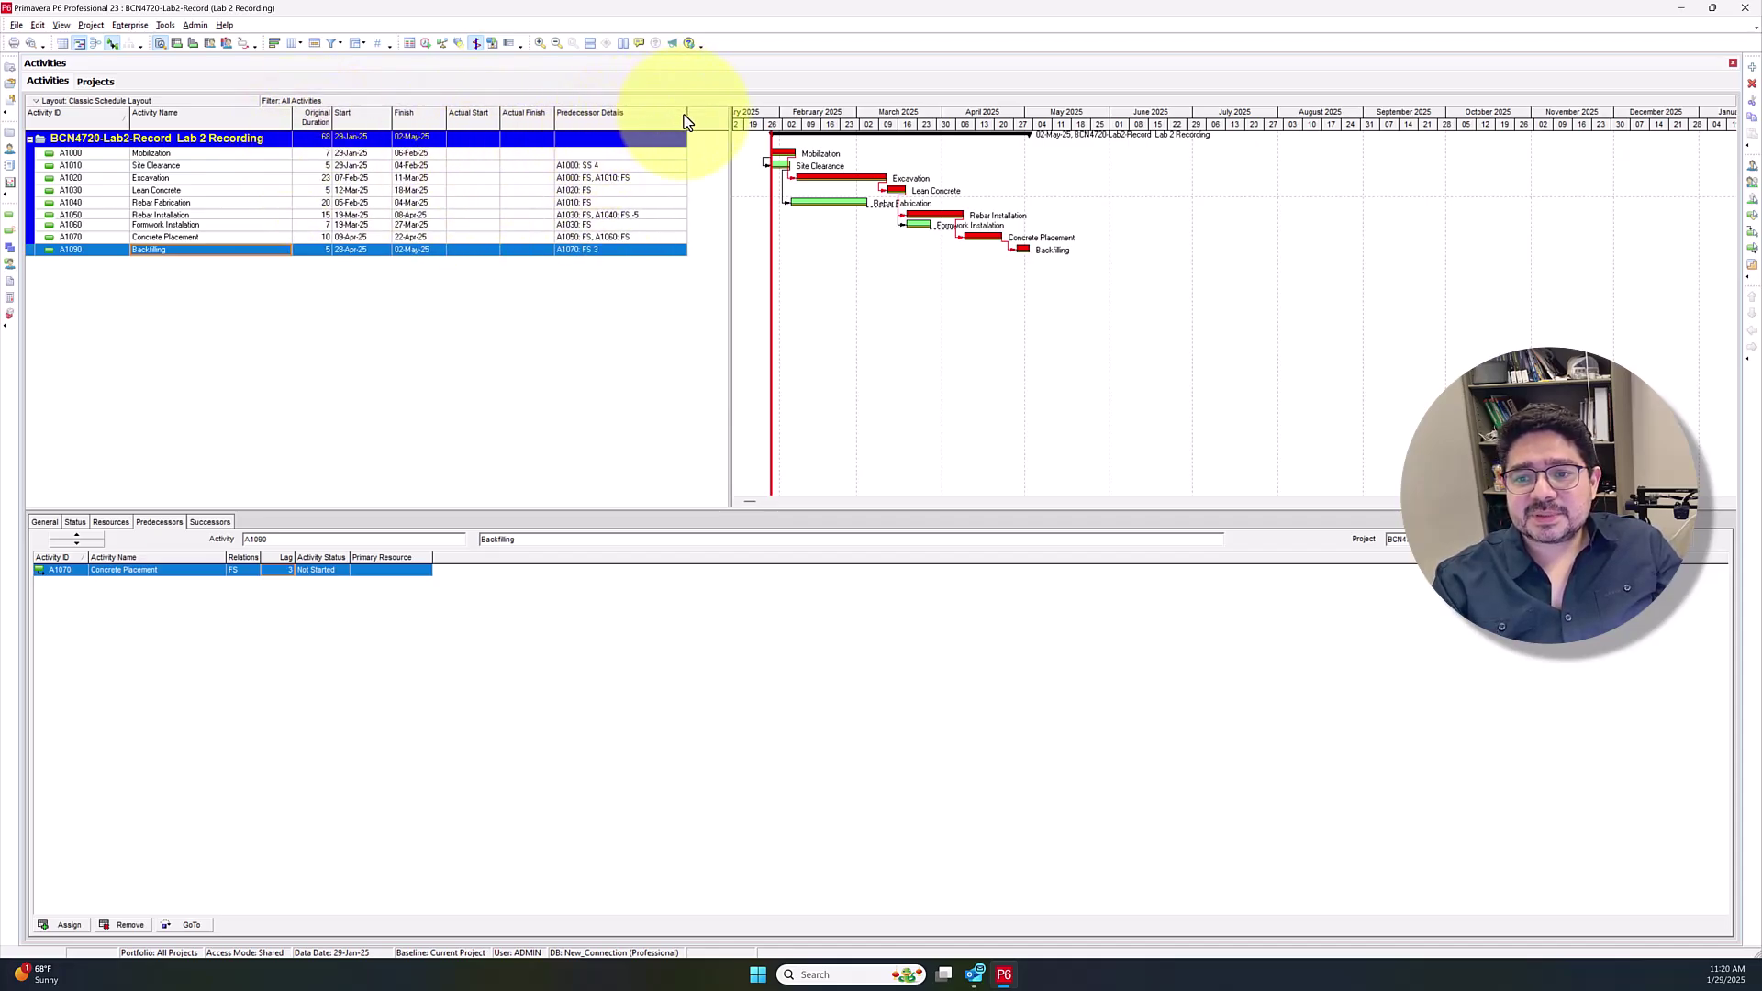
pyautogui.moveTo(687, 114)
pyautogui.mouseDown()
pyautogui.moveTo(649, 115)
pyautogui.moveTo(728, 115)
pyautogui.moveTo(657, 121)
pyautogui.mouseUp()
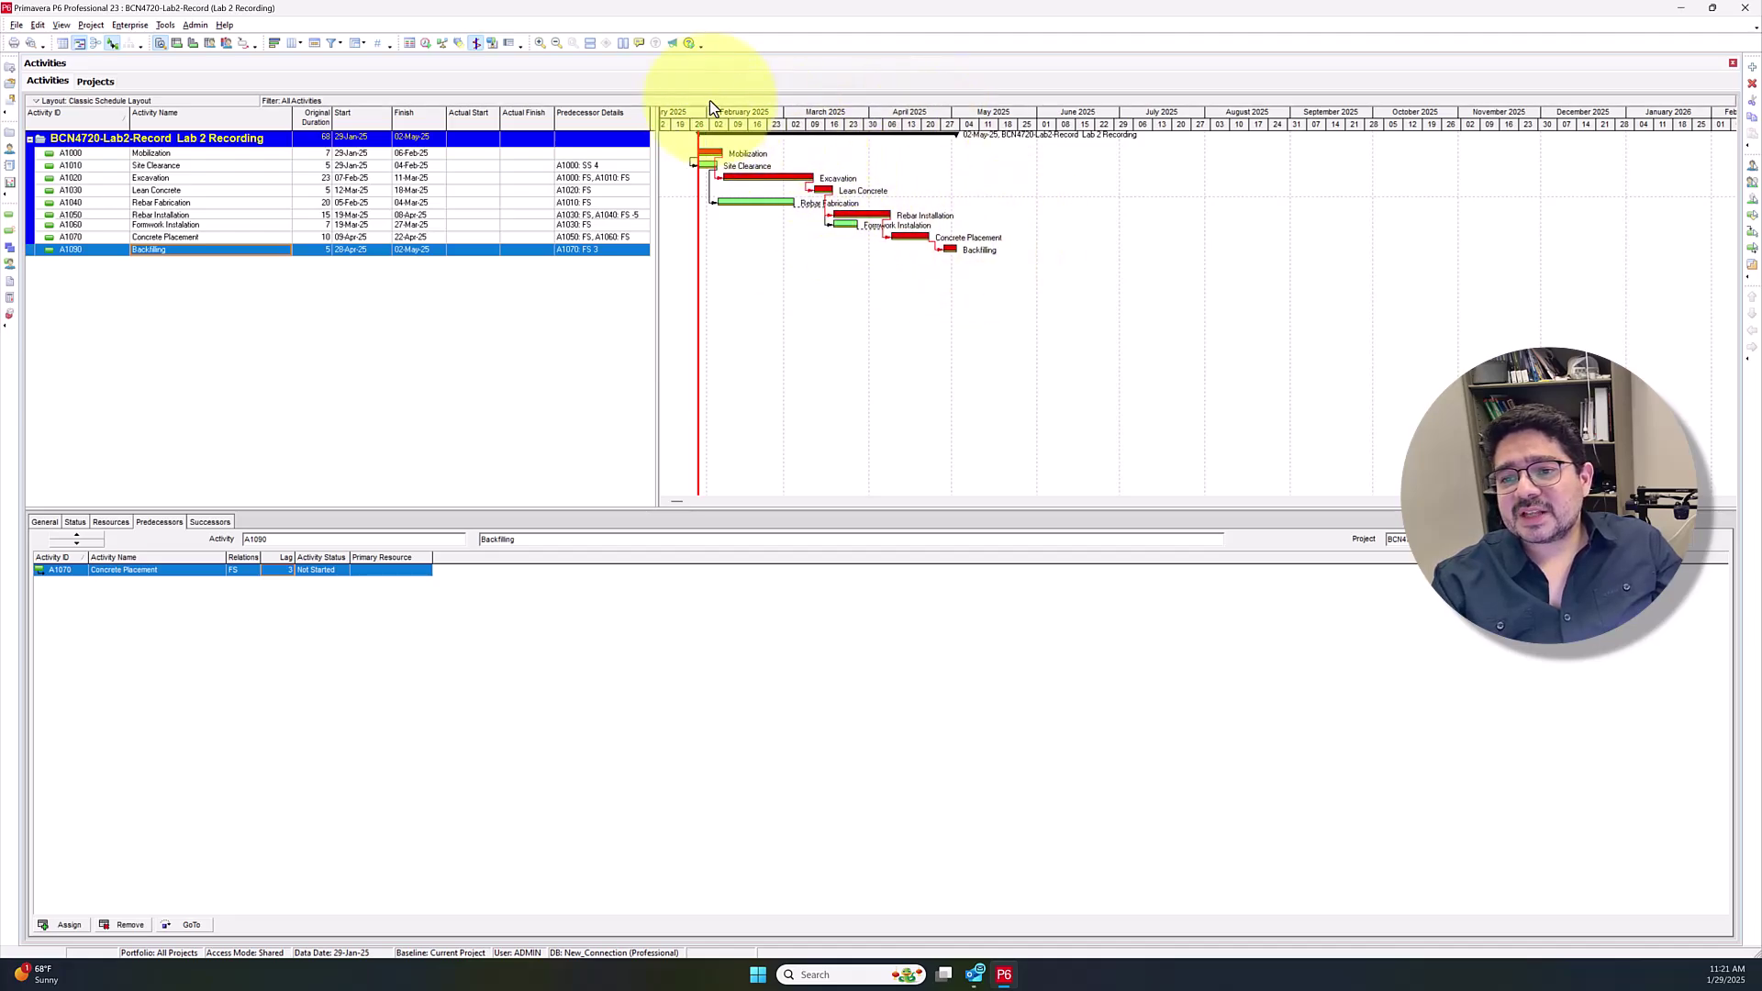
# Reschedule the project to 78 days, 29-Jan-25 to 06-May-25, then select the Site Clearance bar
pyautogui.click(426, 44)
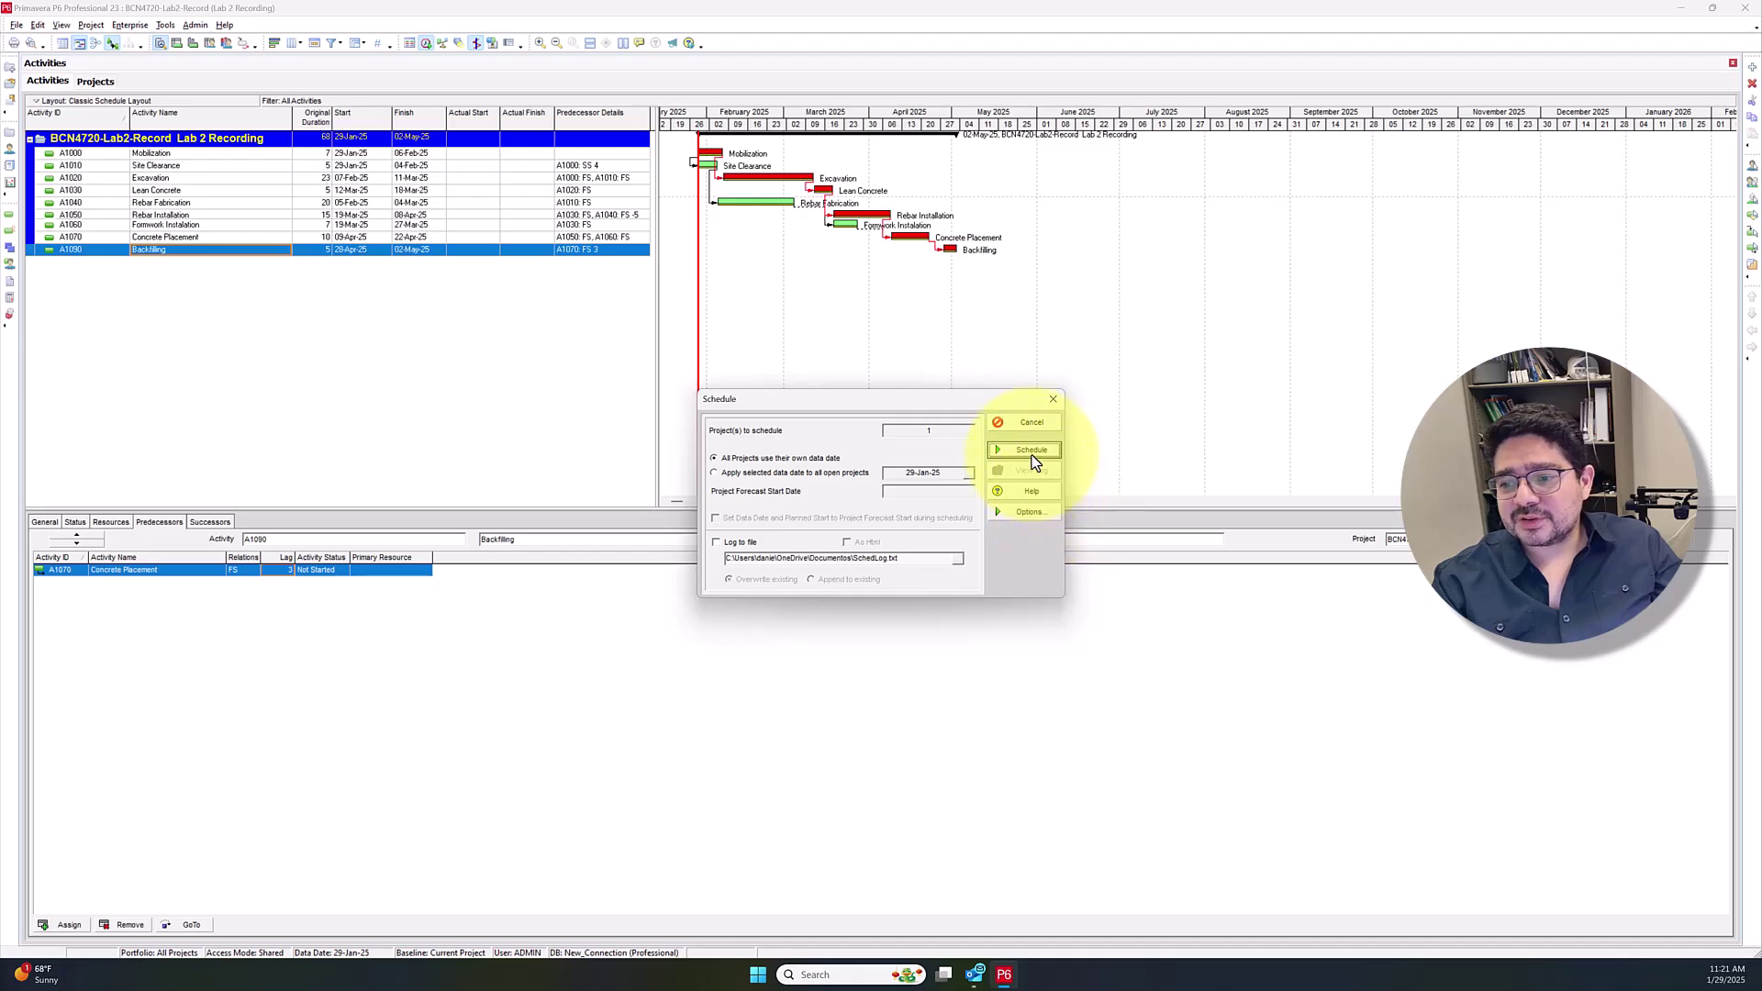
pyautogui.click(1031, 450)
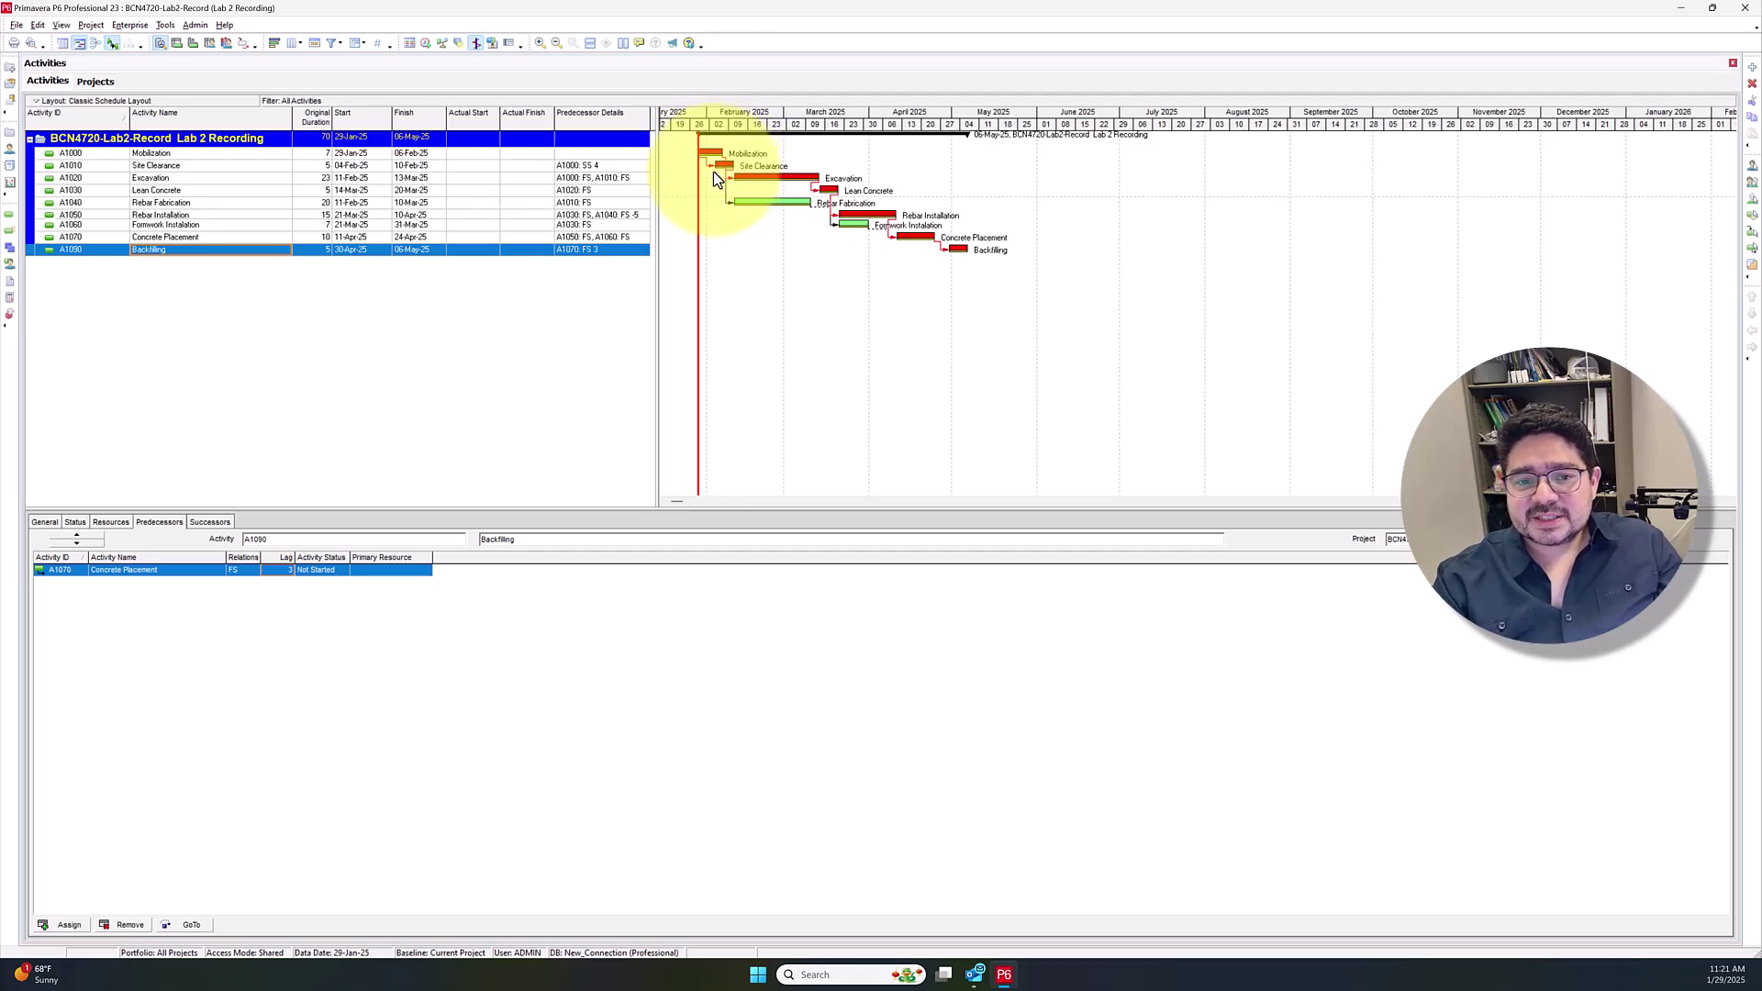
pyautogui.click(762, 169)
pyautogui.moveTo(762, 169); pyautogui.dragTo(751, 196)
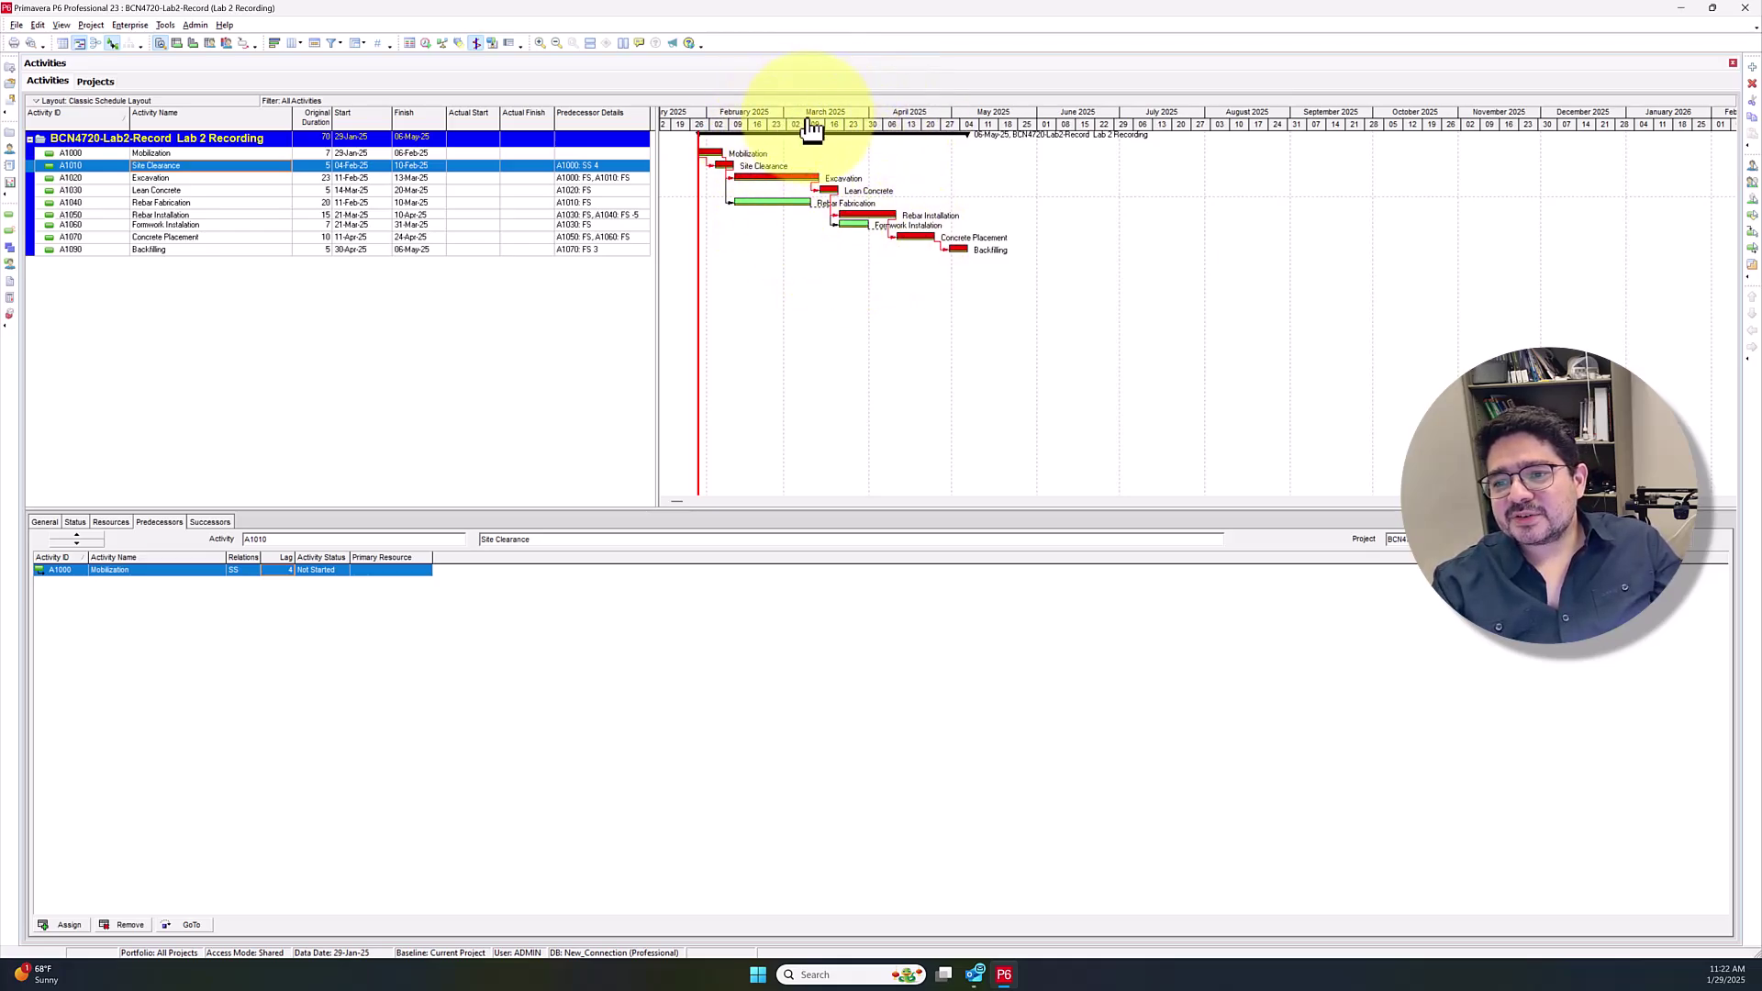
# Set the Gantt timescale date interval to Week/Day 1 and scroll the chart to the project start
pyautogui.rightClick(826, 119)
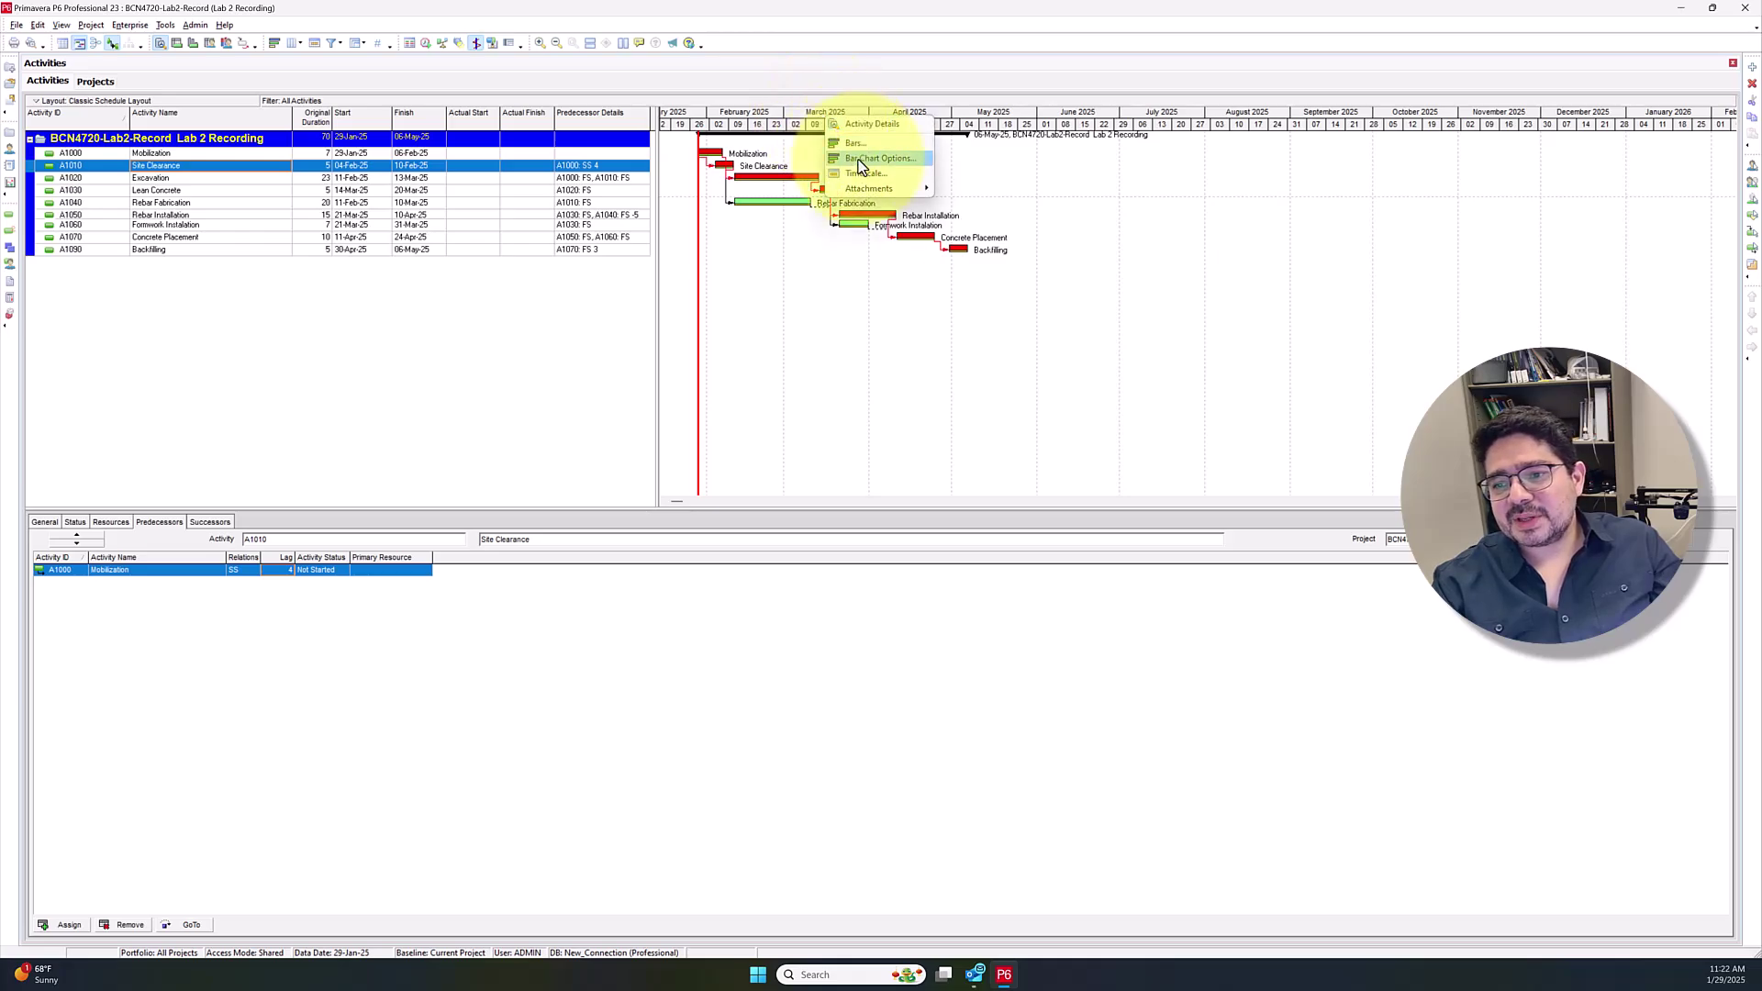
pyautogui.click(866, 173)
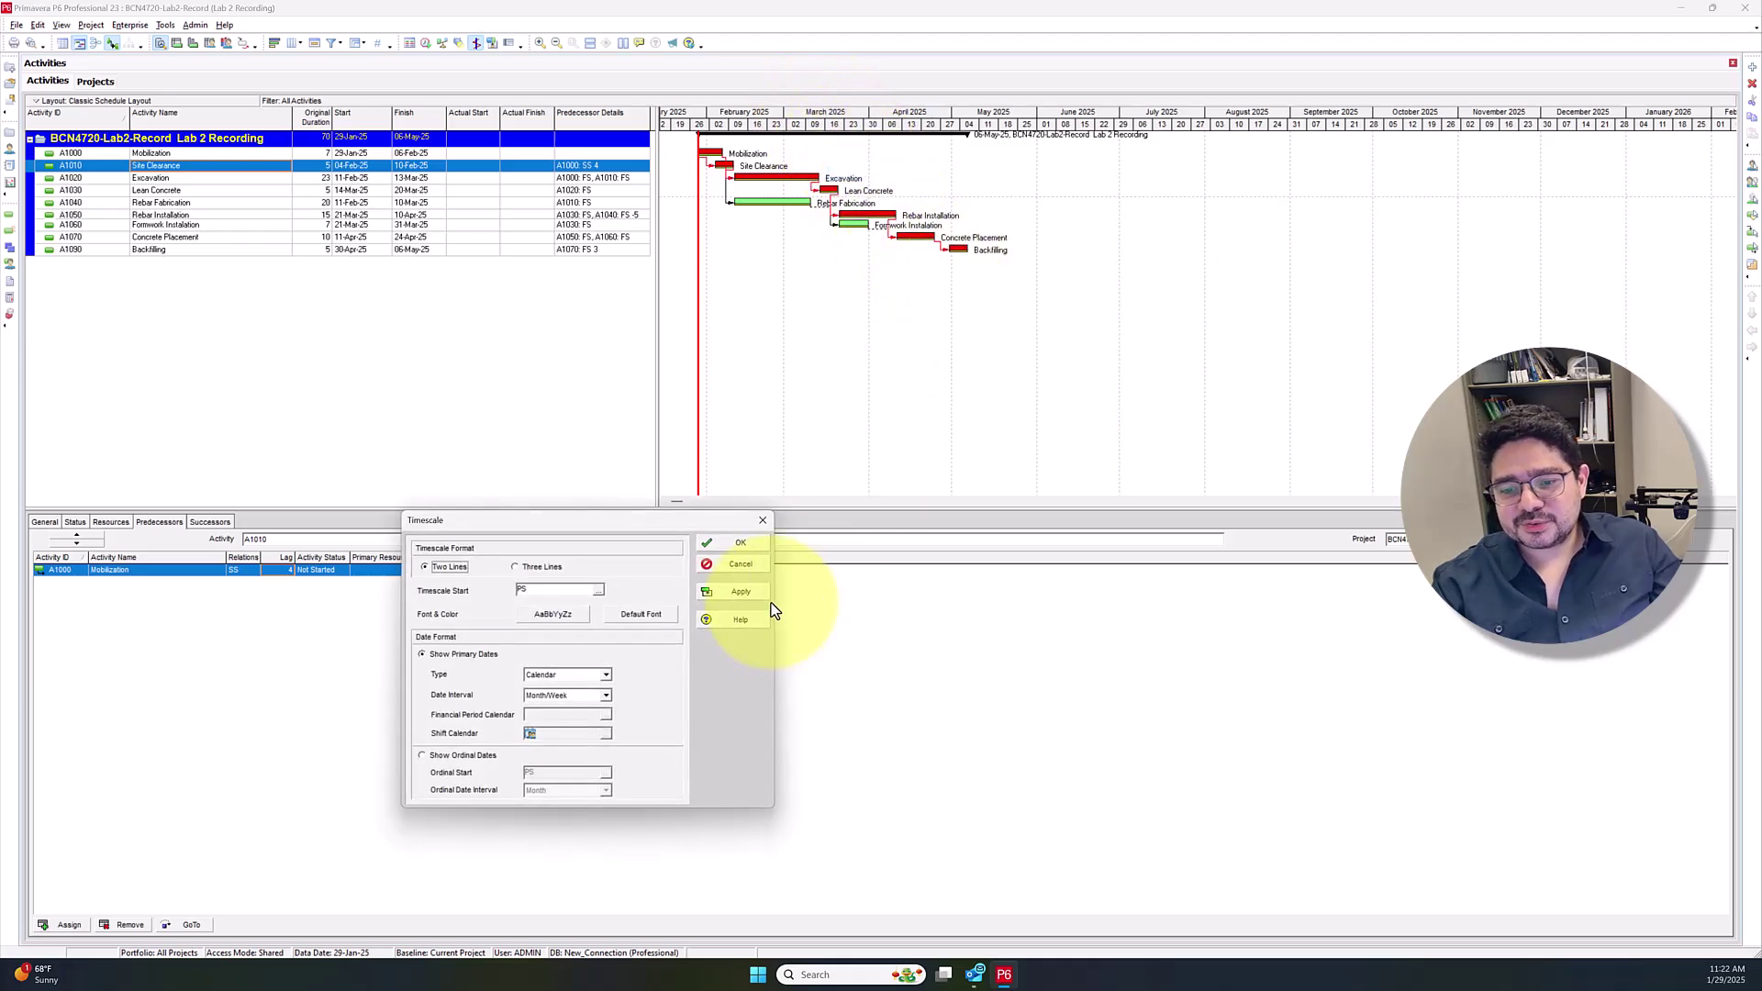
pyautogui.click(602, 697)
pyautogui.scroll(1, 606, 738)
pyautogui.click(564, 729)
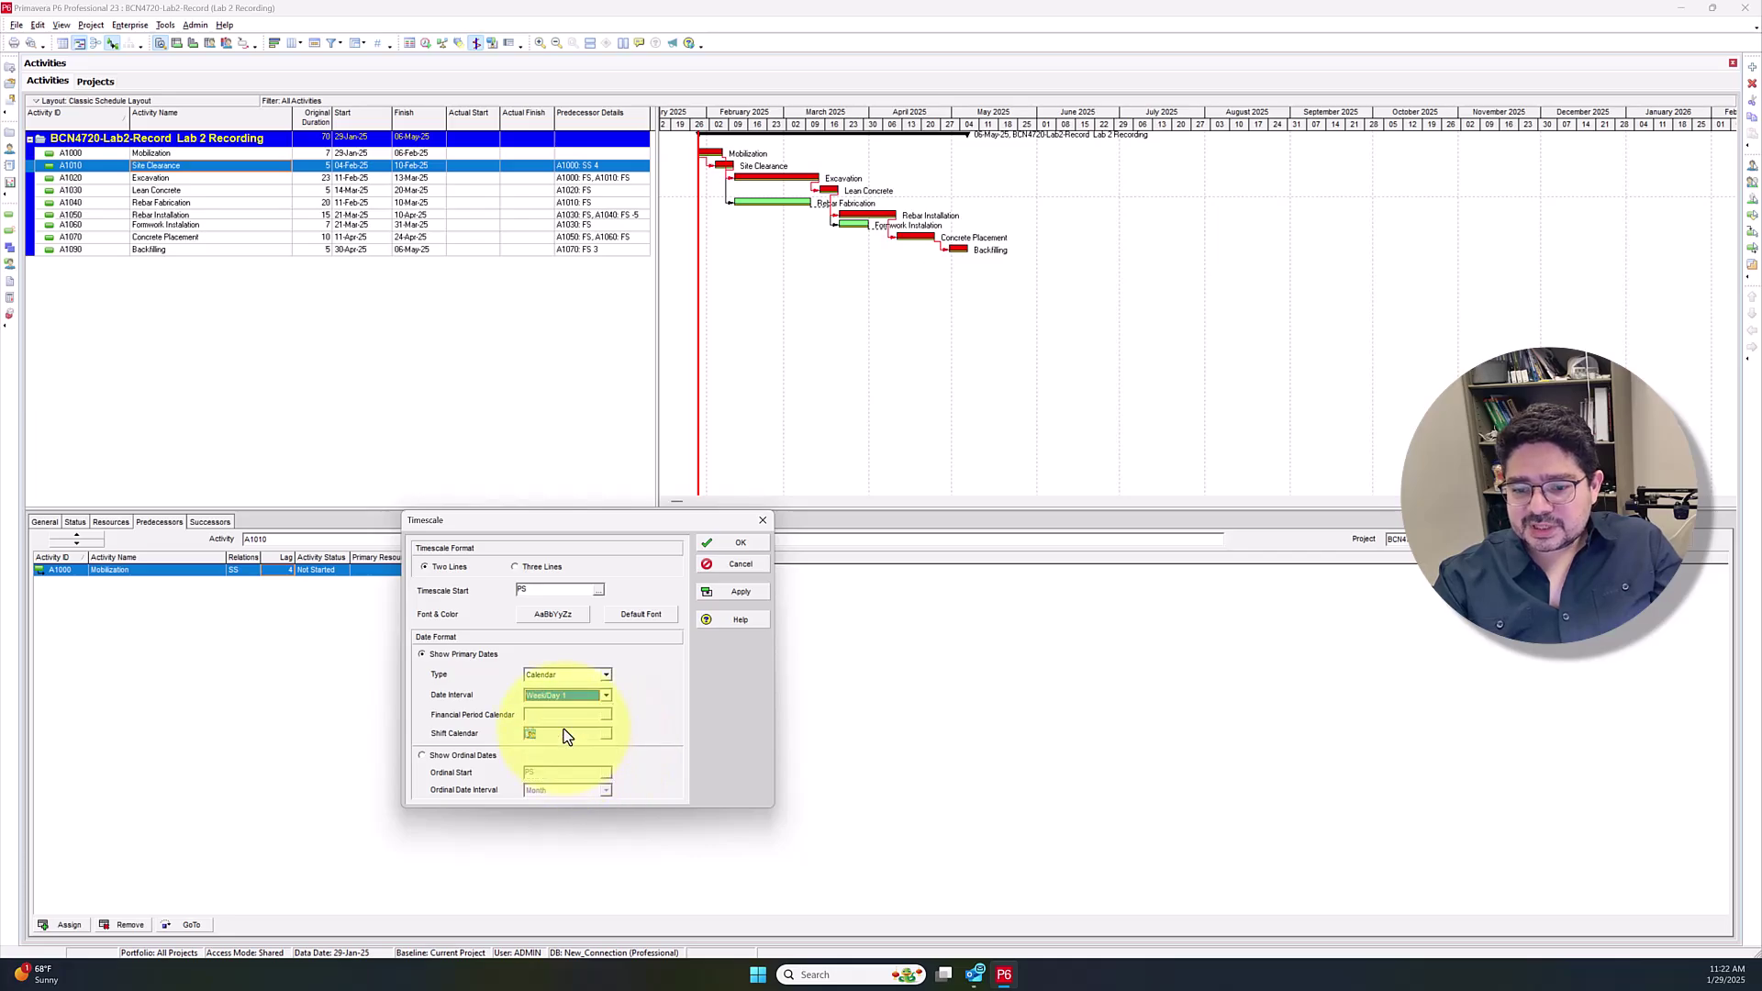
pyautogui.click(735, 593)
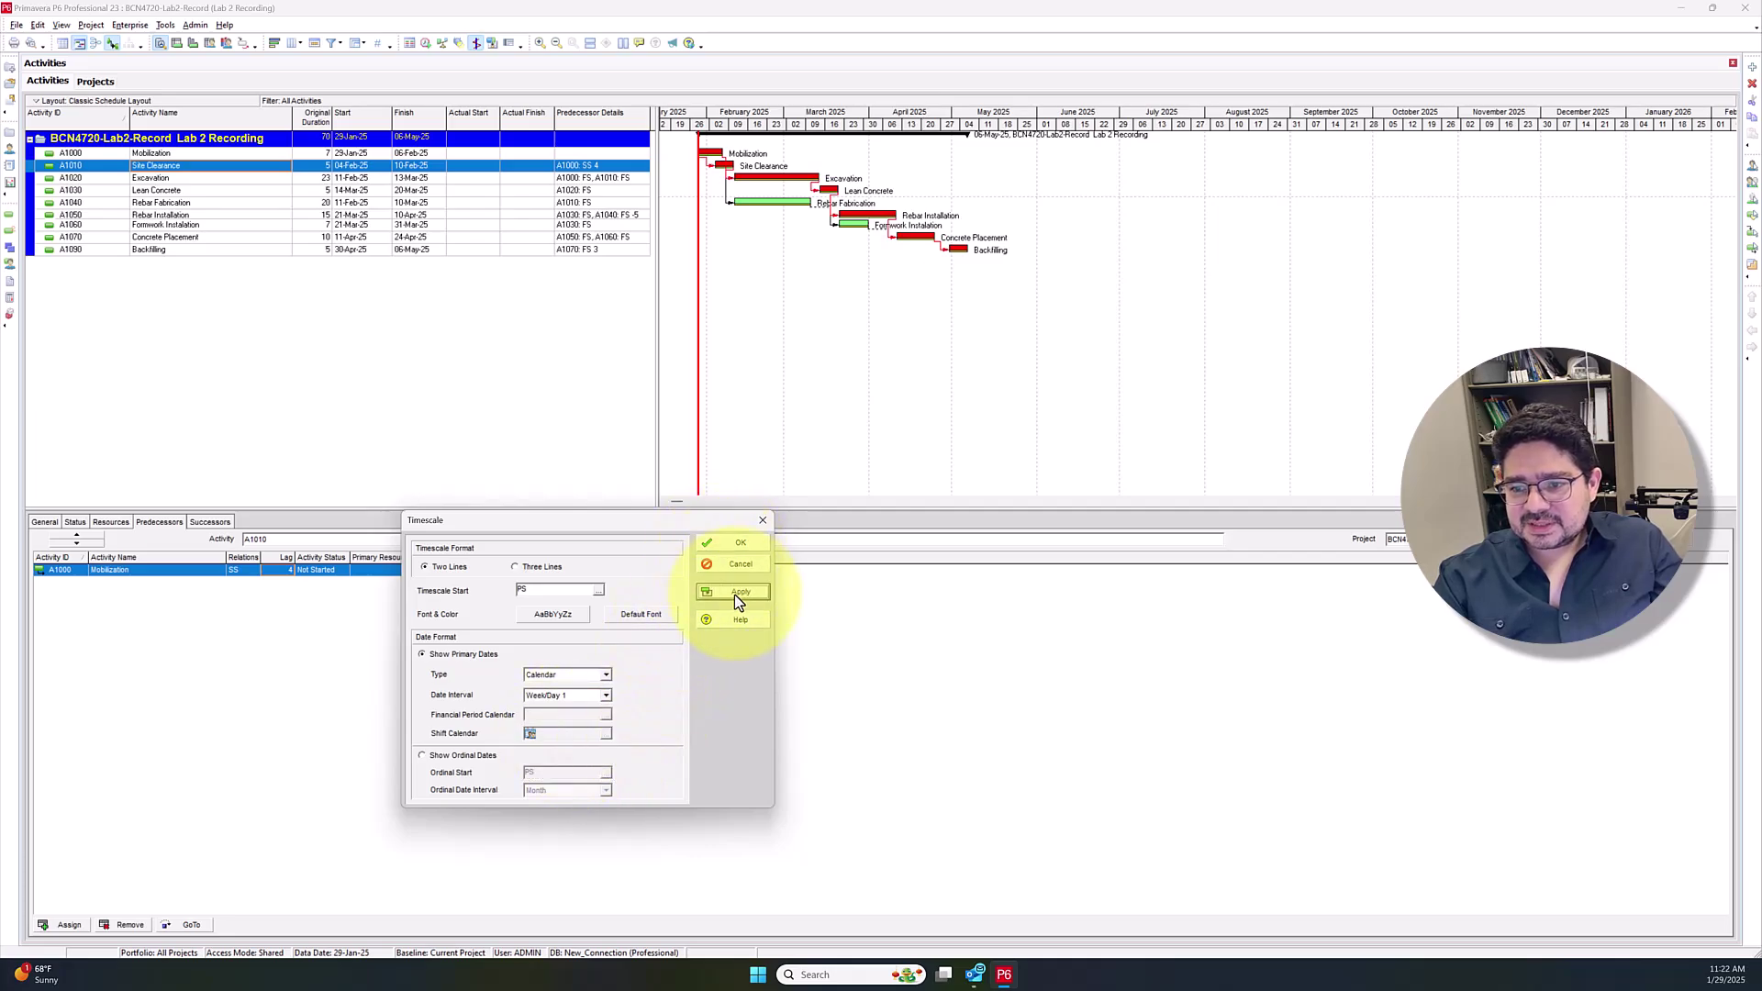
pyautogui.click(734, 544)
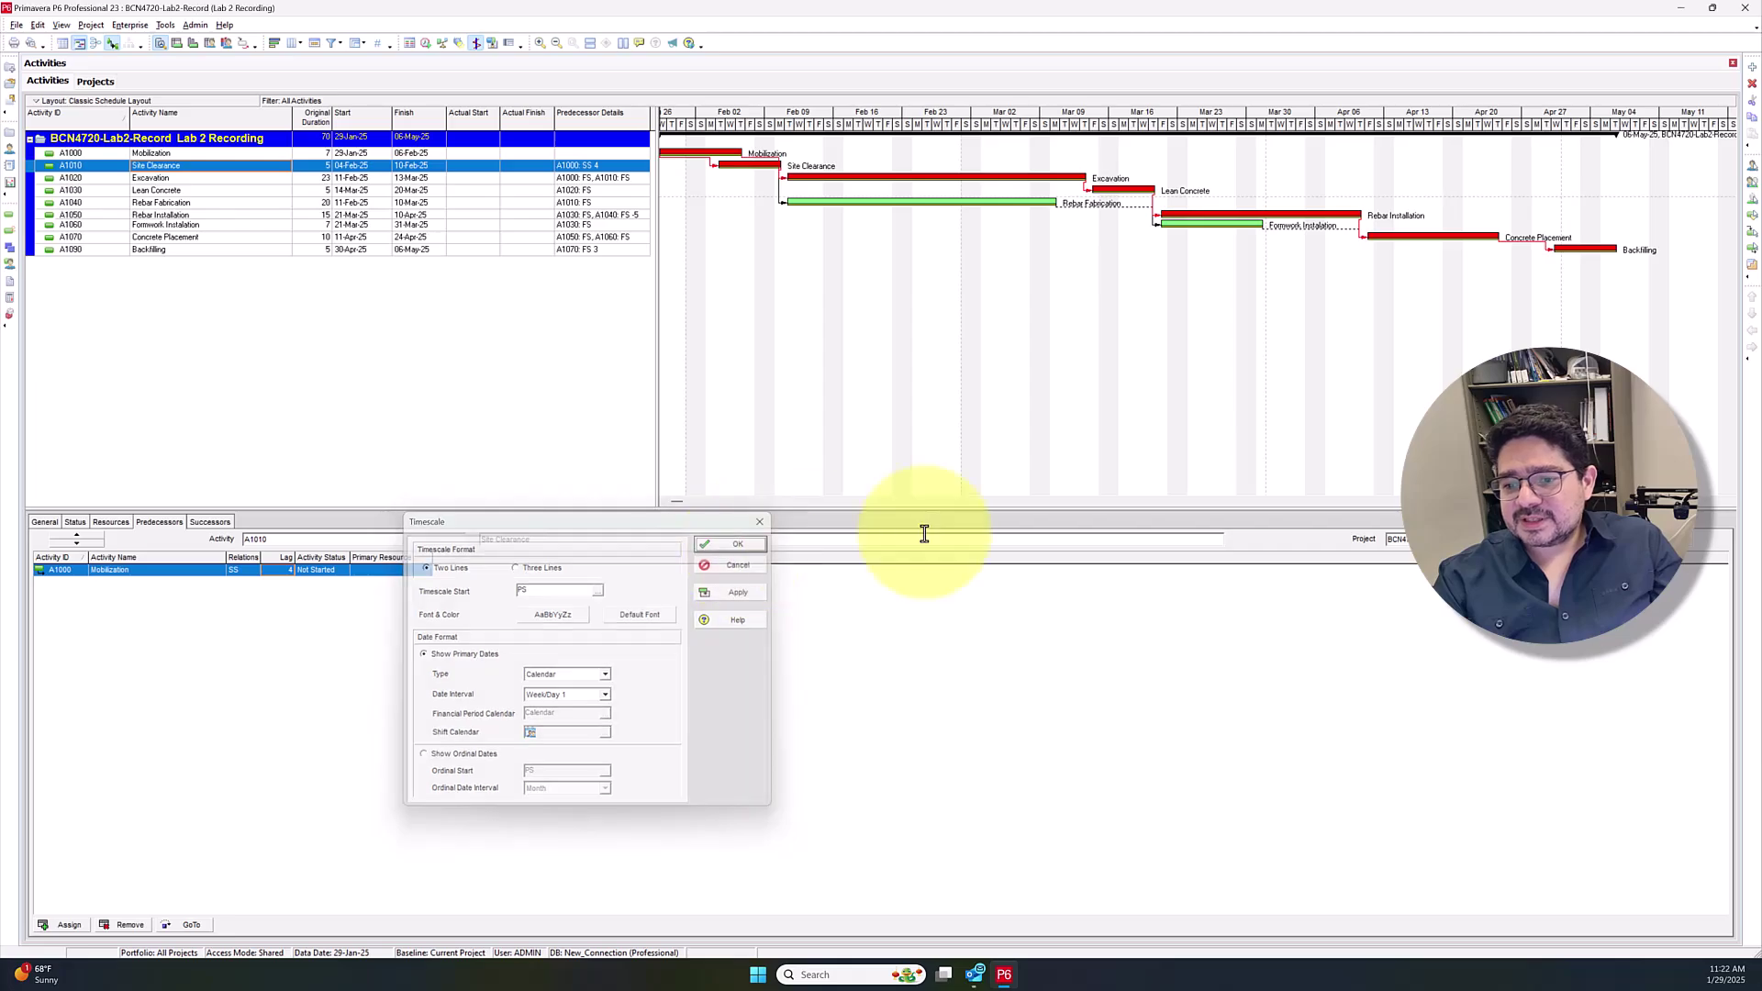
pyautogui.click(670, 504)
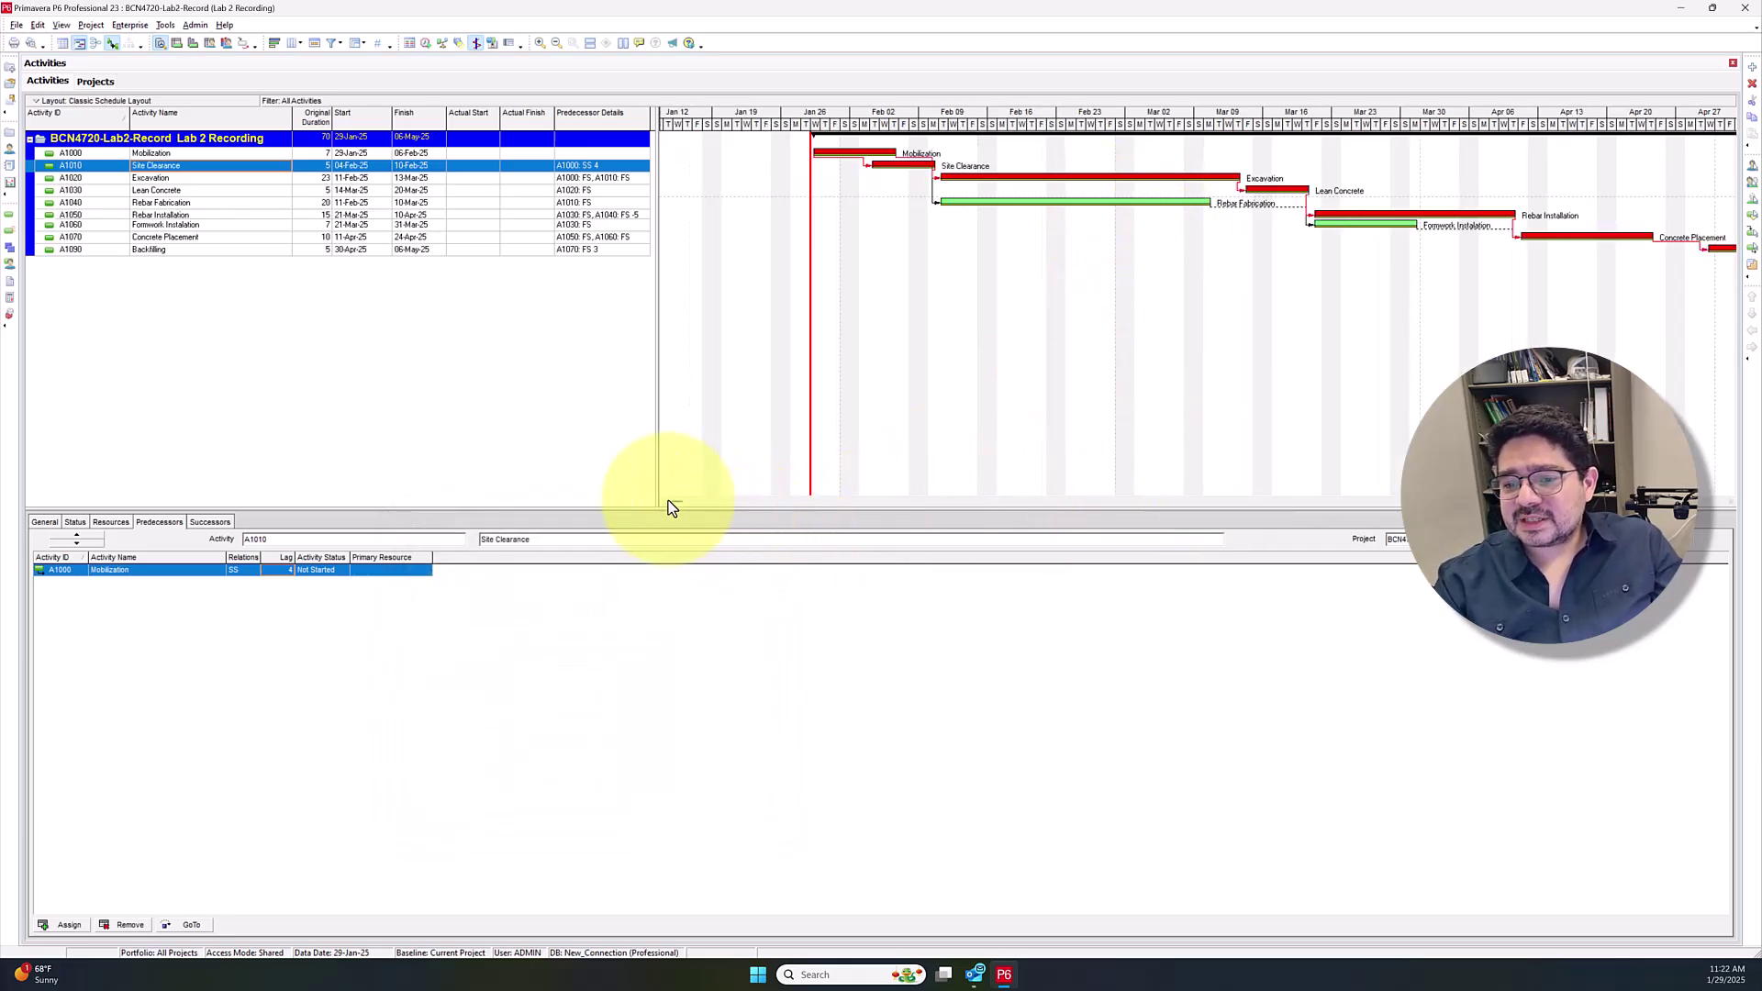
pyautogui.moveTo(679, 501); pyautogui.dragTo(769, 501)
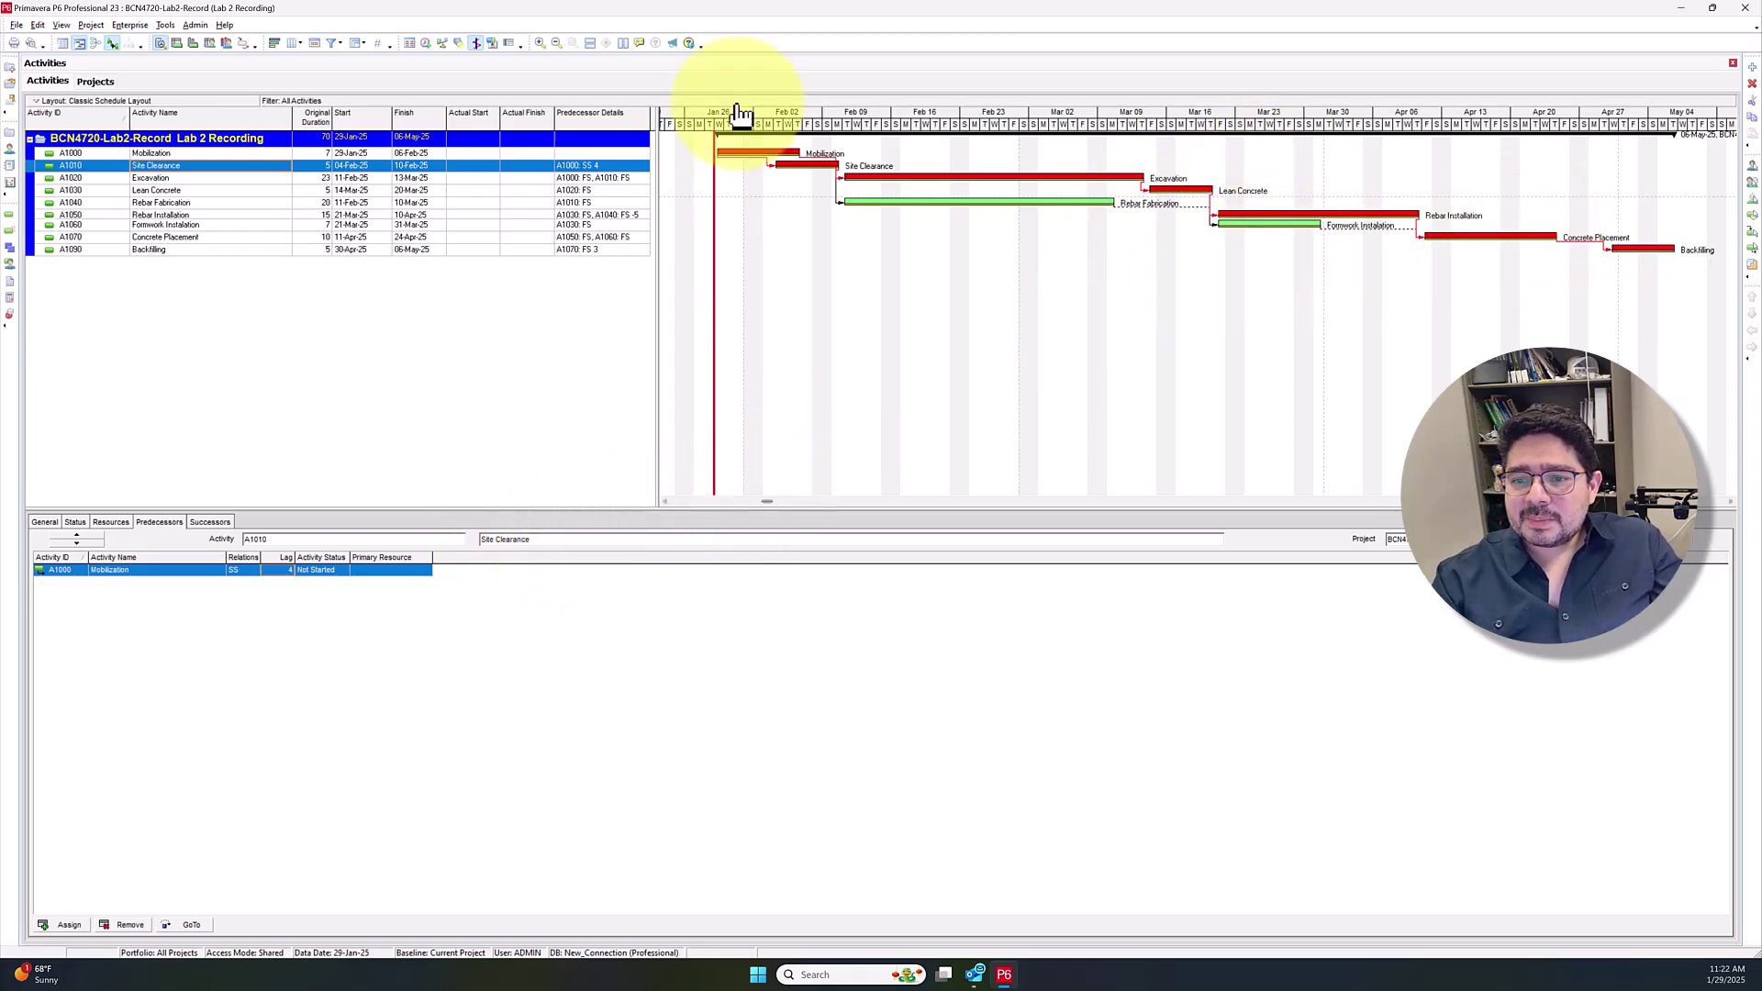
pyautogui.rightClick(749, 133)
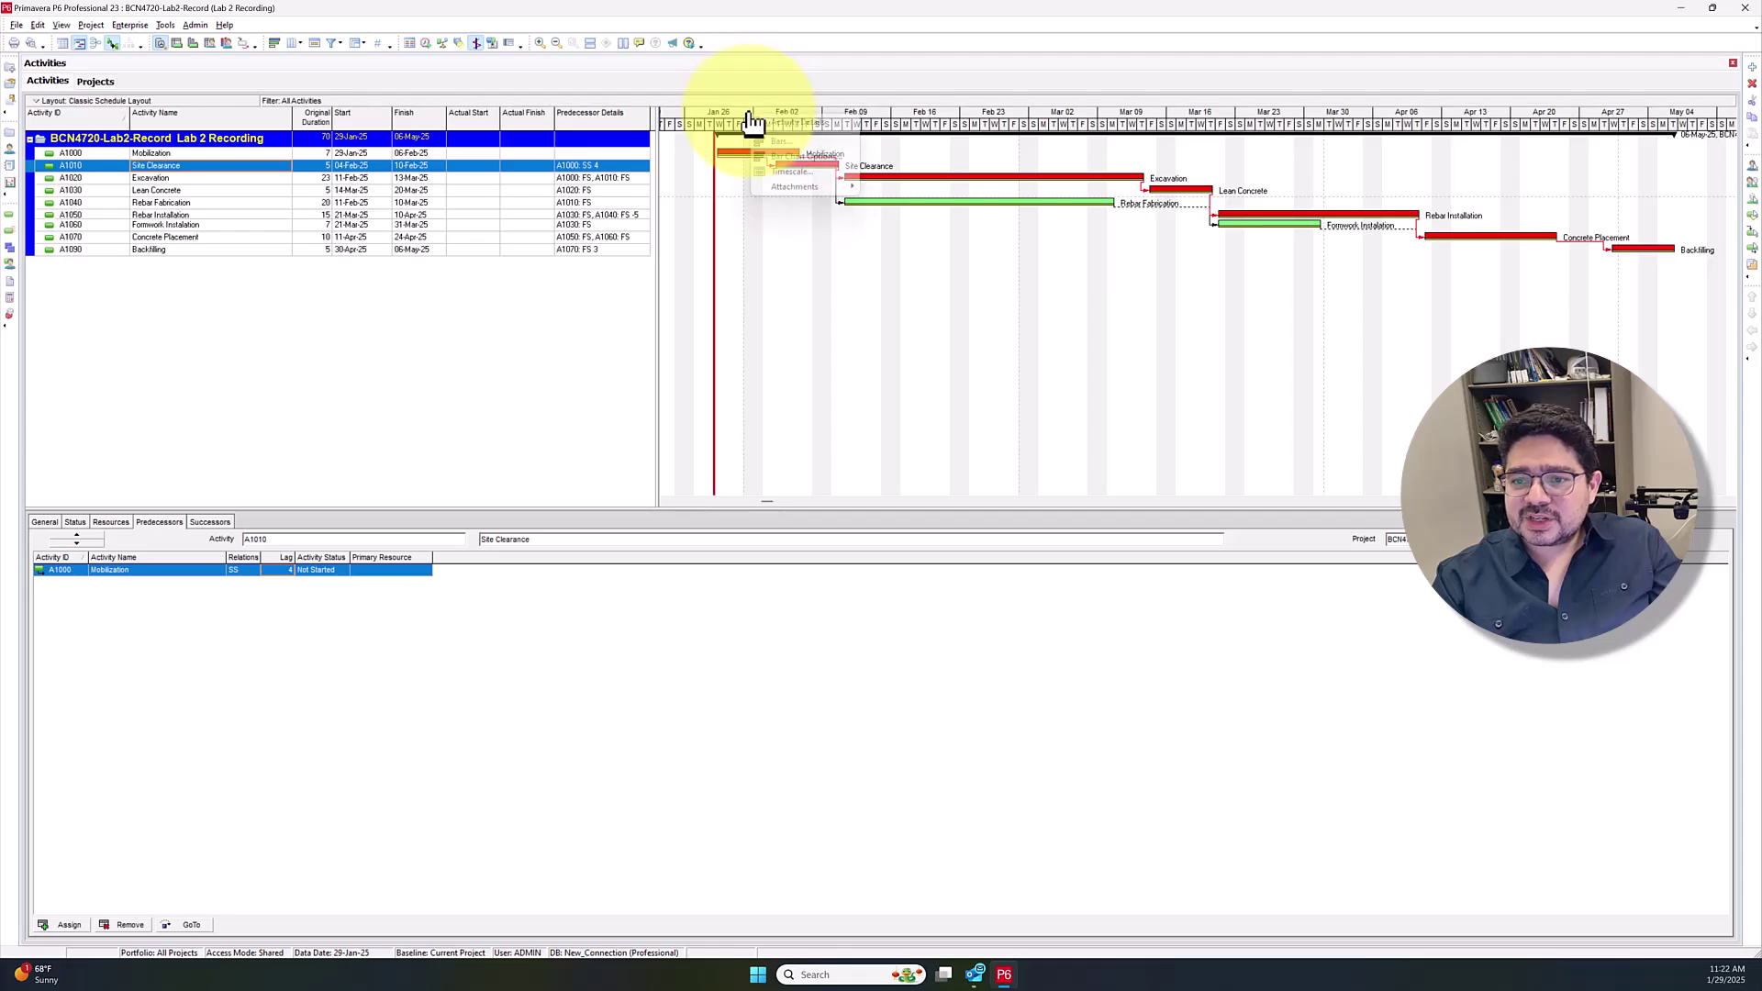
pyautogui.click(795, 172)
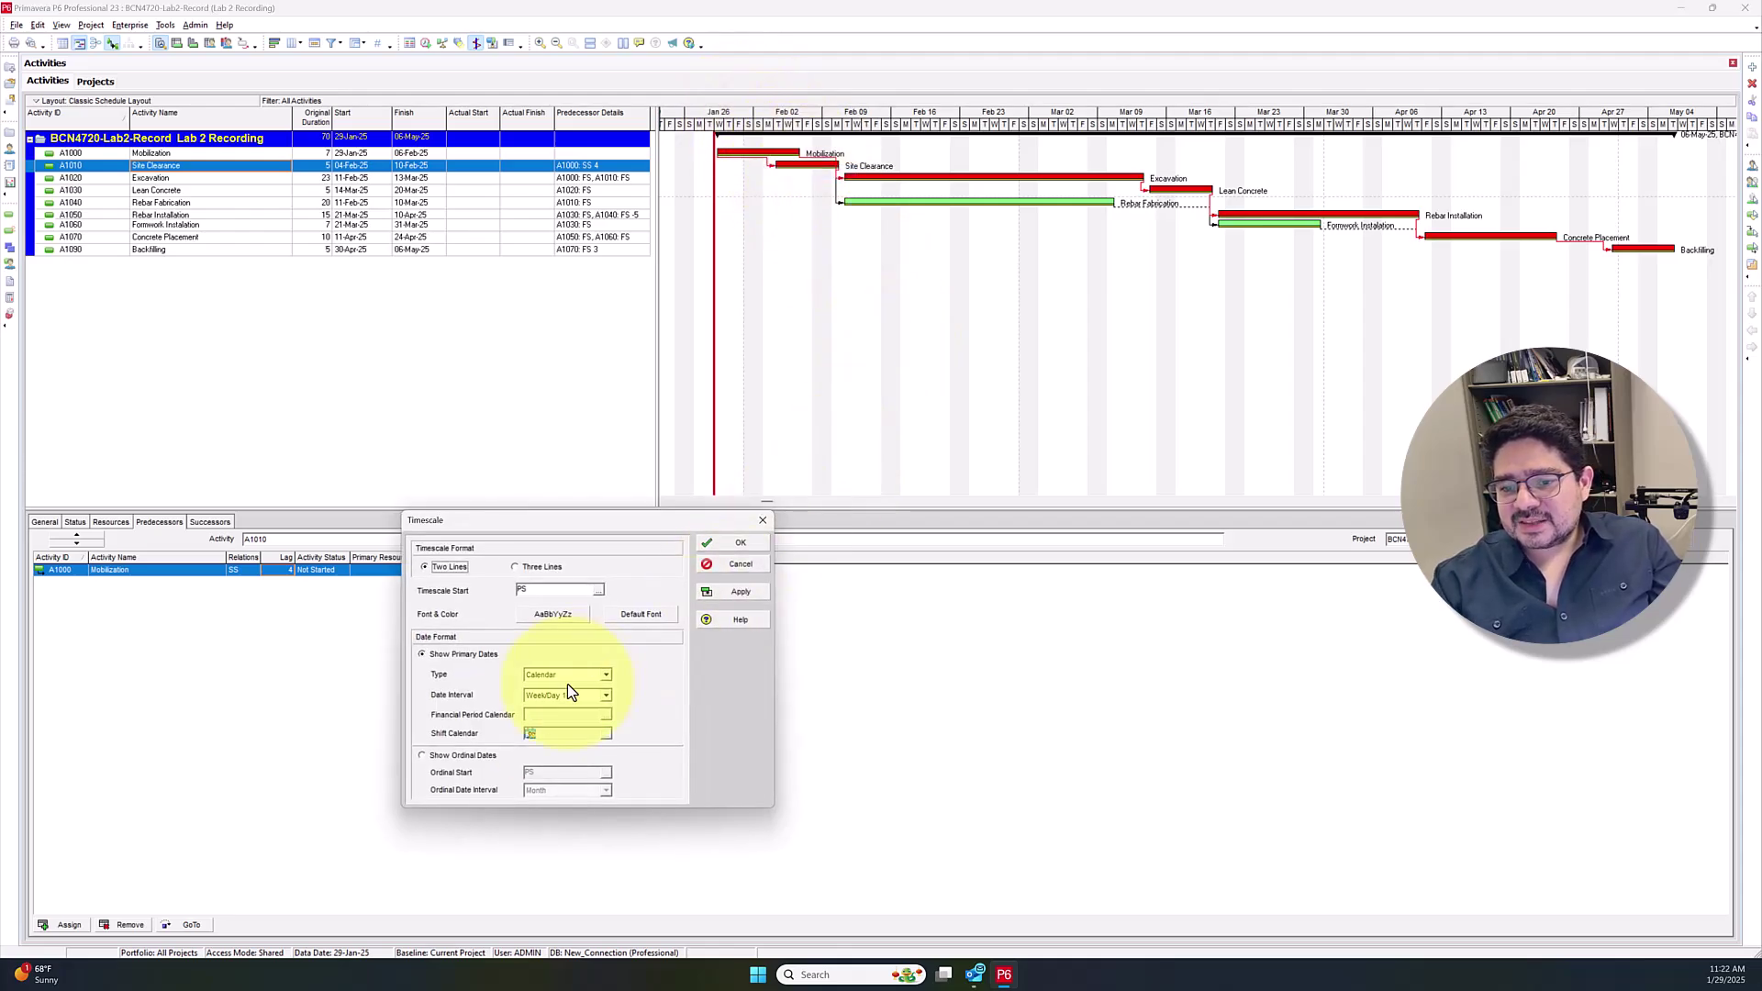
pyautogui.click(604, 695)
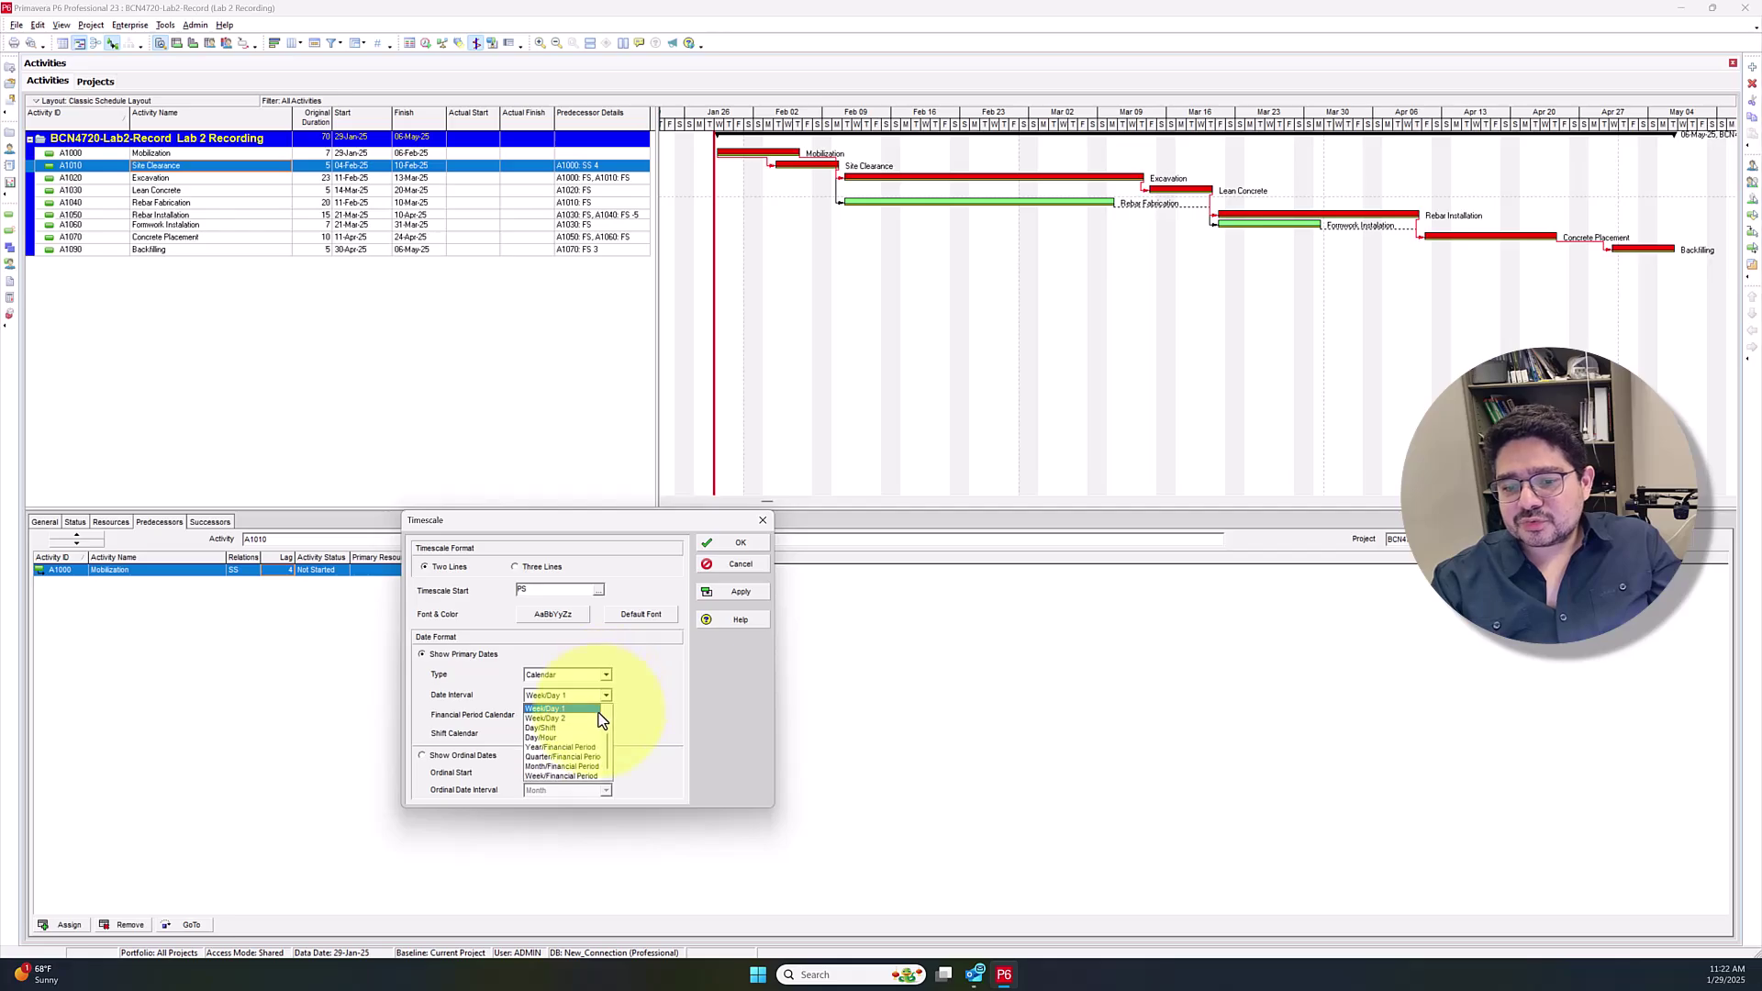
pyautogui.scroll(1, 608, 742)
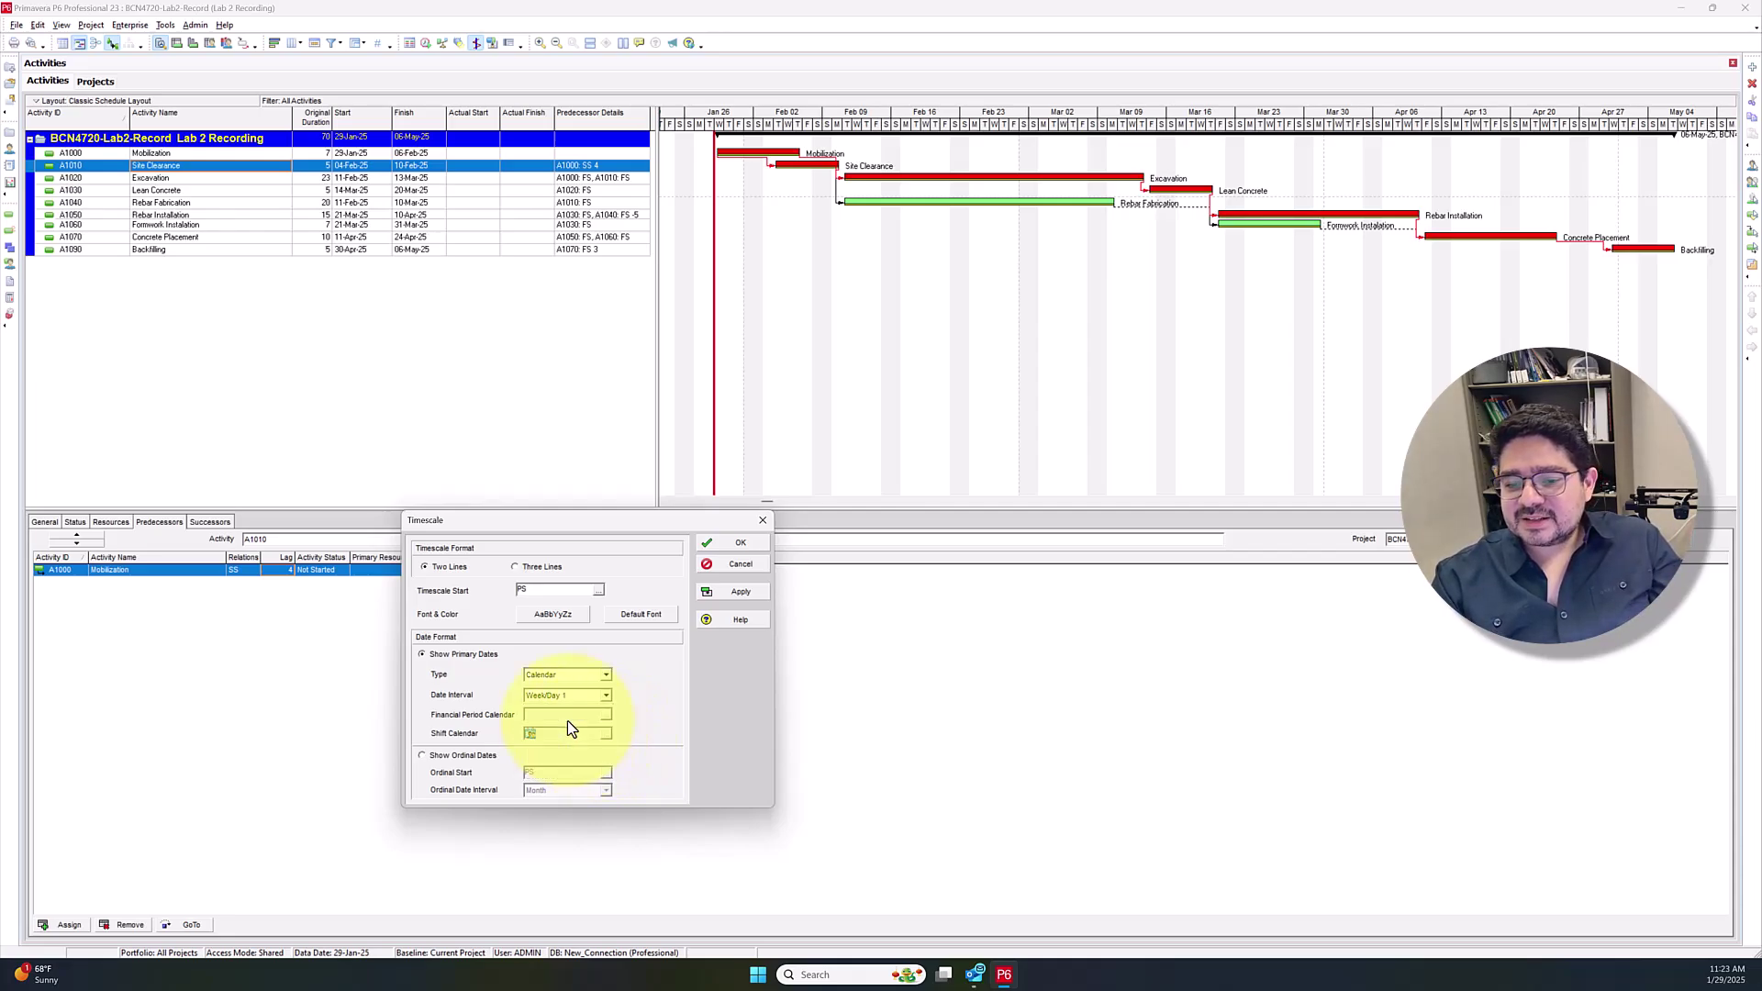
pyautogui.click(567, 718)
pyautogui.click(724, 591)
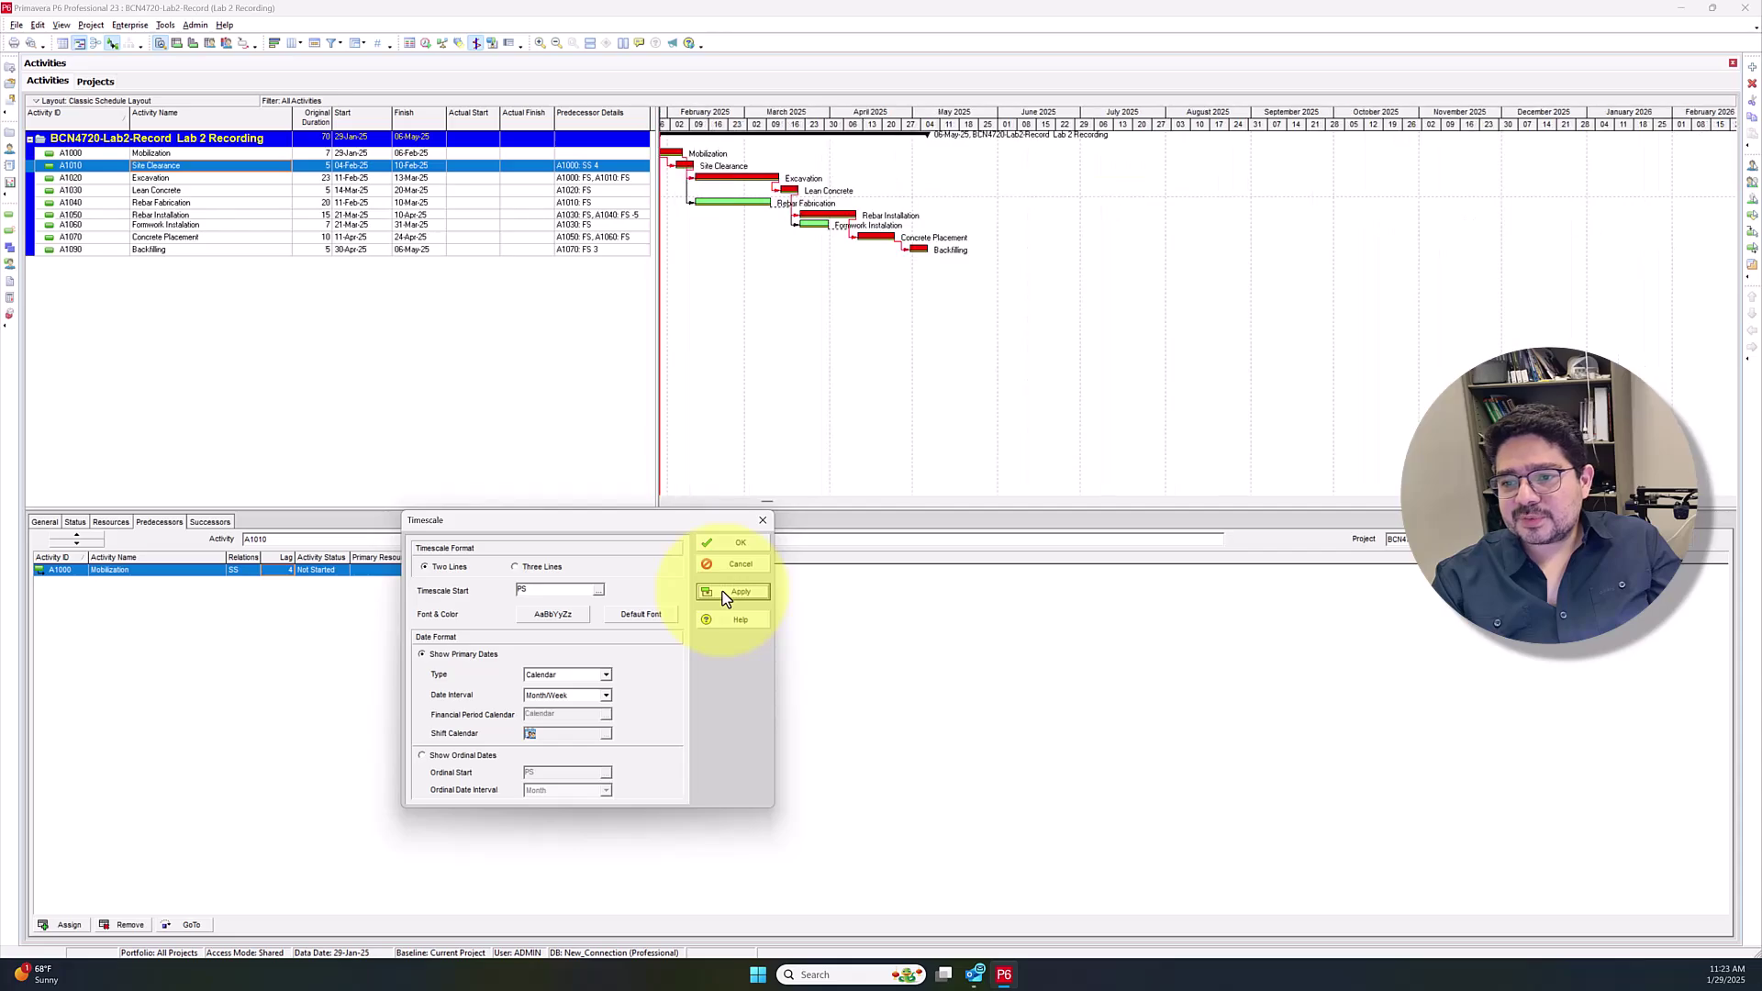
pyautogui.click(604, 697)
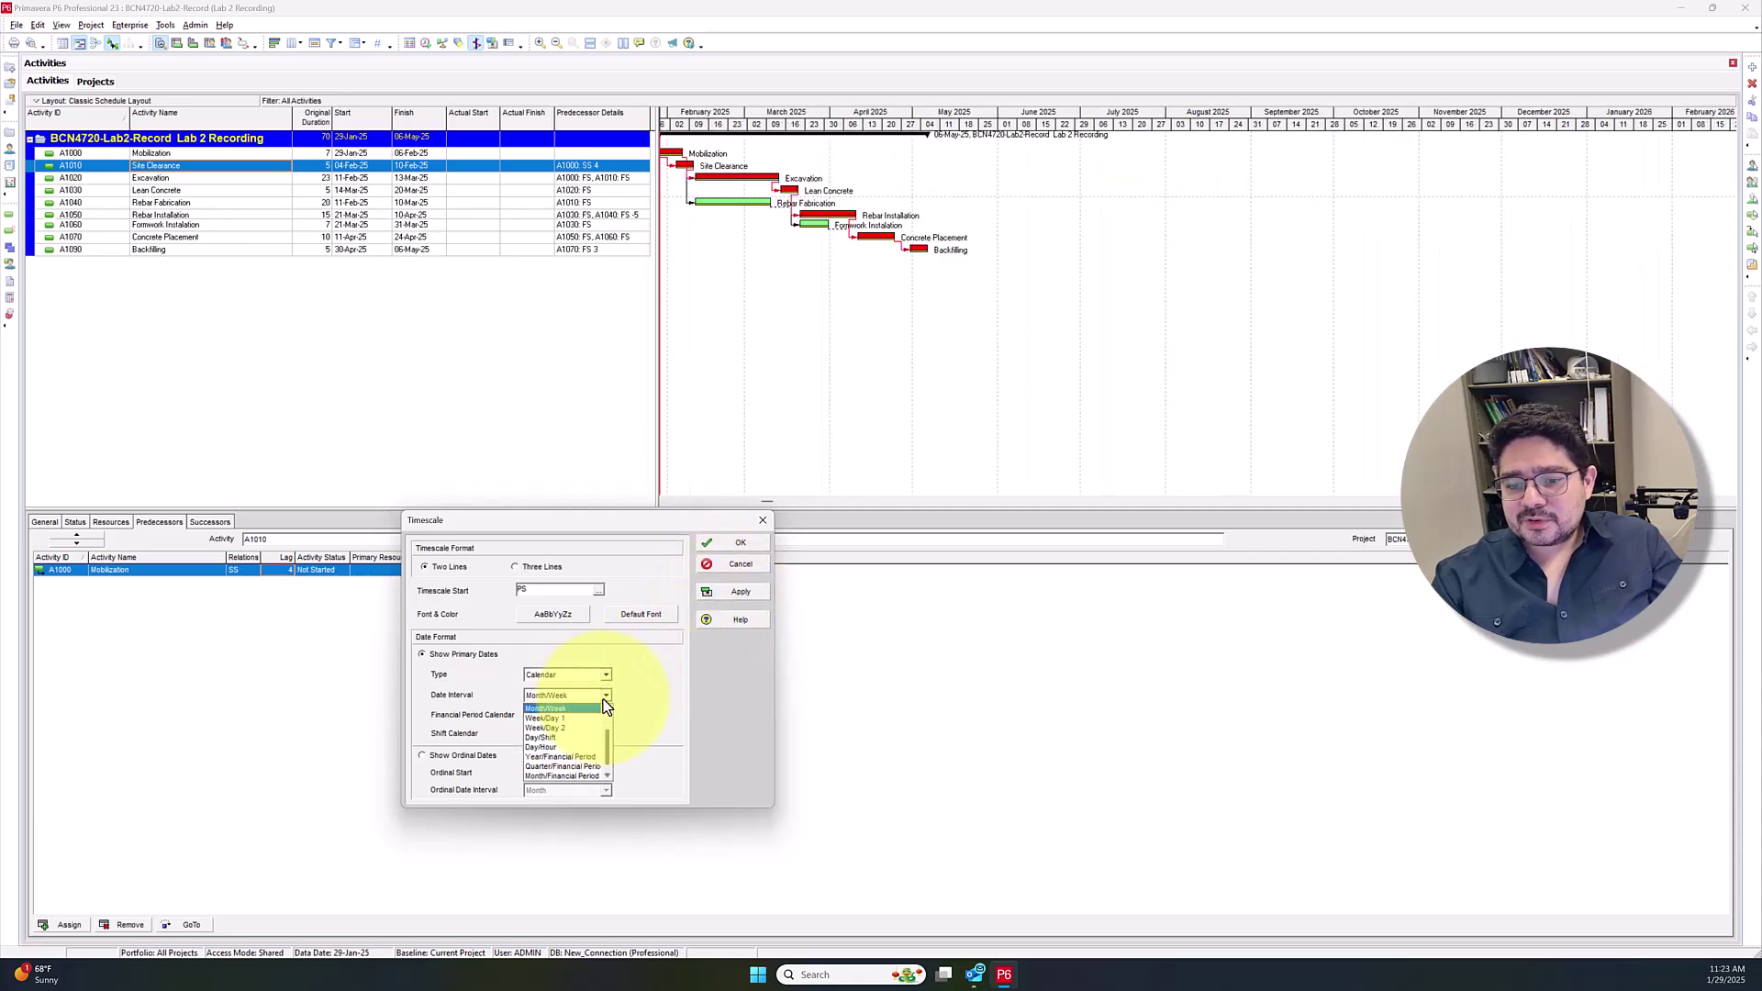
pyautogui.click(585, 711)
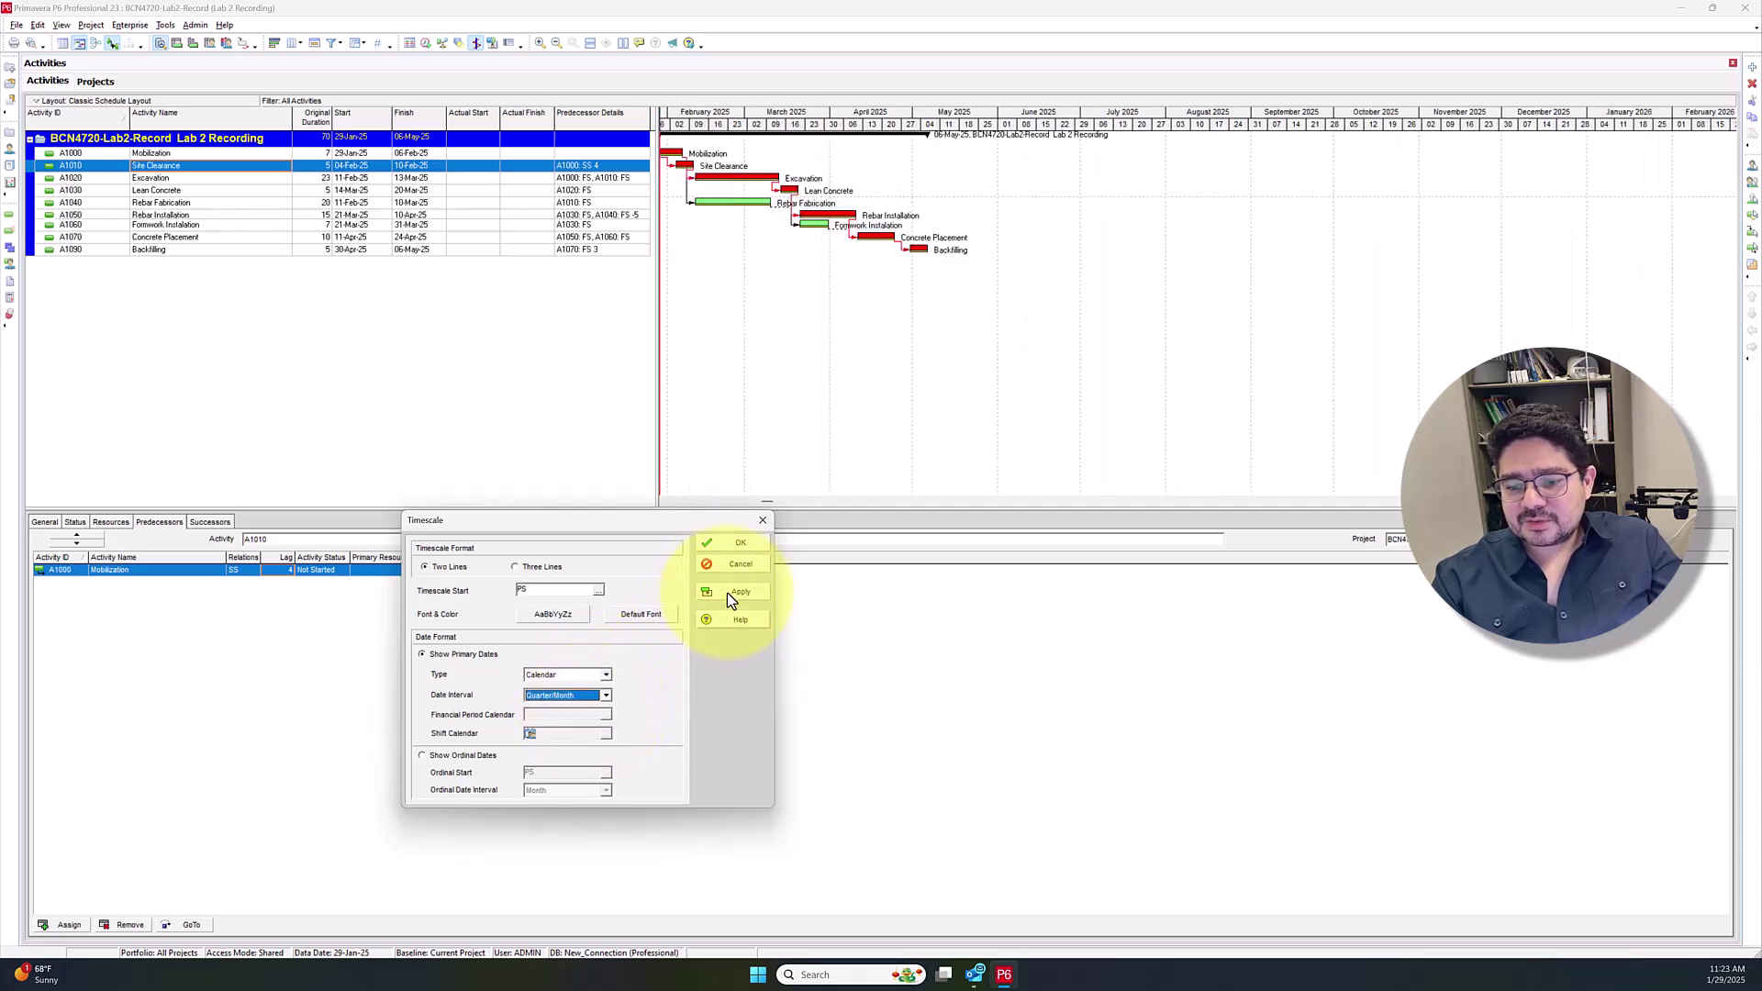
pyautogui.click(728, 591)
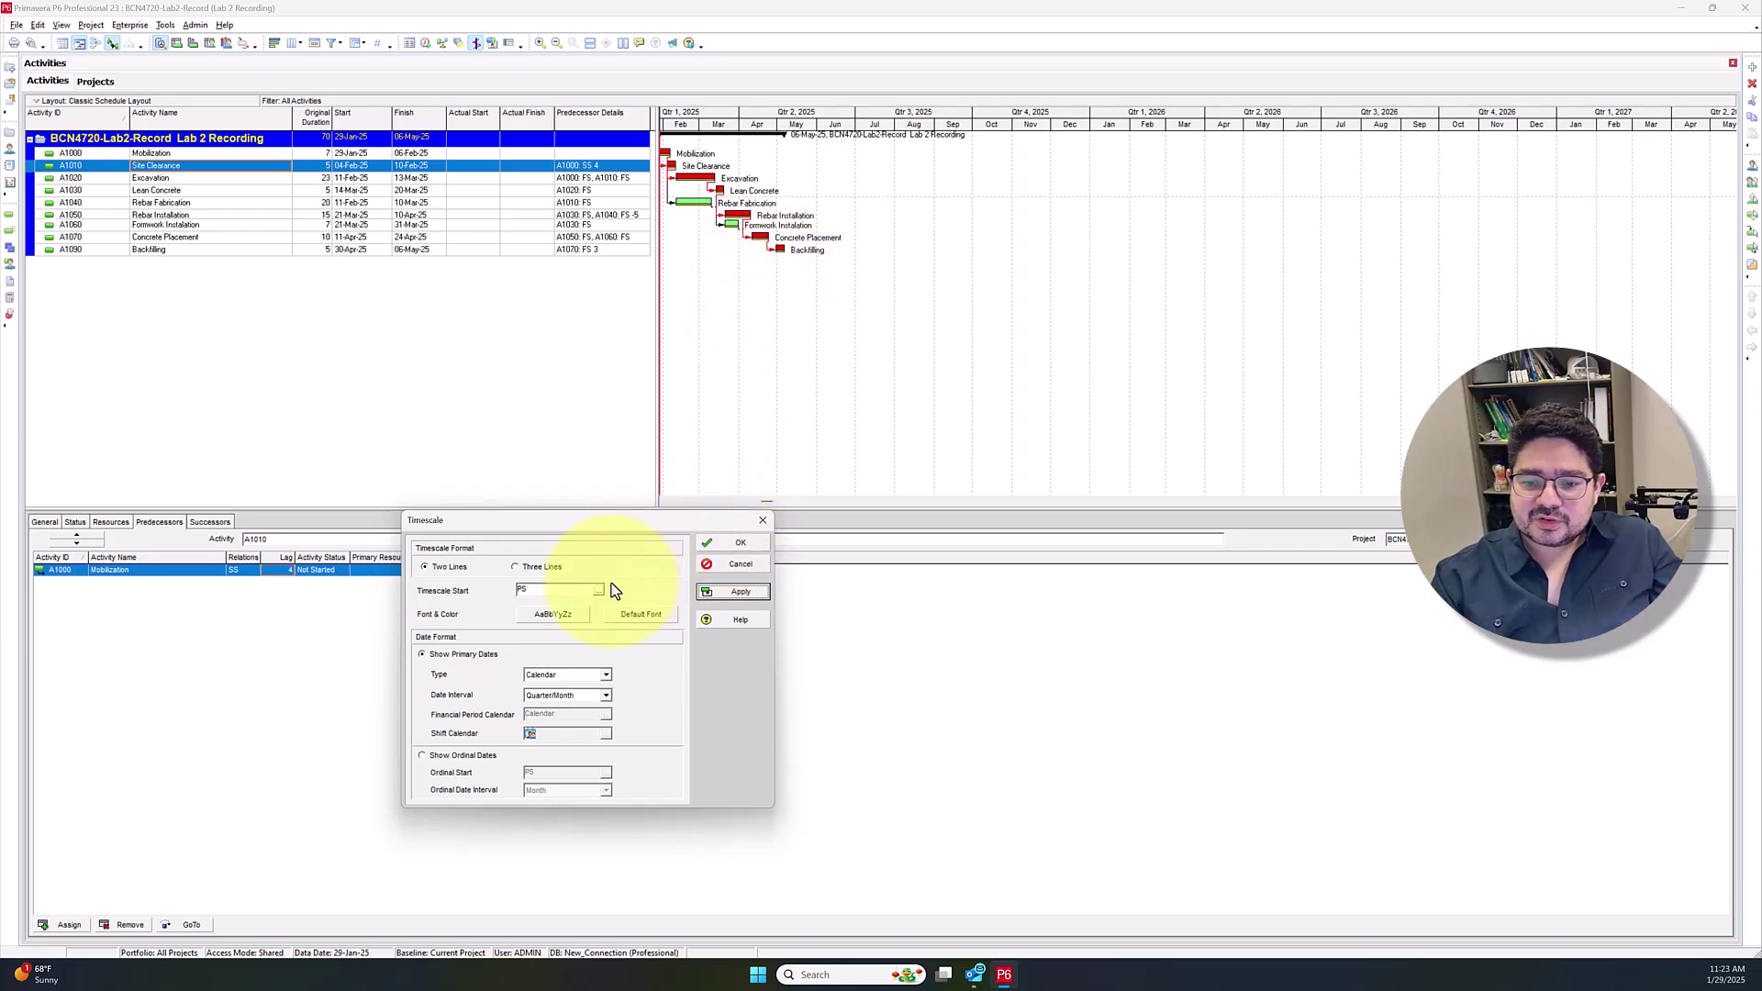
pyautogui.click(606, 696)
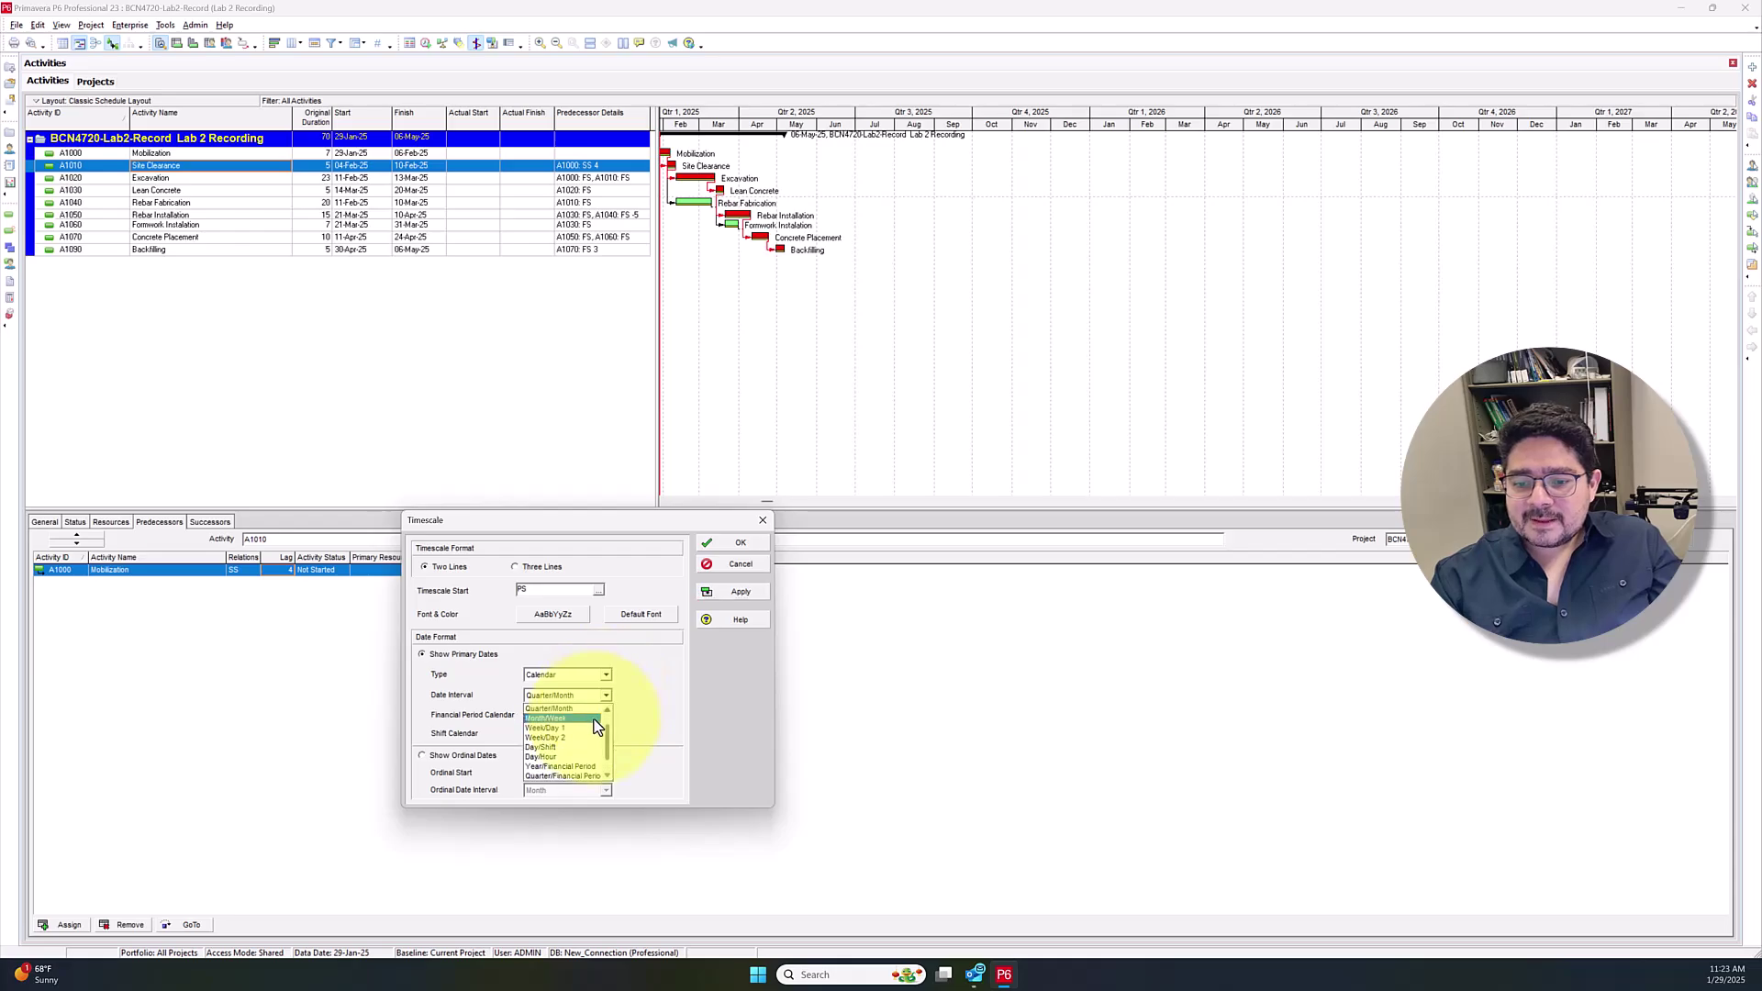
pyautogui.click(571, 729)
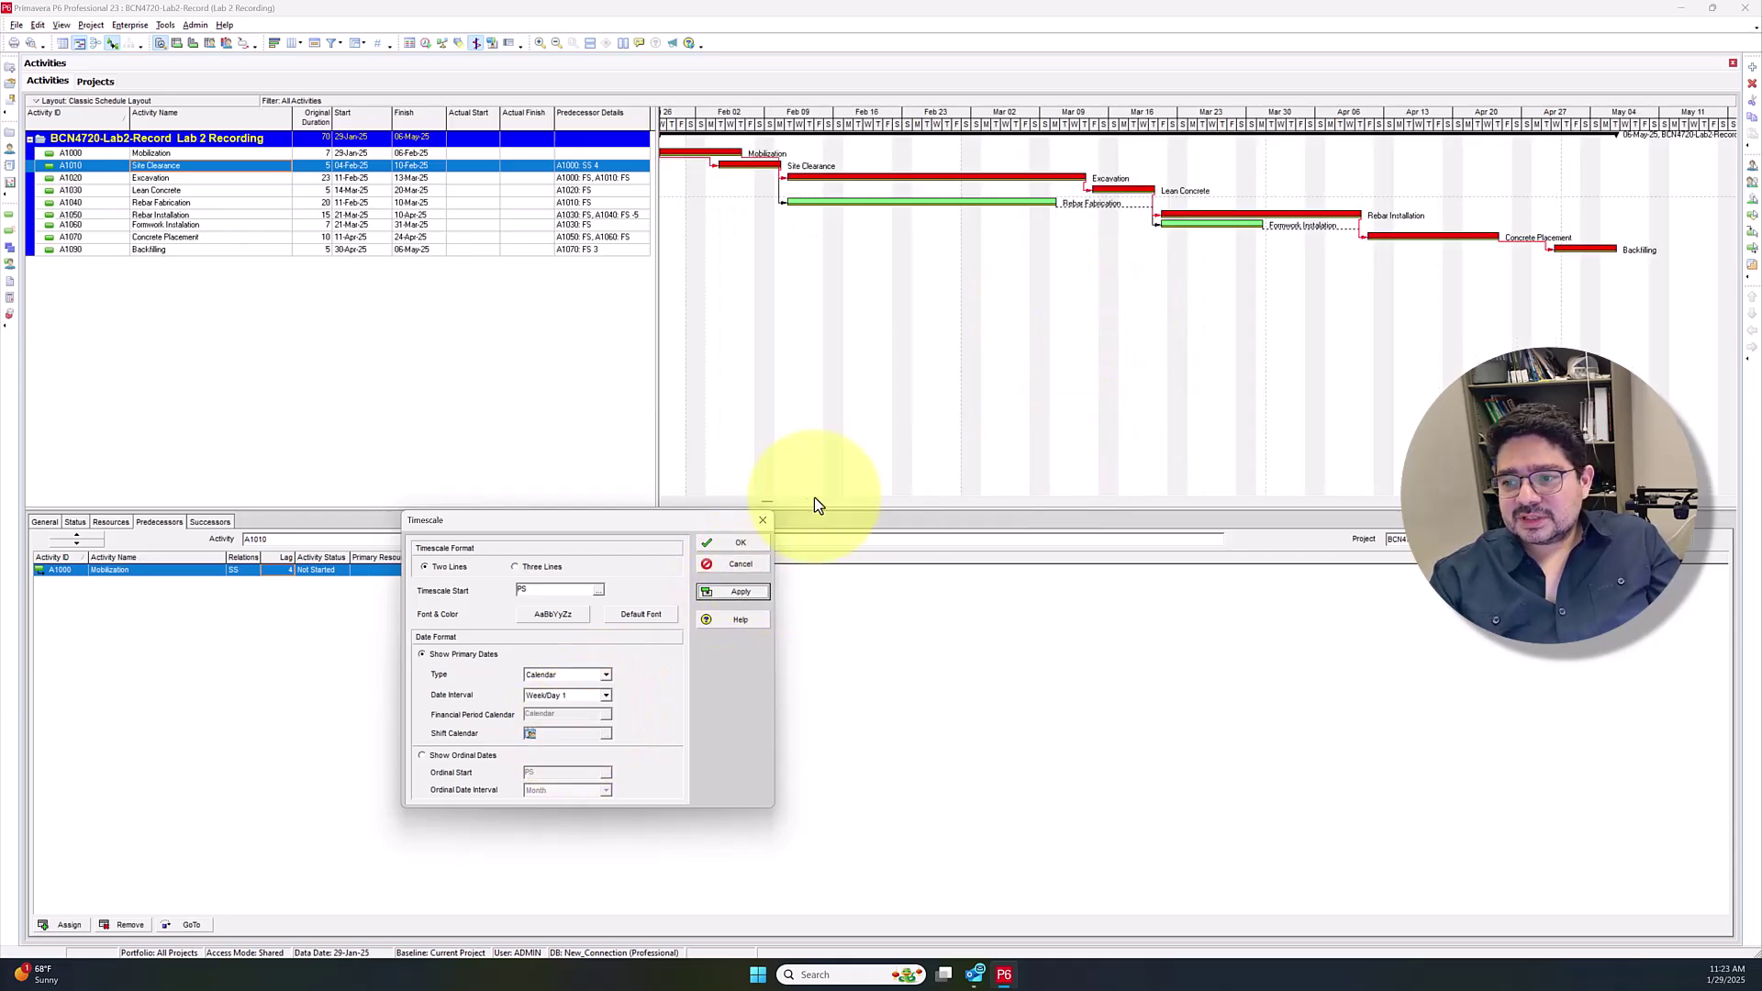
pyautogui.click(761, 521)
pyautogui.moveTo(768, 505); pyautogui.dragTo(776, 505)
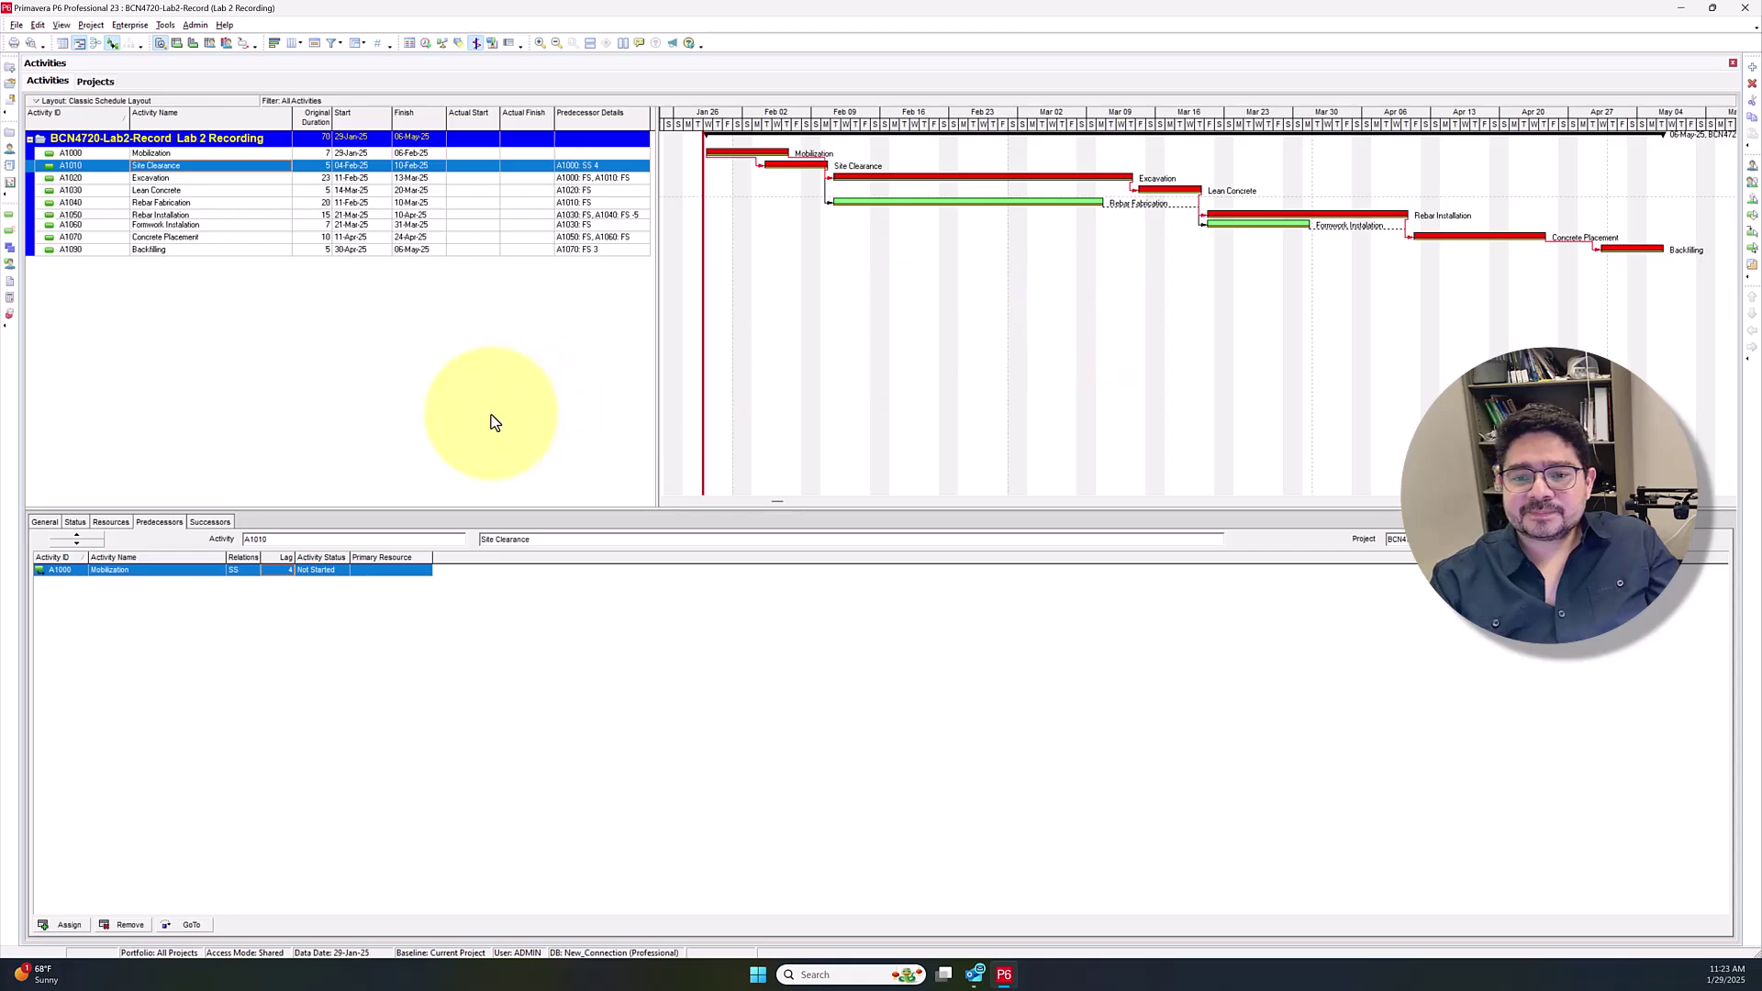
pyautogui.click(312, 152)
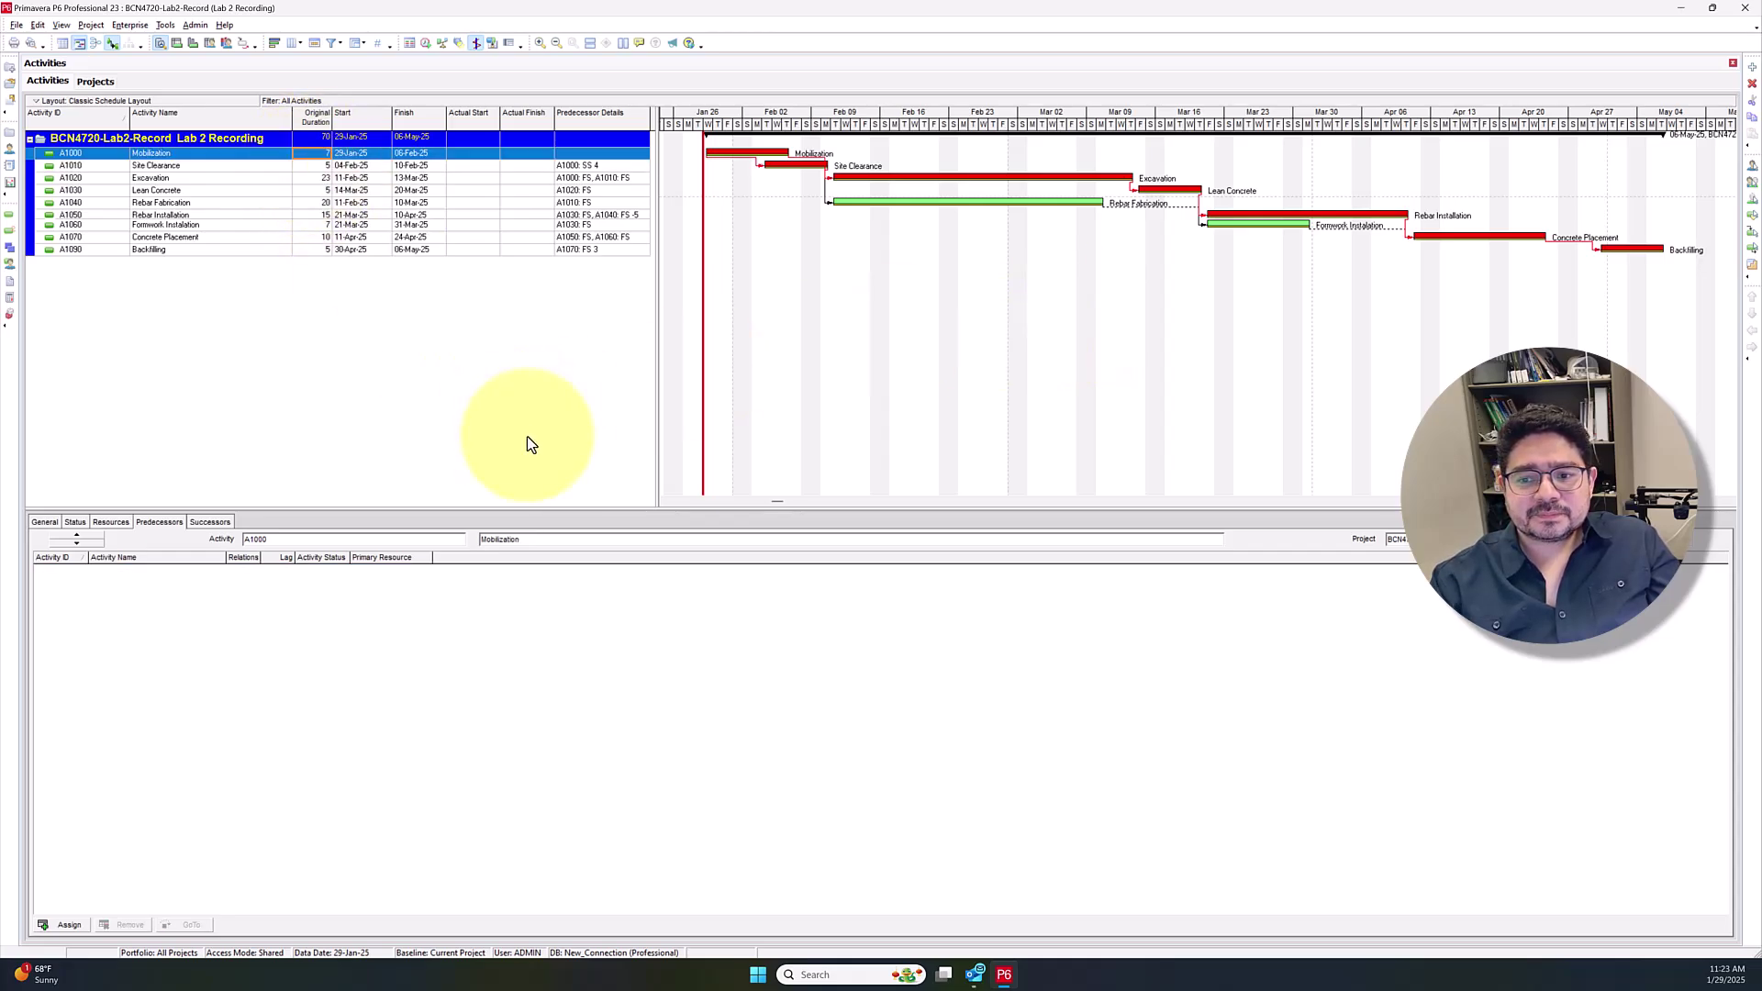